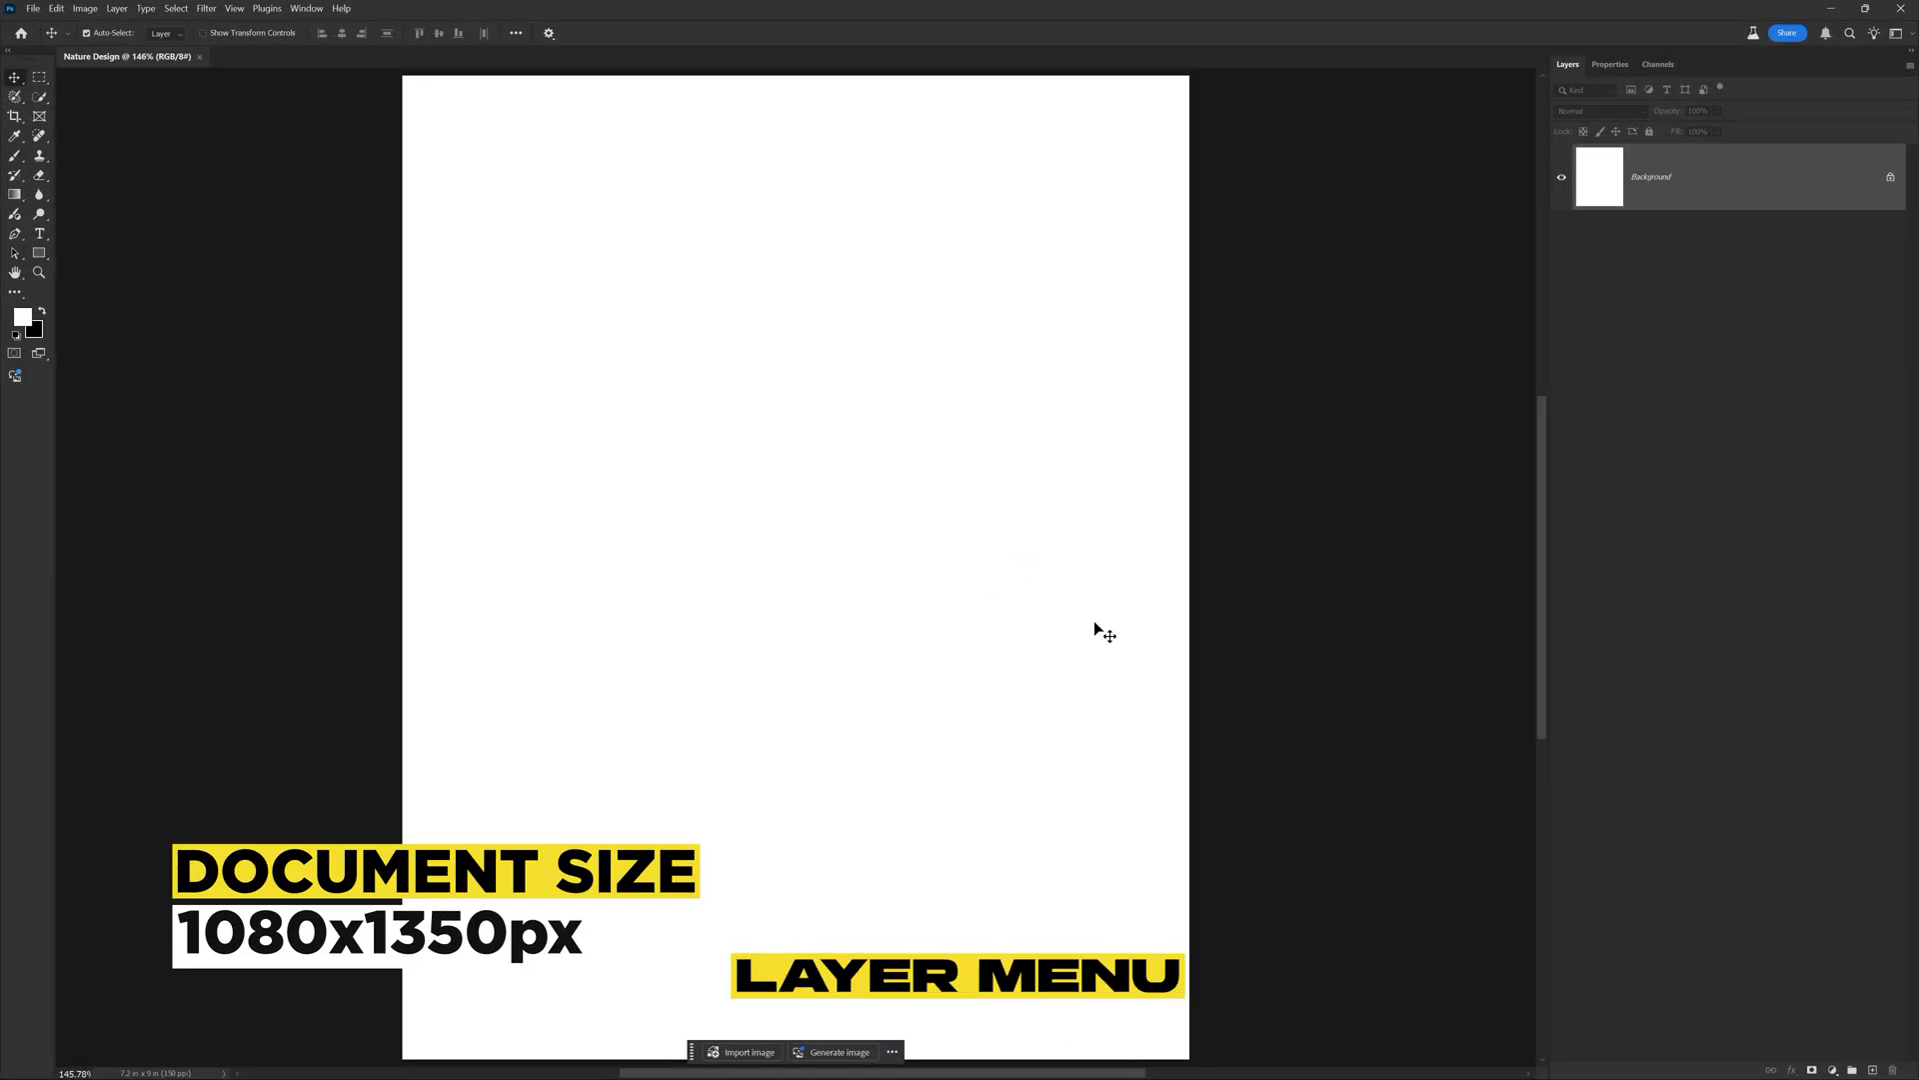
# - Add a gradient fill layer using the Basics Foreground to Background preset
pyautogui.click(1832, 1069)
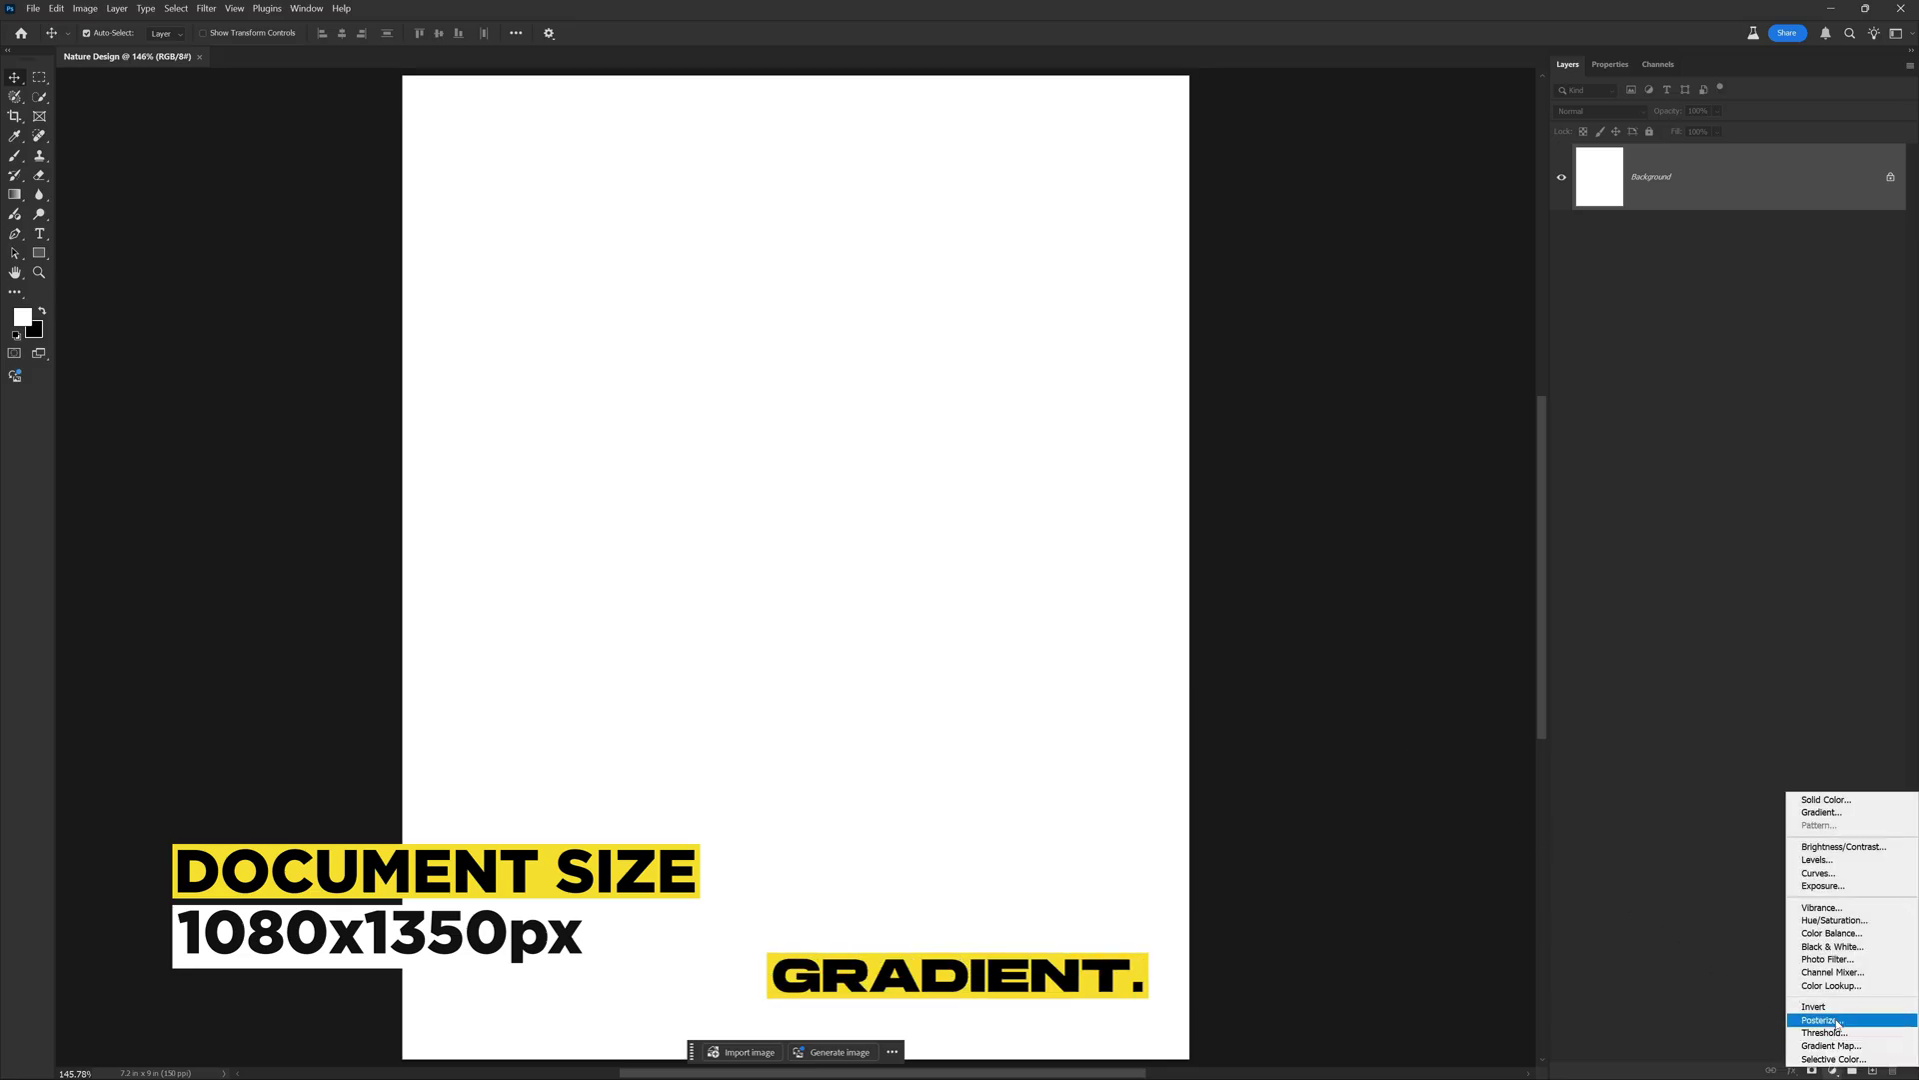
pyautogui.click(1894, 812)
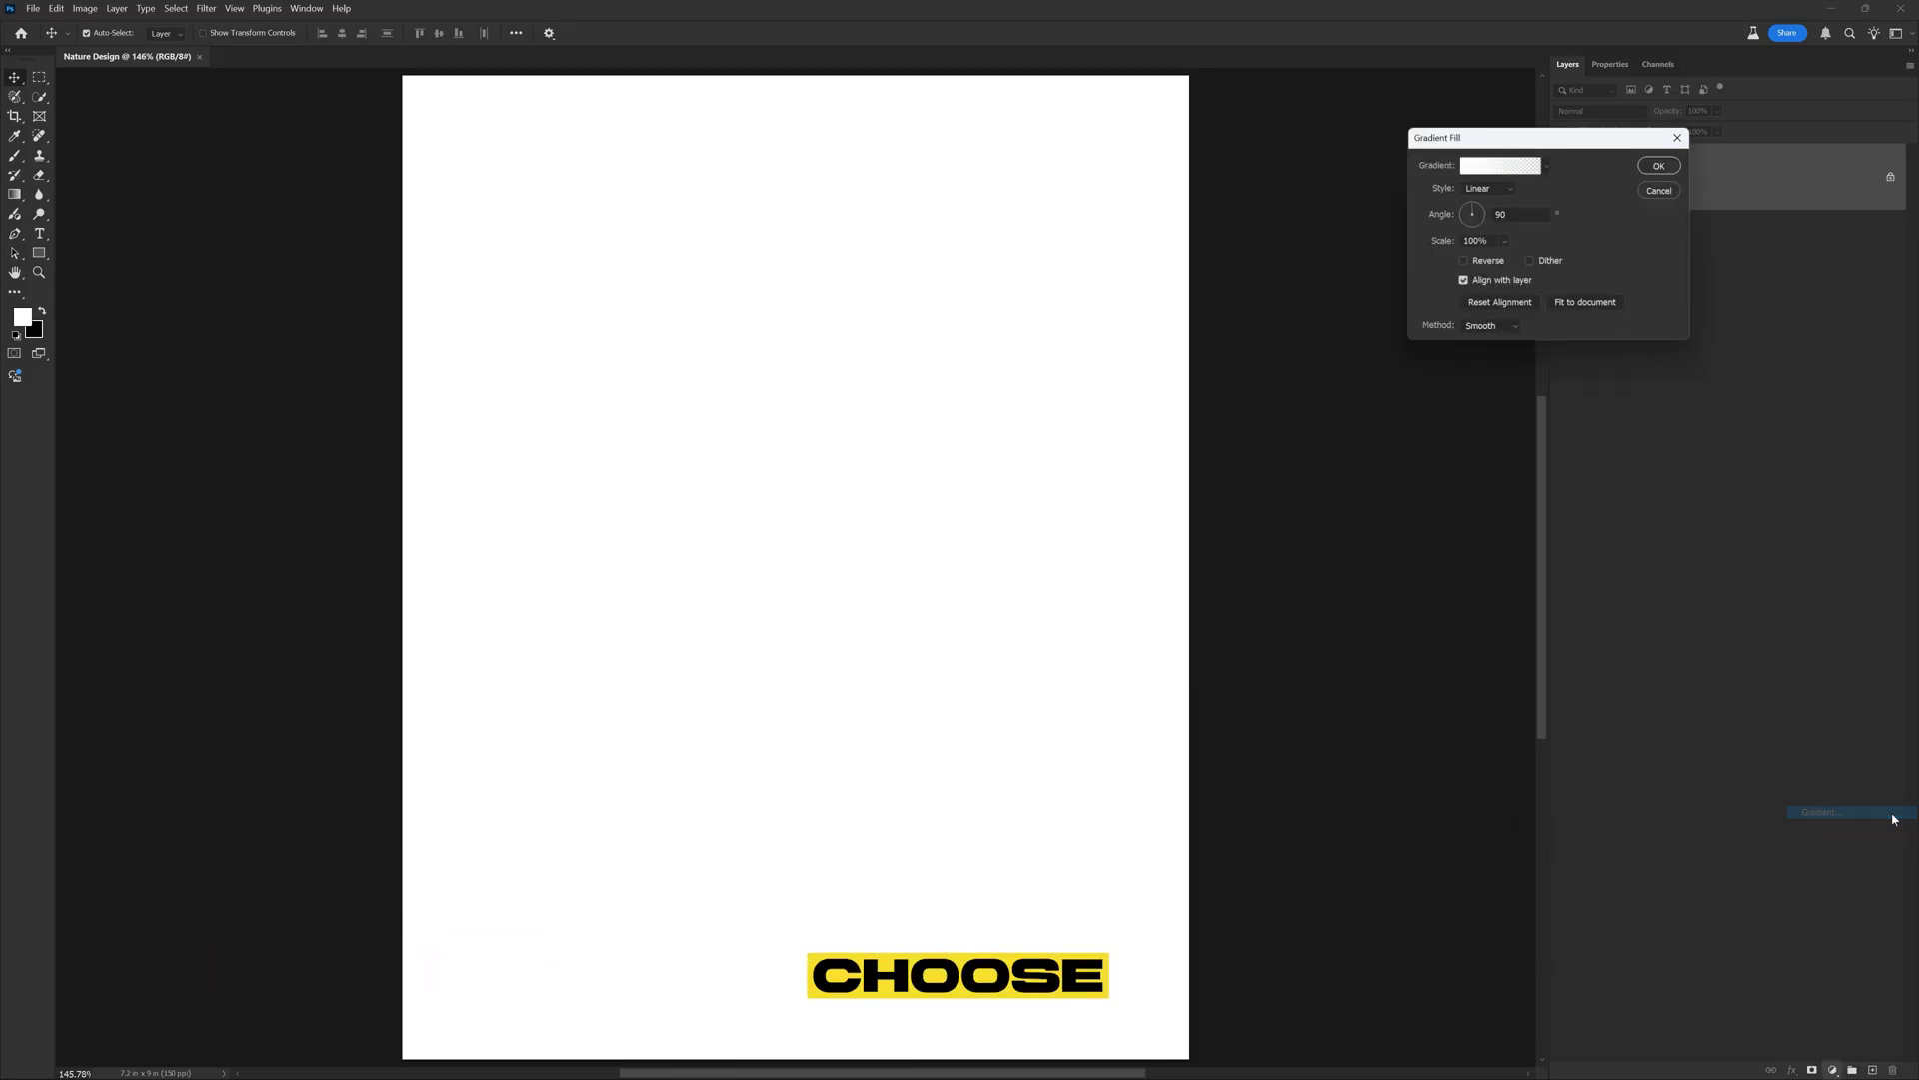
pyautogui.click(1498, 166)
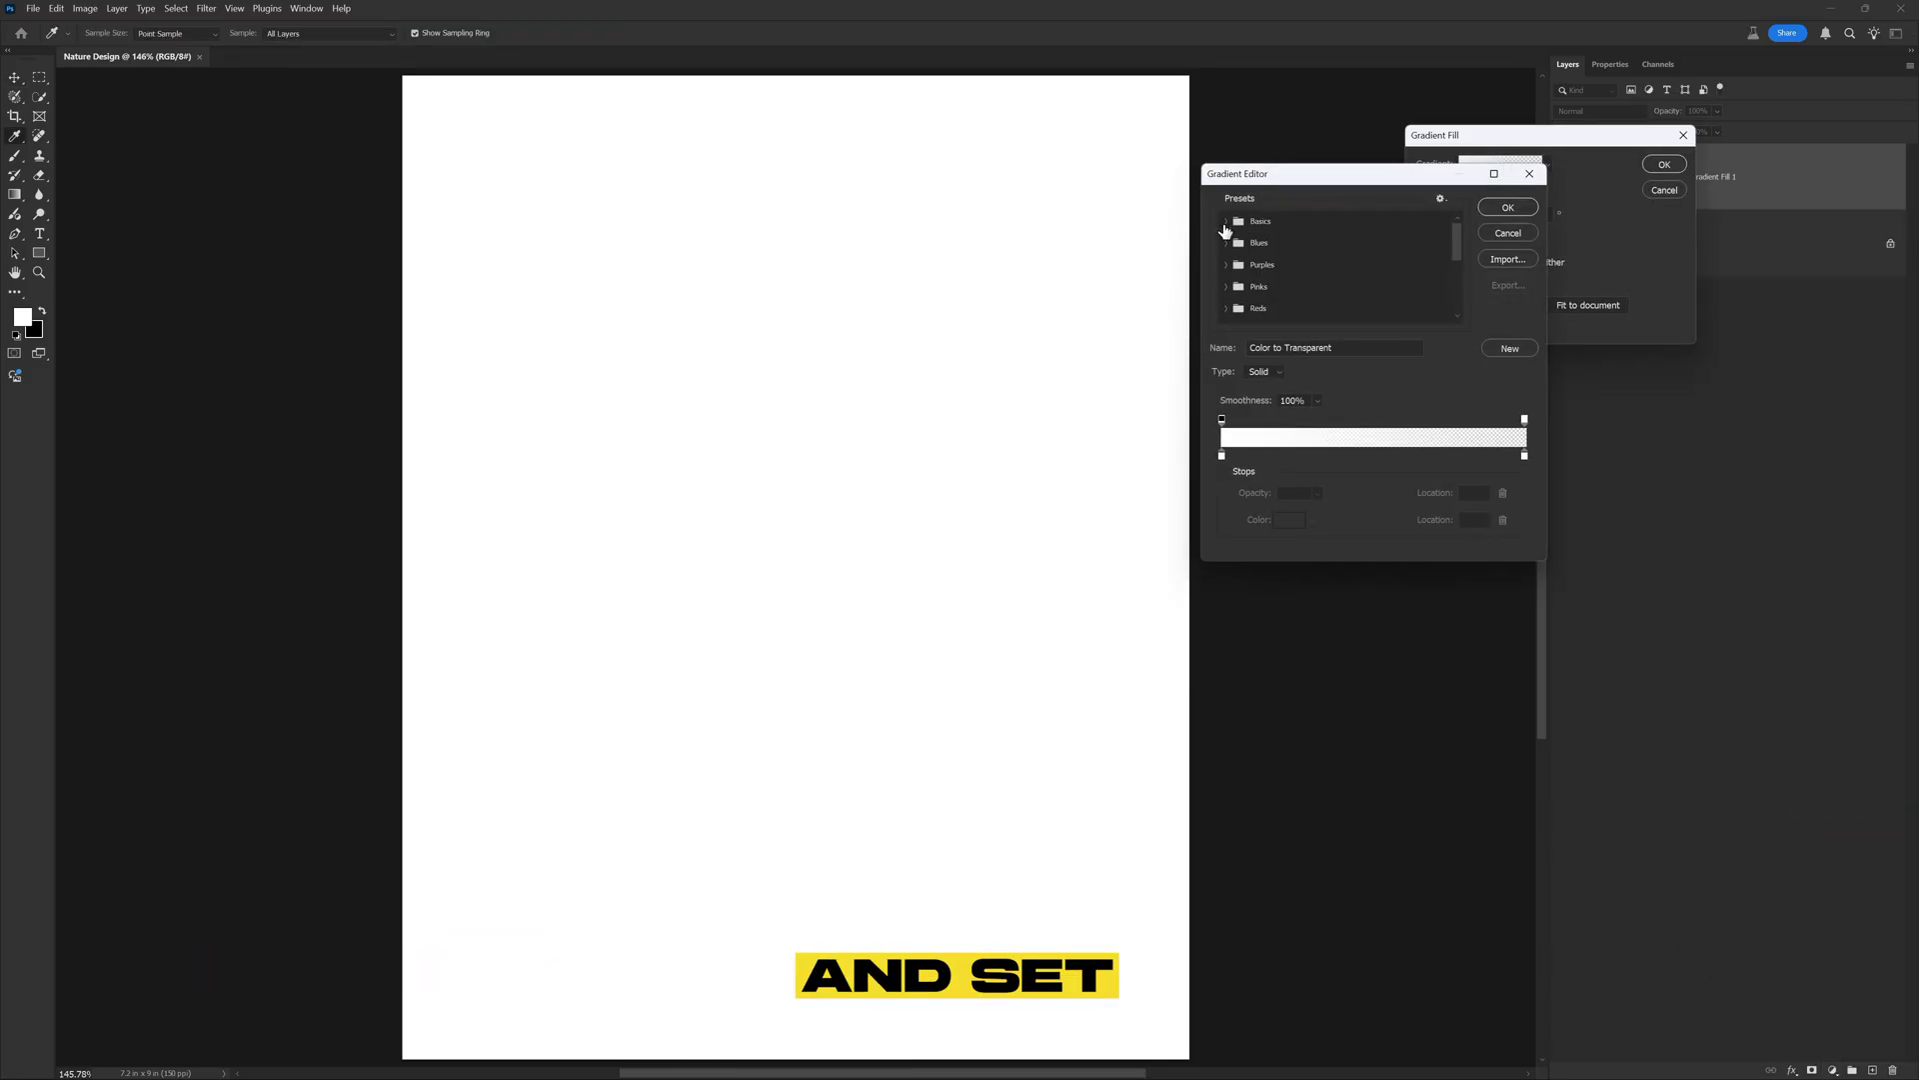
pyautogui.click(1226, 221)
pyautogui.click(1244, 244)
# - Set the left gradient stop to cream #fbfee9 taken from the script notes
pyautogui.doubleClick(1222, 455)
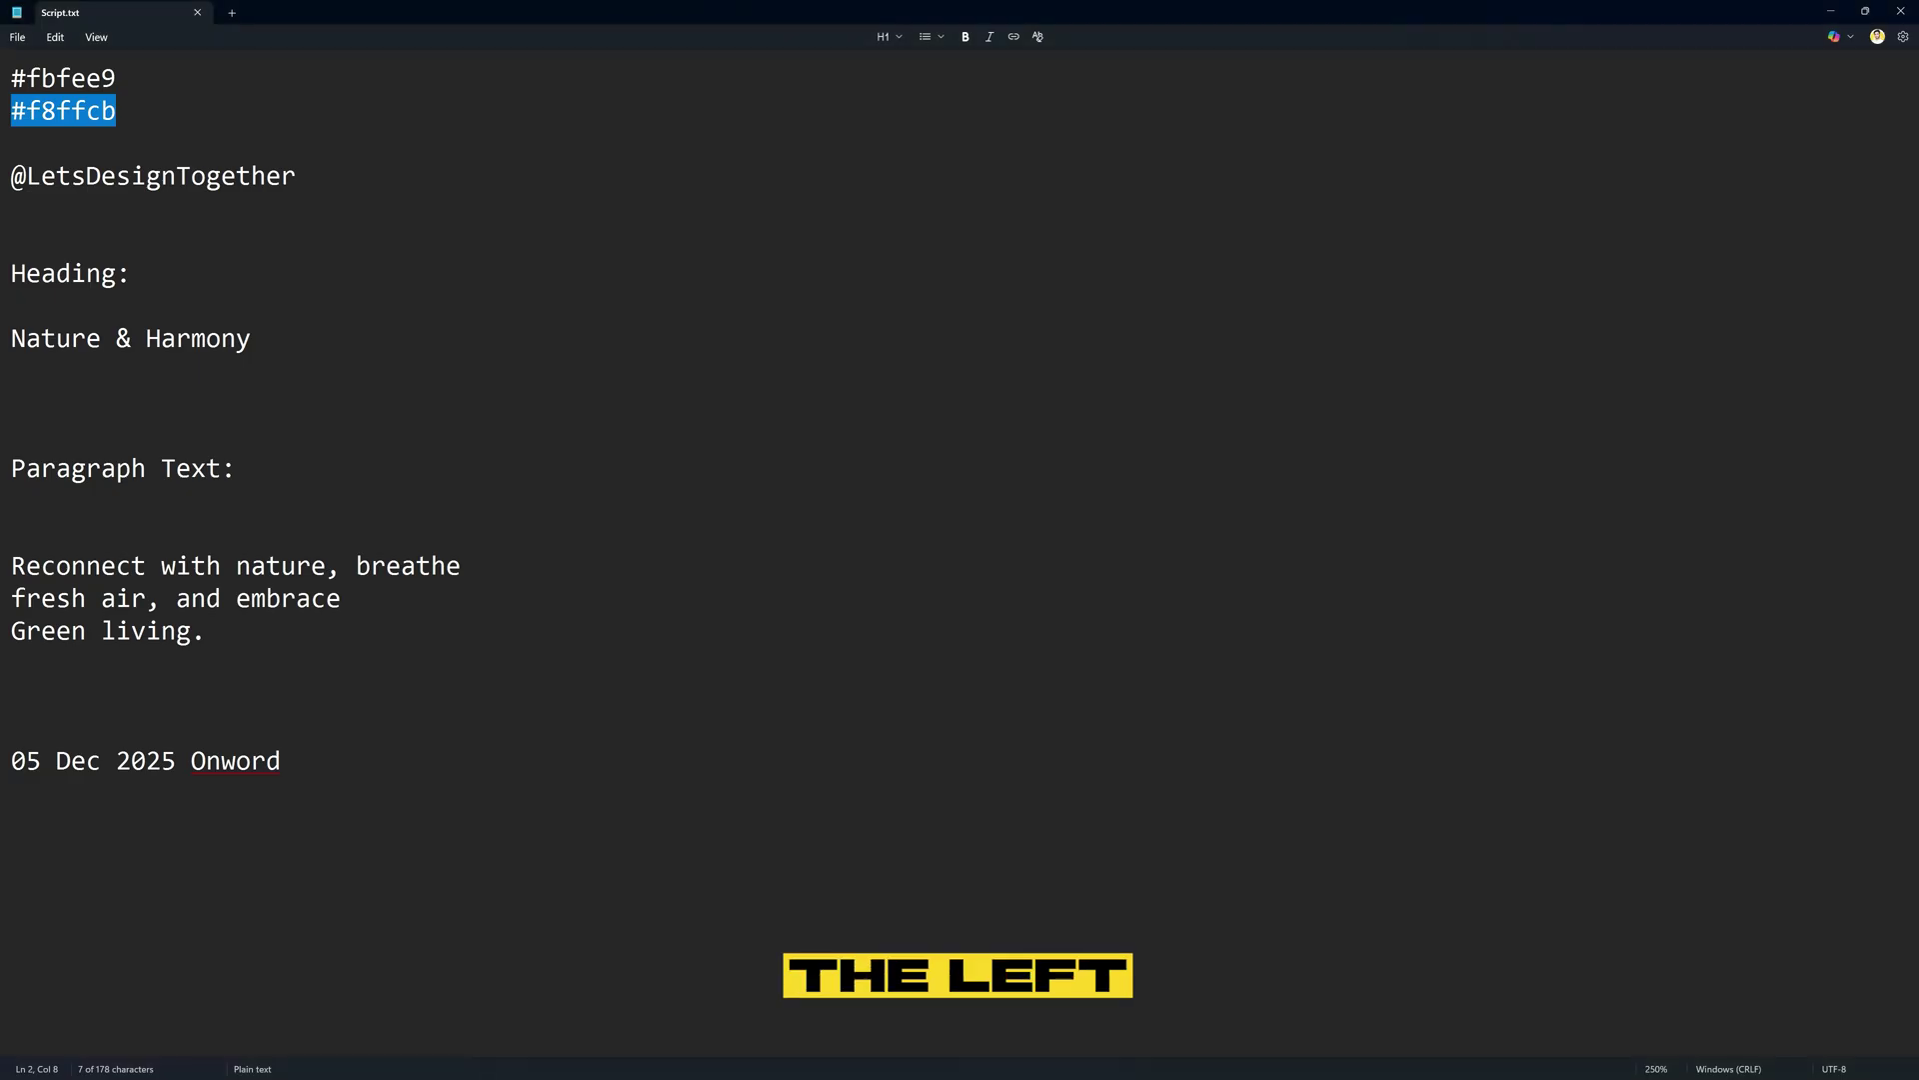
pyautogui.moveTo(10, 78); pyautogui.dragTo(116, 78)
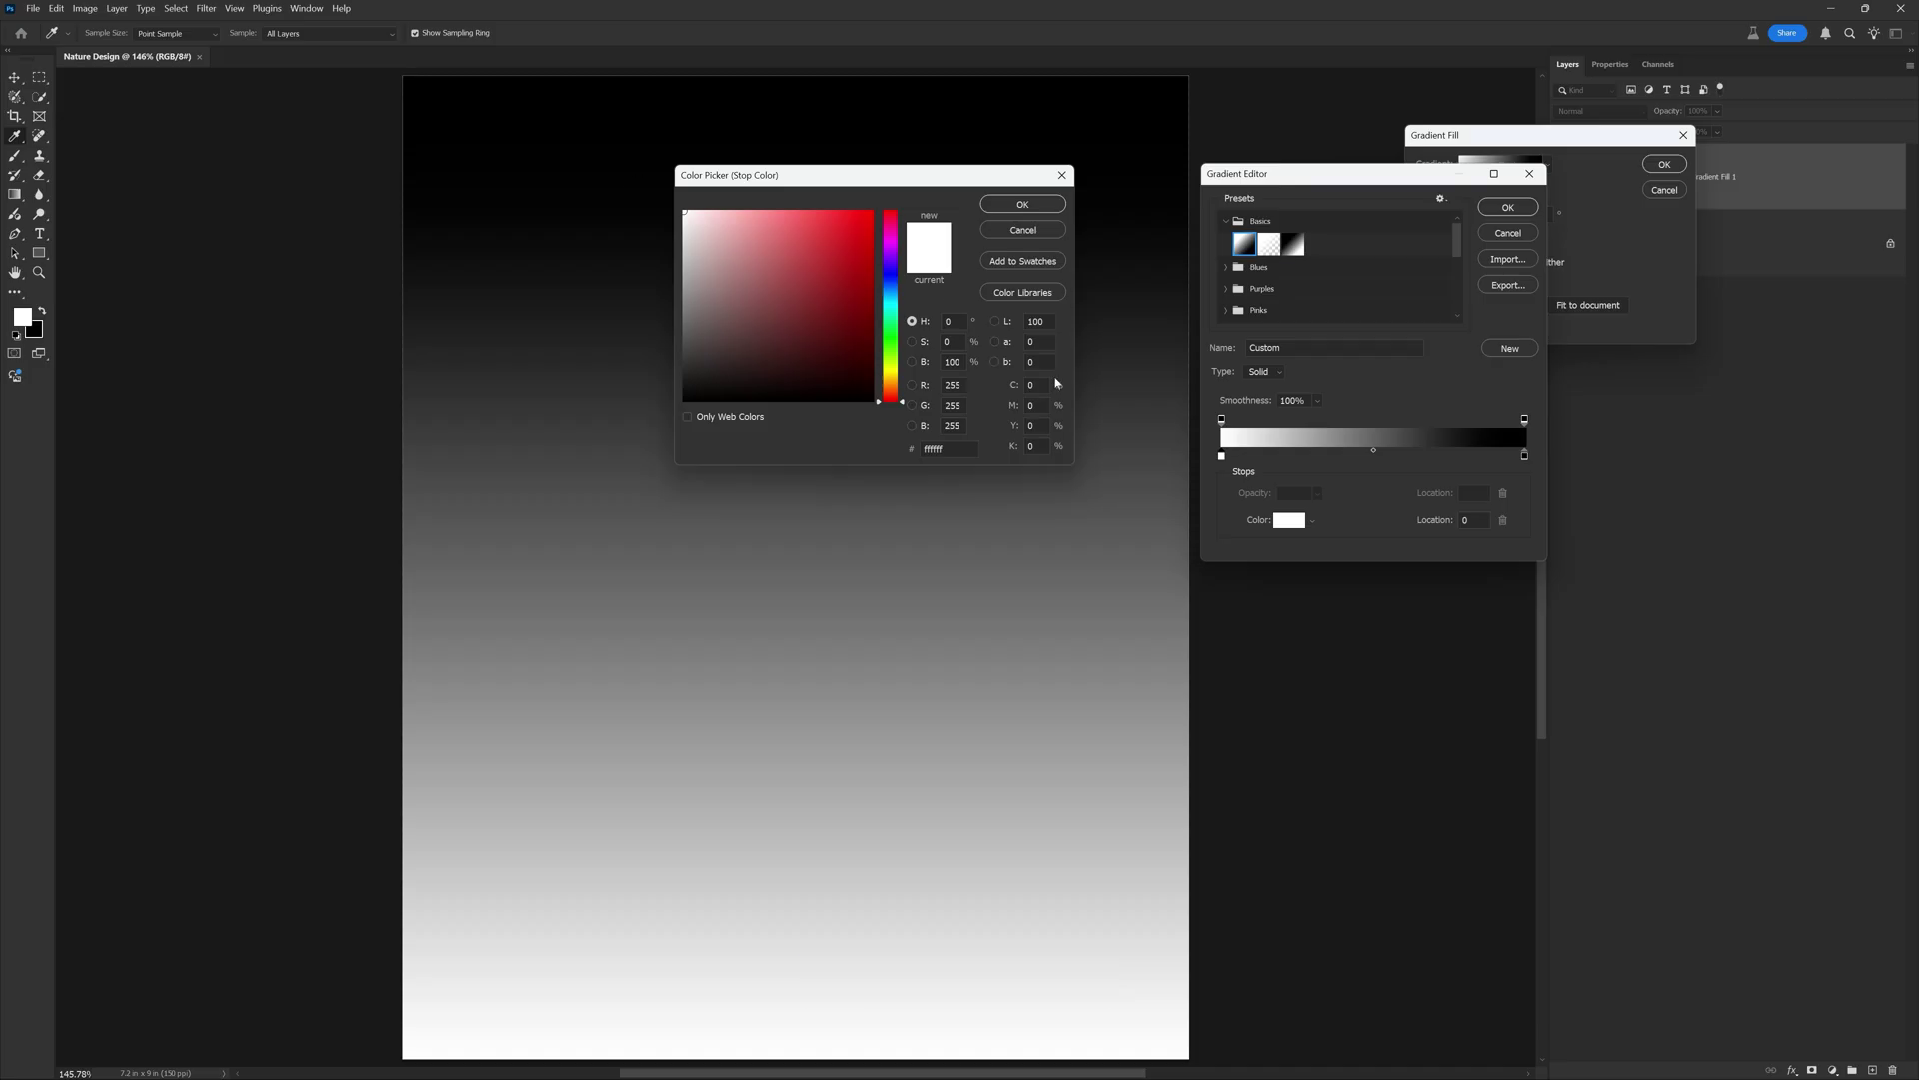
pyautogui.write('fbfee9')
pyautogui.press('Return')
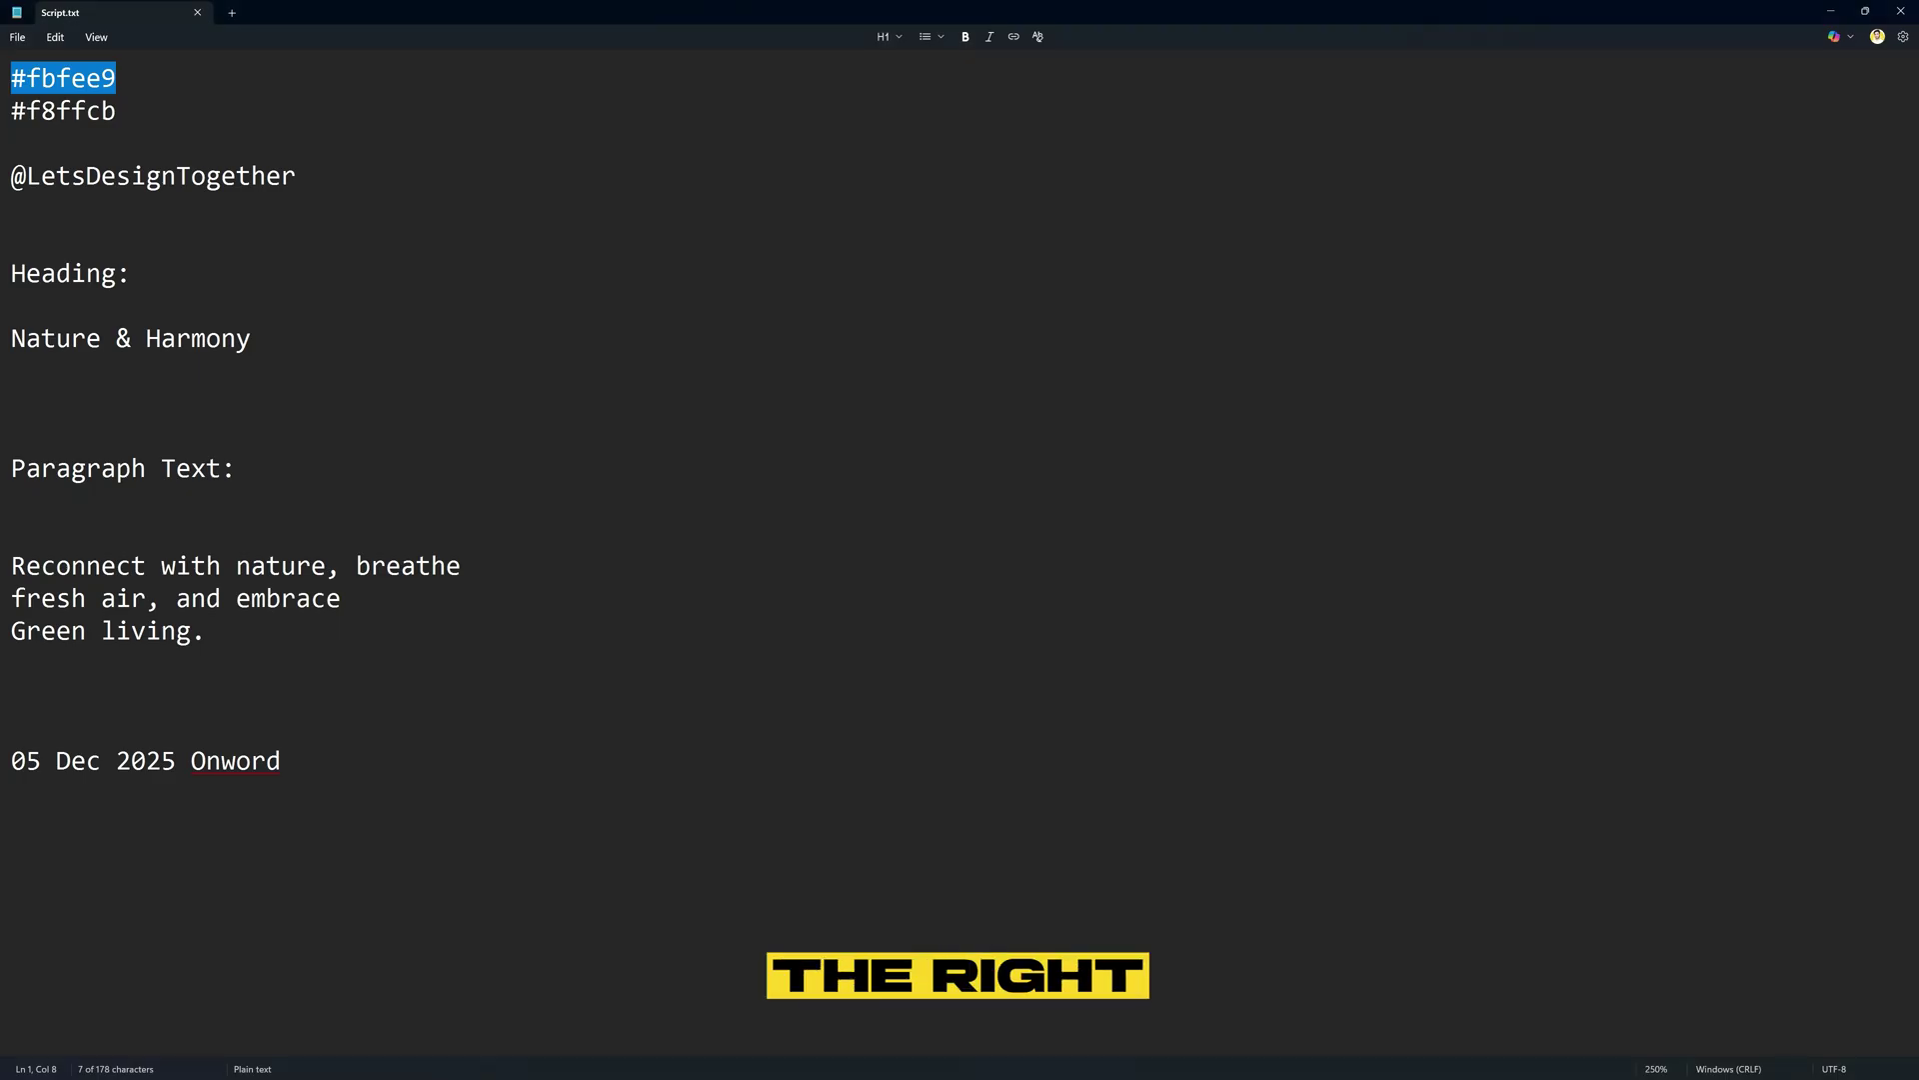
pyautogui.moveTo(10, 111); pyautogui.dragTo(116, 111)
pyautogui.hotkey('ctrl', 'c')
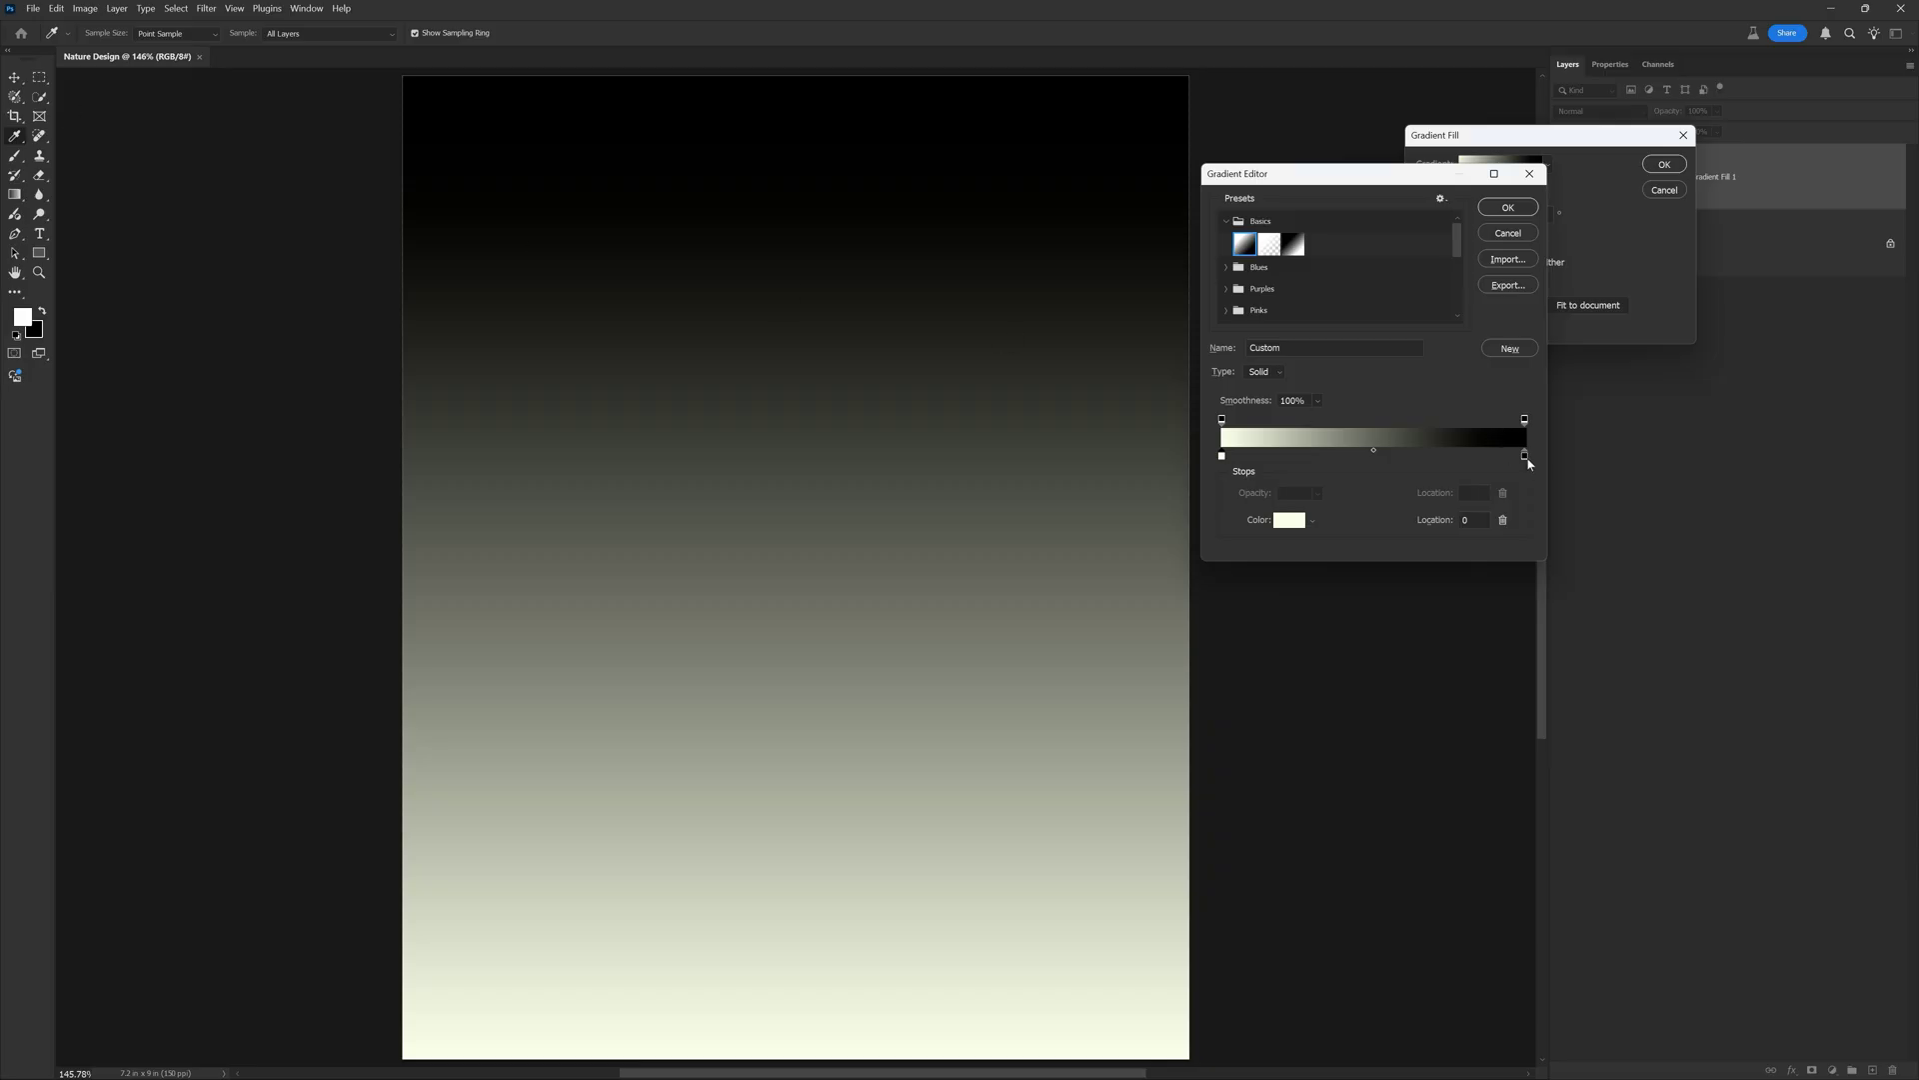
# - Set the right gradient stop to #f8ffcb and commit the gradient fill layer
pyautogui.doubleClick(1525, 457)
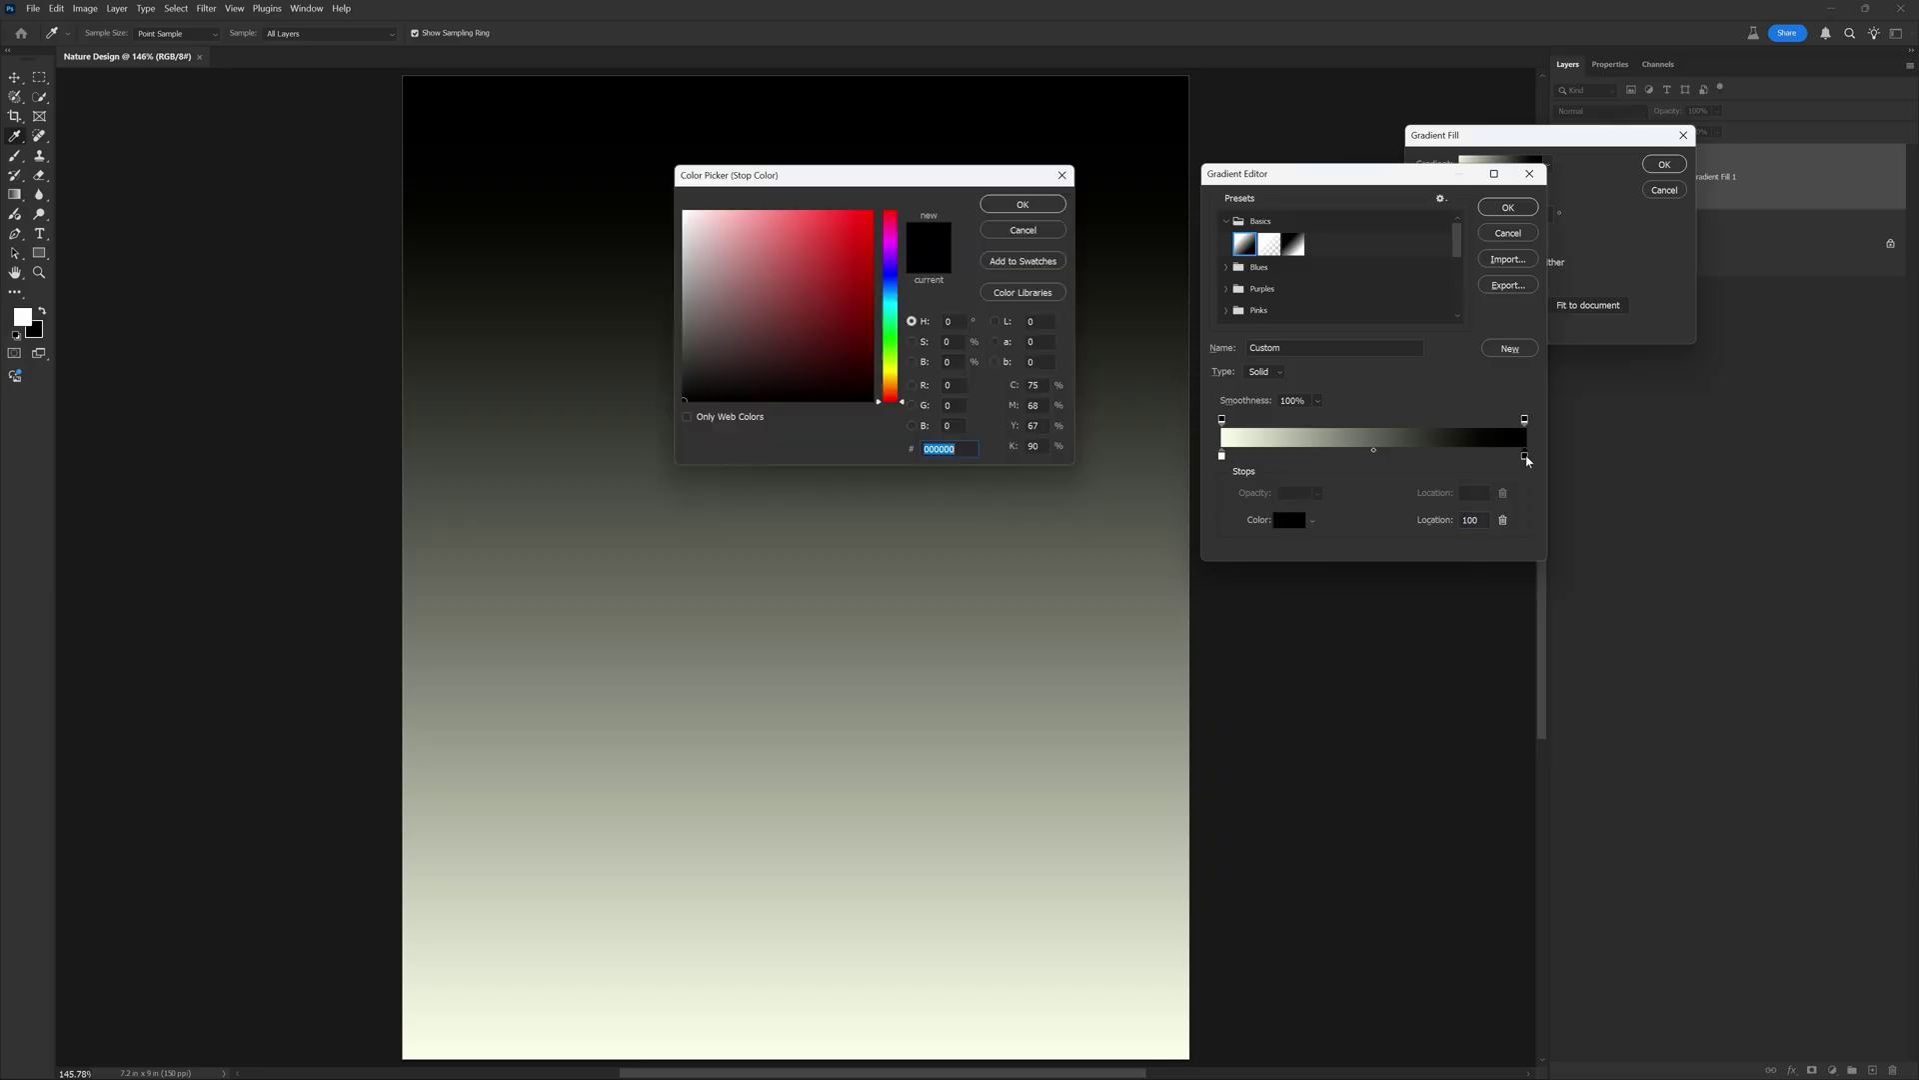
pyautogui.hotkey('ctrl', 'v')
pyautogui.click(1023, 204)
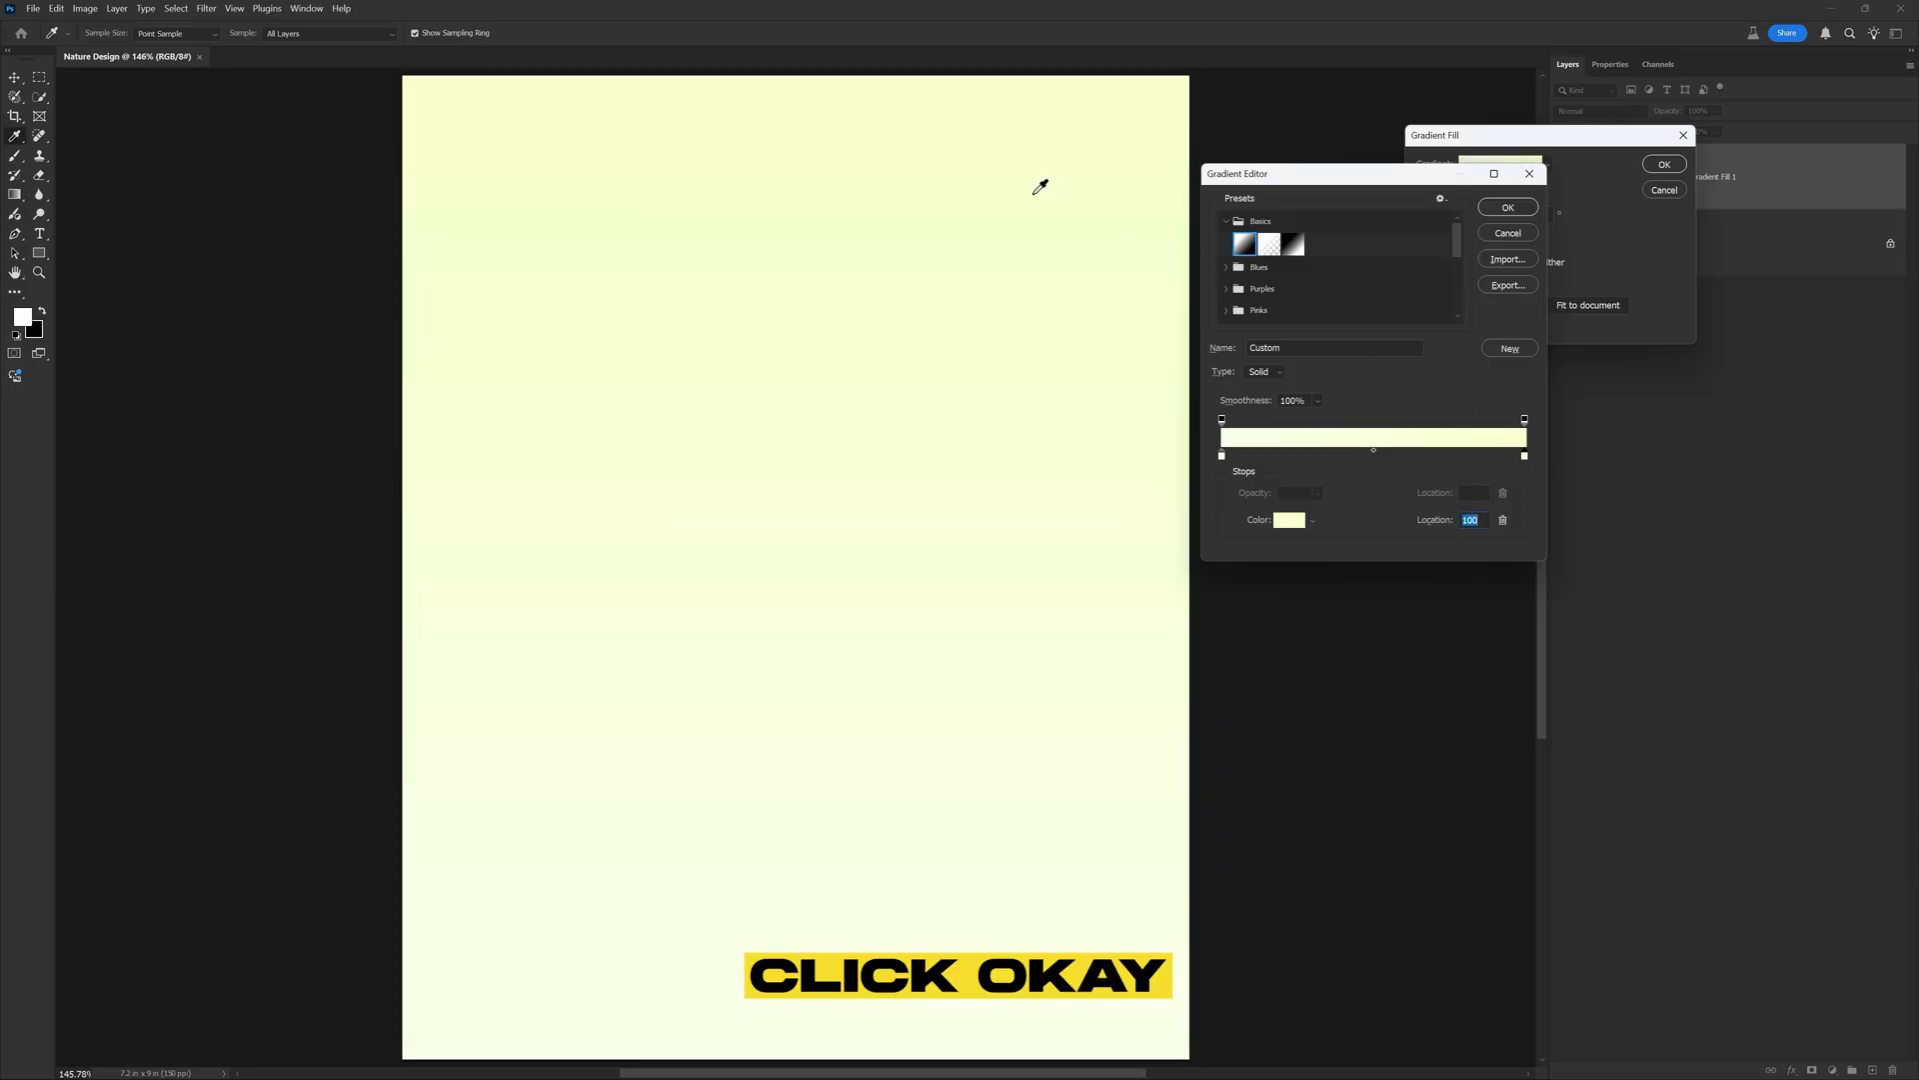
pyautogui.click(1508, 208)
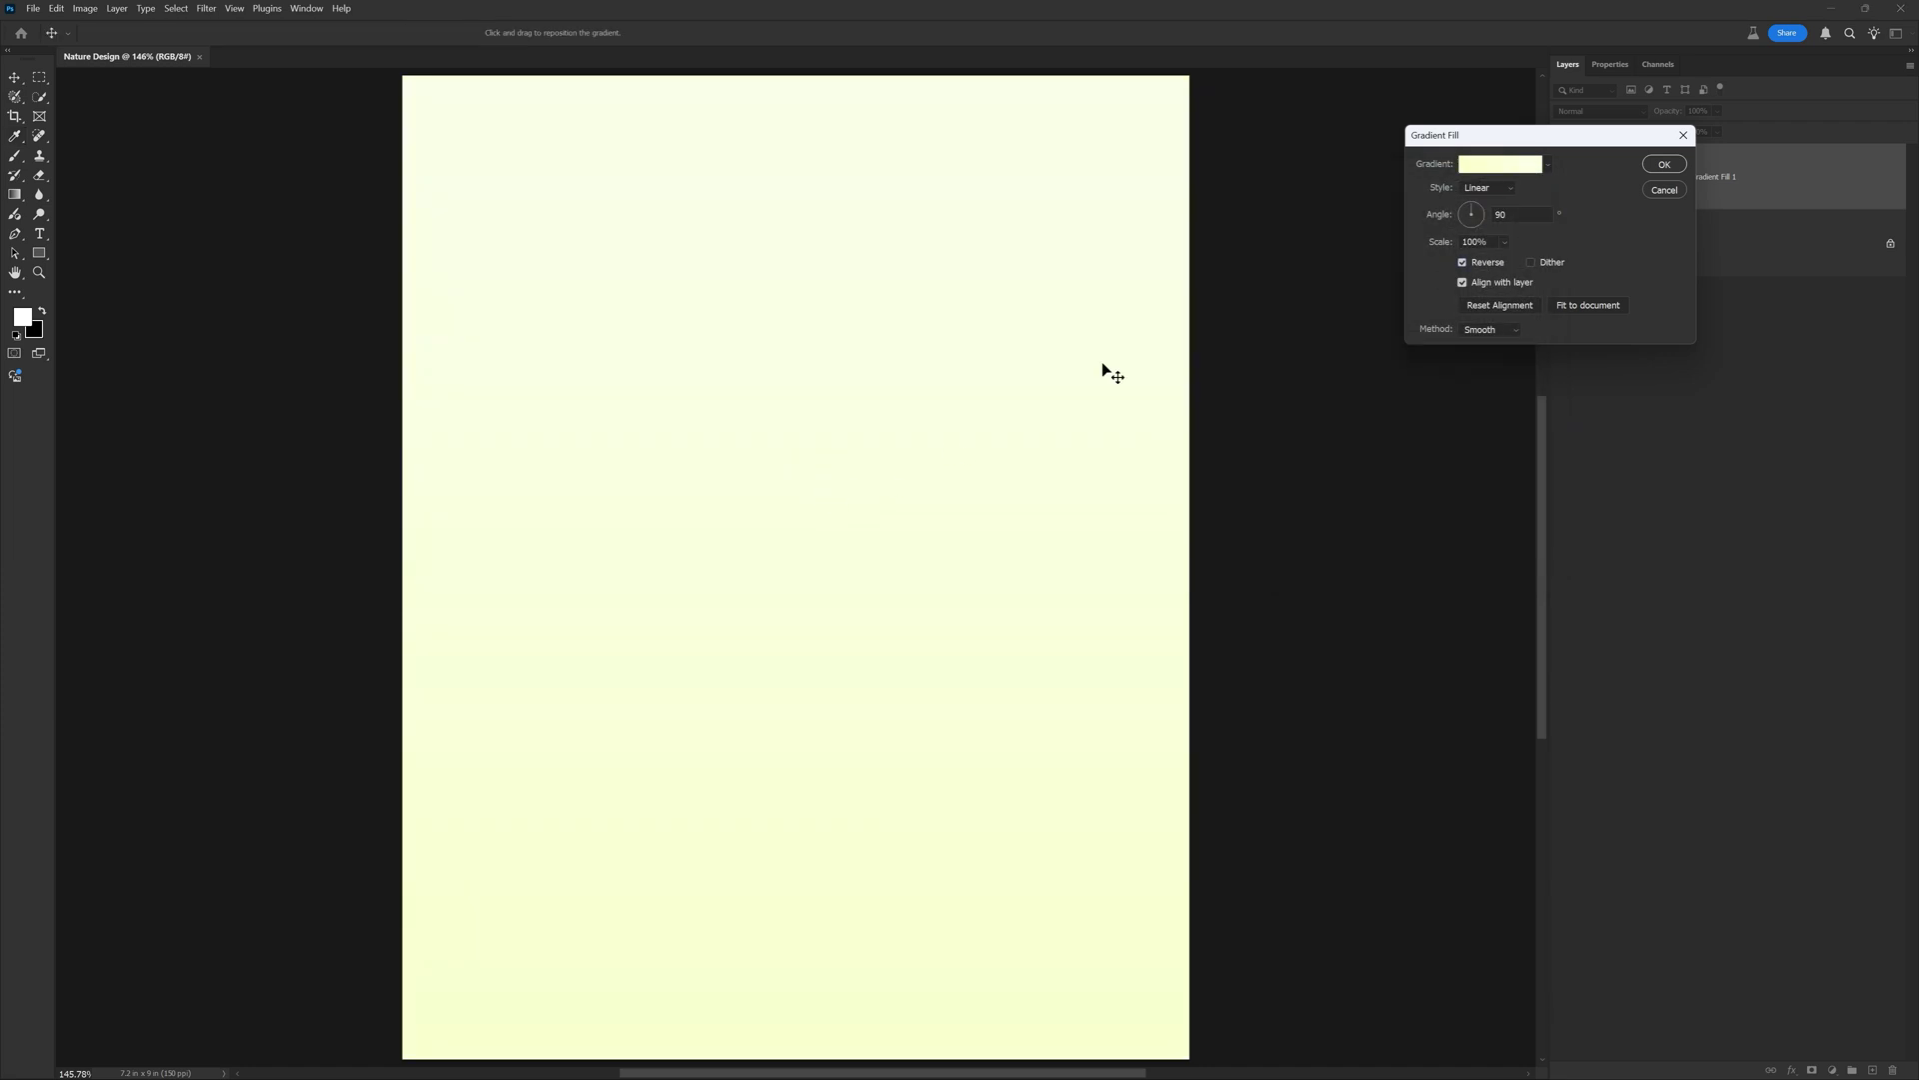
pyautogui.click(1665, 164)
# - Tag Gradient Fill 1 with a red label and lock it completely
pyautogui.rightClick(1779, 190)
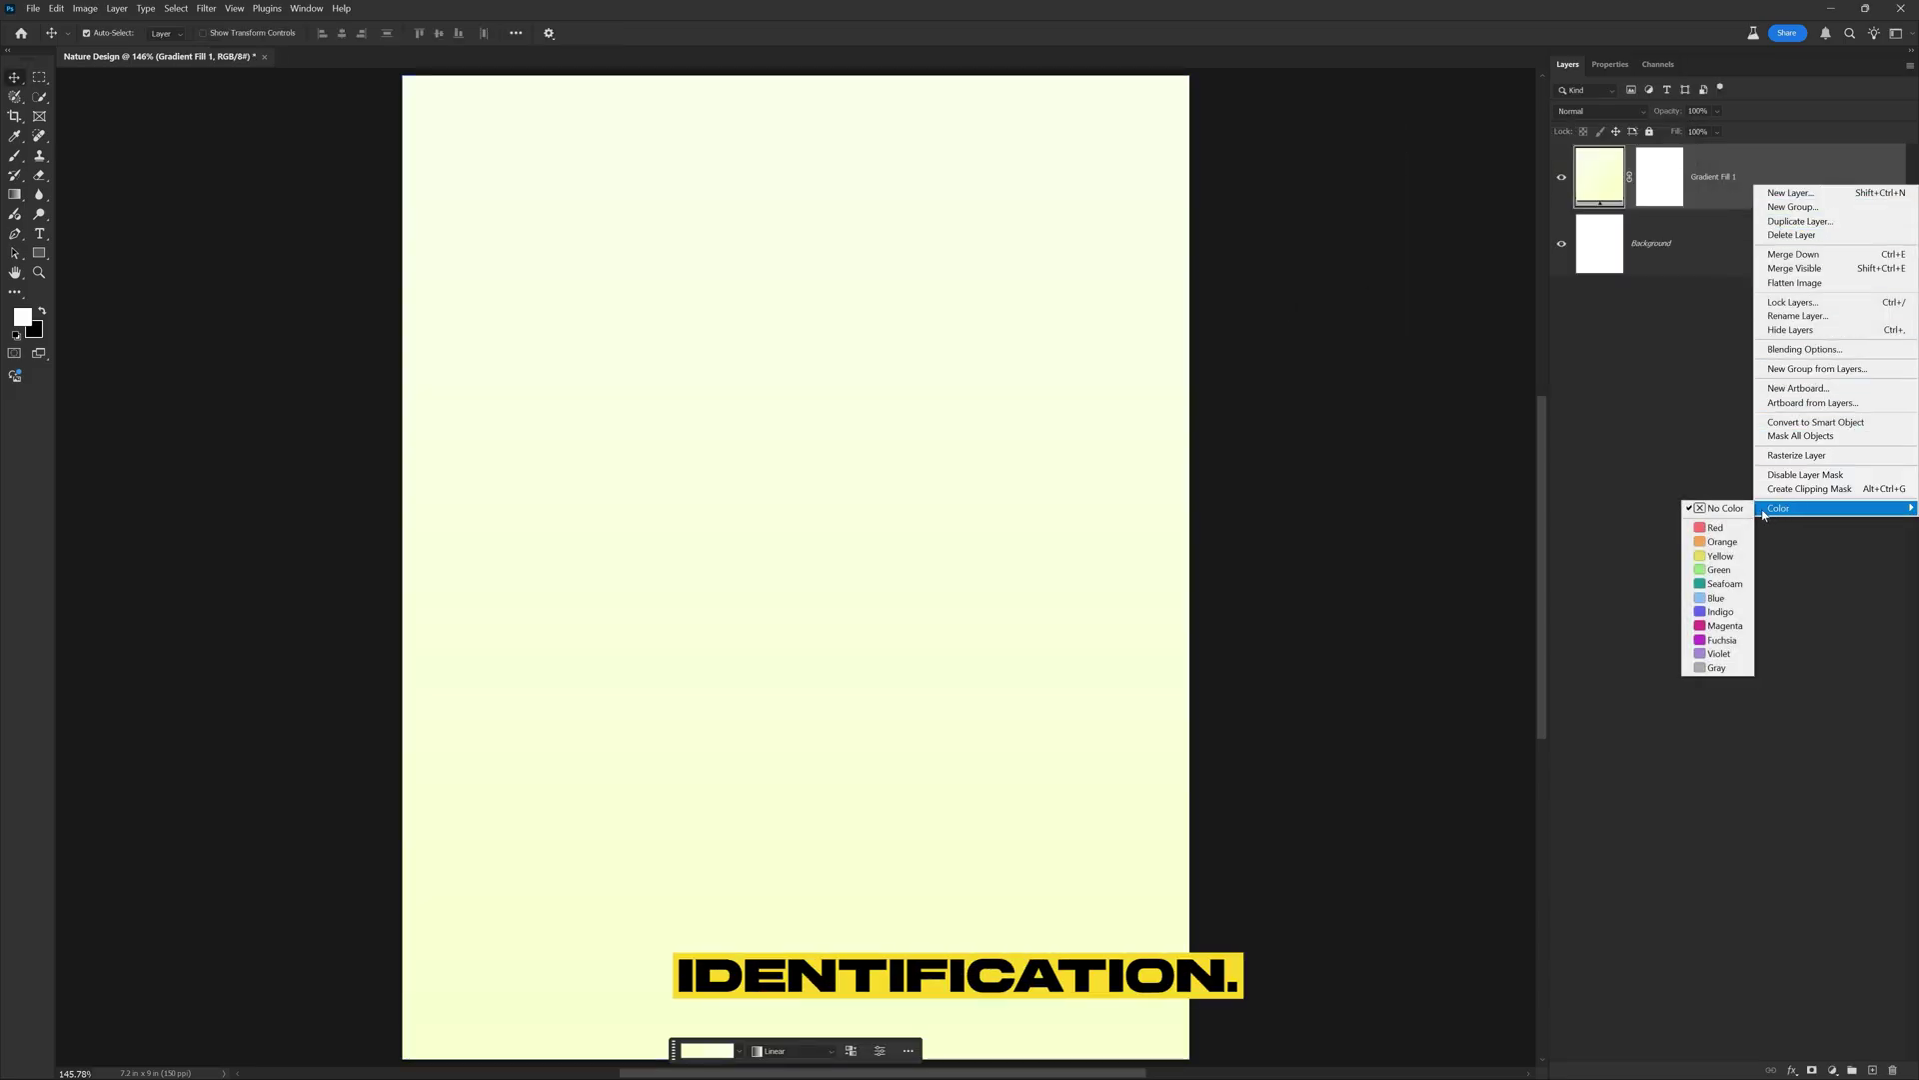
pyautogui.click(1716, 528)
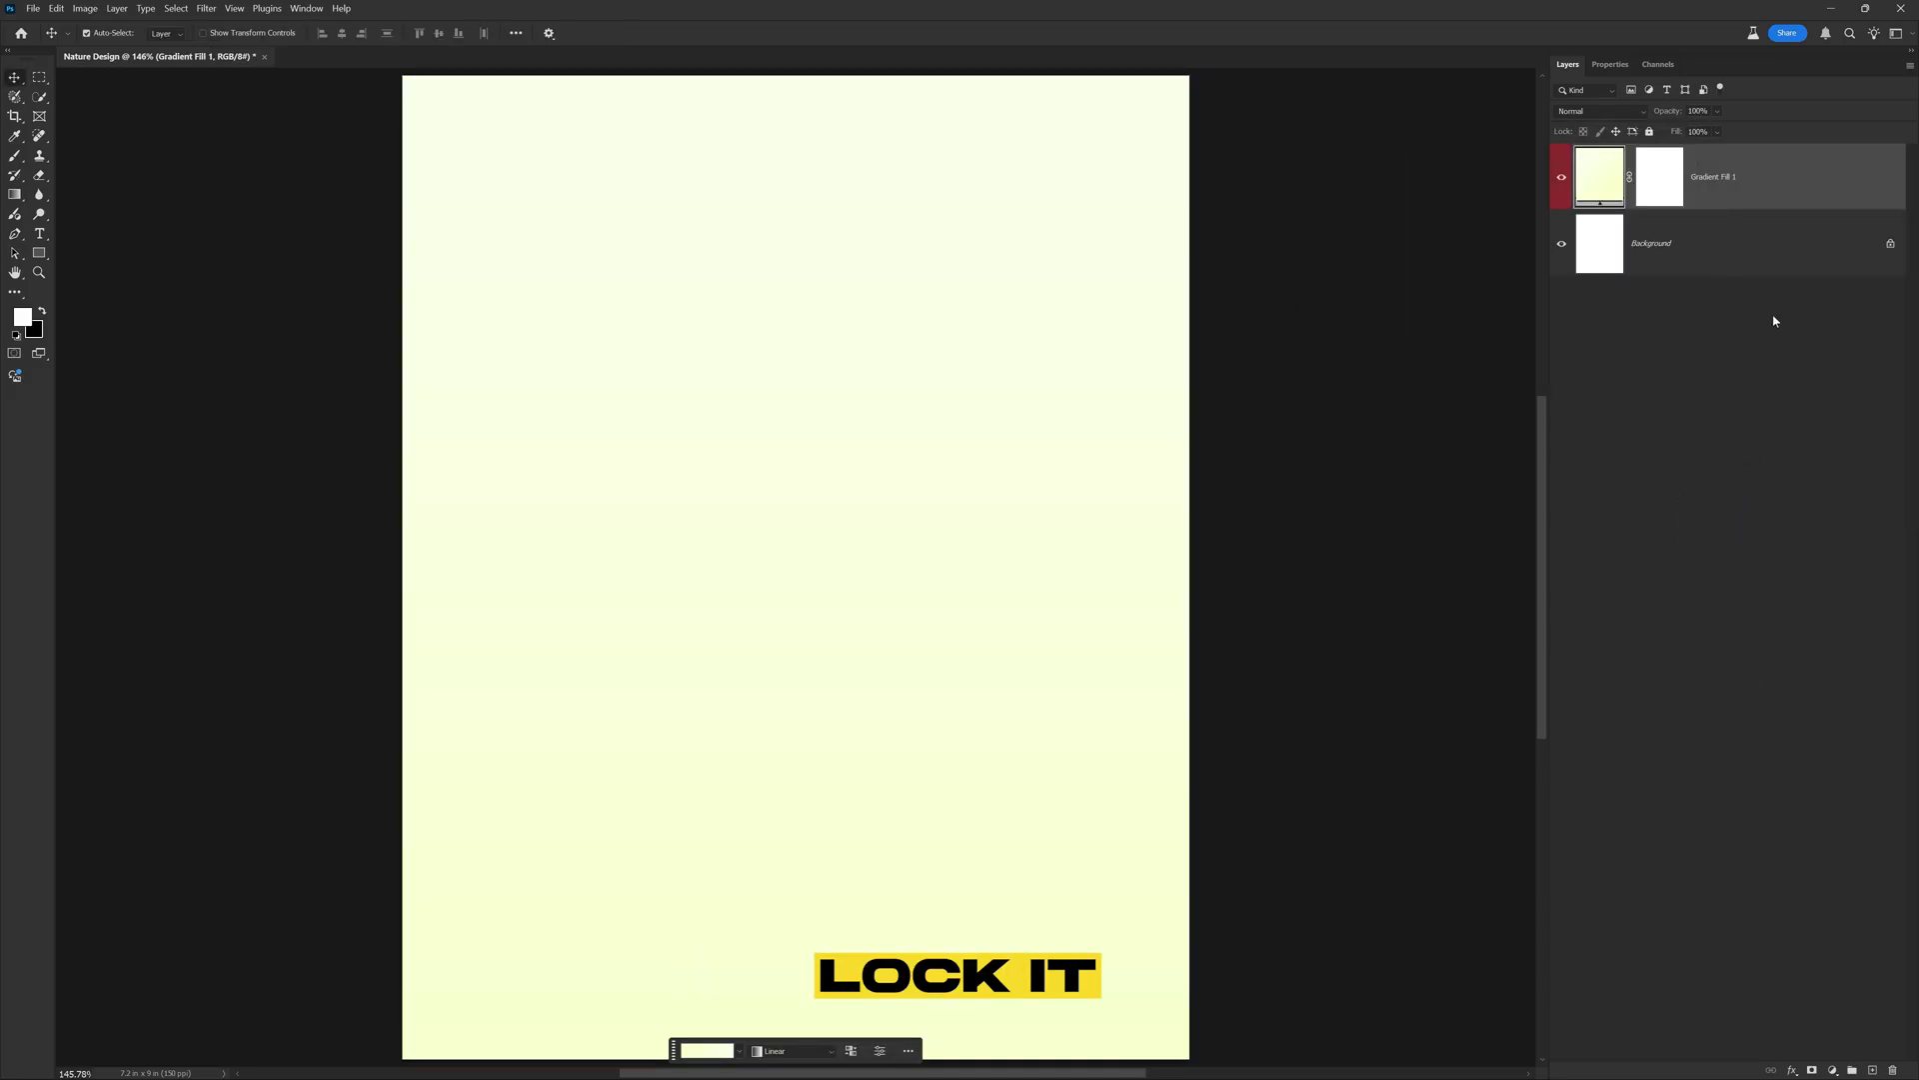
pyautogui.click(1649, 132)
pyautogui.hotkey('ctrl', '1')
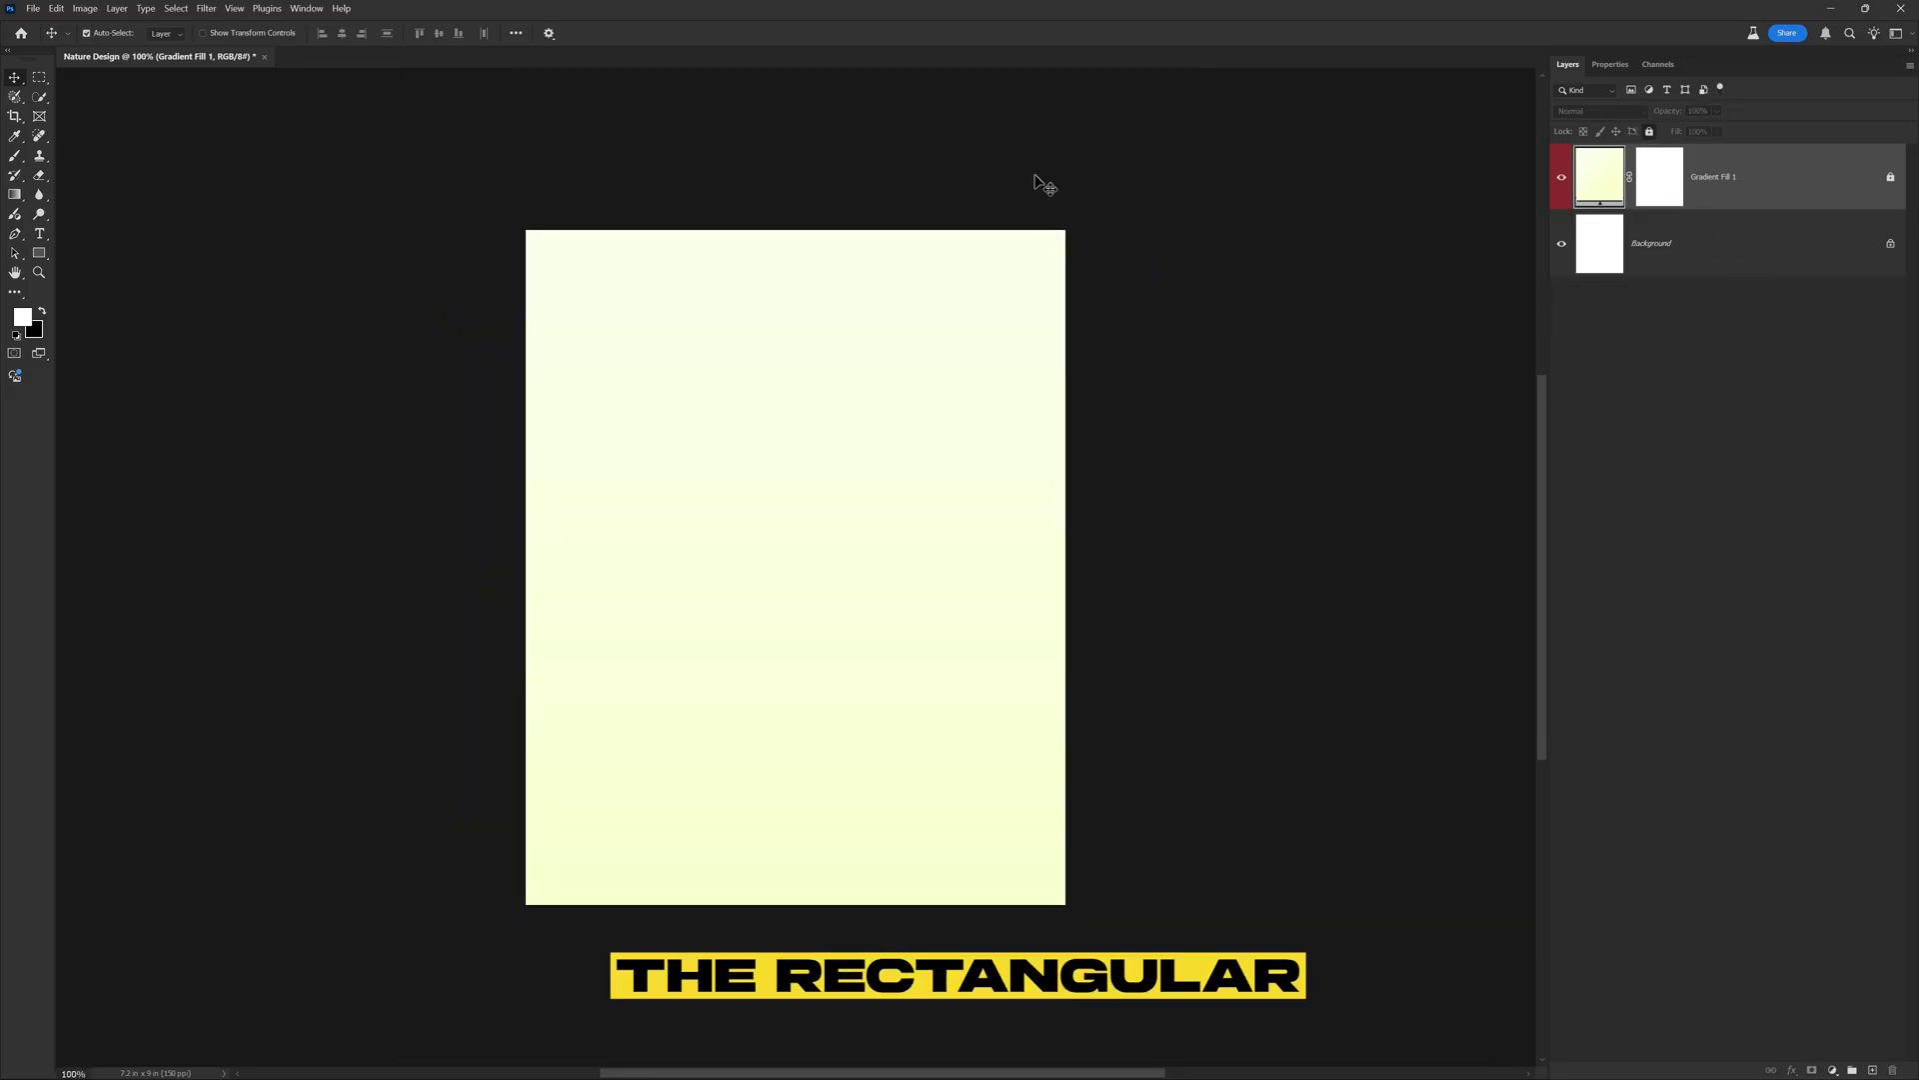
# - Marquee-select the right third of the poster and fill it with a teal #07c7b7 Solid Color layer
pyautogui.click(42, 77)
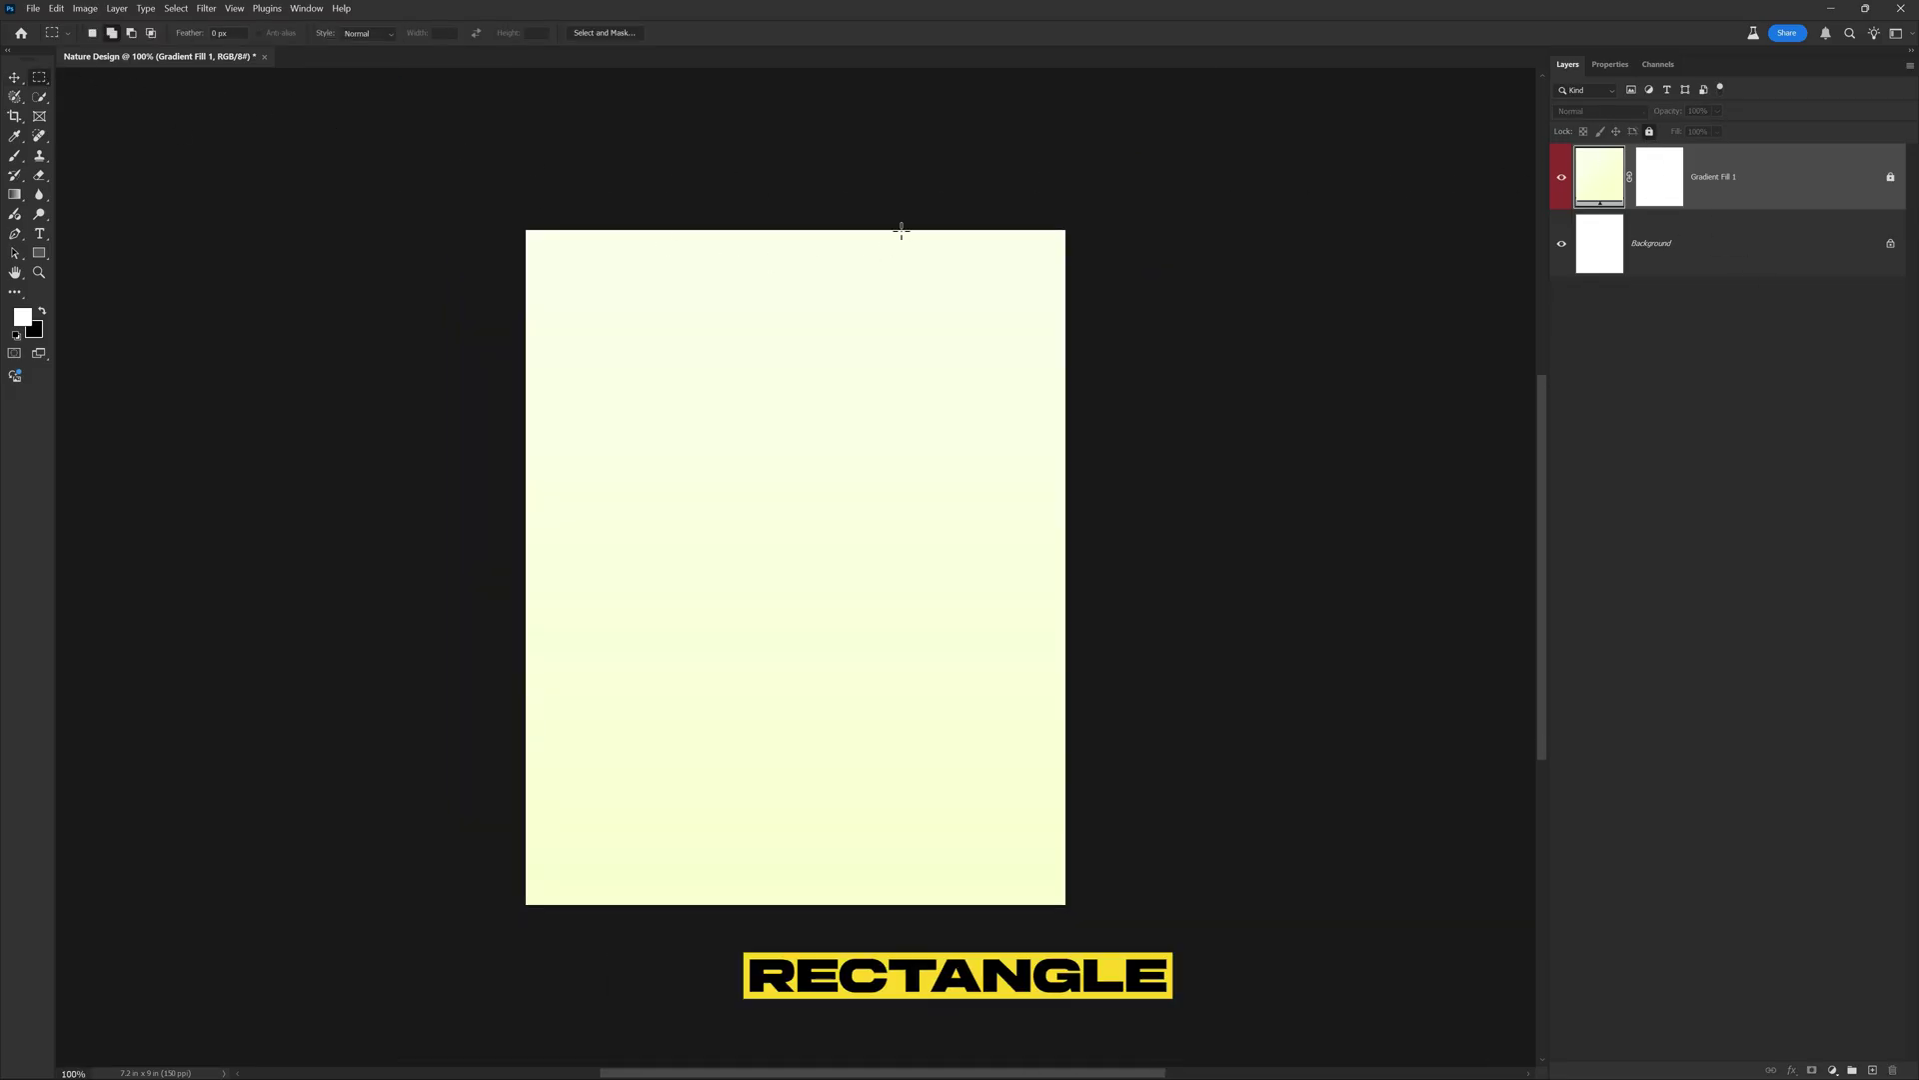
pyautogui.moveTo(1107, 911); pyautogui.dragTo(1110, 913)
pyautogui.hotkey('ctrl', '0')
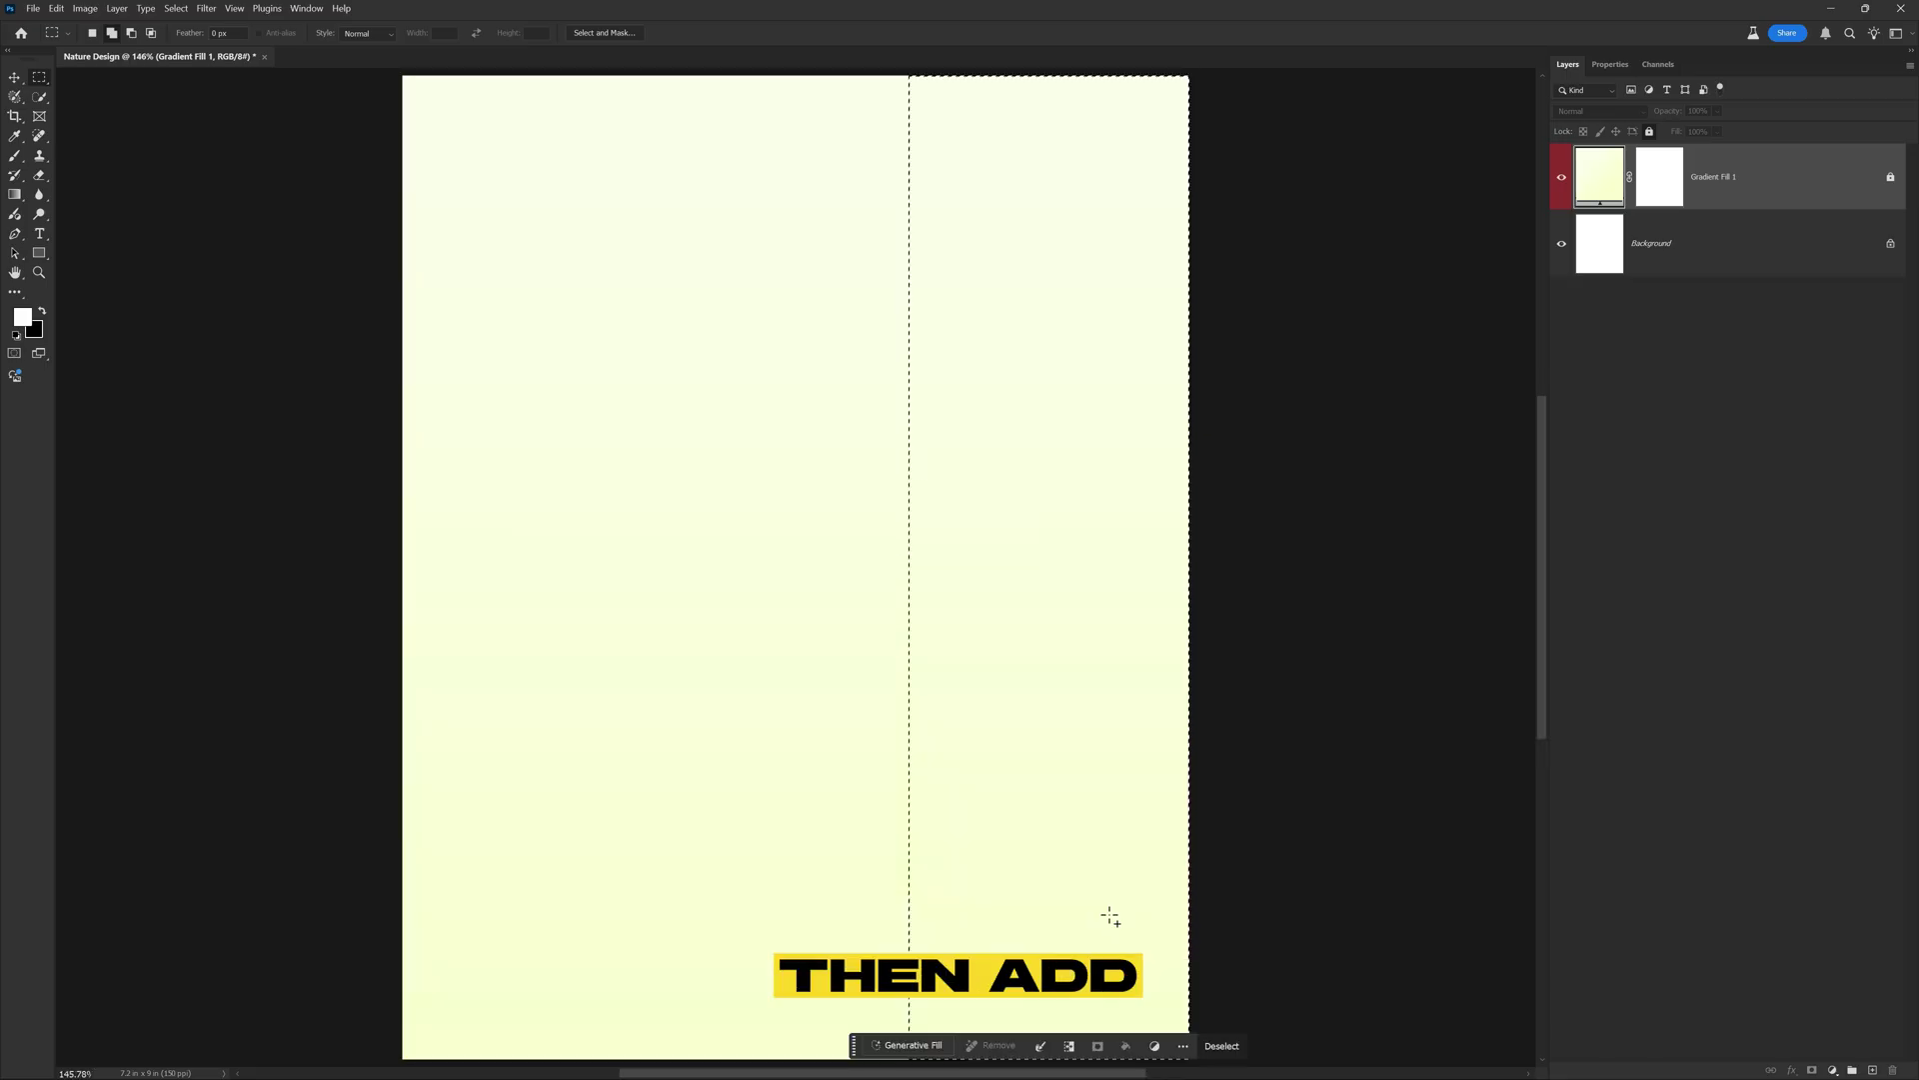
pyautogui.click(1833, 1070)
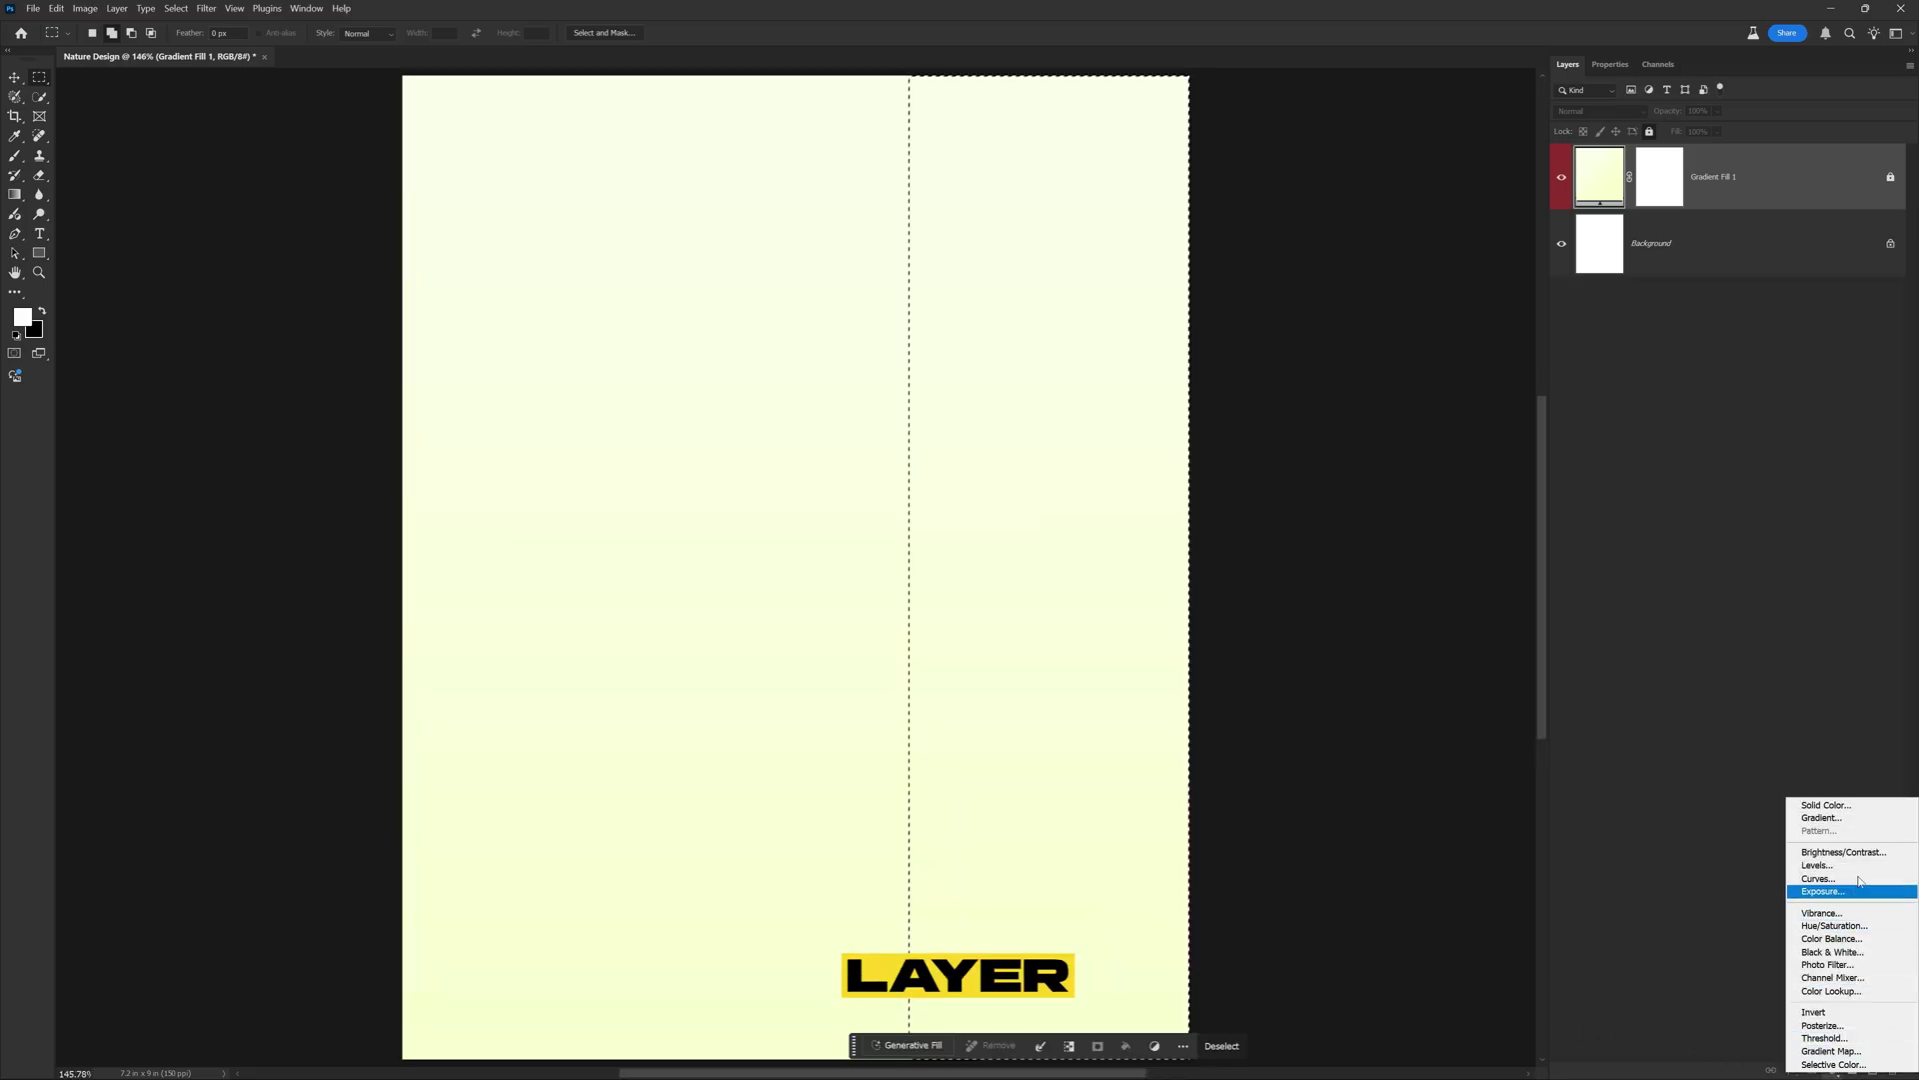
pyautogui.click(1825, 805)
pyautogui.click(867, 252)
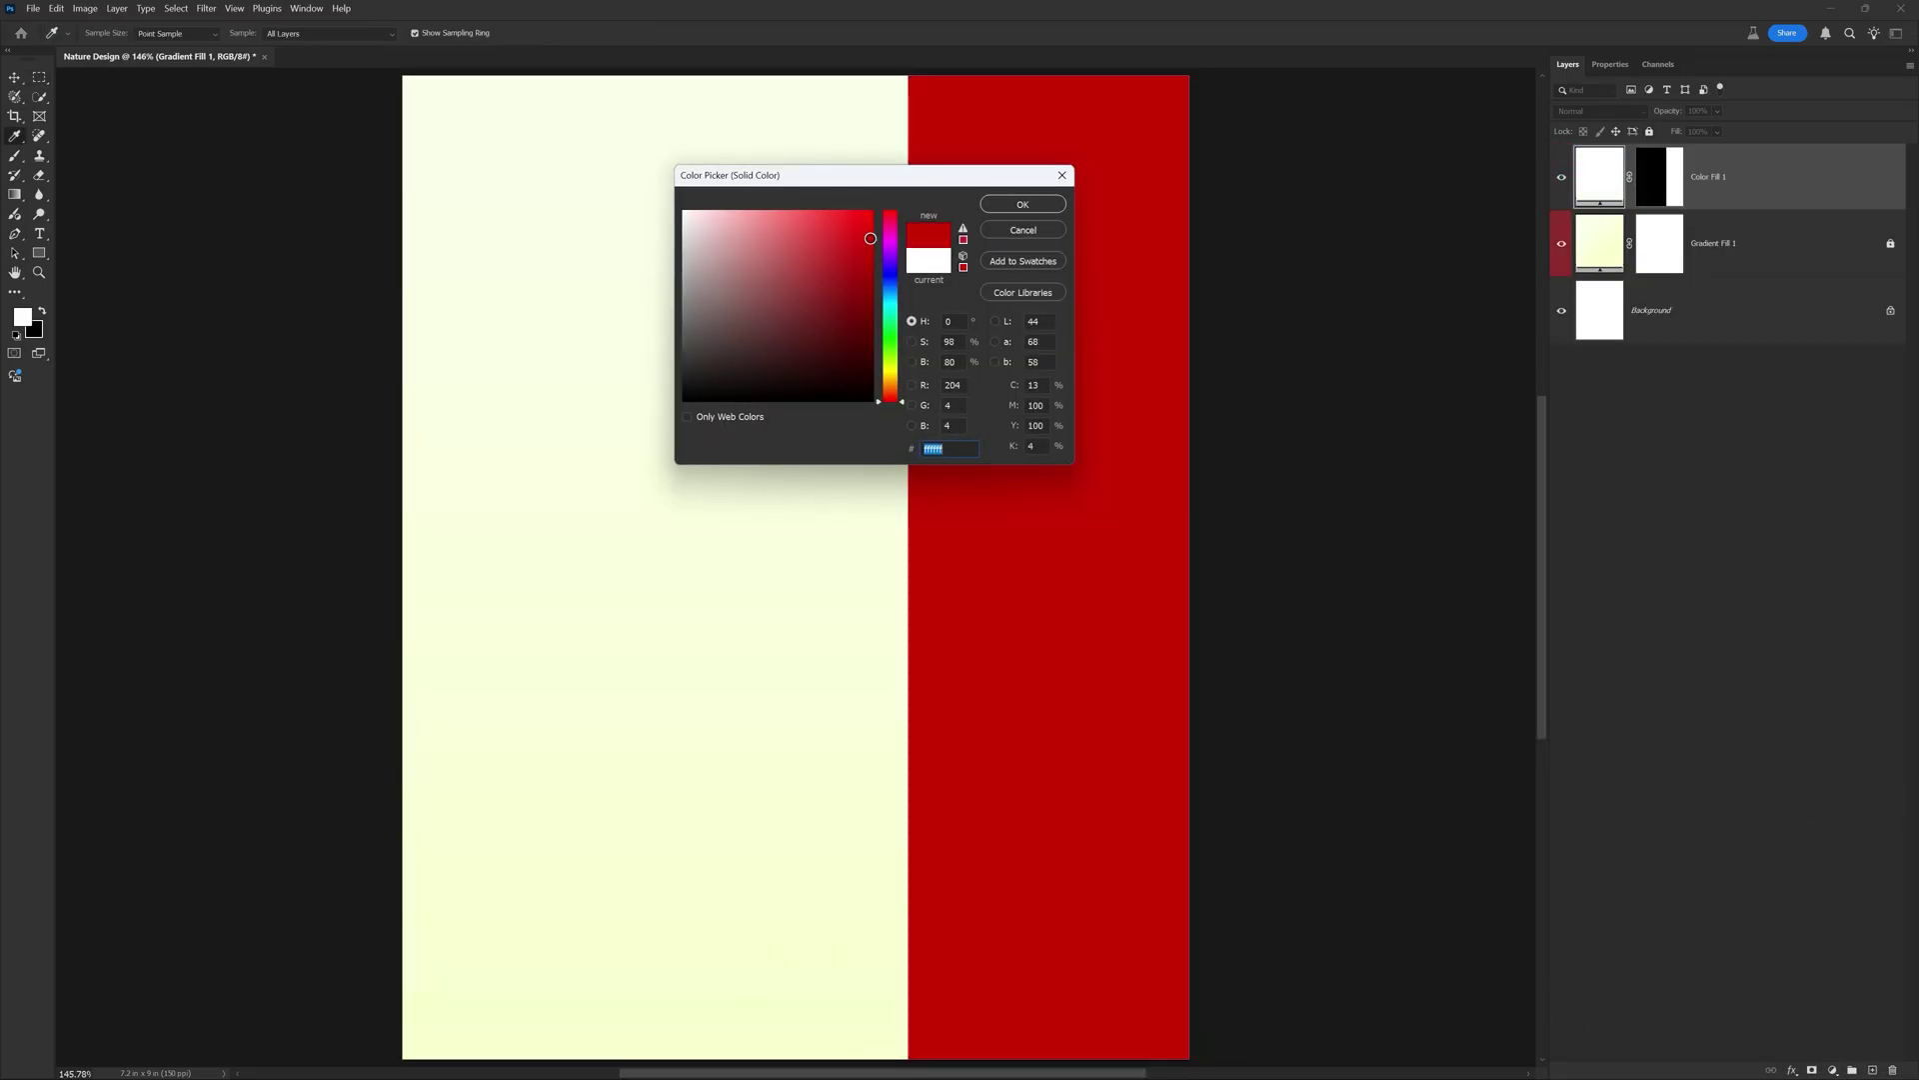
pyautogui.moveTo(889, 213); pyautogui.dragTo(901, 312)
pyautogui.click(1059, 207)
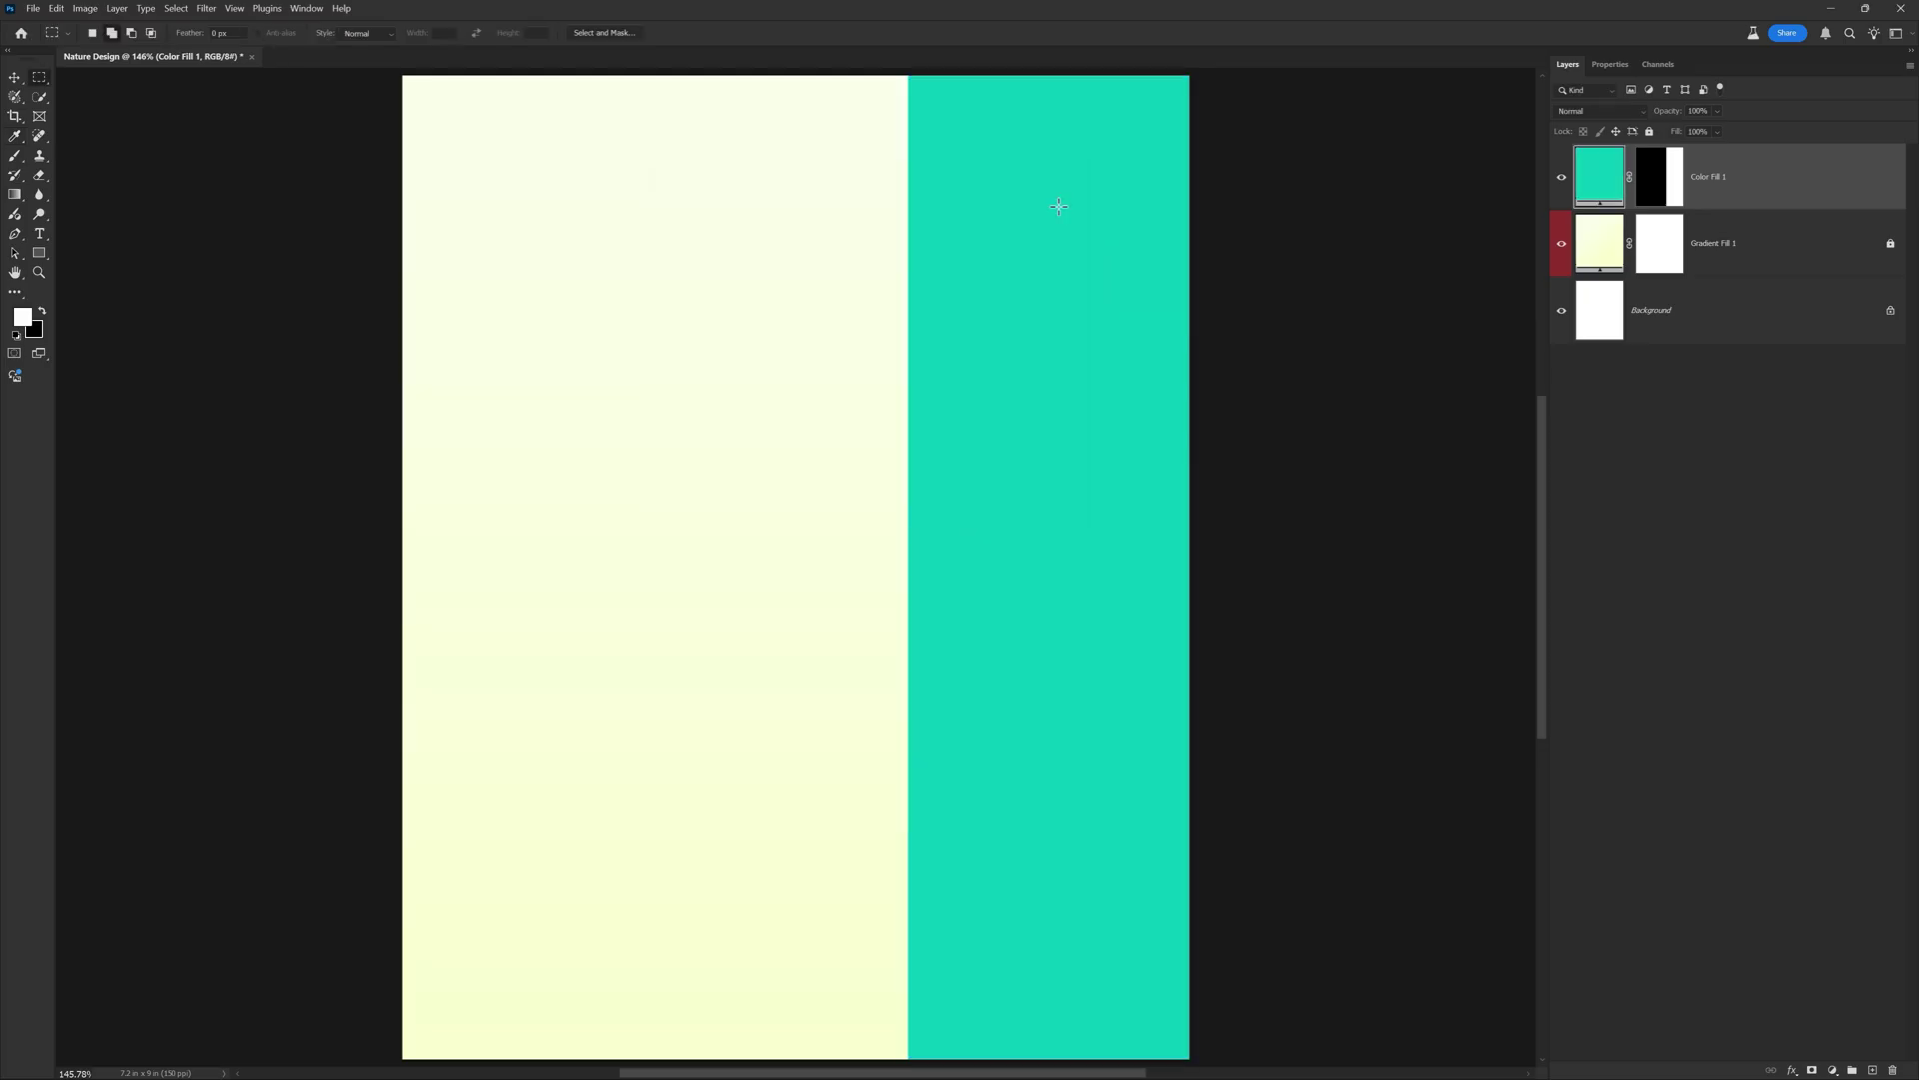
pyautogui.hotkey('alt', 'Tab')
pyautogui.hotkey('alt', 'Tab')
pyautogui.hotkey('alt', 'Tab')
pyautogui.hotkey('alt', 'Tab')
# - Place the woman-with-flower photo, enlarge it and flip it horizontally
pyautogui.moveTo(449, 197); pyautogui.dragTo(1360, 561)
pyautogui.hotkey('alt', 'Tab')
pyautogui.moveTo(1074, 580); pyautogui.dragTo(984, 577)
pyautogui.rightClick(984, 578)
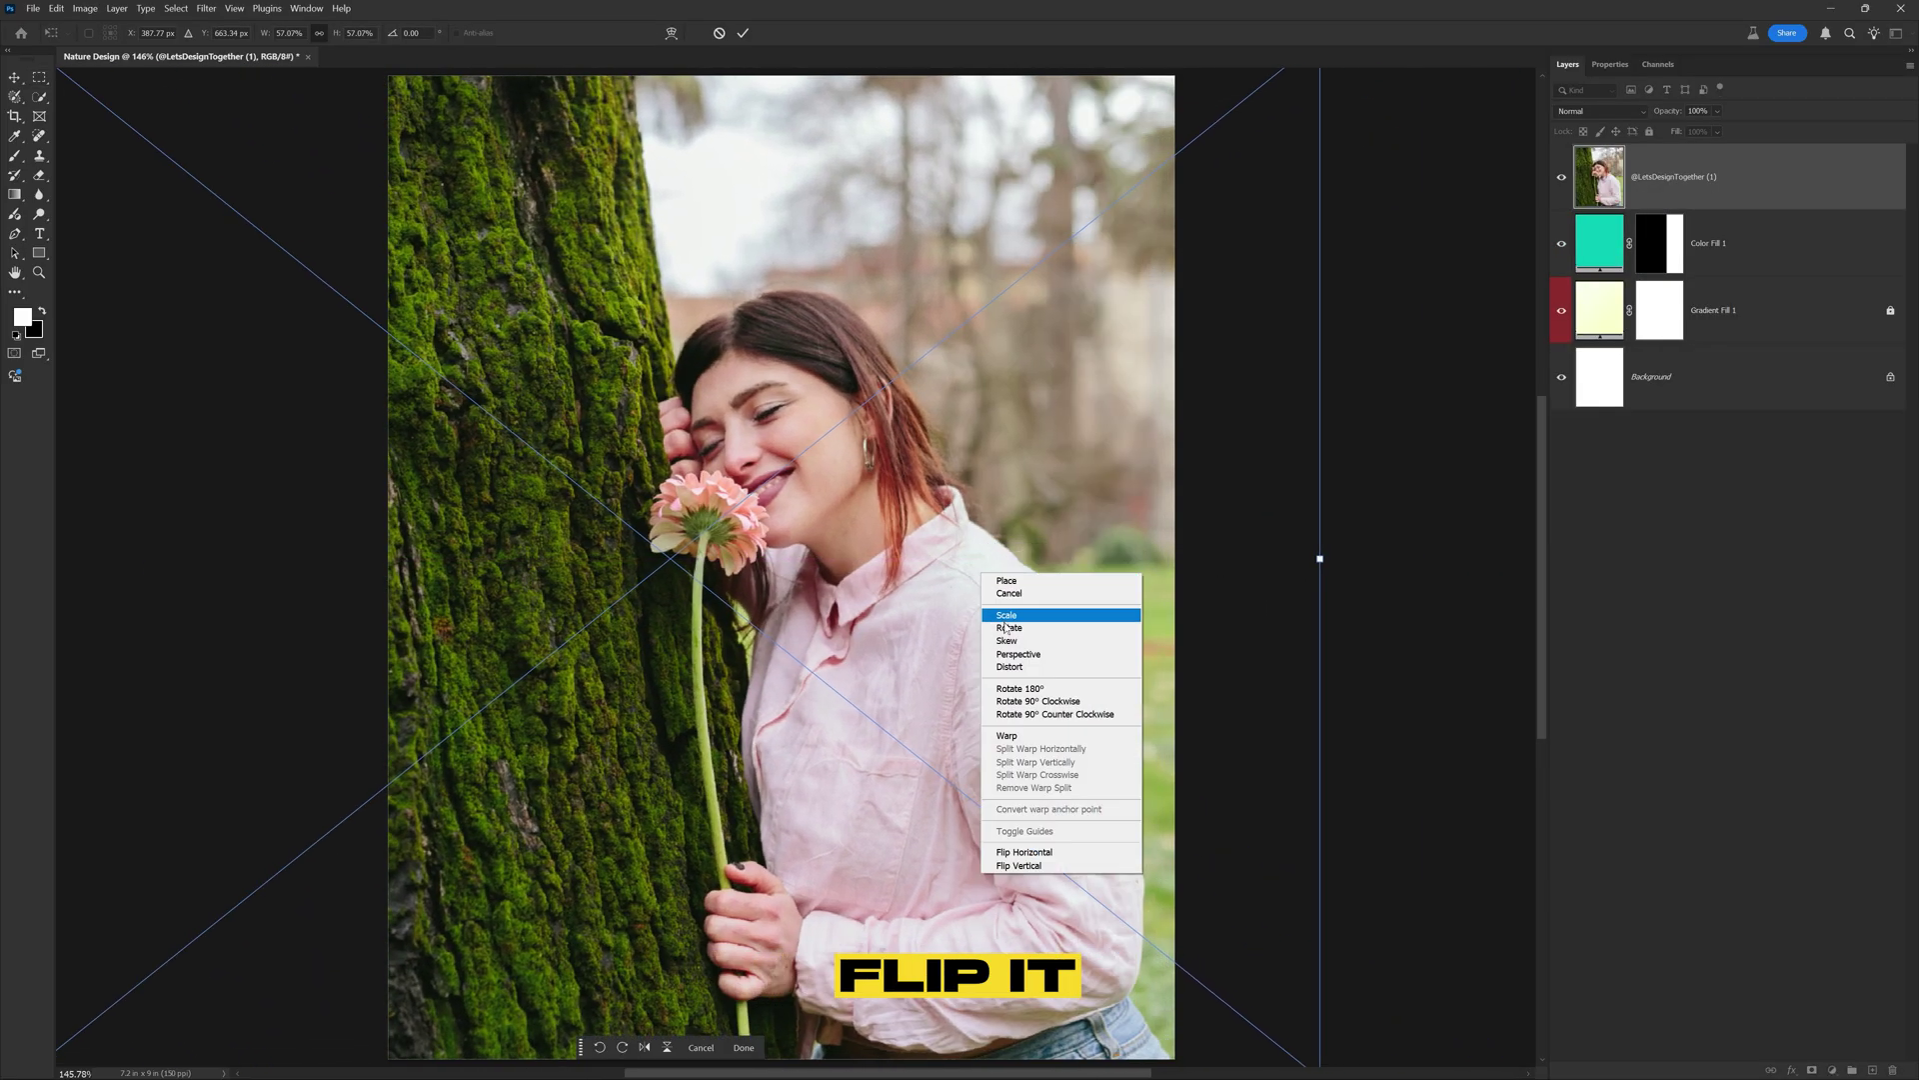
pyautogui.click(1024, 852)
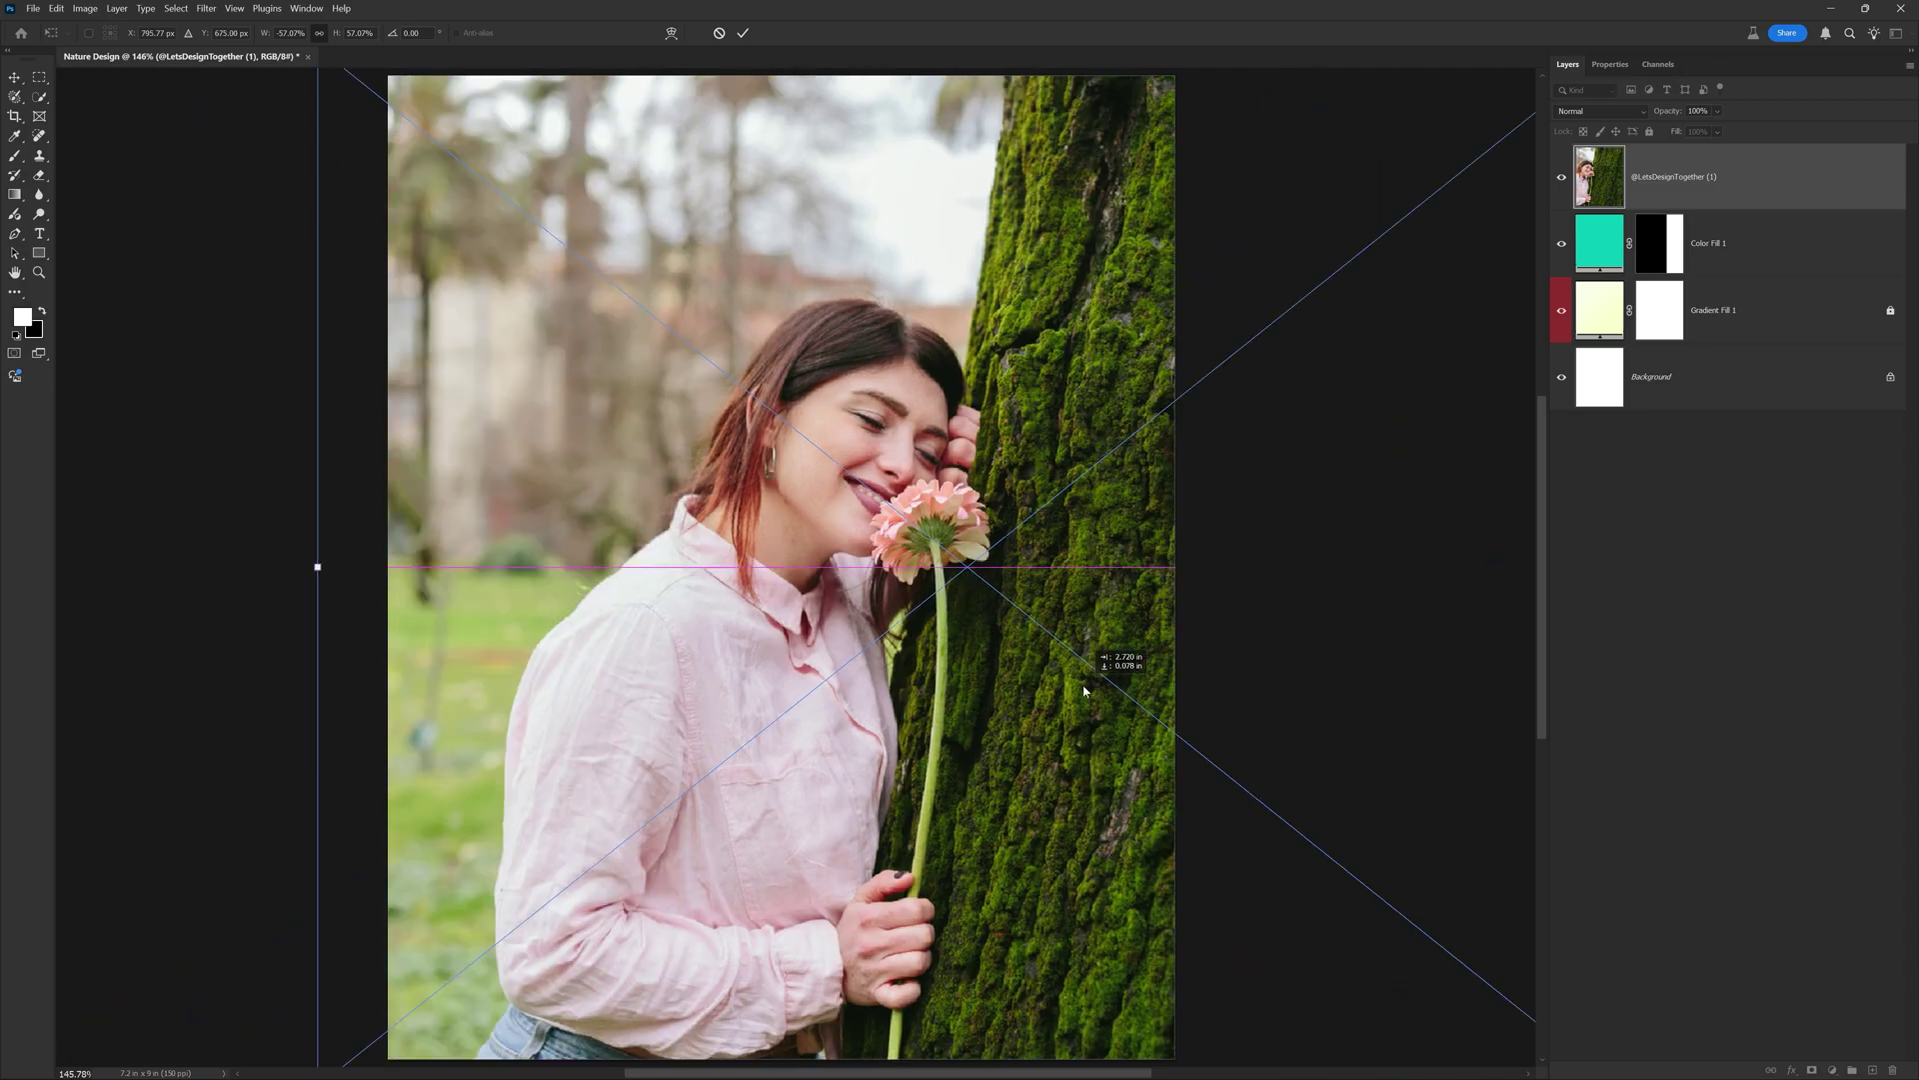
pyautogui.moveTo(1084, 690); pyautogui.dragTo(960, 686)
pyautogui.press('Return')
pyautogui.press('m')
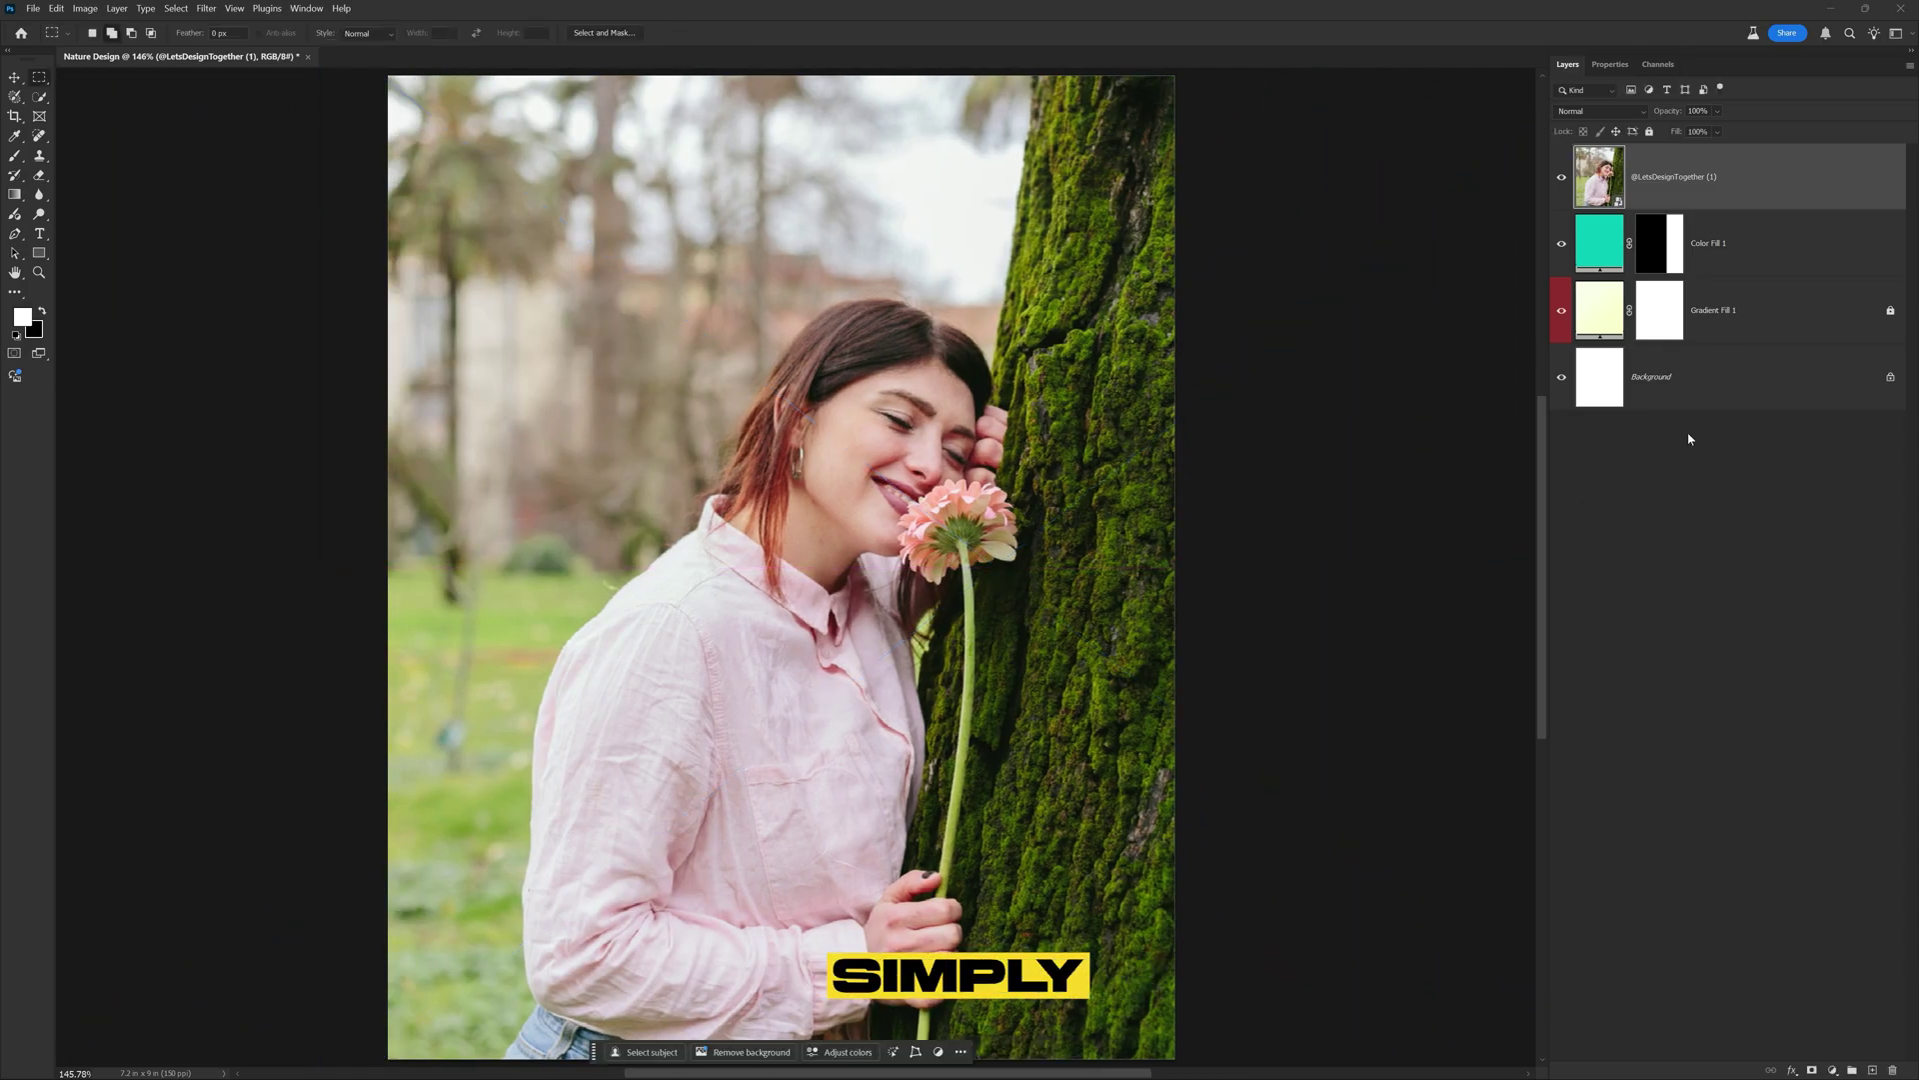
pyautogui.rightClick(1837, 175)
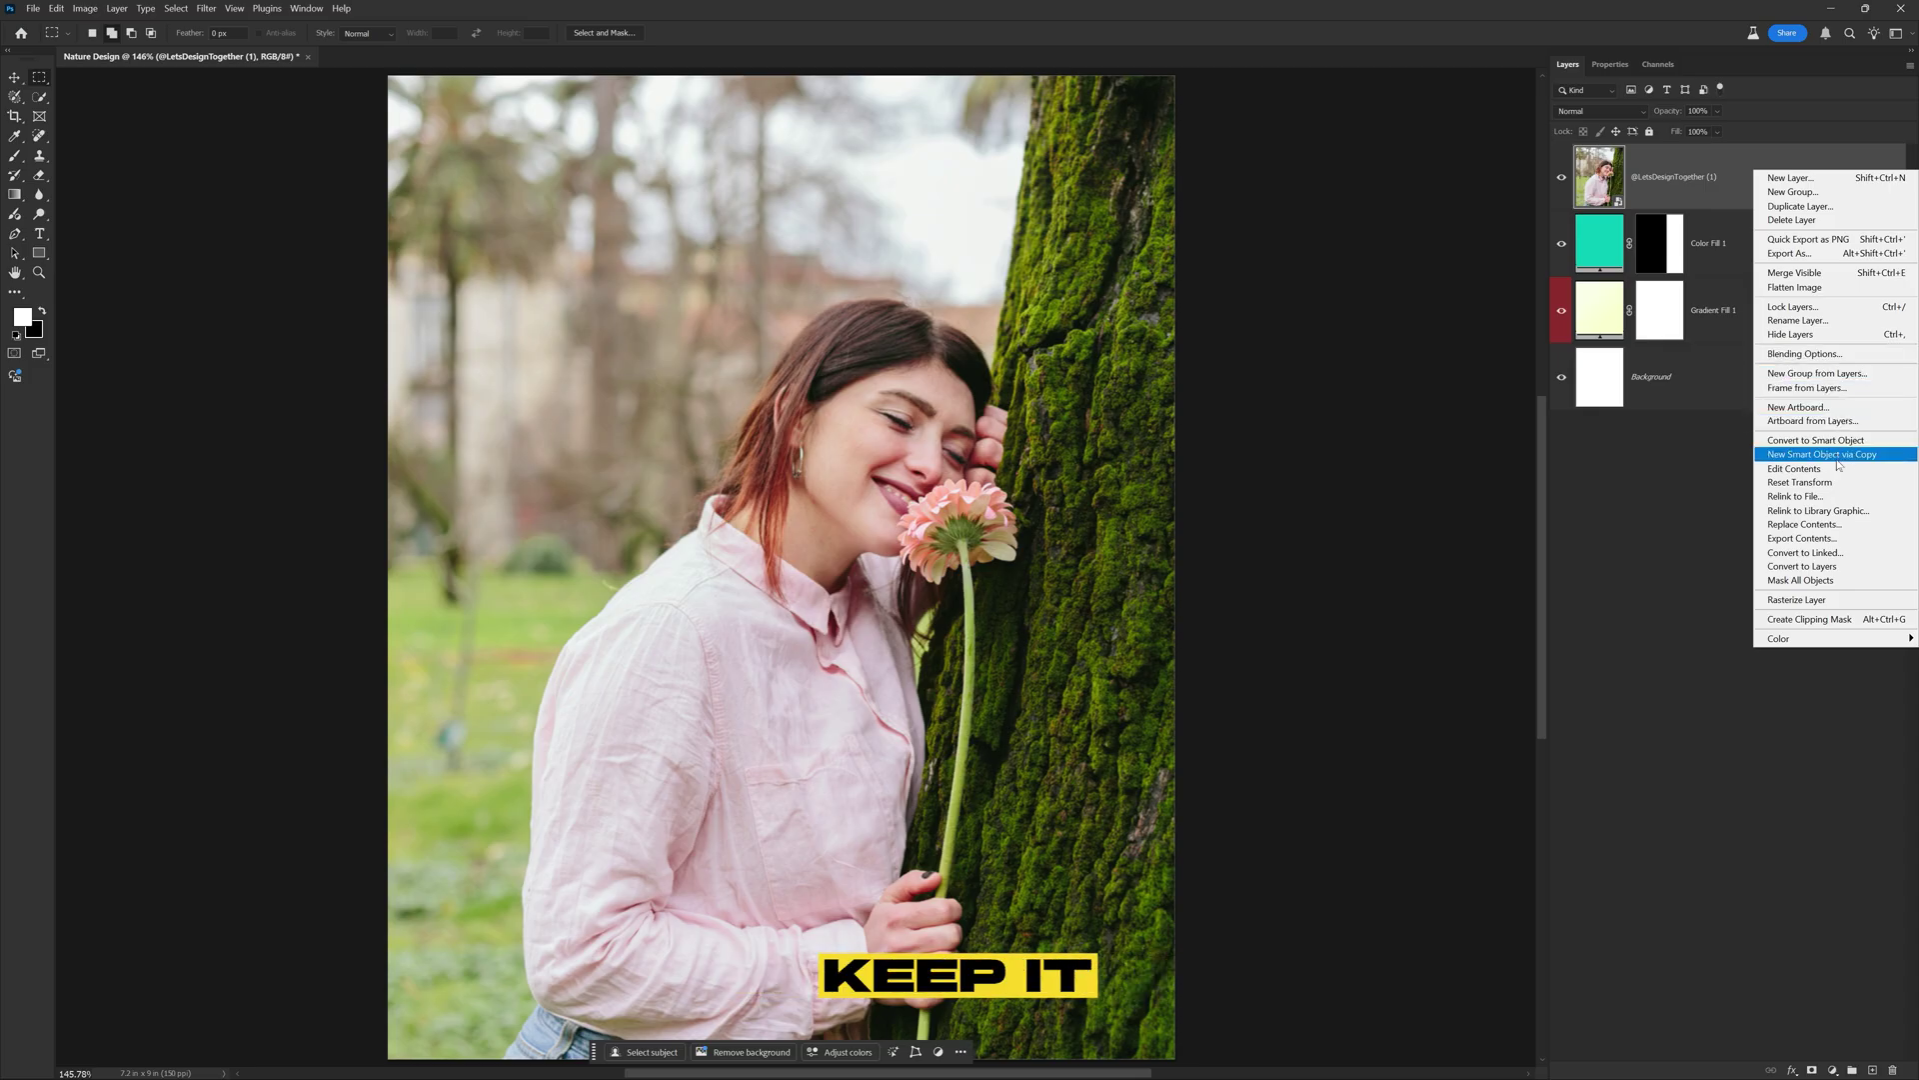
# - Clip the photo to the teal strip and make an unclipped duplicate of it
pyautogui.click(1866, 620)
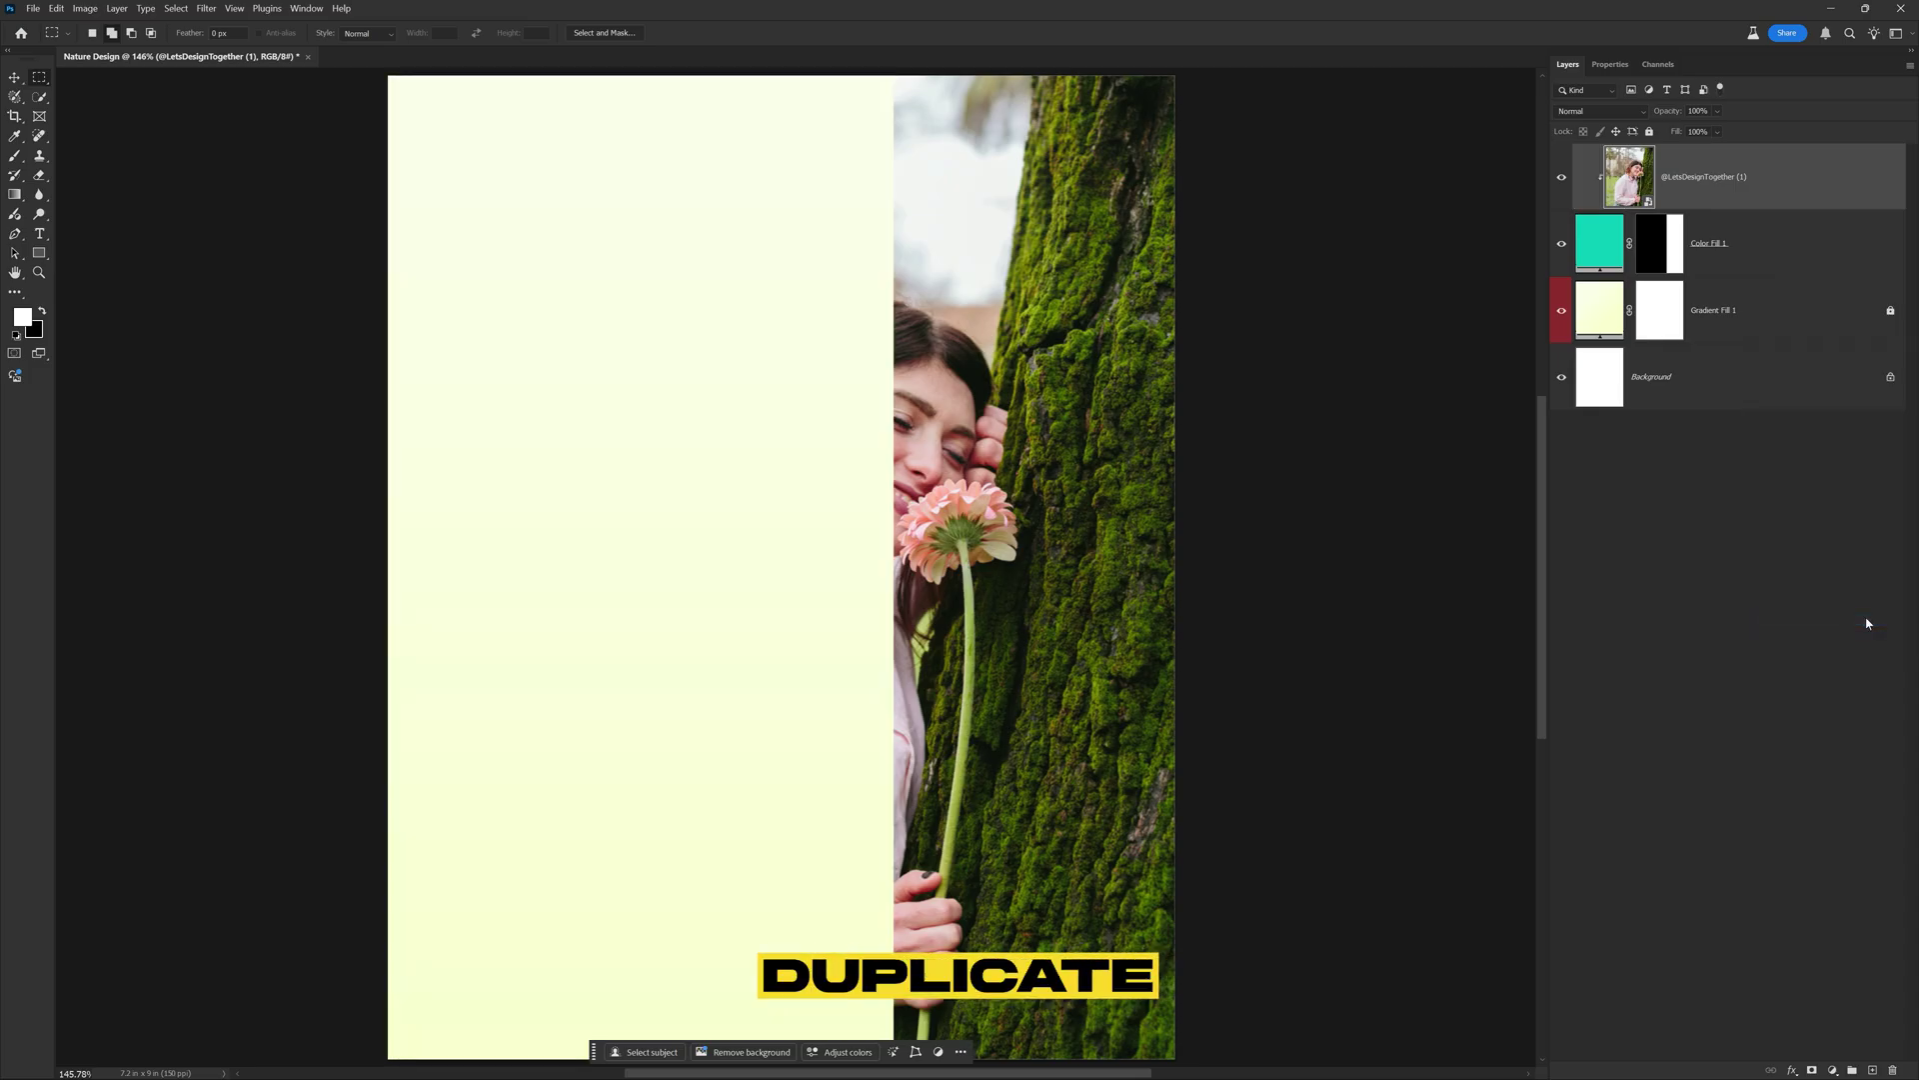
pyautogui.moveTo(1844, 221); pyautogui.dragTo(1876, 1071)
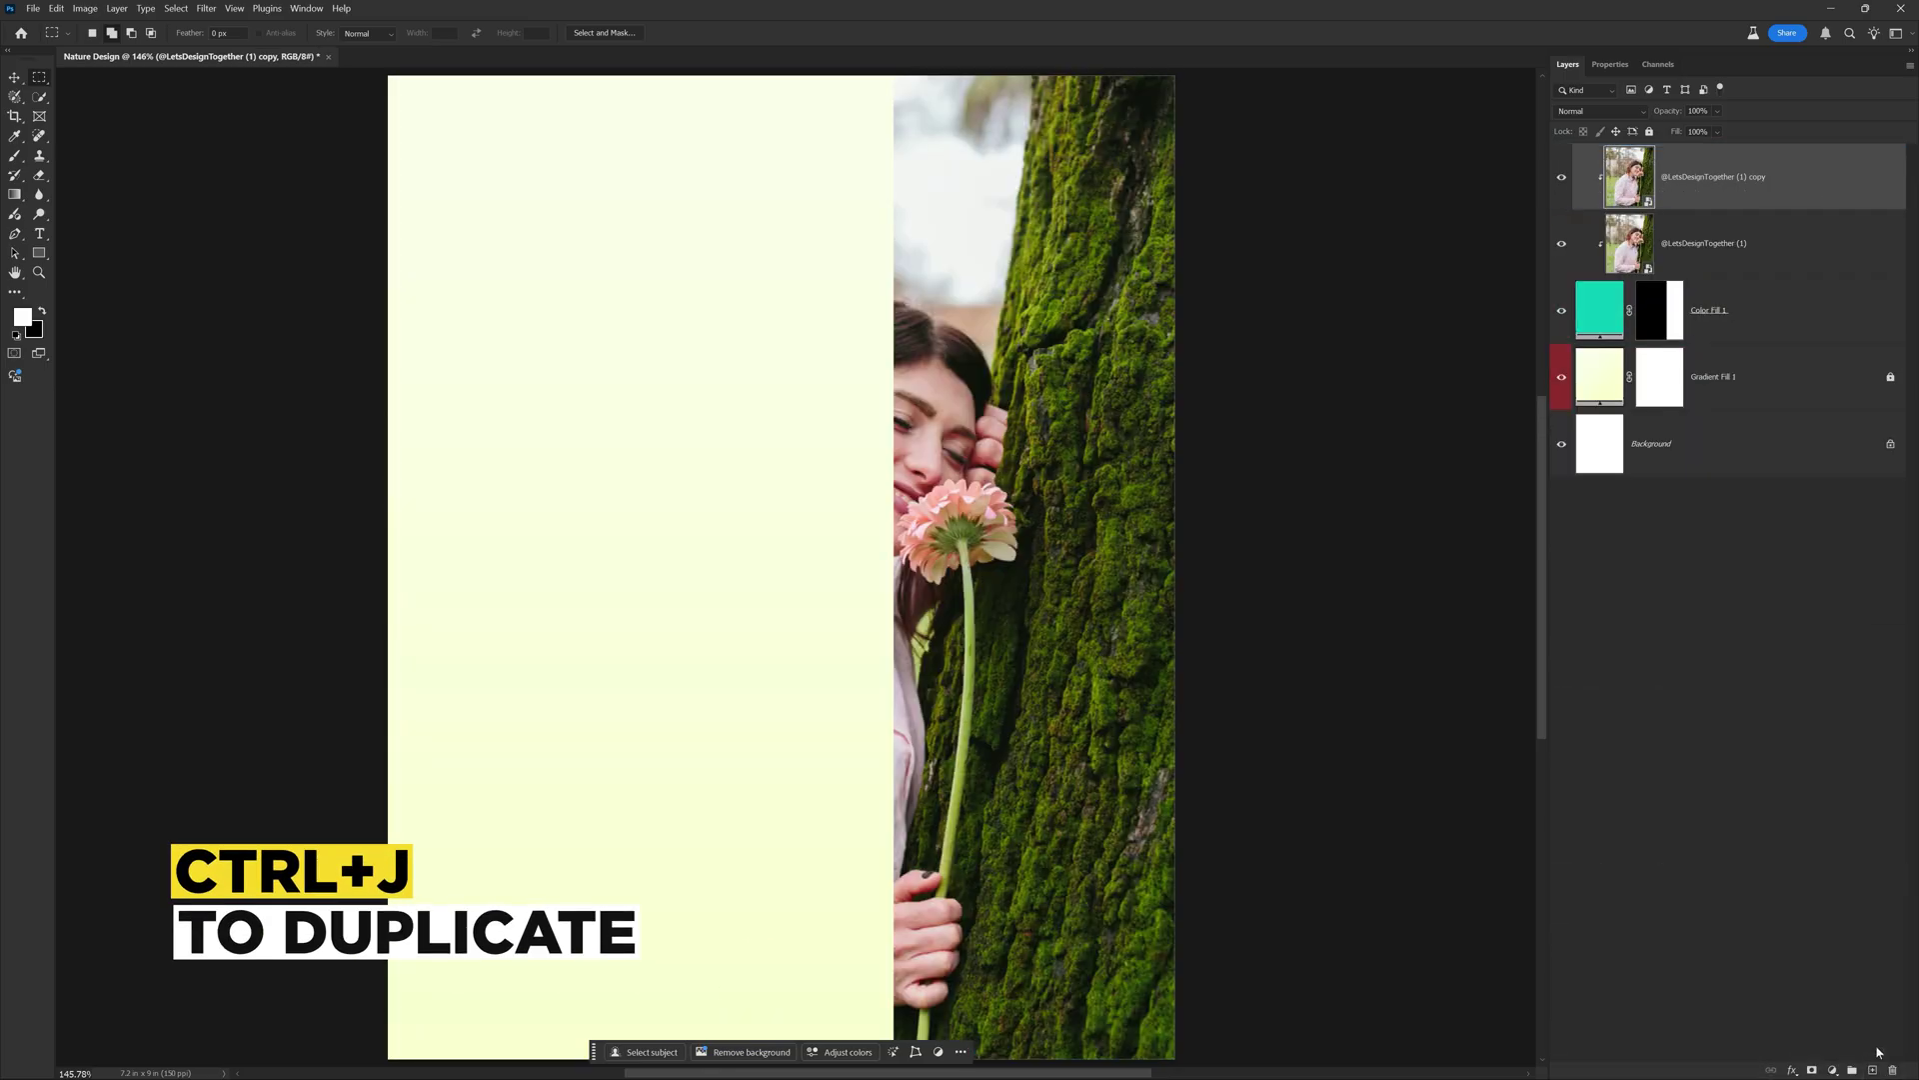
pyautogui.keyDown('alt'); pyautogui.click(1729, 205); pyautogui.keyUp('alt')
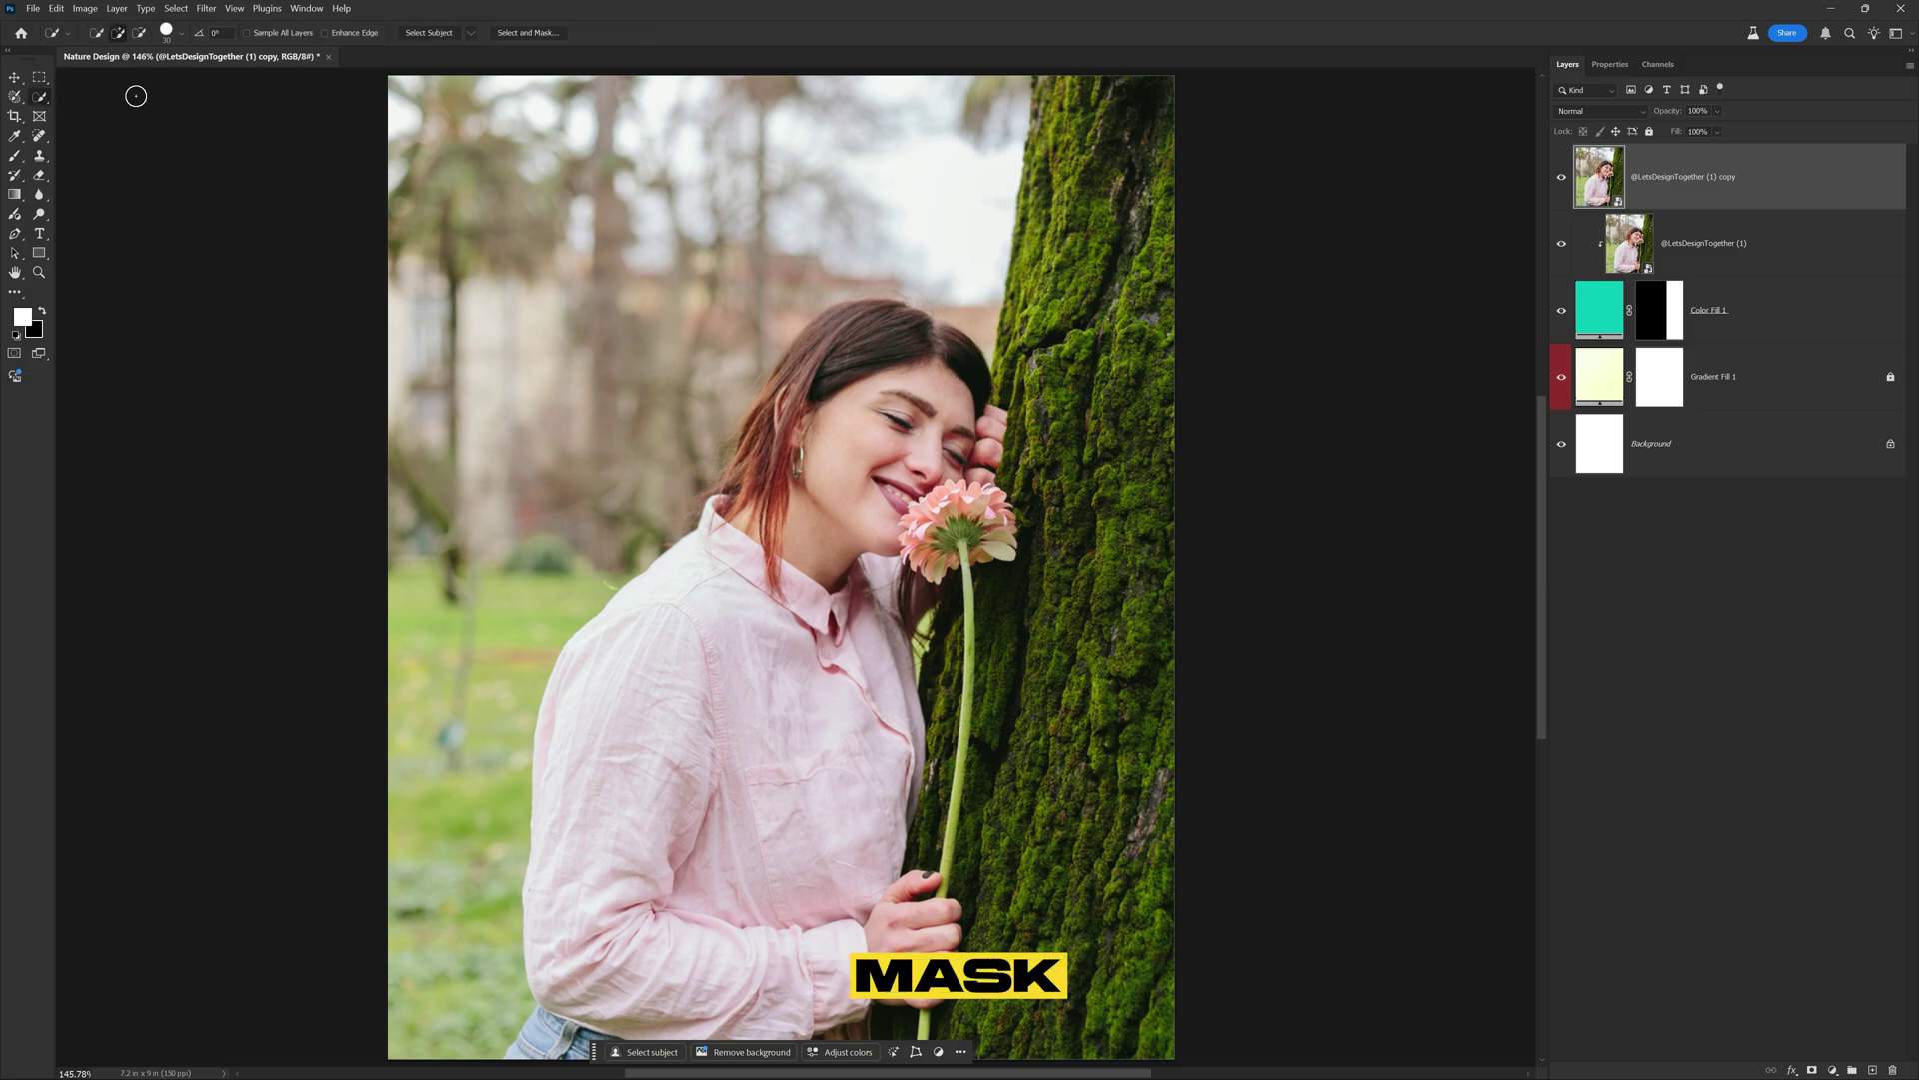
# - In Select and Mask, select the subject, refine hair, decontaminate colours, output as new masked layer
pyautogui.click(525, 33)
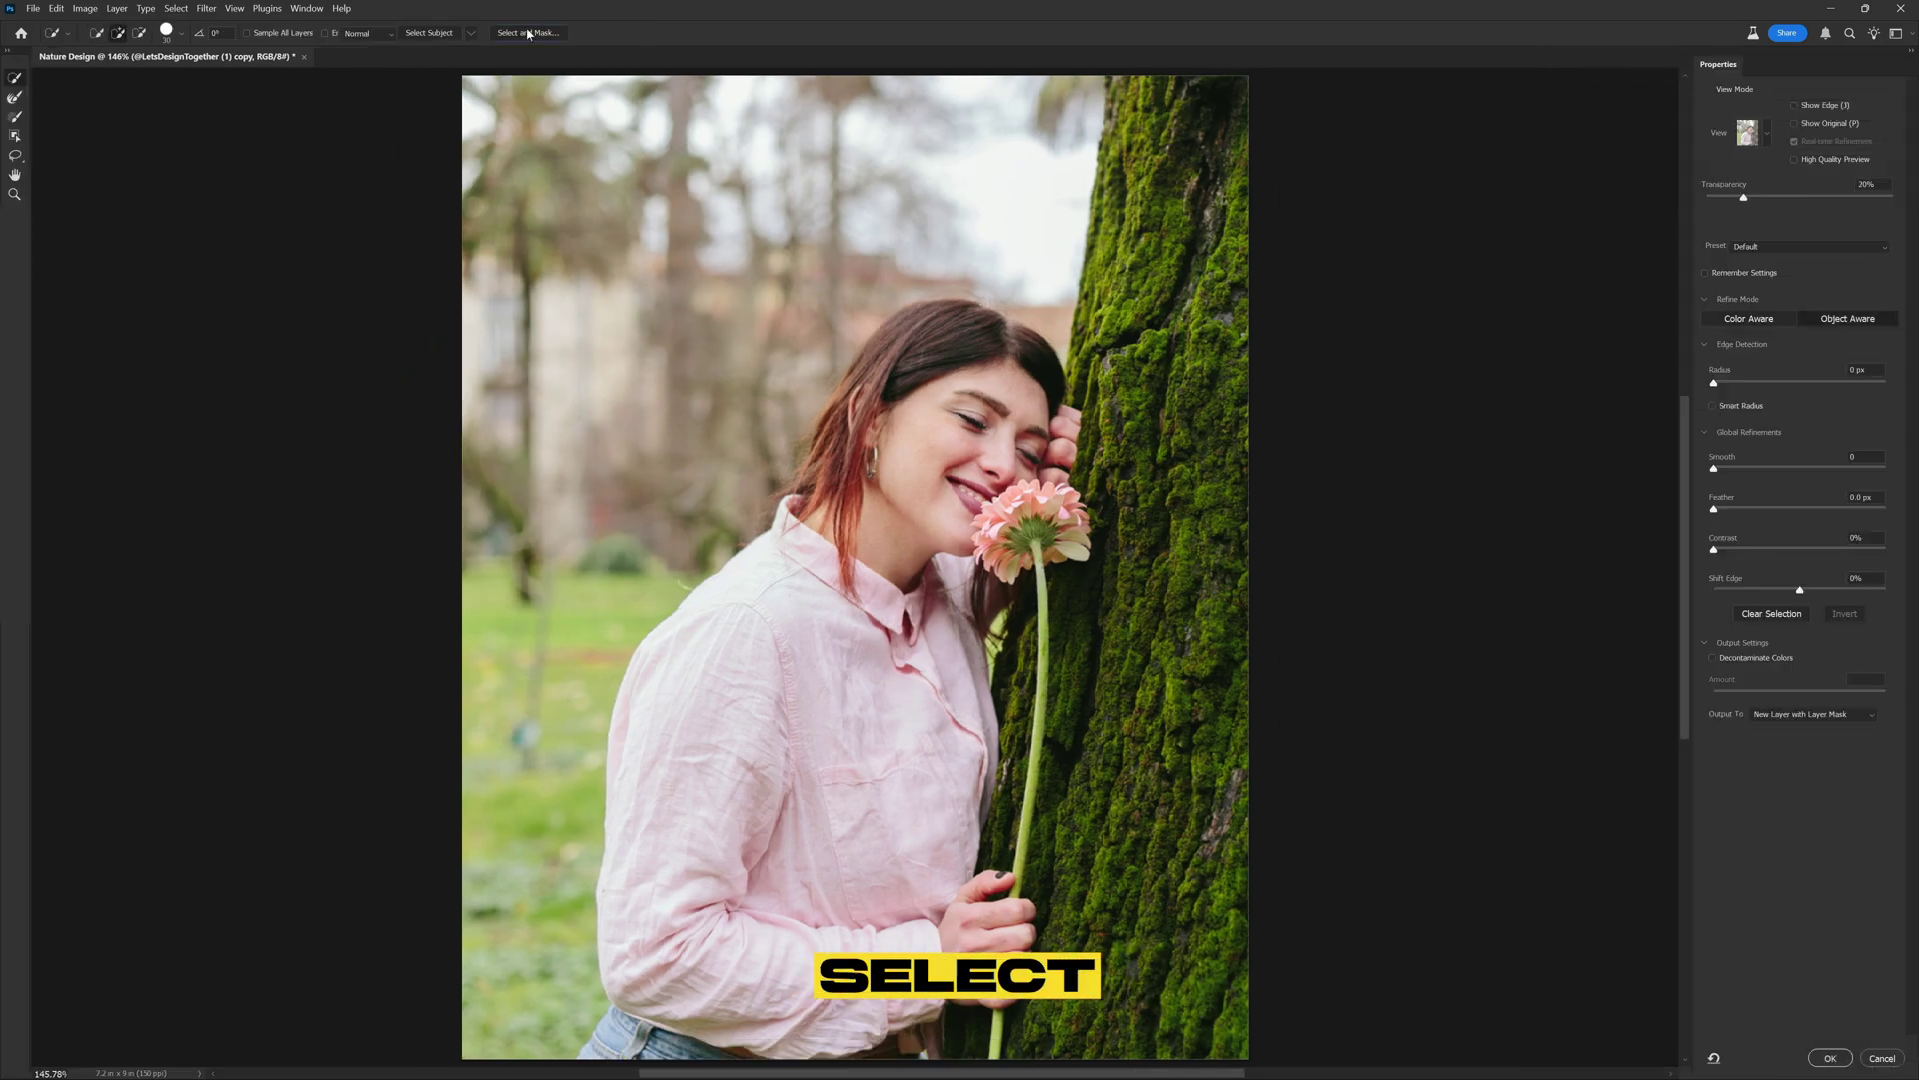
pyautogui.click(303, 40)
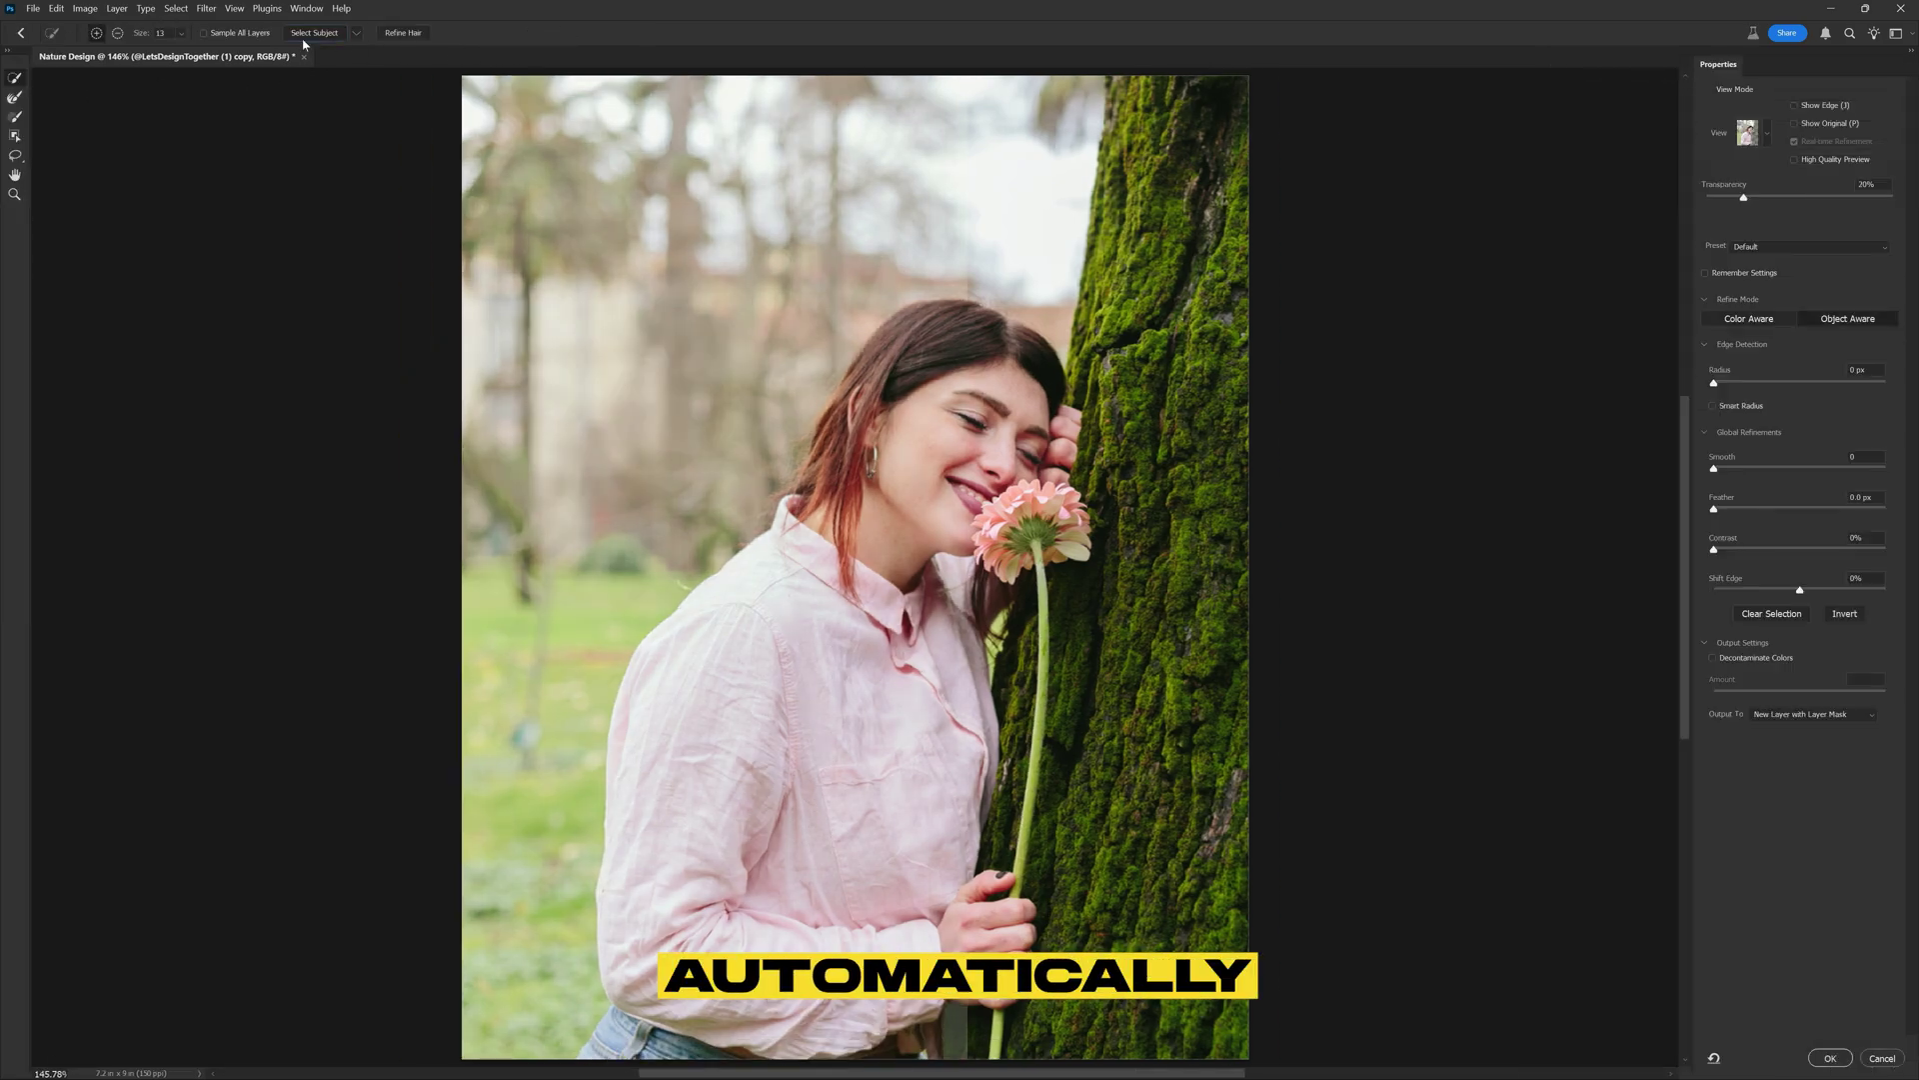
pyautogui.click(394, 33)
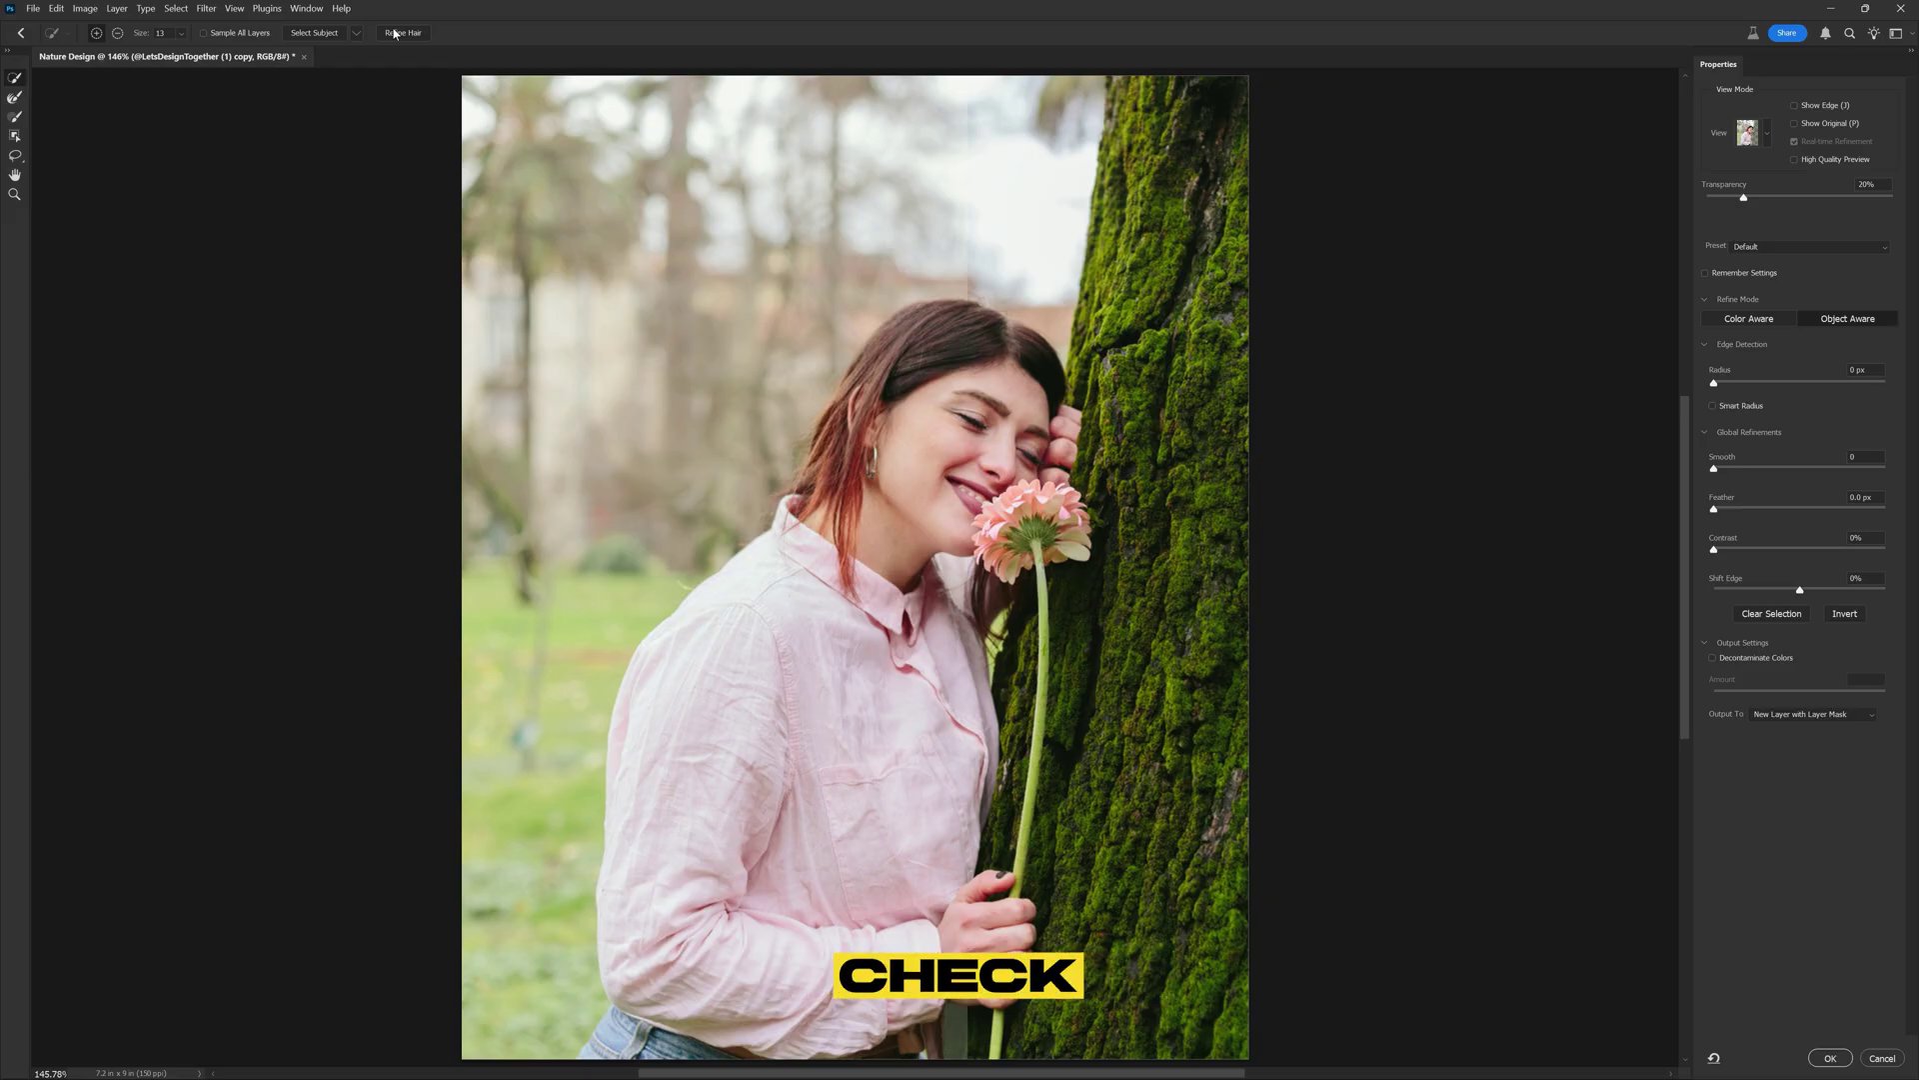
pyautogui.click(1734, 659)
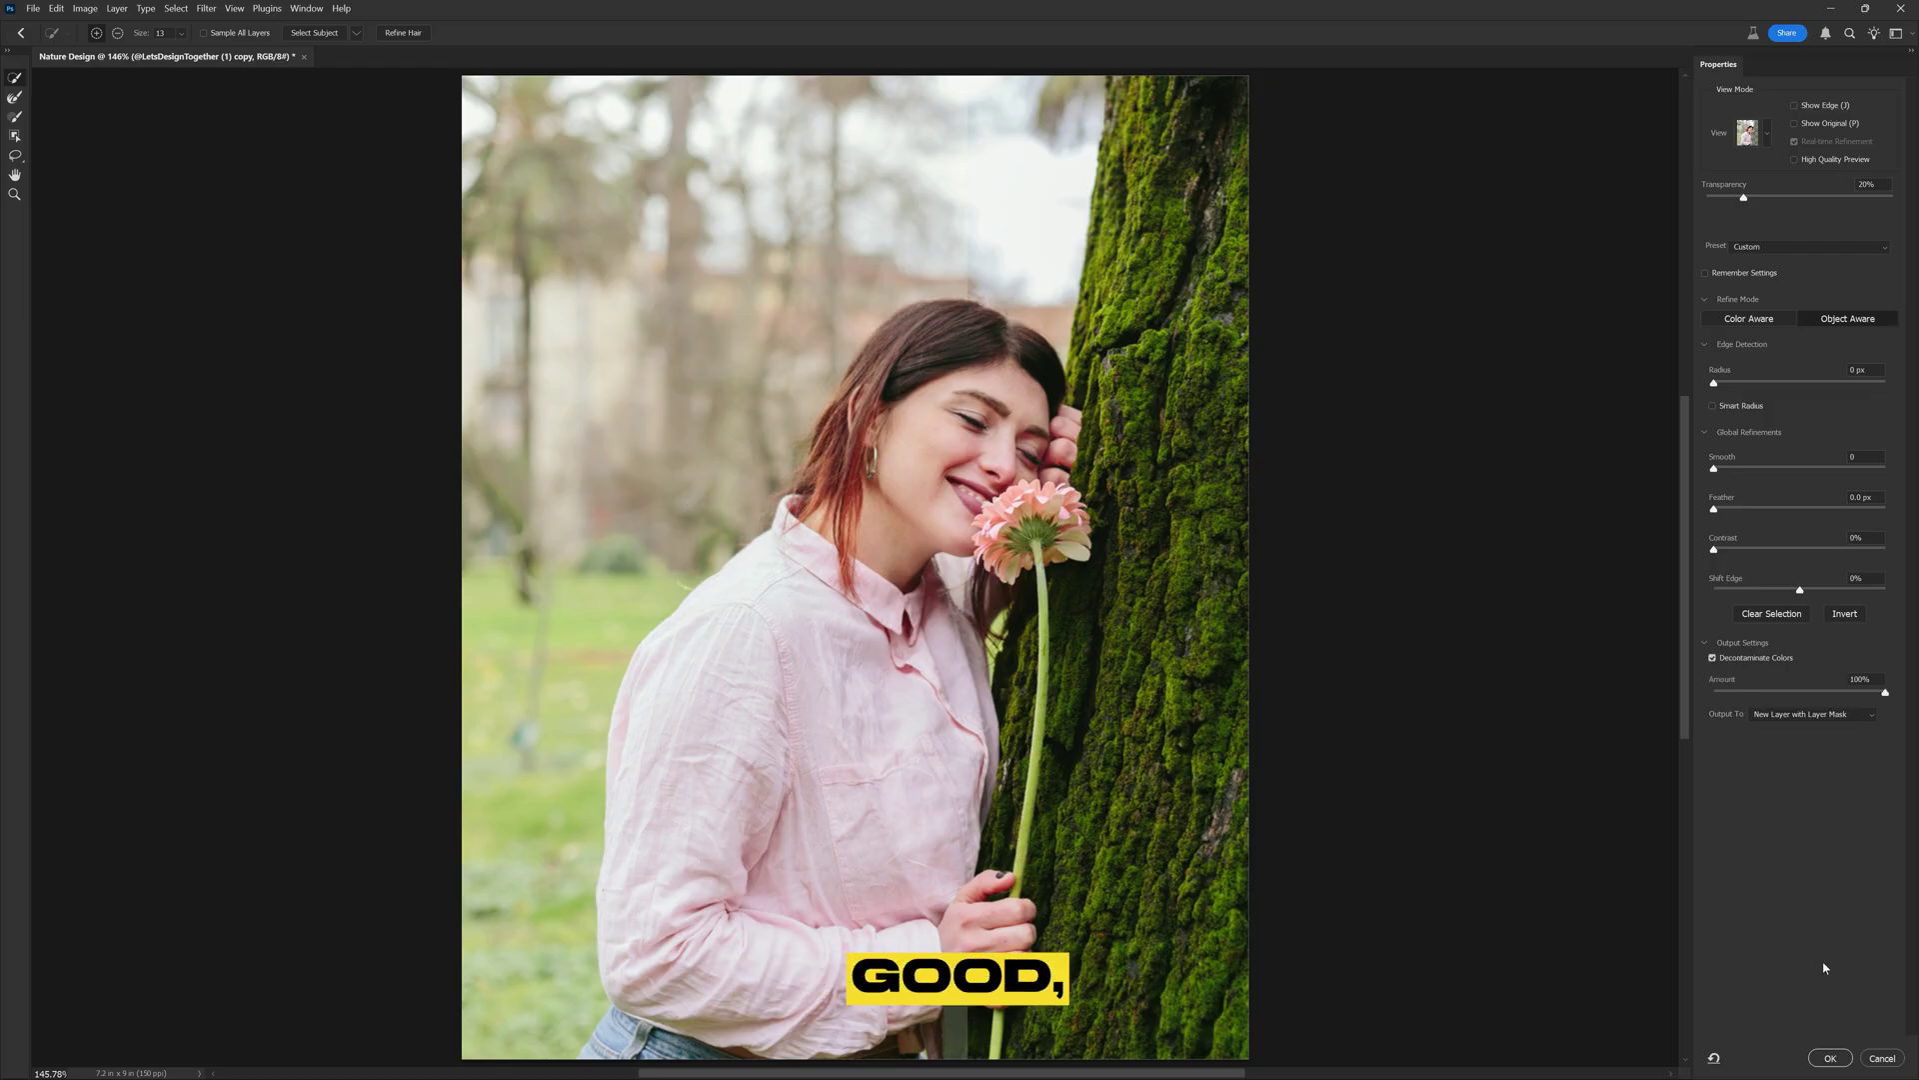
pyautogui.click(1830, 1057)
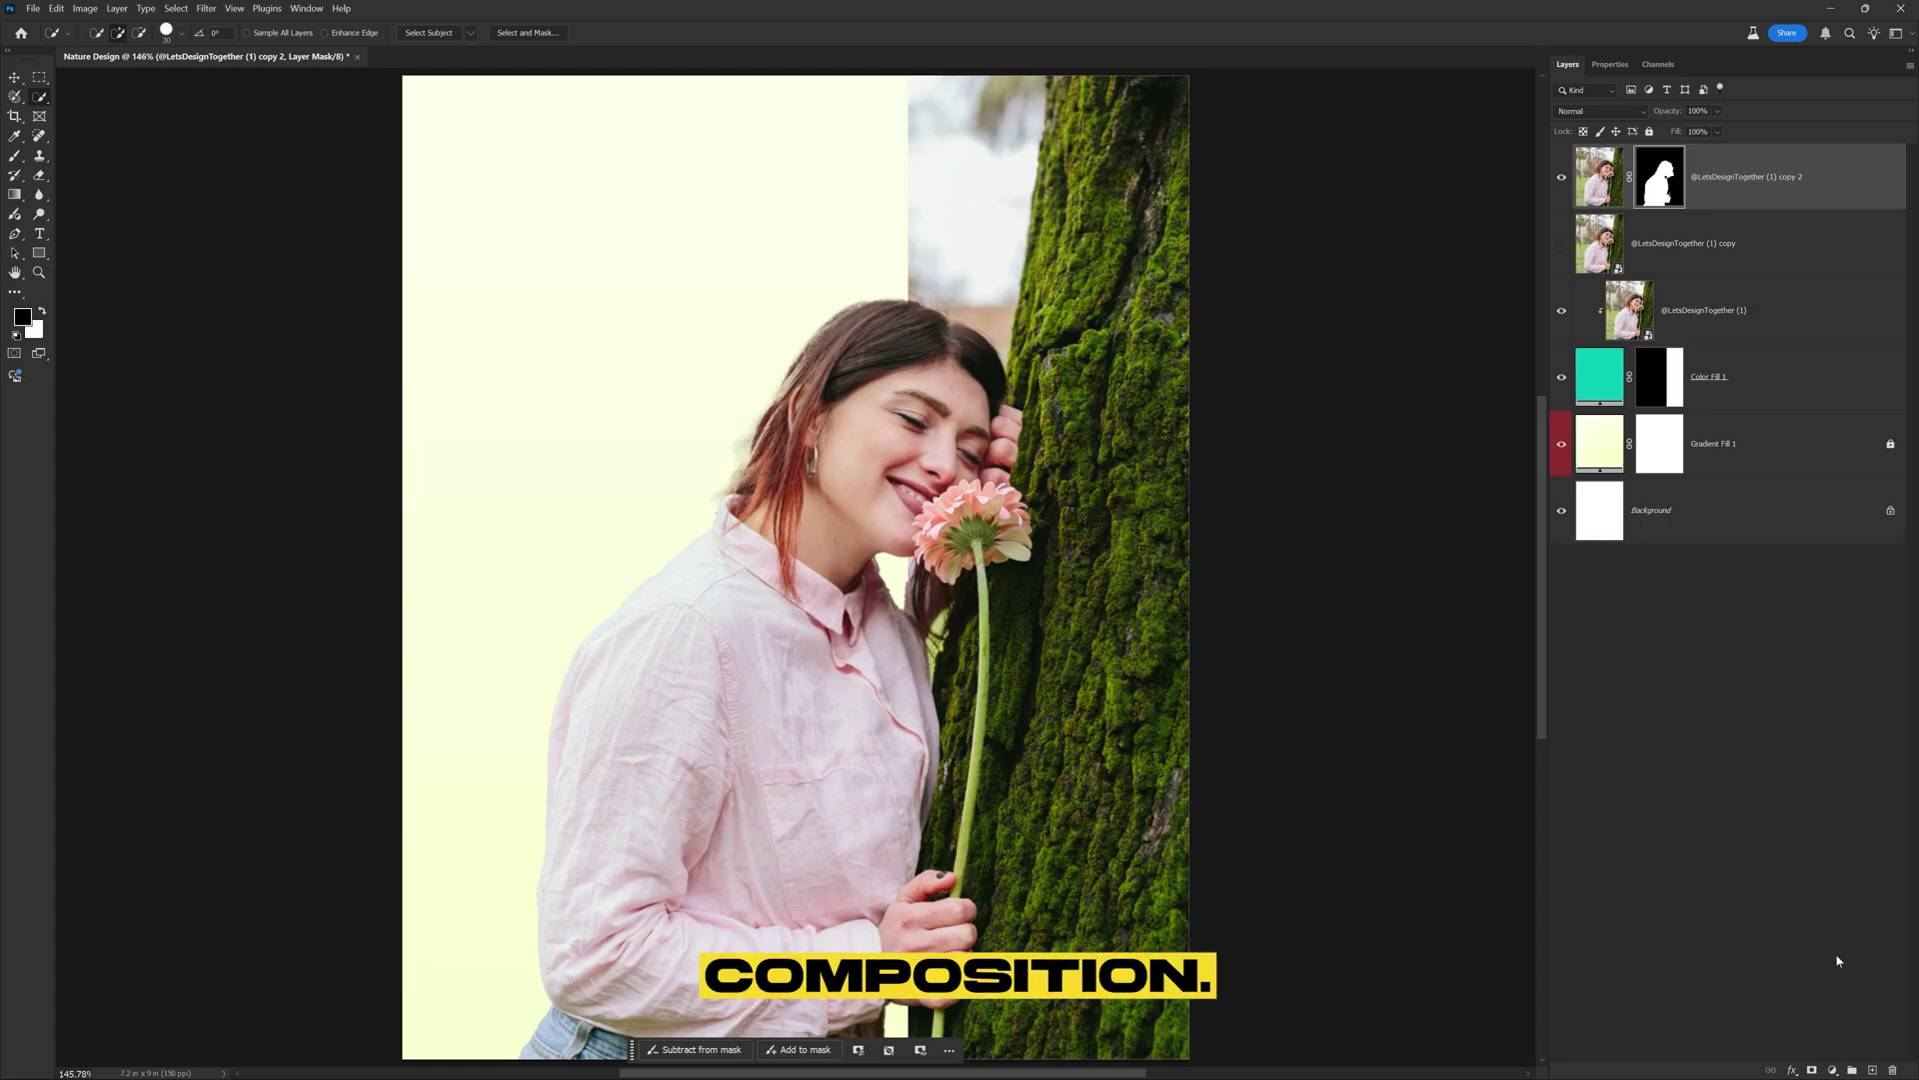
# - Stretch Color Fill 1's left edge further left and move the masked cutout below the copy layer
pyautogui.click(1842, 388)
pyautogui.hotkey('ctrl', 't')
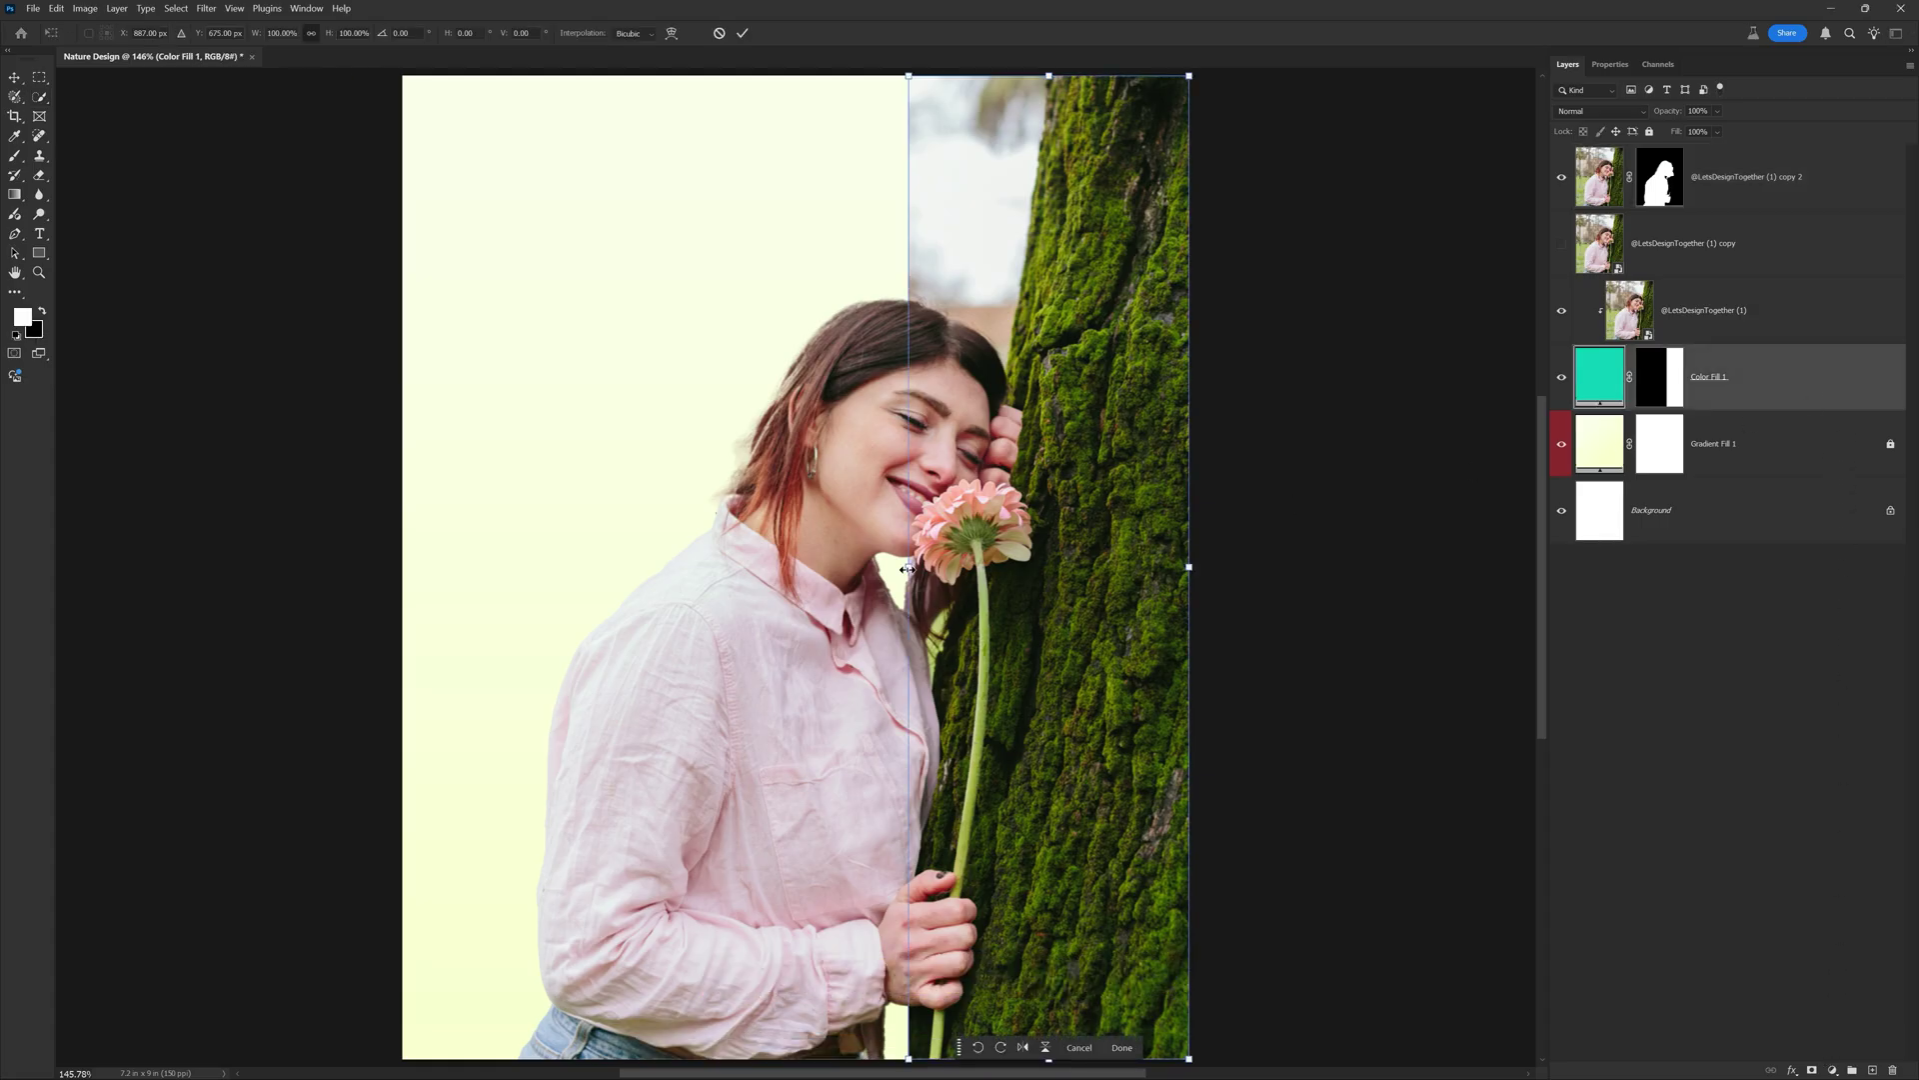
pyautogui.moveTo(907, 569); pyautogui.dragTo(855, 574)
pyautogui.press('Return')
pyautogui.press('w')
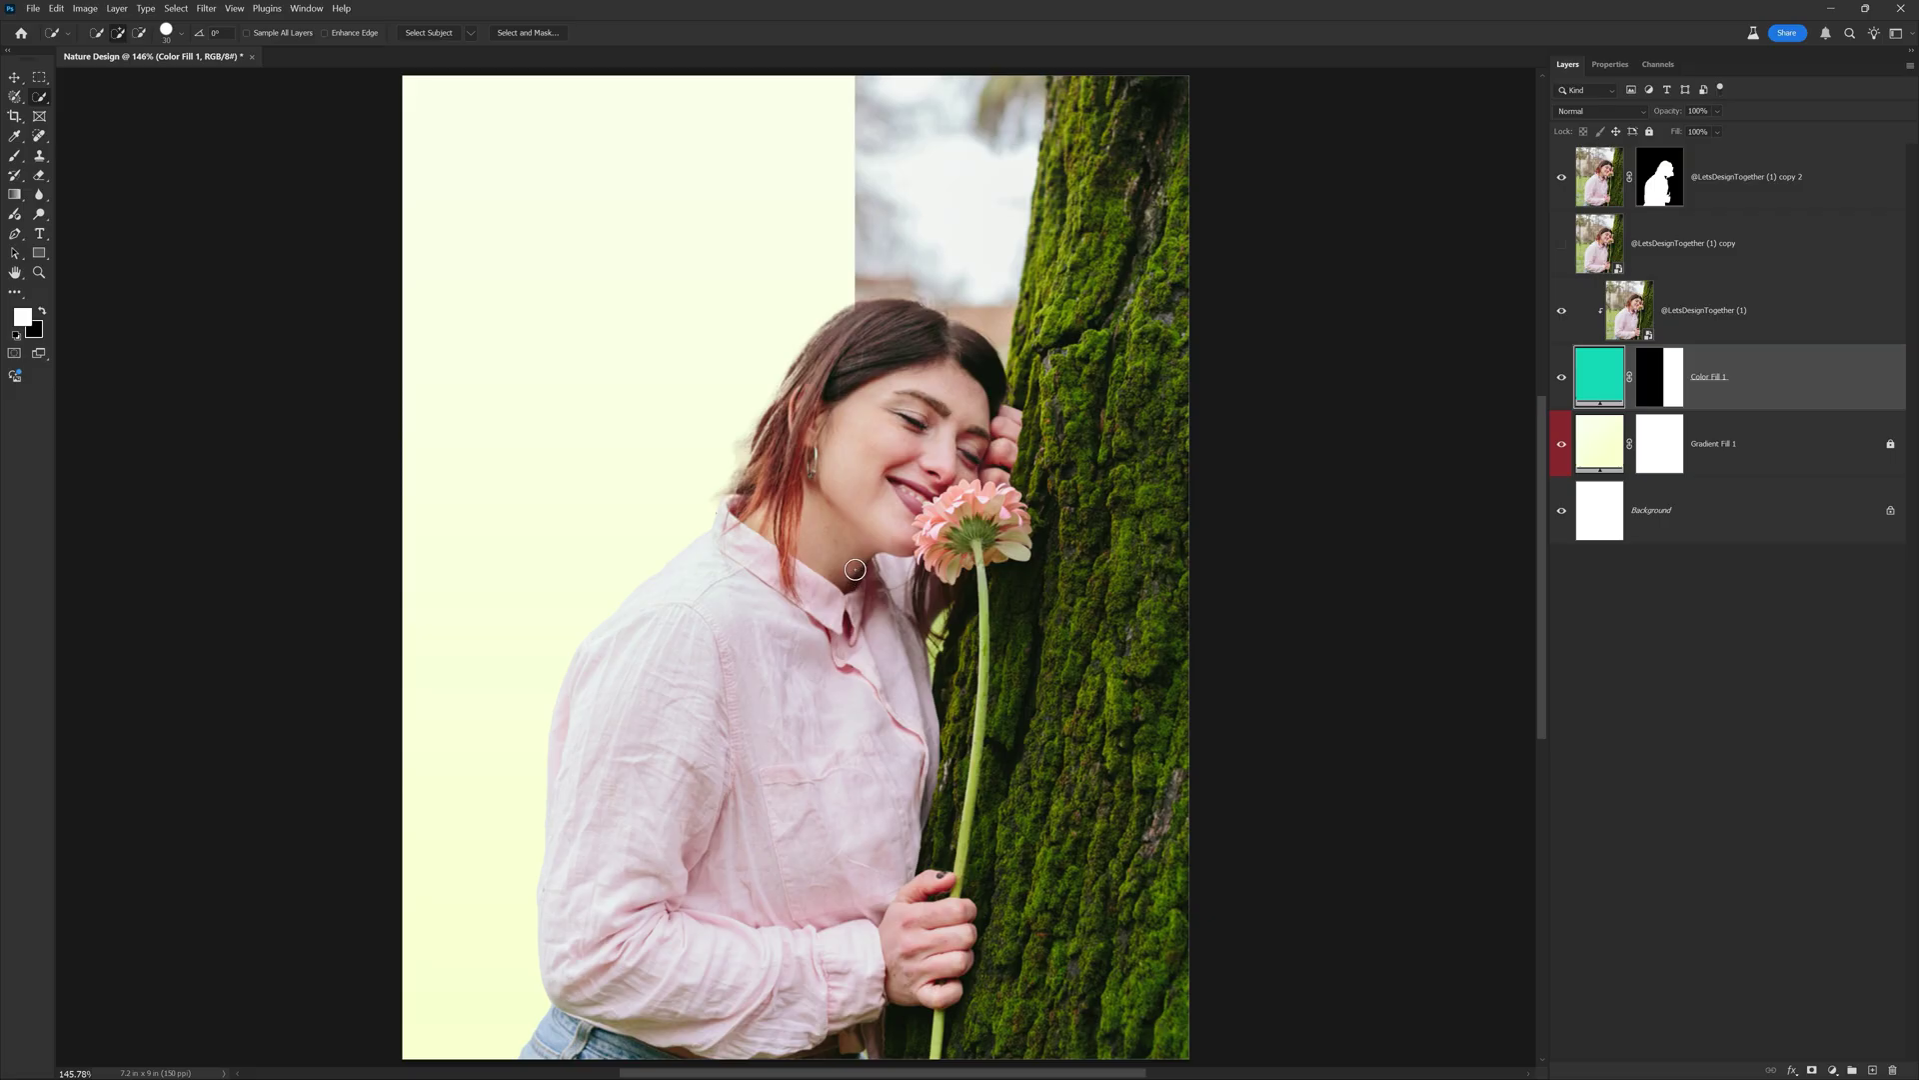
pyautogui.moveTo(1830, 183); pyautogui.dragTo(1820, 260)
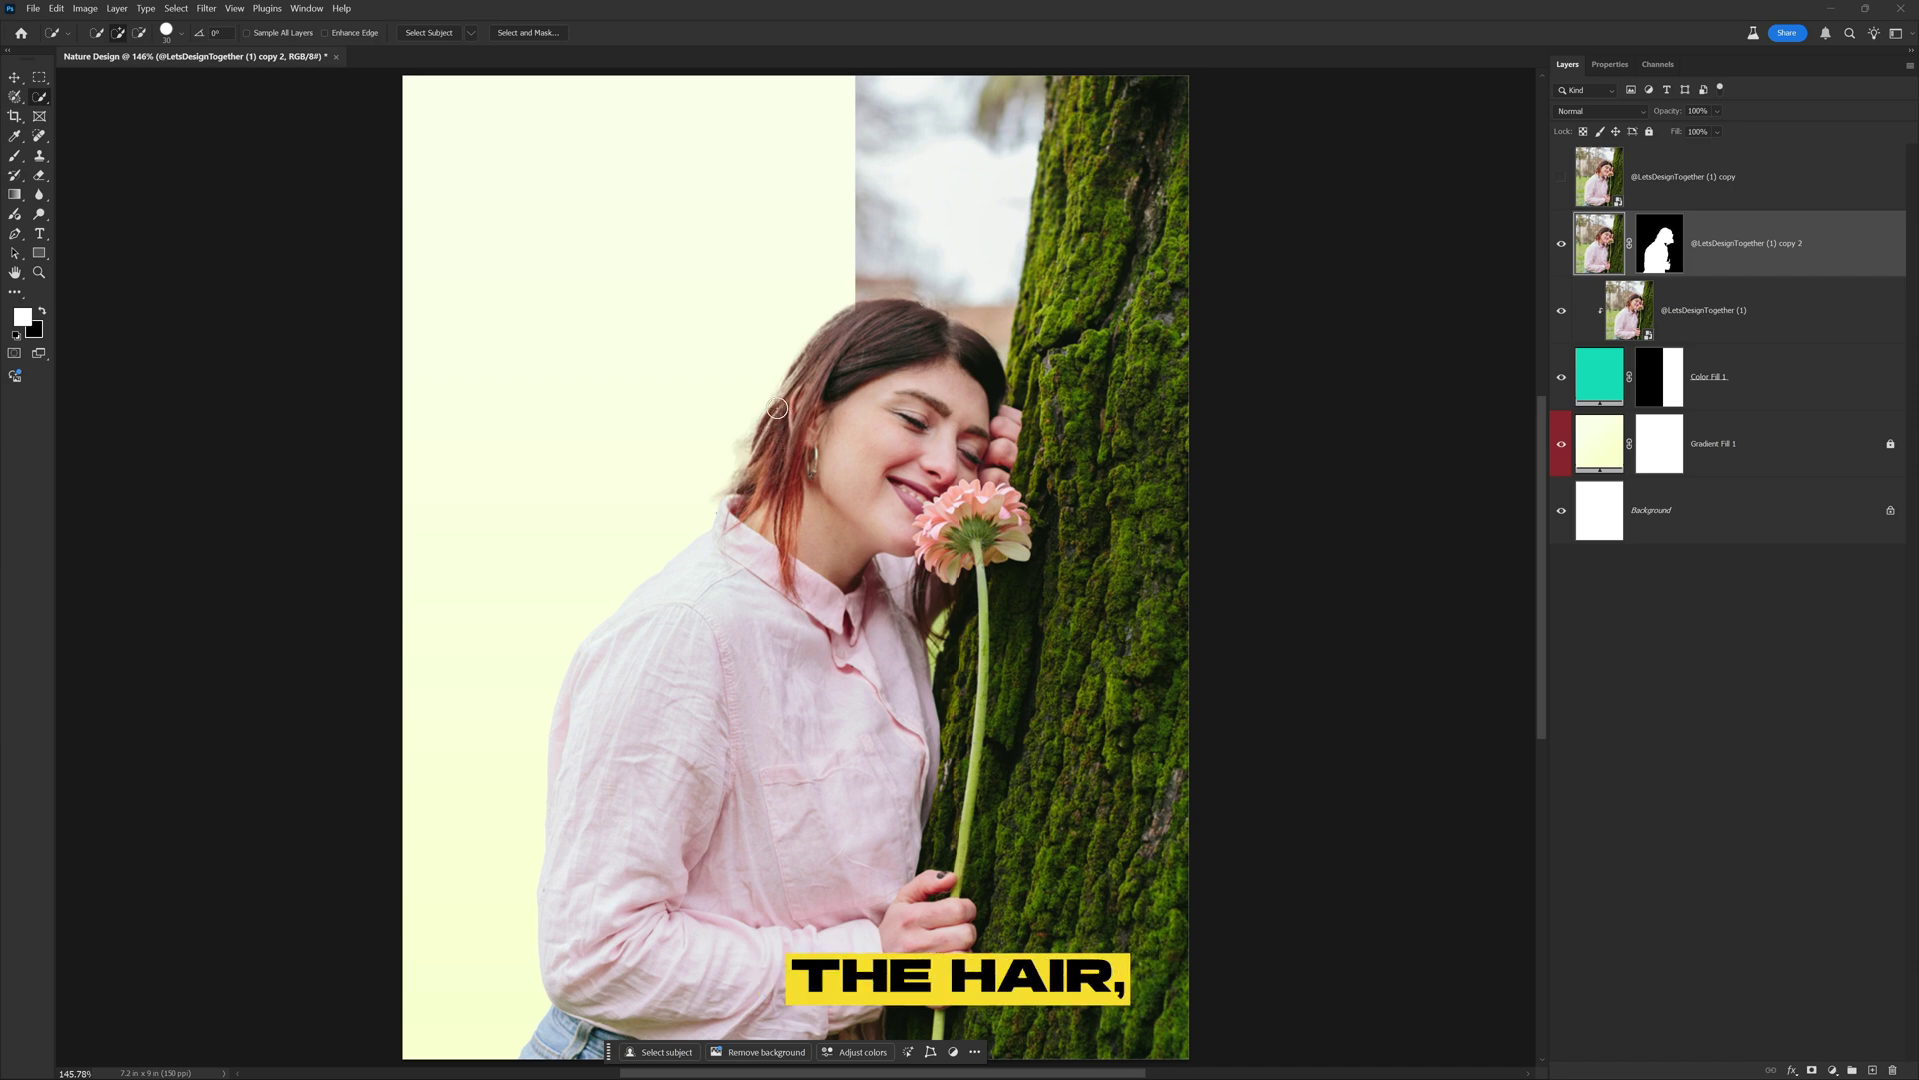
# - Lasso the left side of her hair and Generative Fill it with 'add hairs', keeping variation 1
pyautogui.rightClick(28, 97)
pyautogui.press('l')
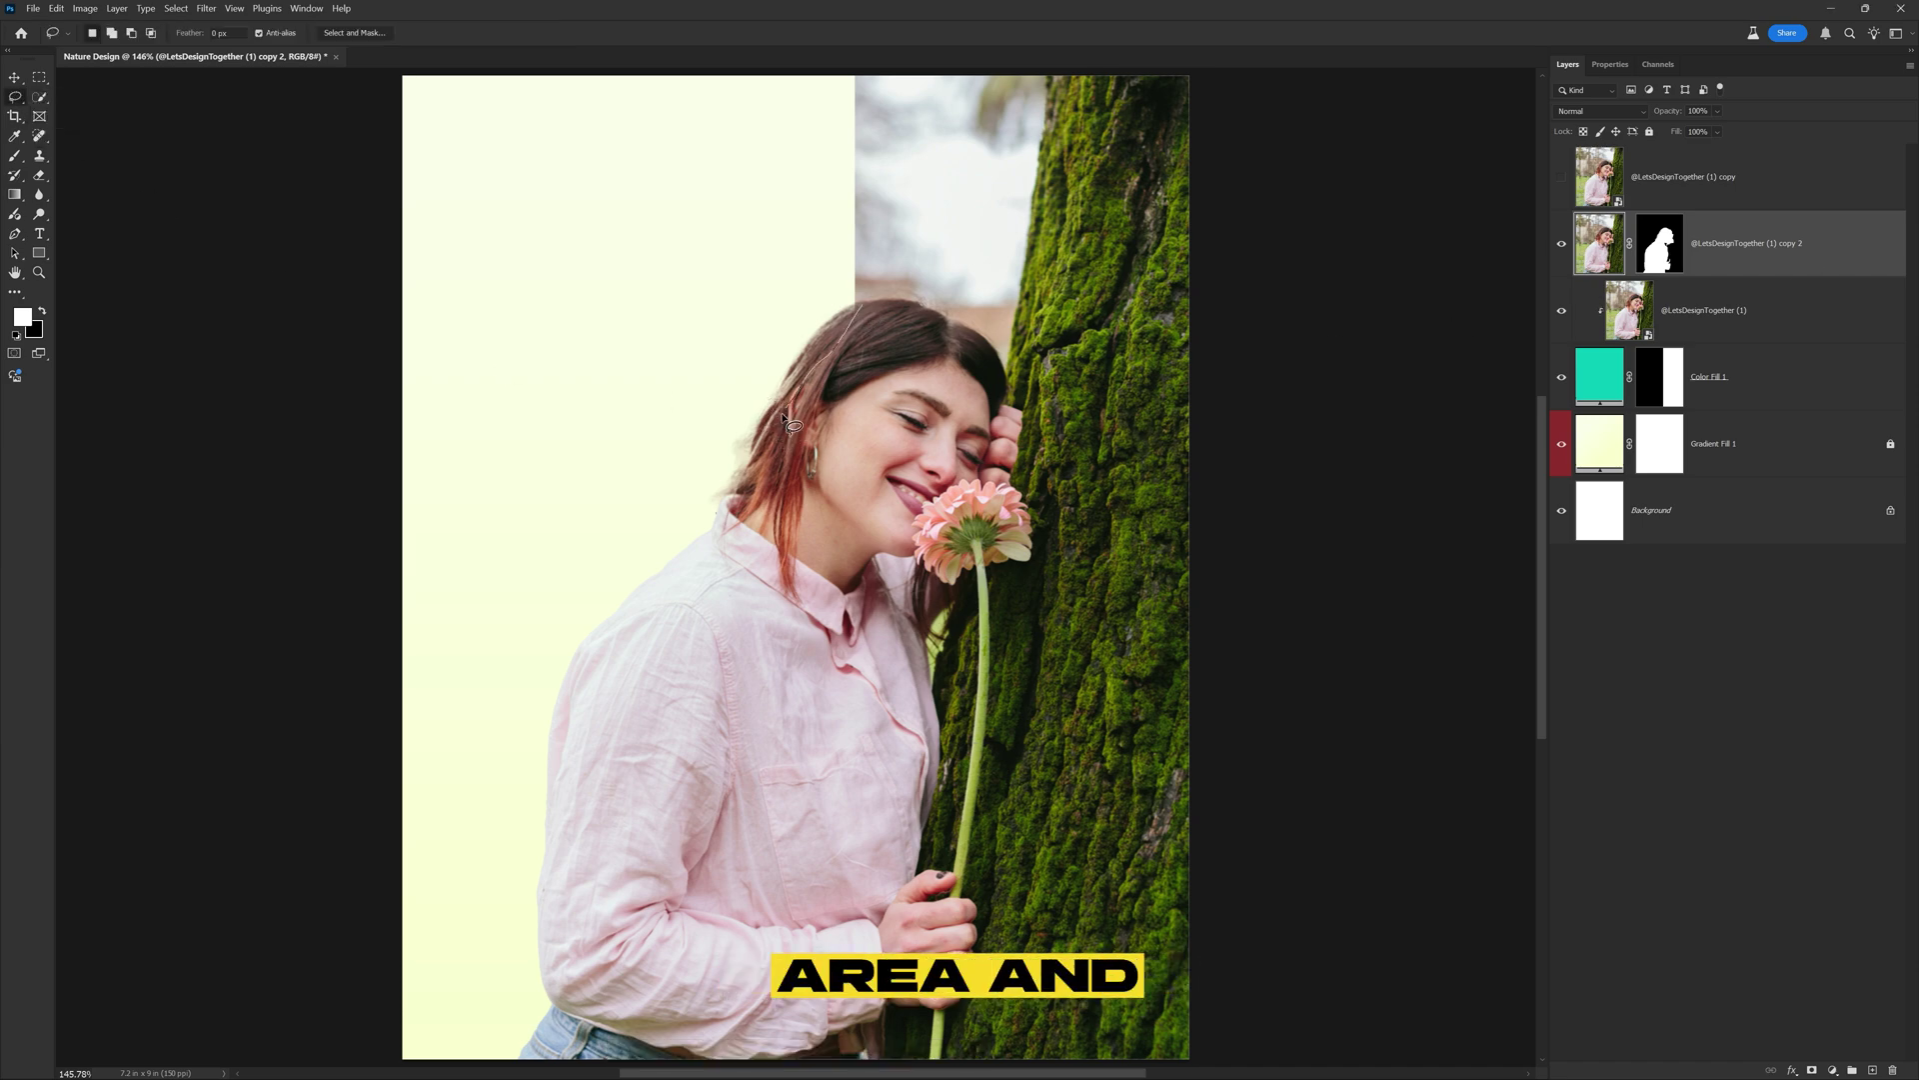
pyautogui.moveTo(860, 318)
pyautogui.mouseDown()
pyautogui.moveTo(712, 420)
pyautogui.moveTo(862, 316)
pyautogui.mouseUp()
pyautogui.click(633, 557)
pyautogui.click(966, 558)
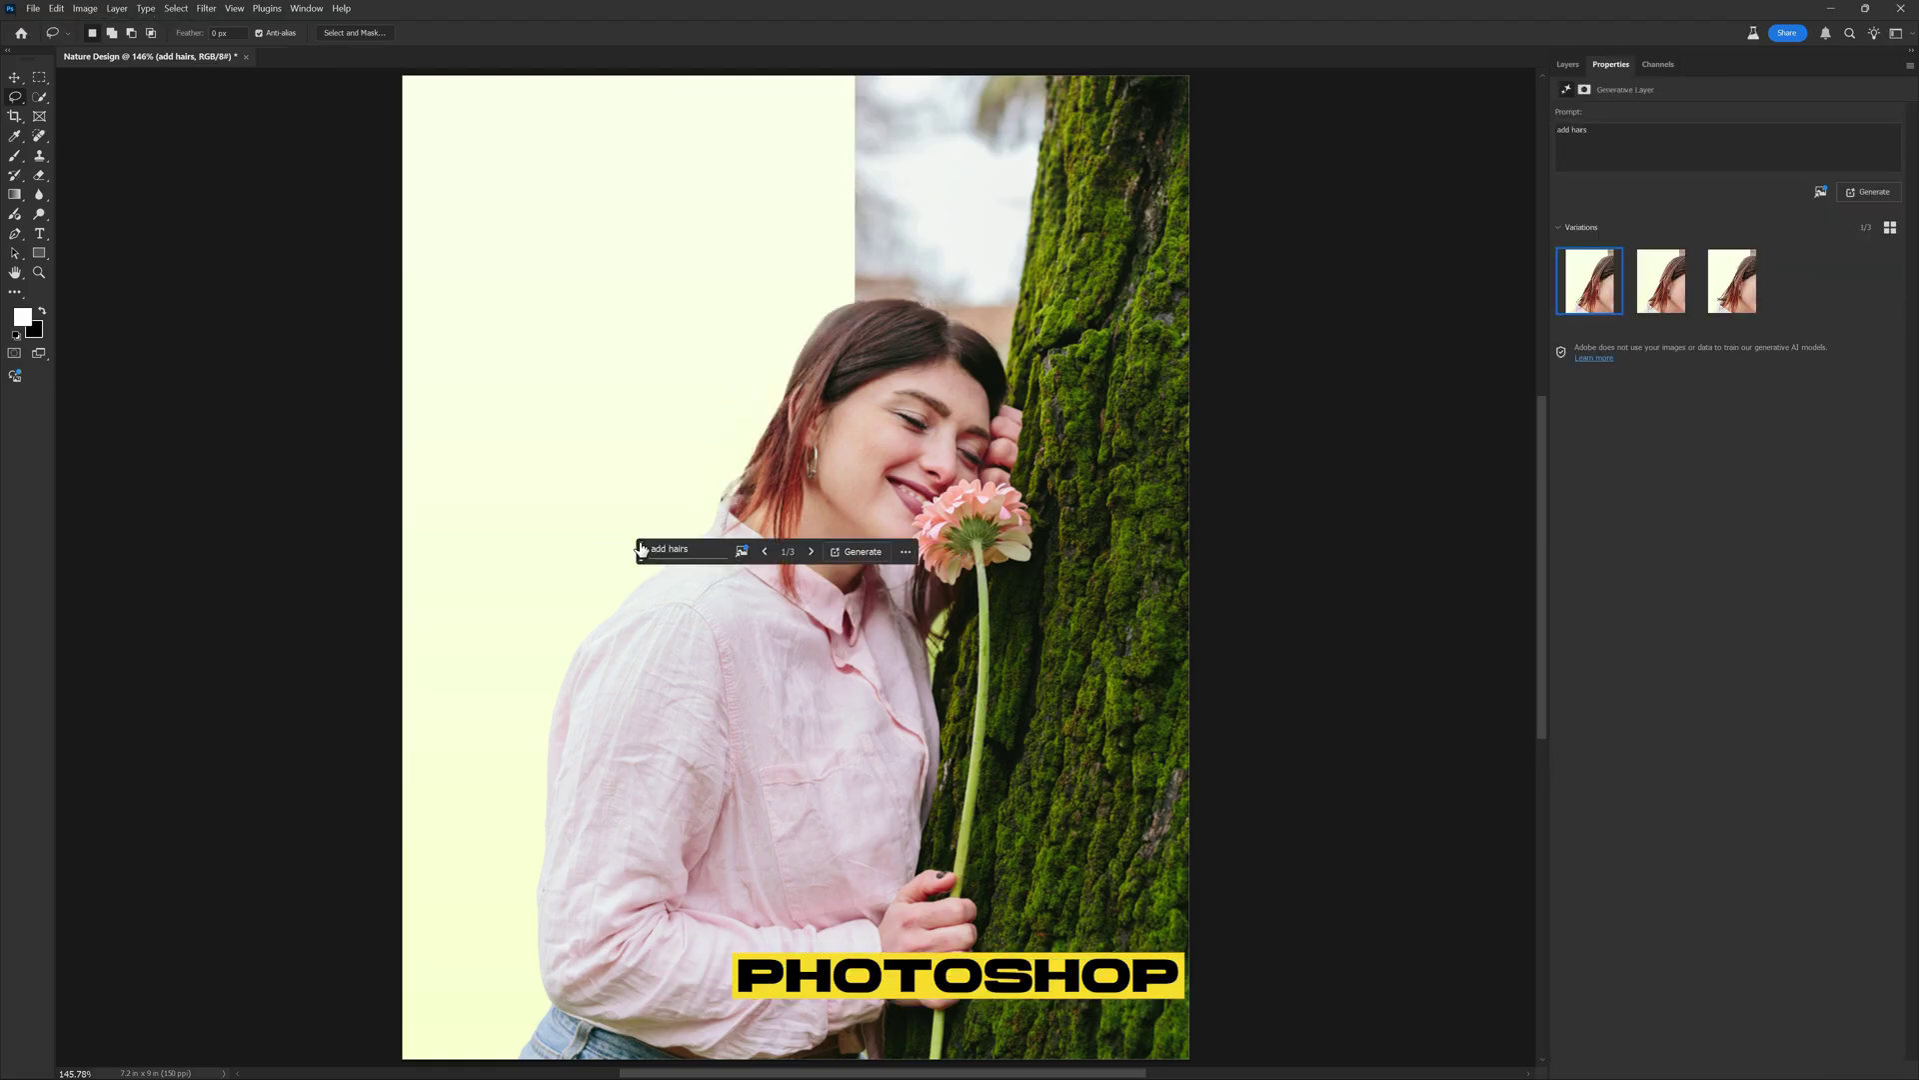
pyautogui.click(805, 551)
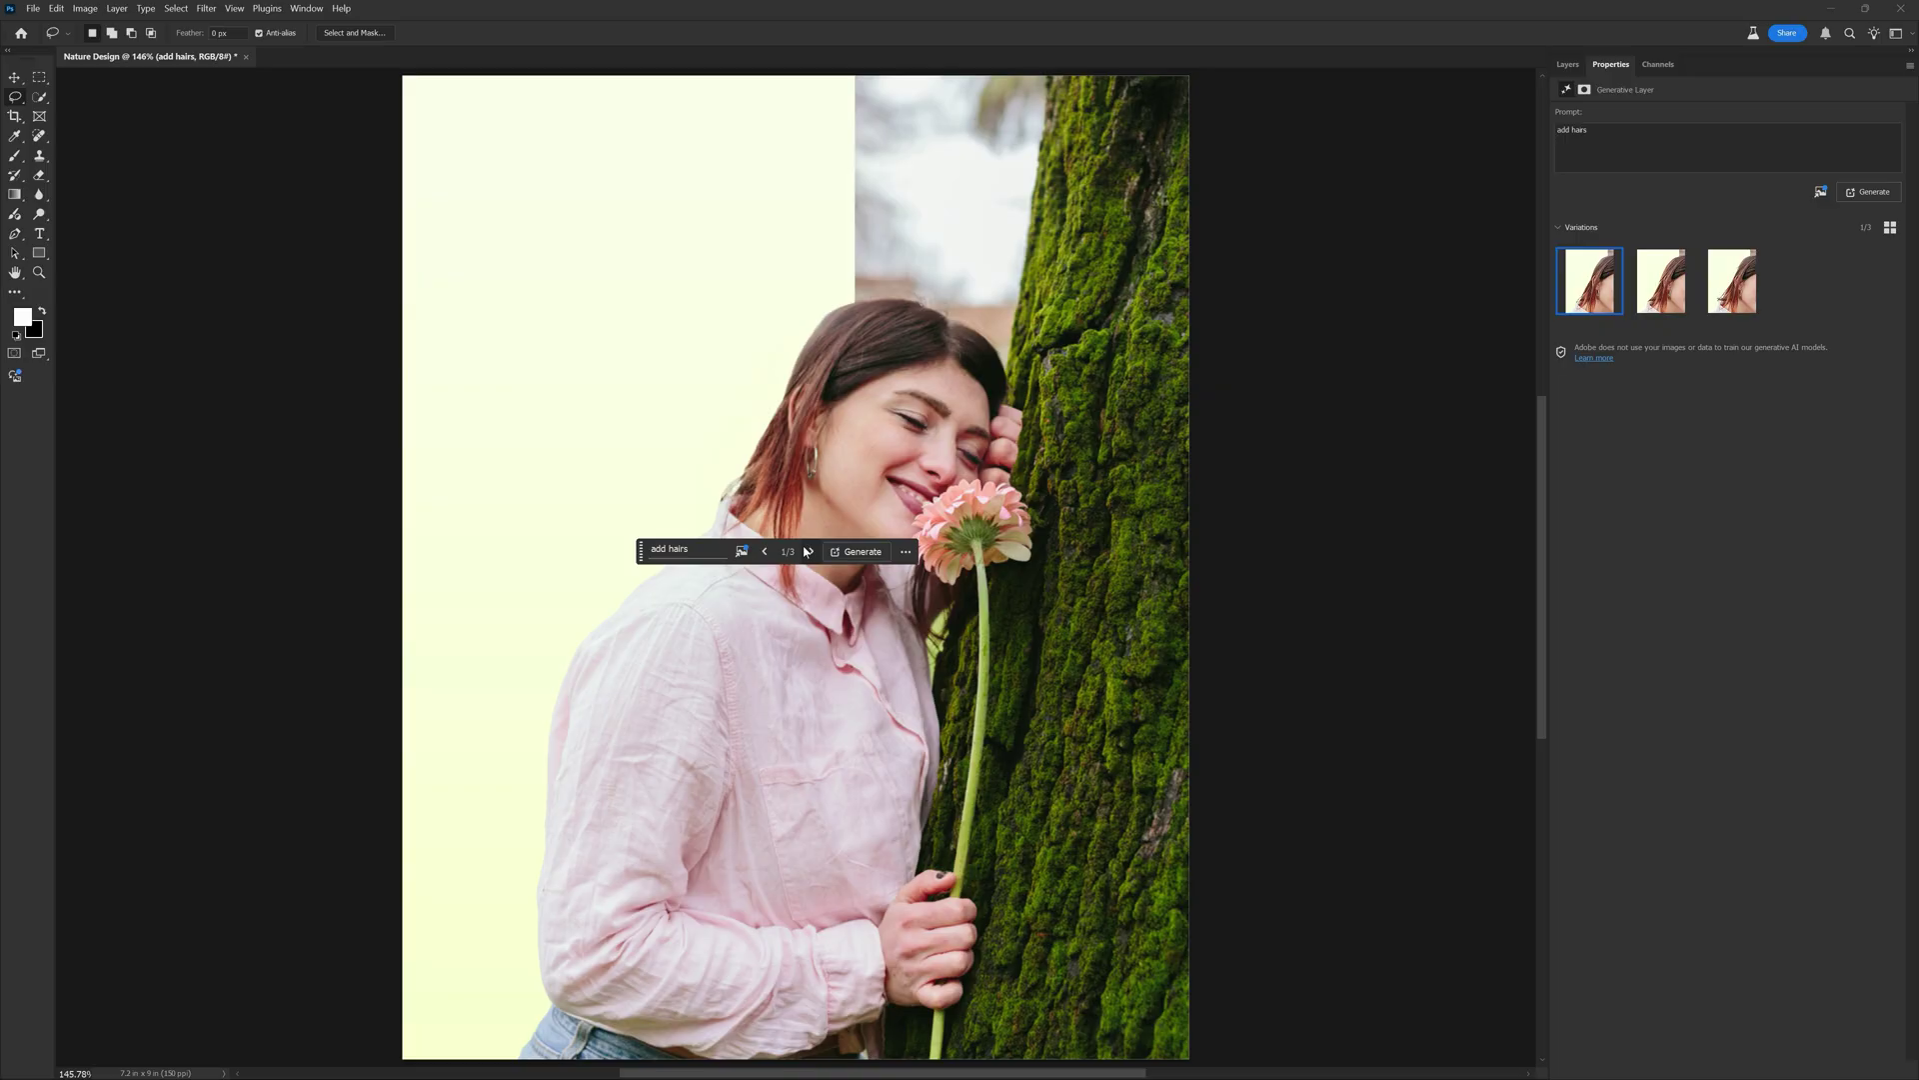
# - Group the woman's layers down to Color Fill 1 into a group named Subject
pyautogui.click(1568, 65)
pyautogui.keyDown('shift'); pyautogui.click(1833, 455); pyautogui.keyUp('shift')
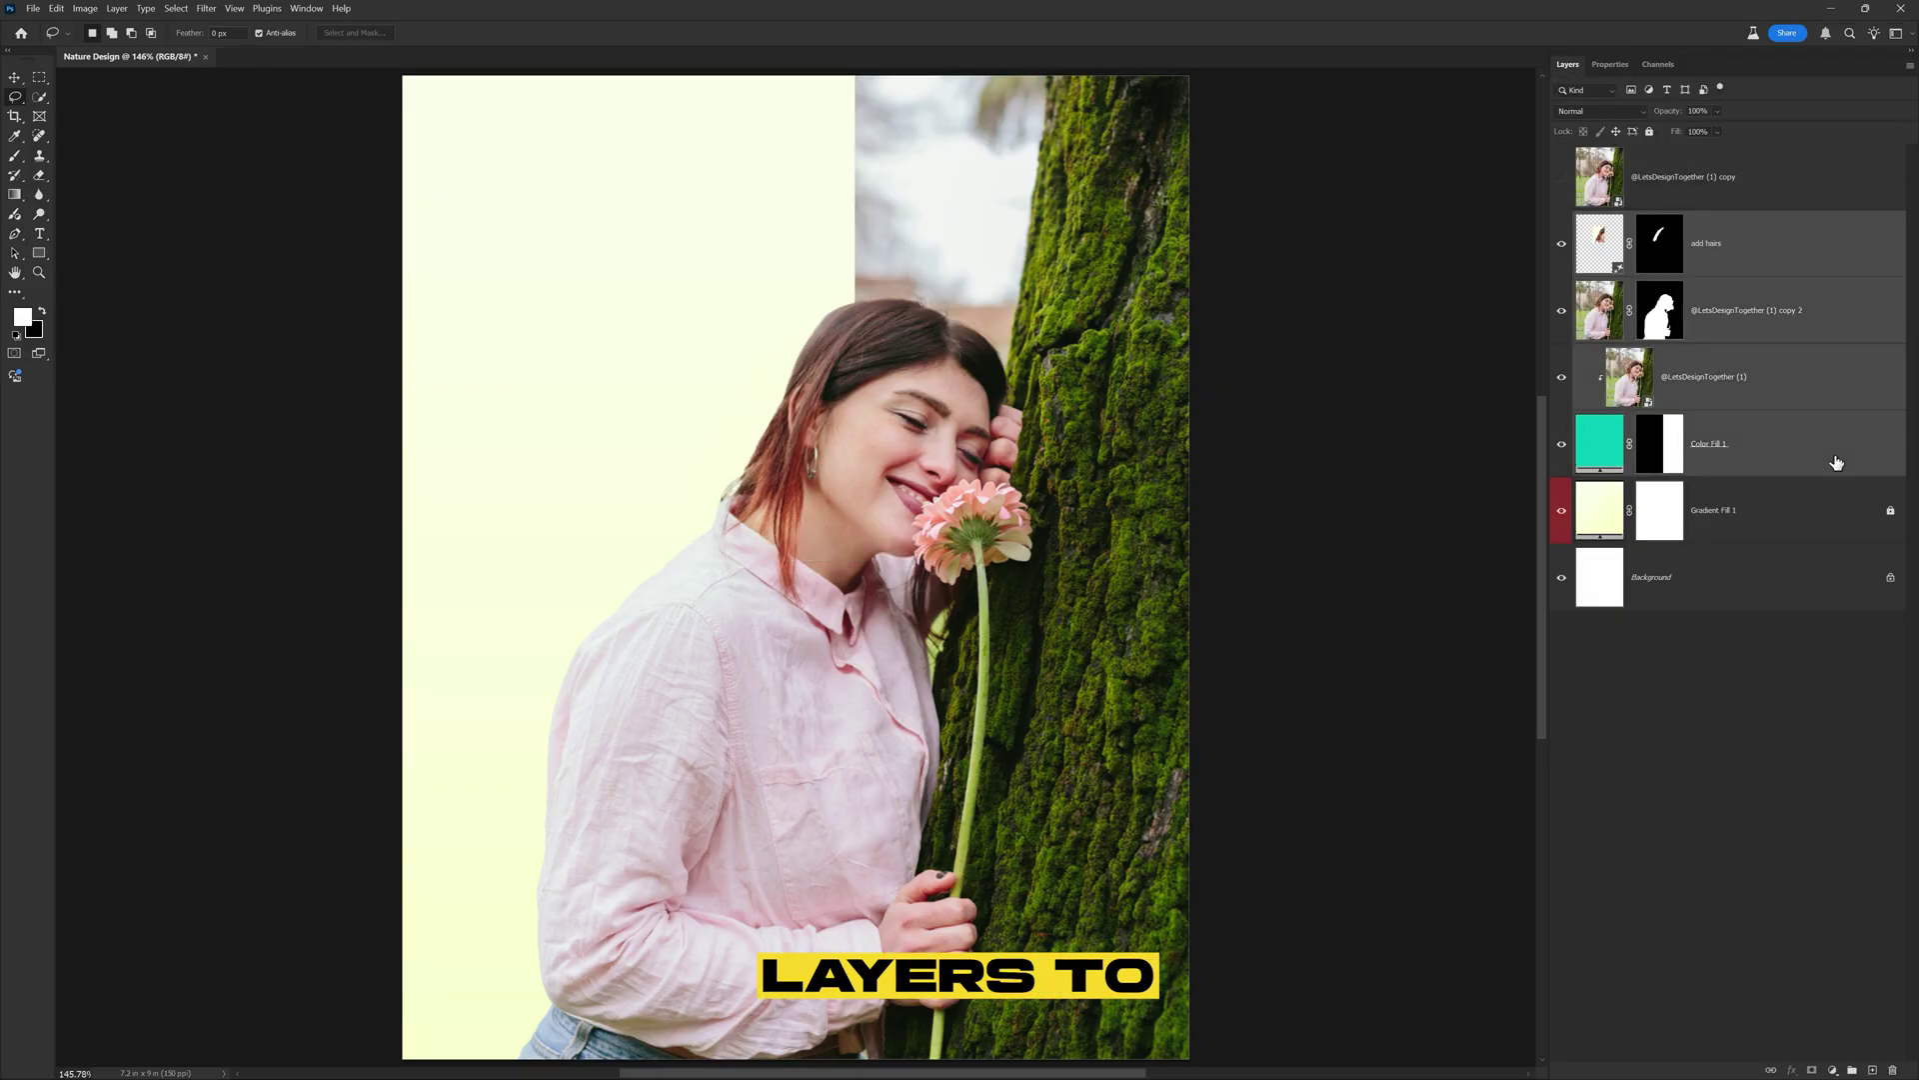
pyautogui.hotkey('ctrl', 'g')
pyautogui.doubleClick(1617, 220)
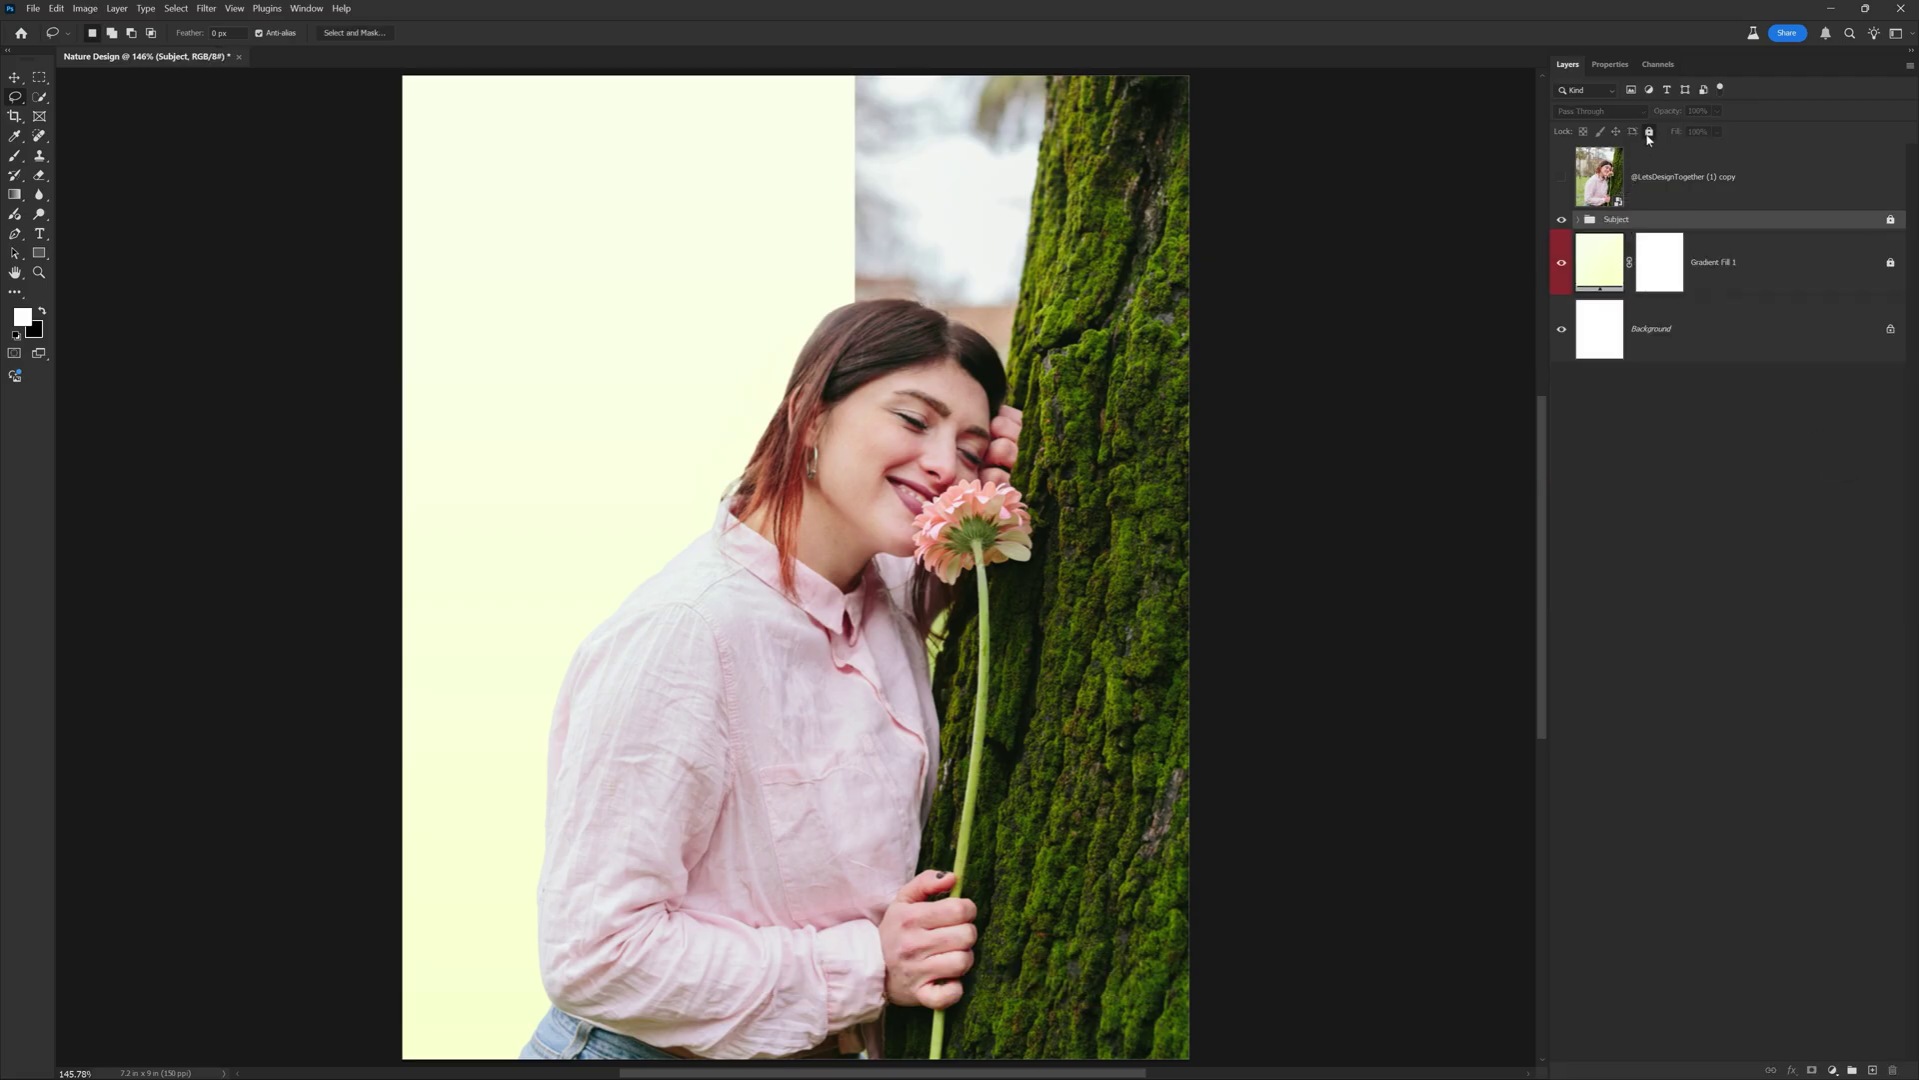
# - Place the green leaves PNG and rotate it along the poster's bottom edge
pyautogui.hotkey('alt', 'Tab')
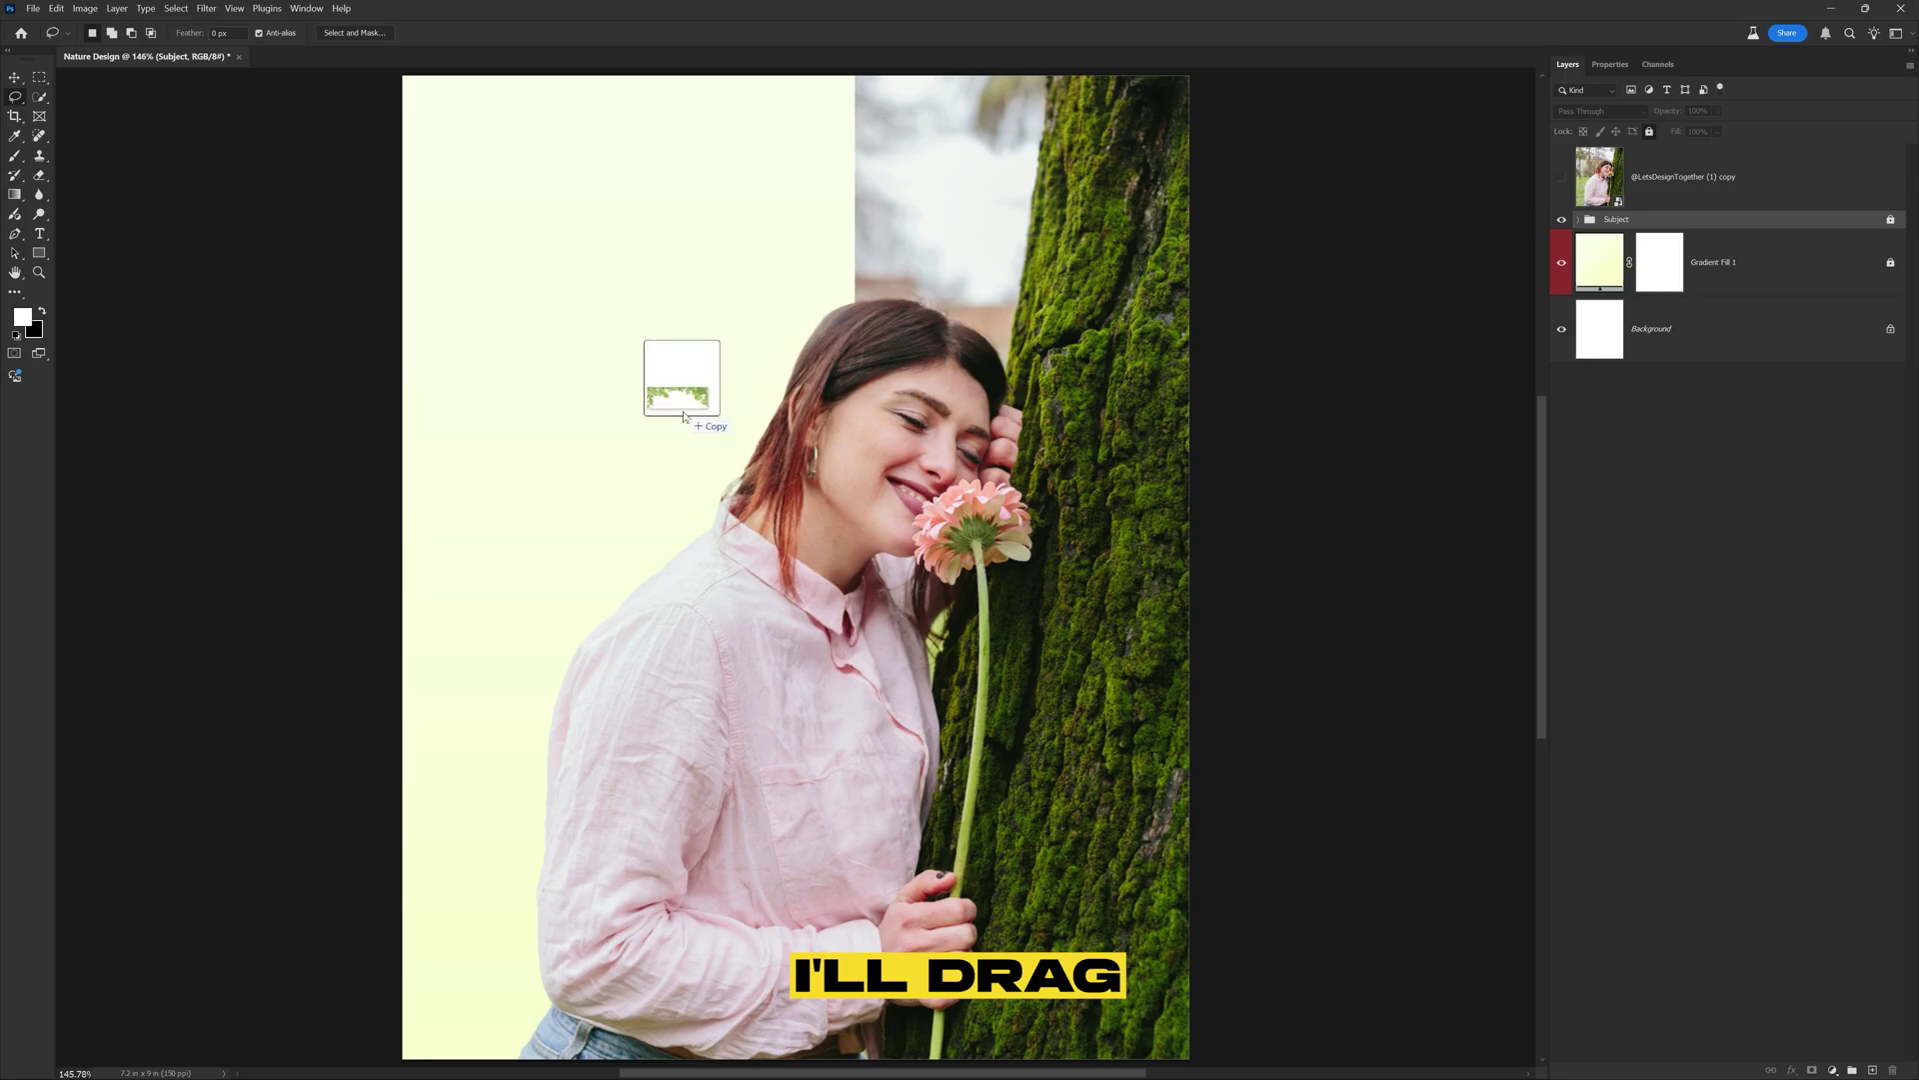
pyautogui.moveTo(676, 377); pyautogui.dragTo(660, 560)
pyautogui.moveTo(648, 647)
pyautogui.mouseDown()
pyautogui.moveTo(556, 472)
pyautogui.moveTo(648, 648)
pyautogui.moveTo(660, 1000)
pyautogui.moveTo(1142, 815)
pyautogui.moveTo(1139, 785)
pyautogui.mouseUp()
pyautogui.press('Return')
# - Apply a Gaussian Blur of about 37.4 px radius to the leaves layer
pyautogui.press('l')
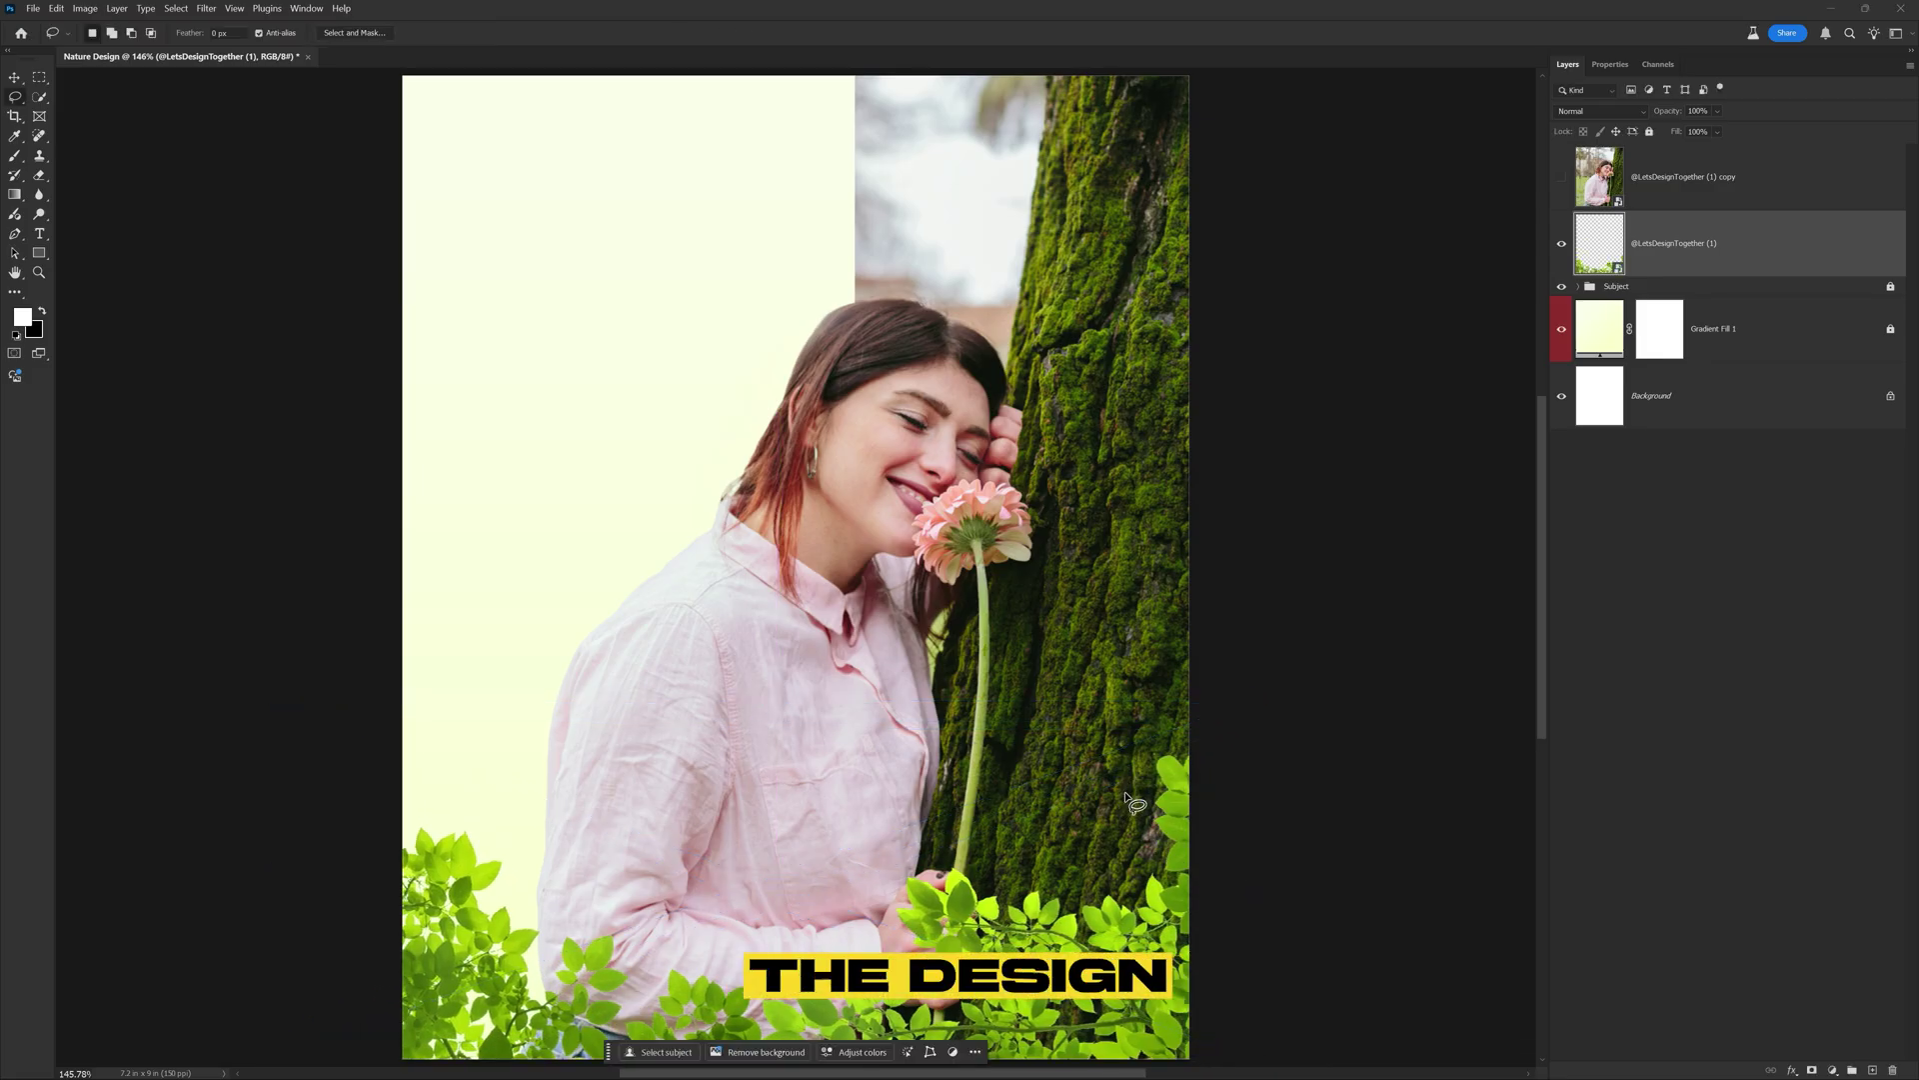
pyautogui.click(207, 9)
pyautogui.moveTo(290, 193)
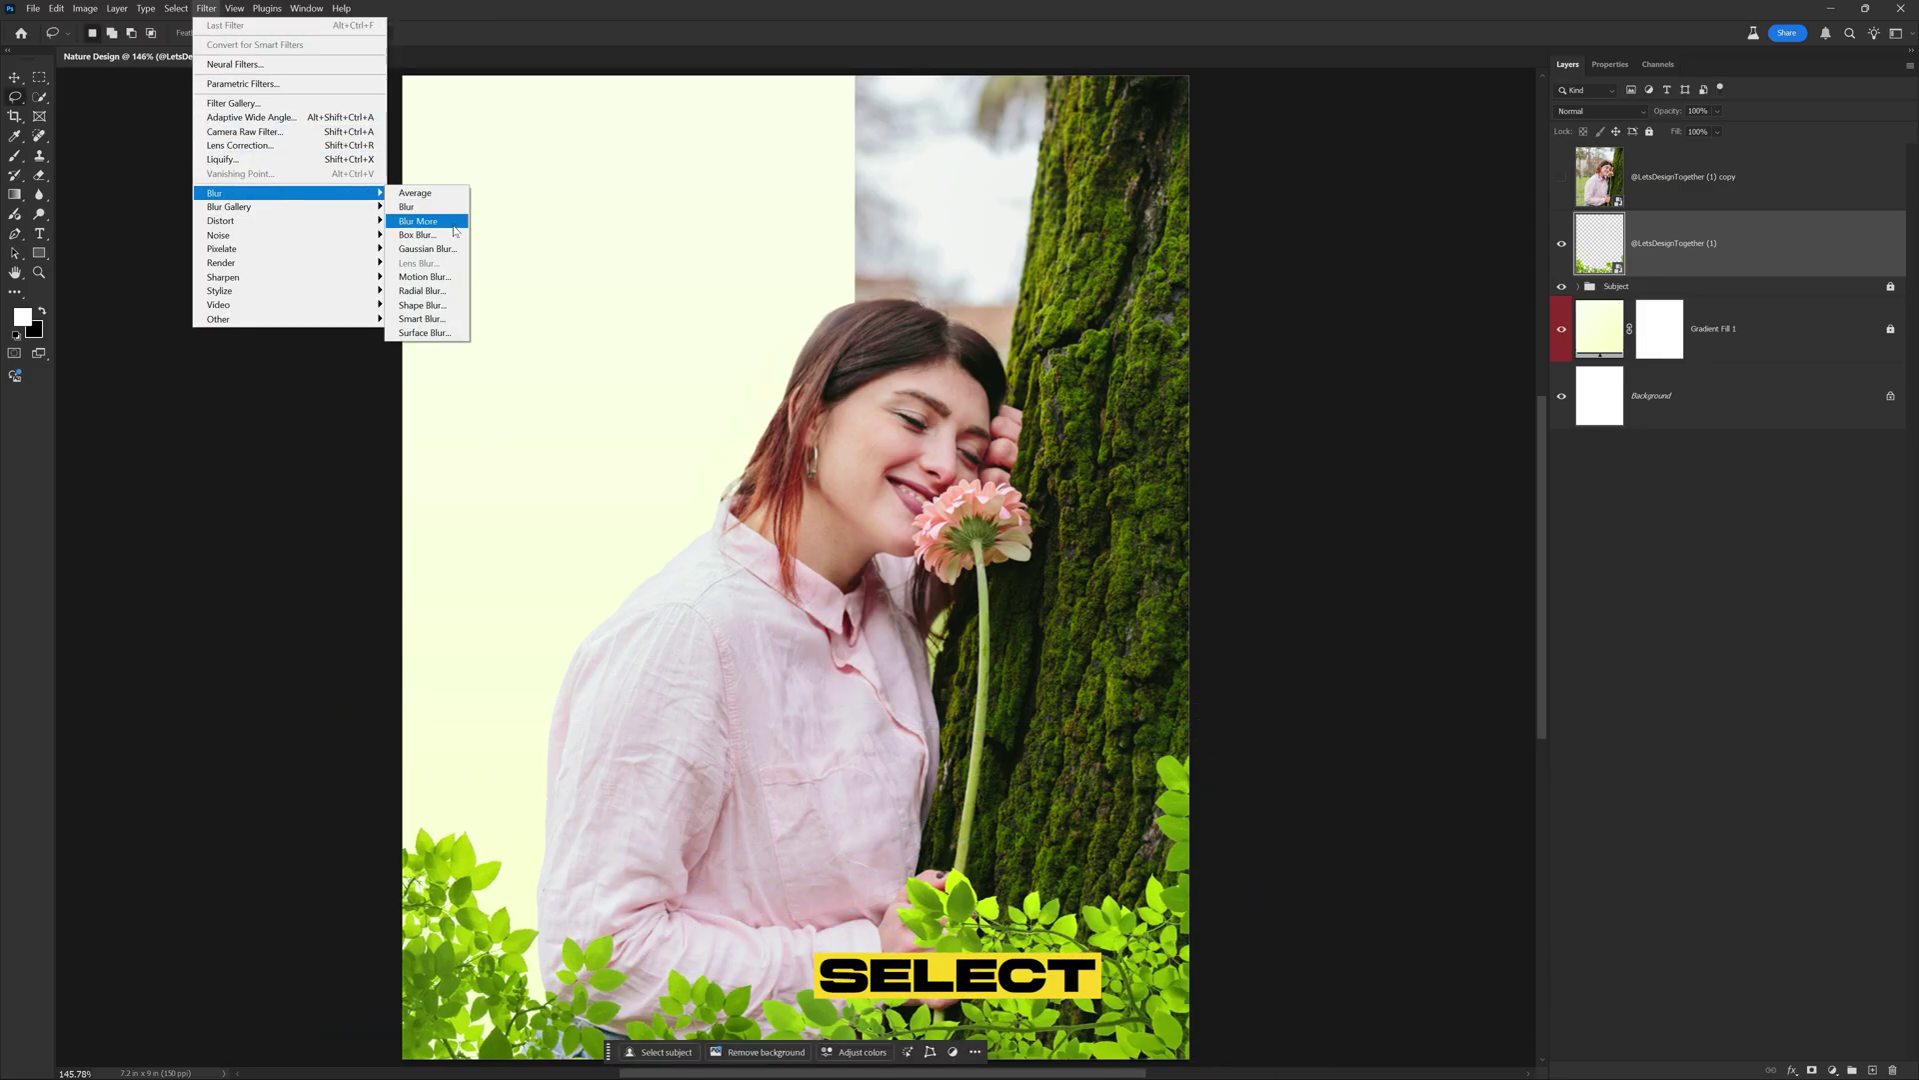
pyautogui.click(430, 248)
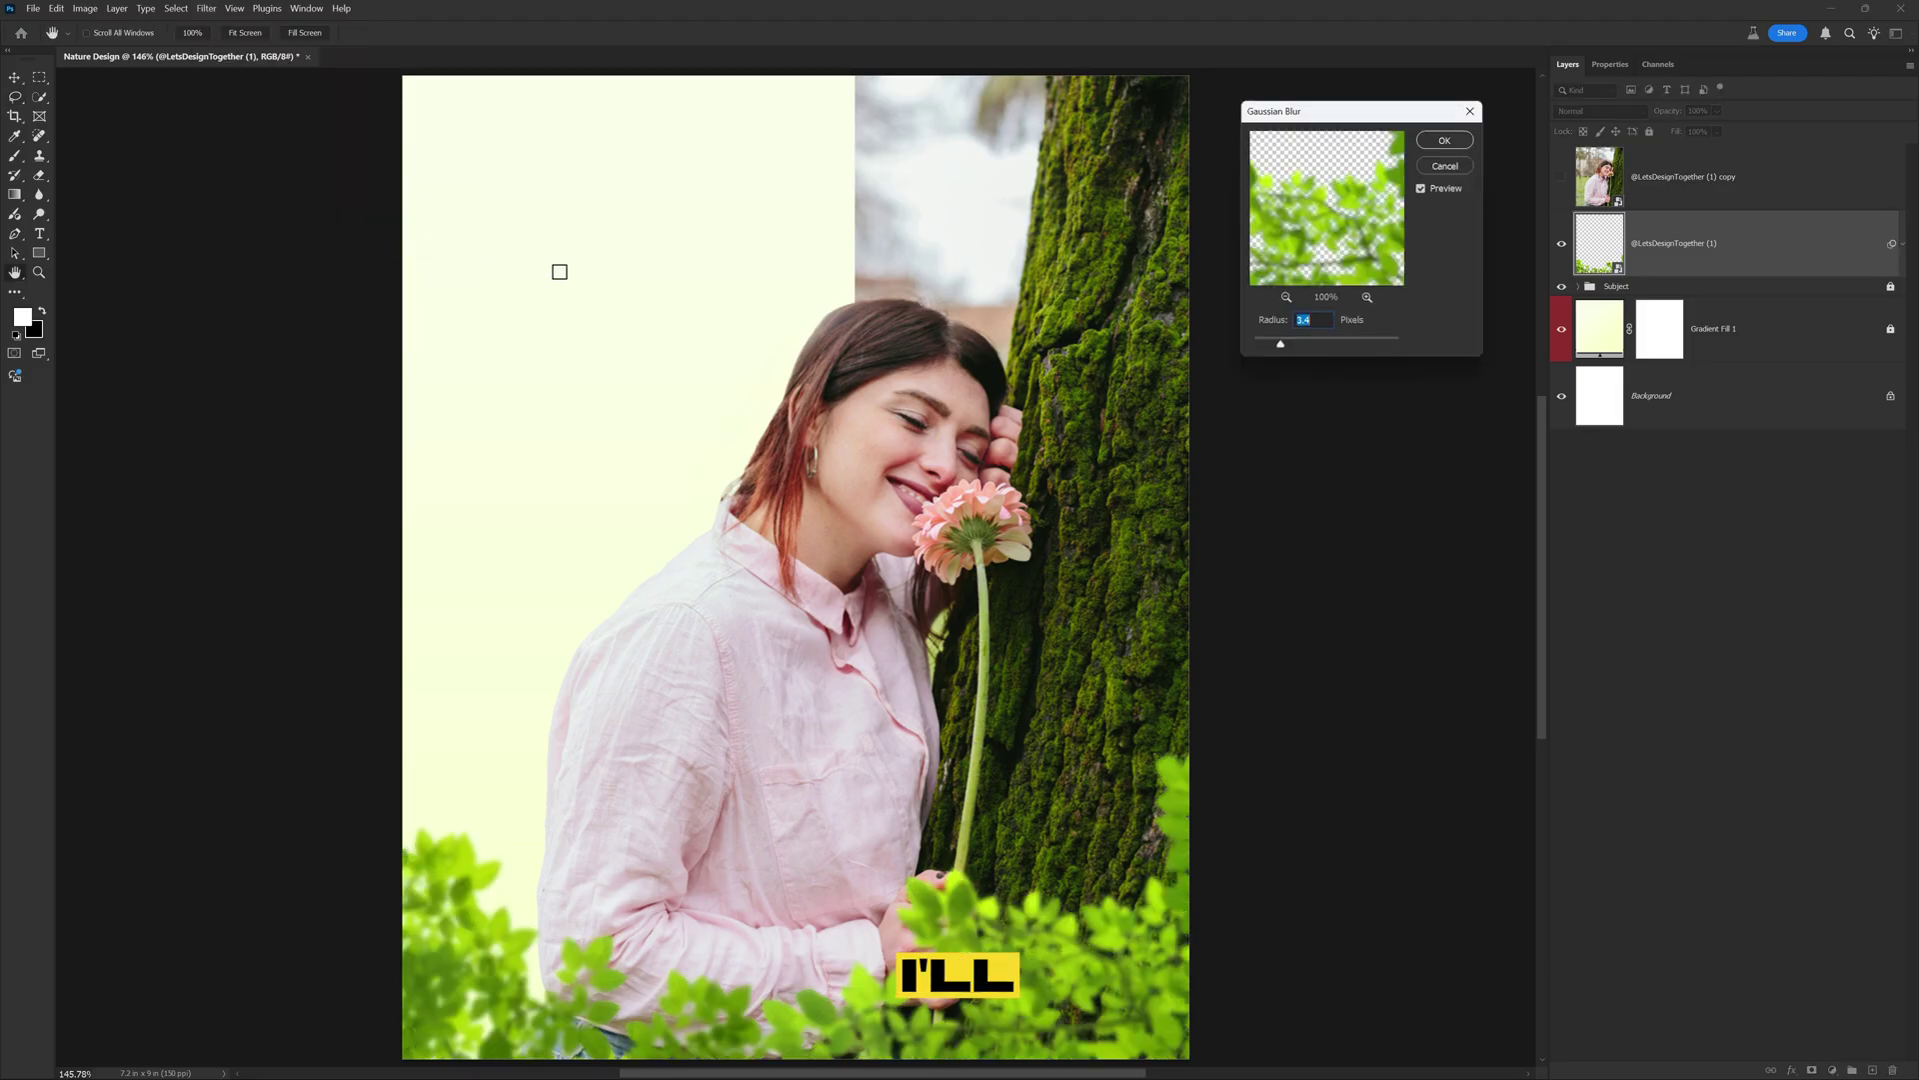
pyautogui.moveTo(1287, 346); pyautogui.dragTo(1328, 350)
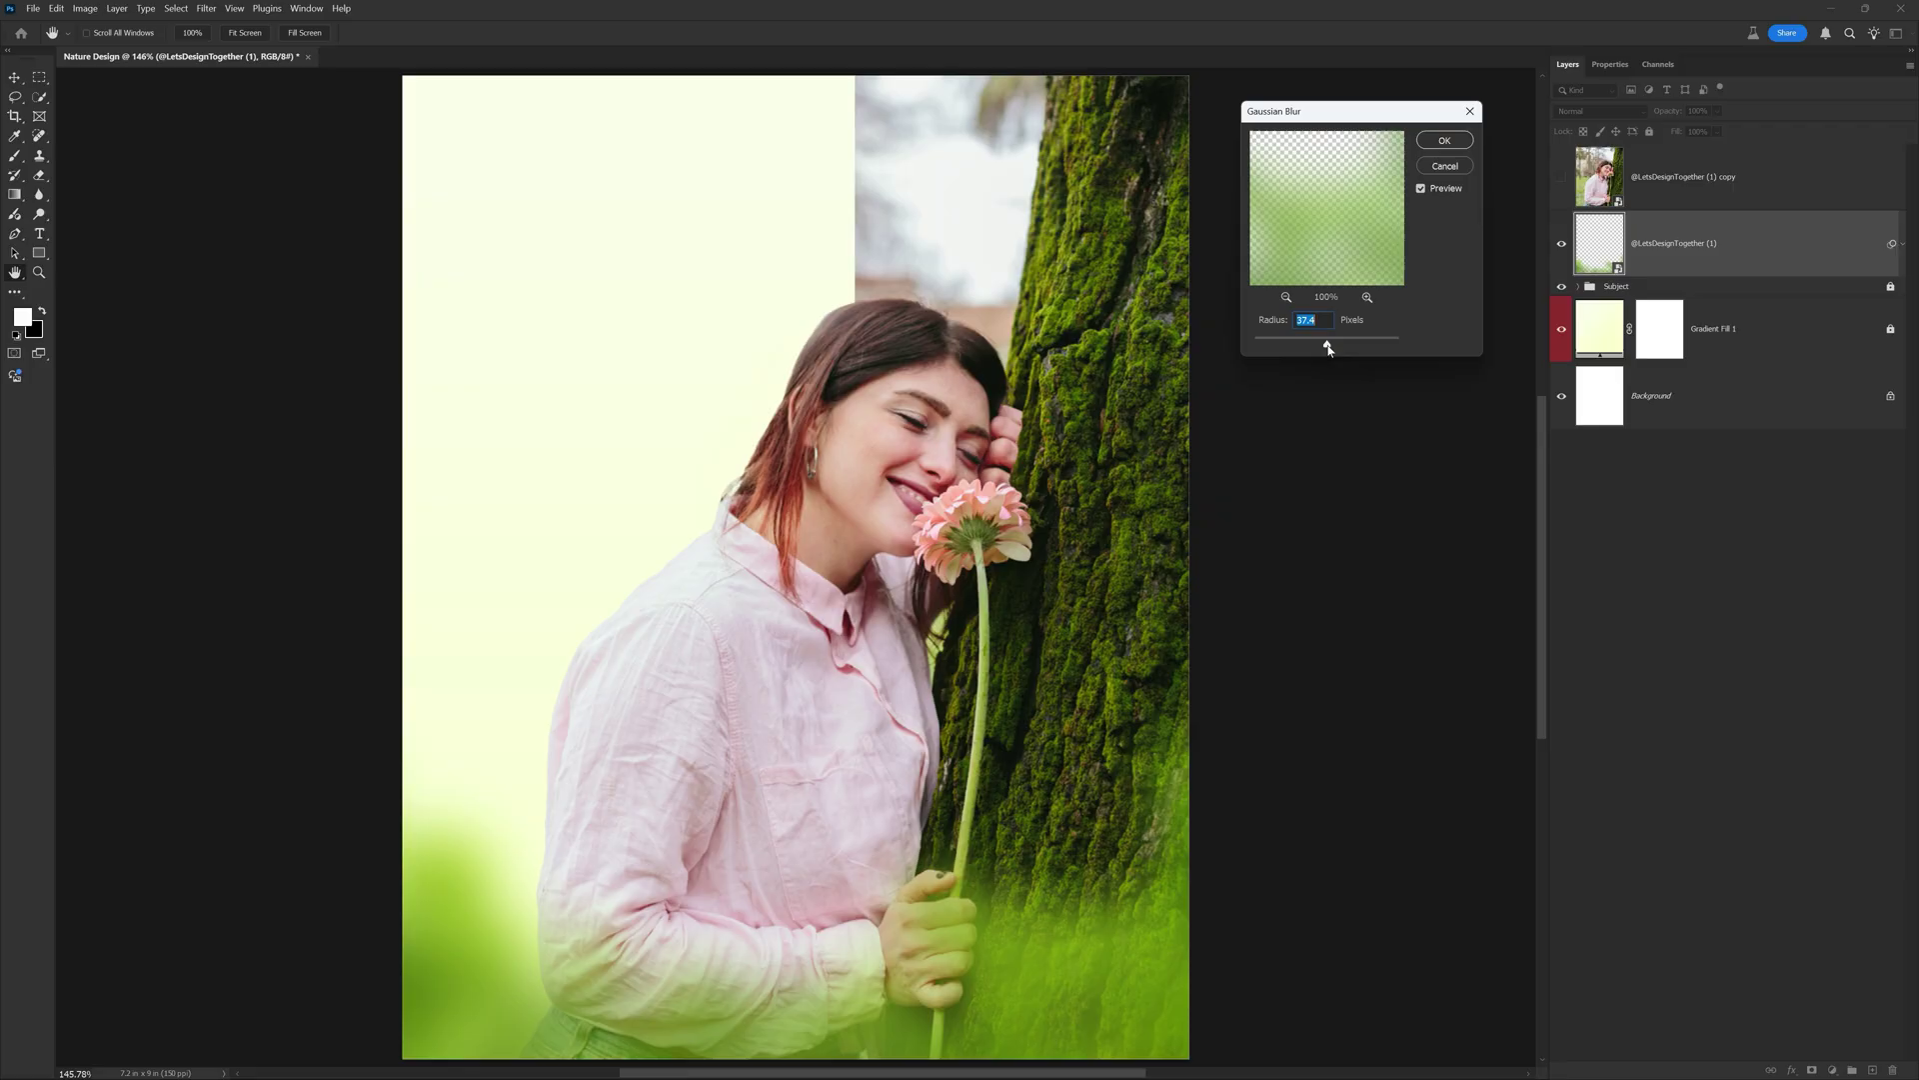
pyautogui.click(1444, 139)
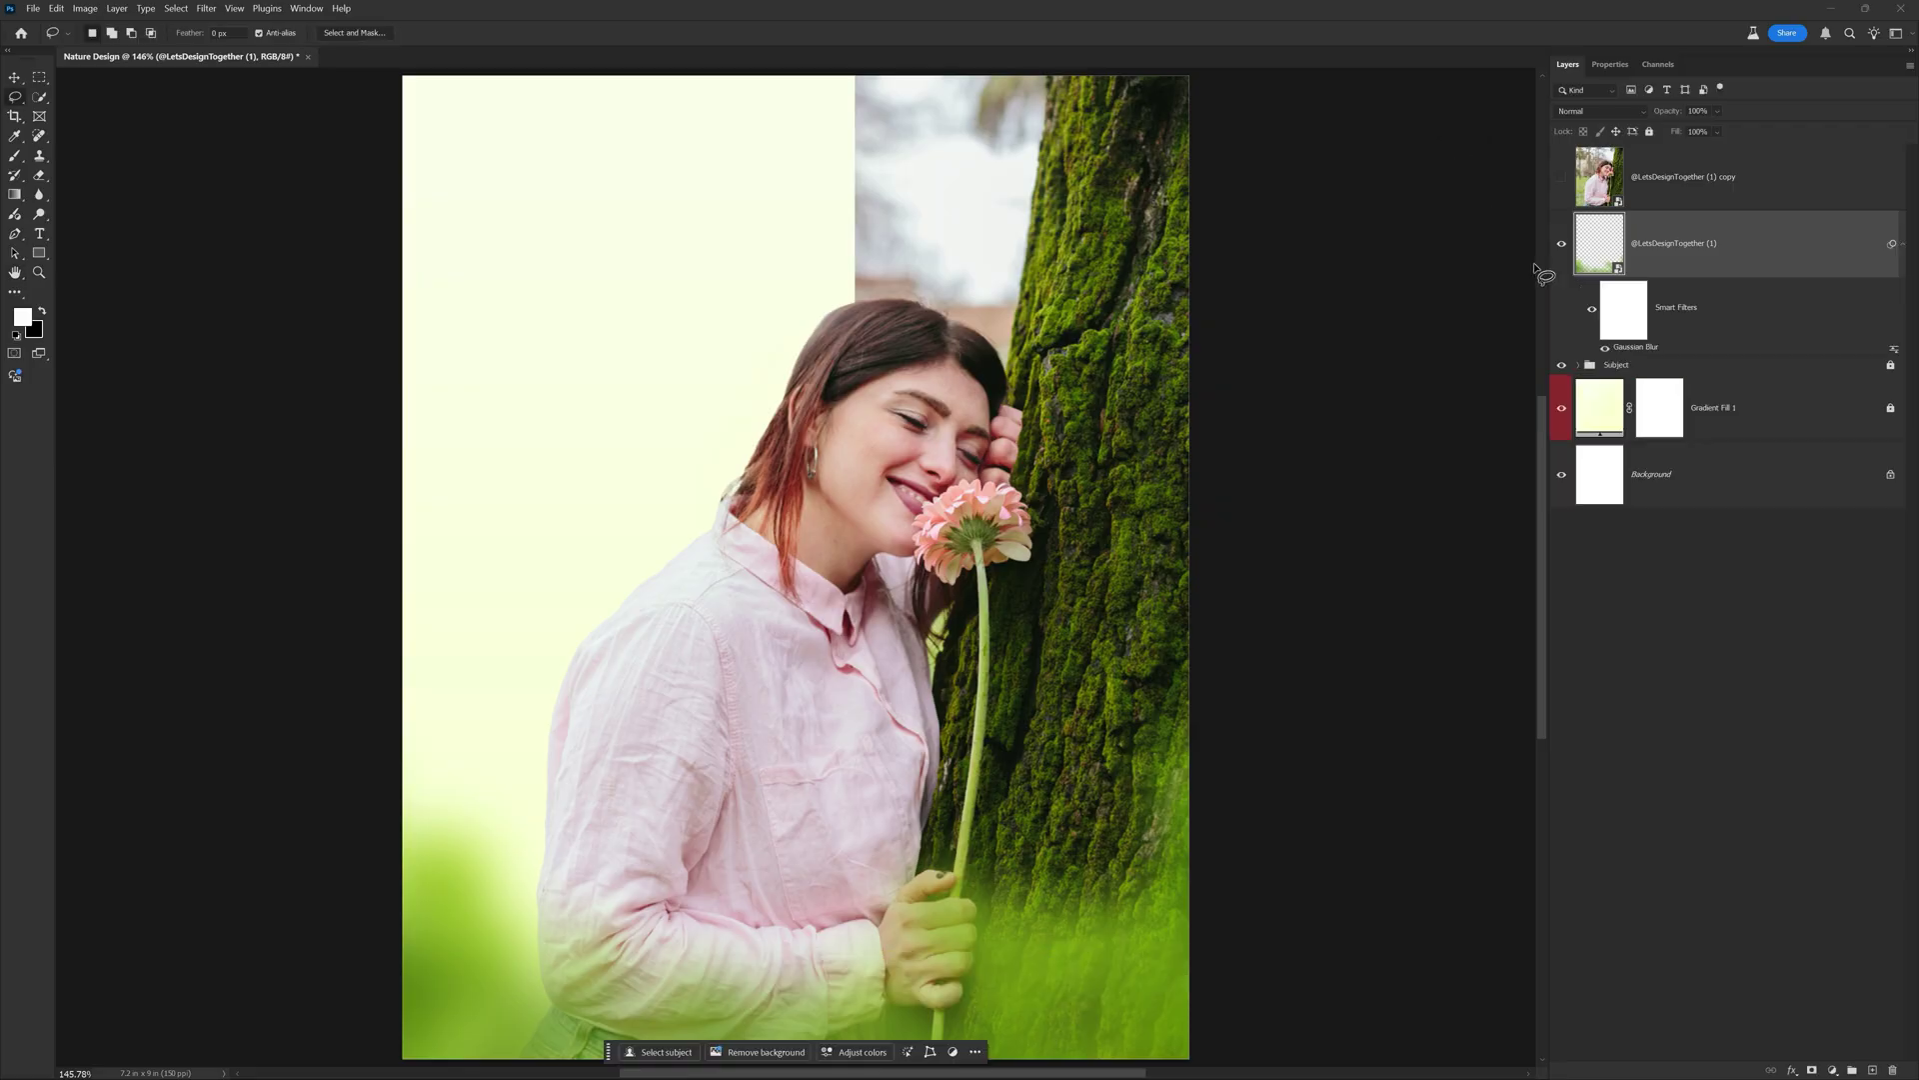
# - Add the 'Nature & Harmony' title from the script notes, coloured red
pyautogui.click(1654, 367)
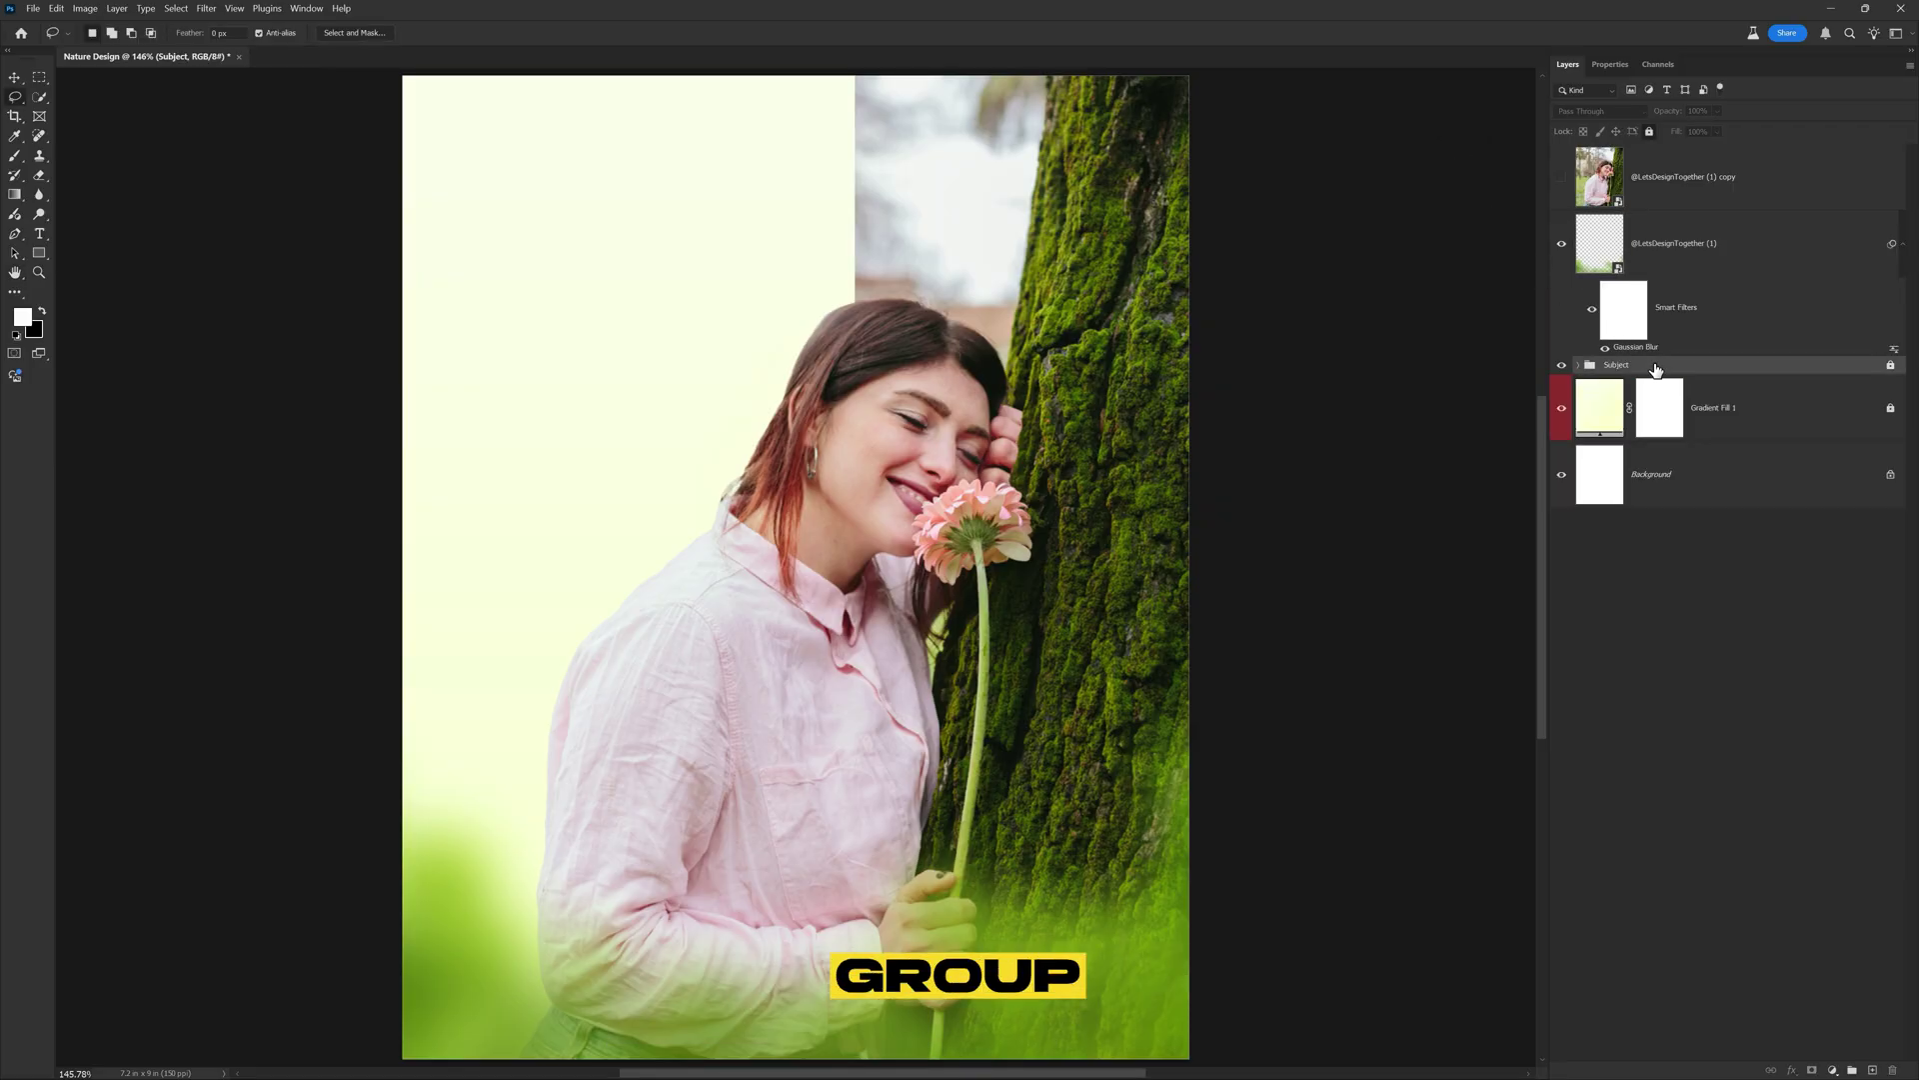
pyautogui.click(41, 235)
pyautogui.hotkey('alt', 'Tab')
pyautogui.moveTo(11, 338); pyautogui.dragTo(26, 338)
pyautogui.hotkey('alt', 'Tab')
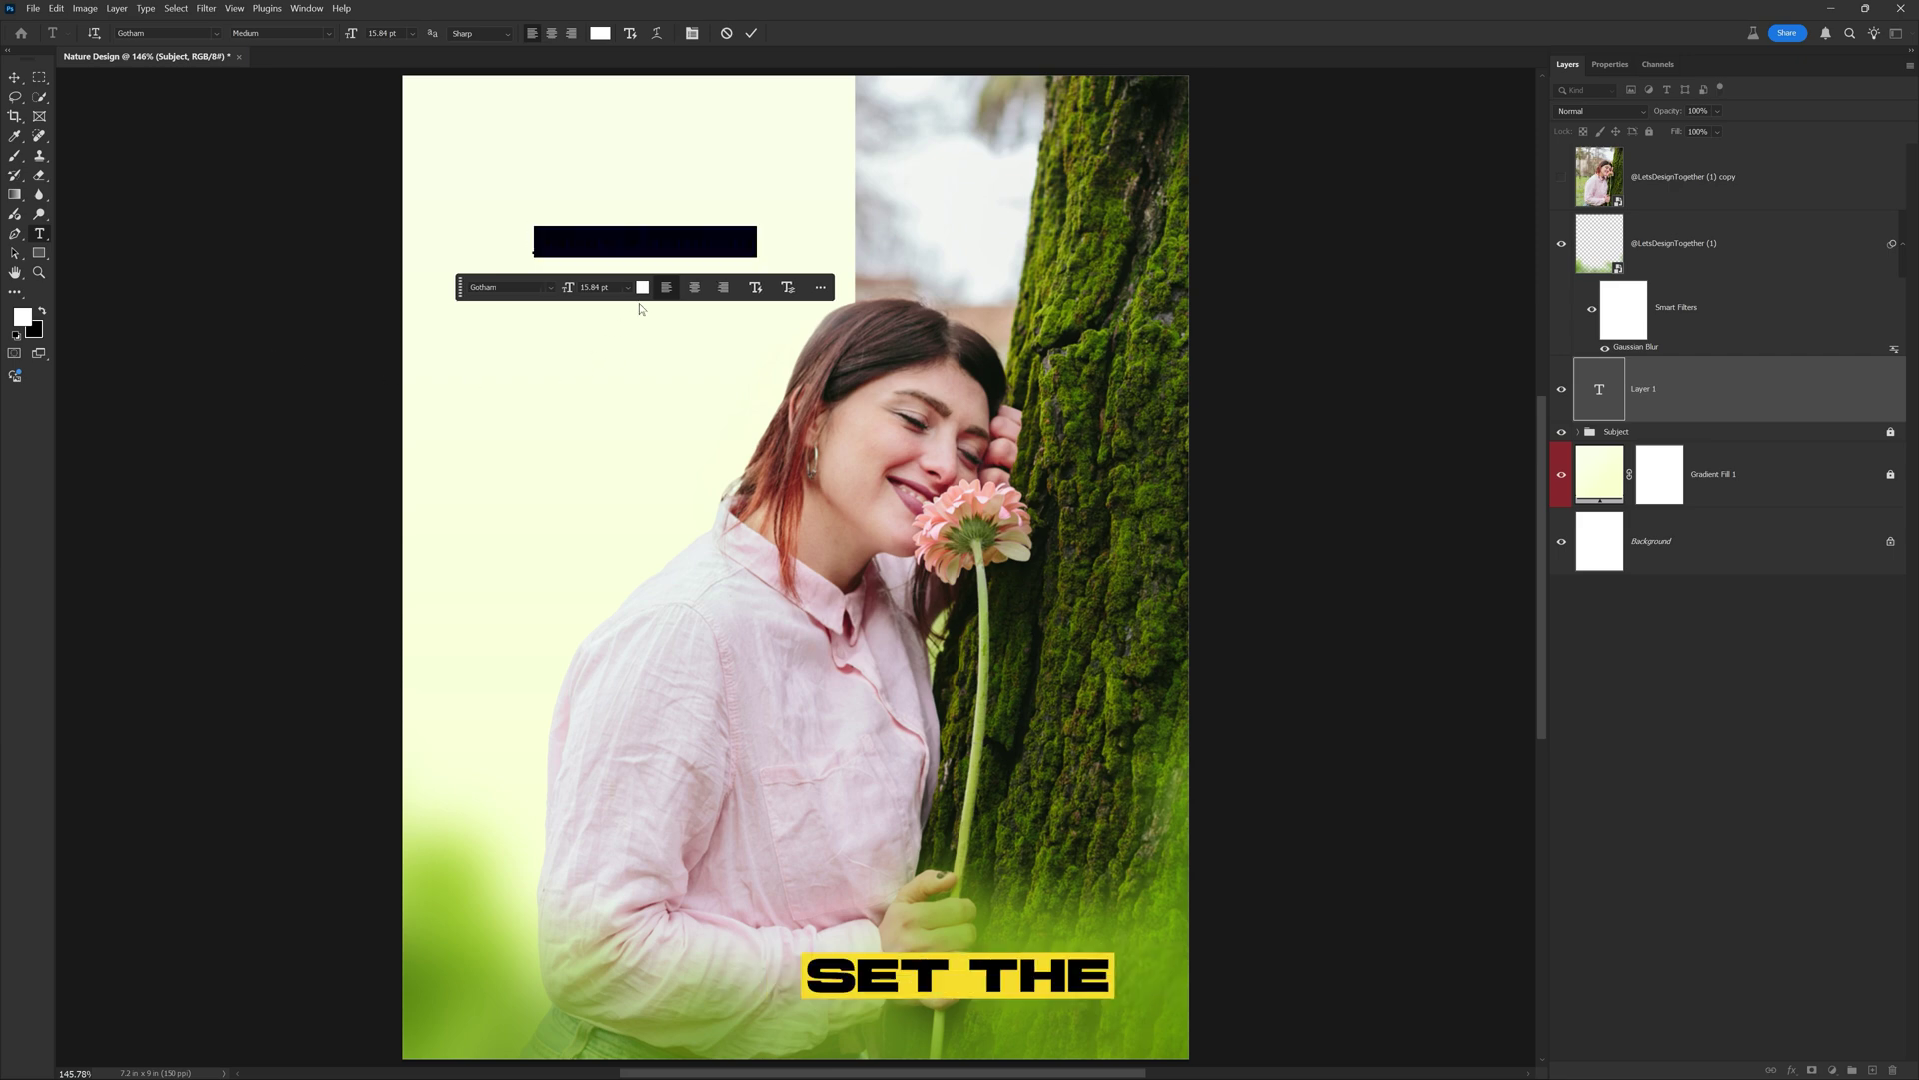
pyautogui.click(642, 287)
pyautogui.click(844, 219)
pyautogui.click(1020, 201)
pyautogui.click(624, 242)
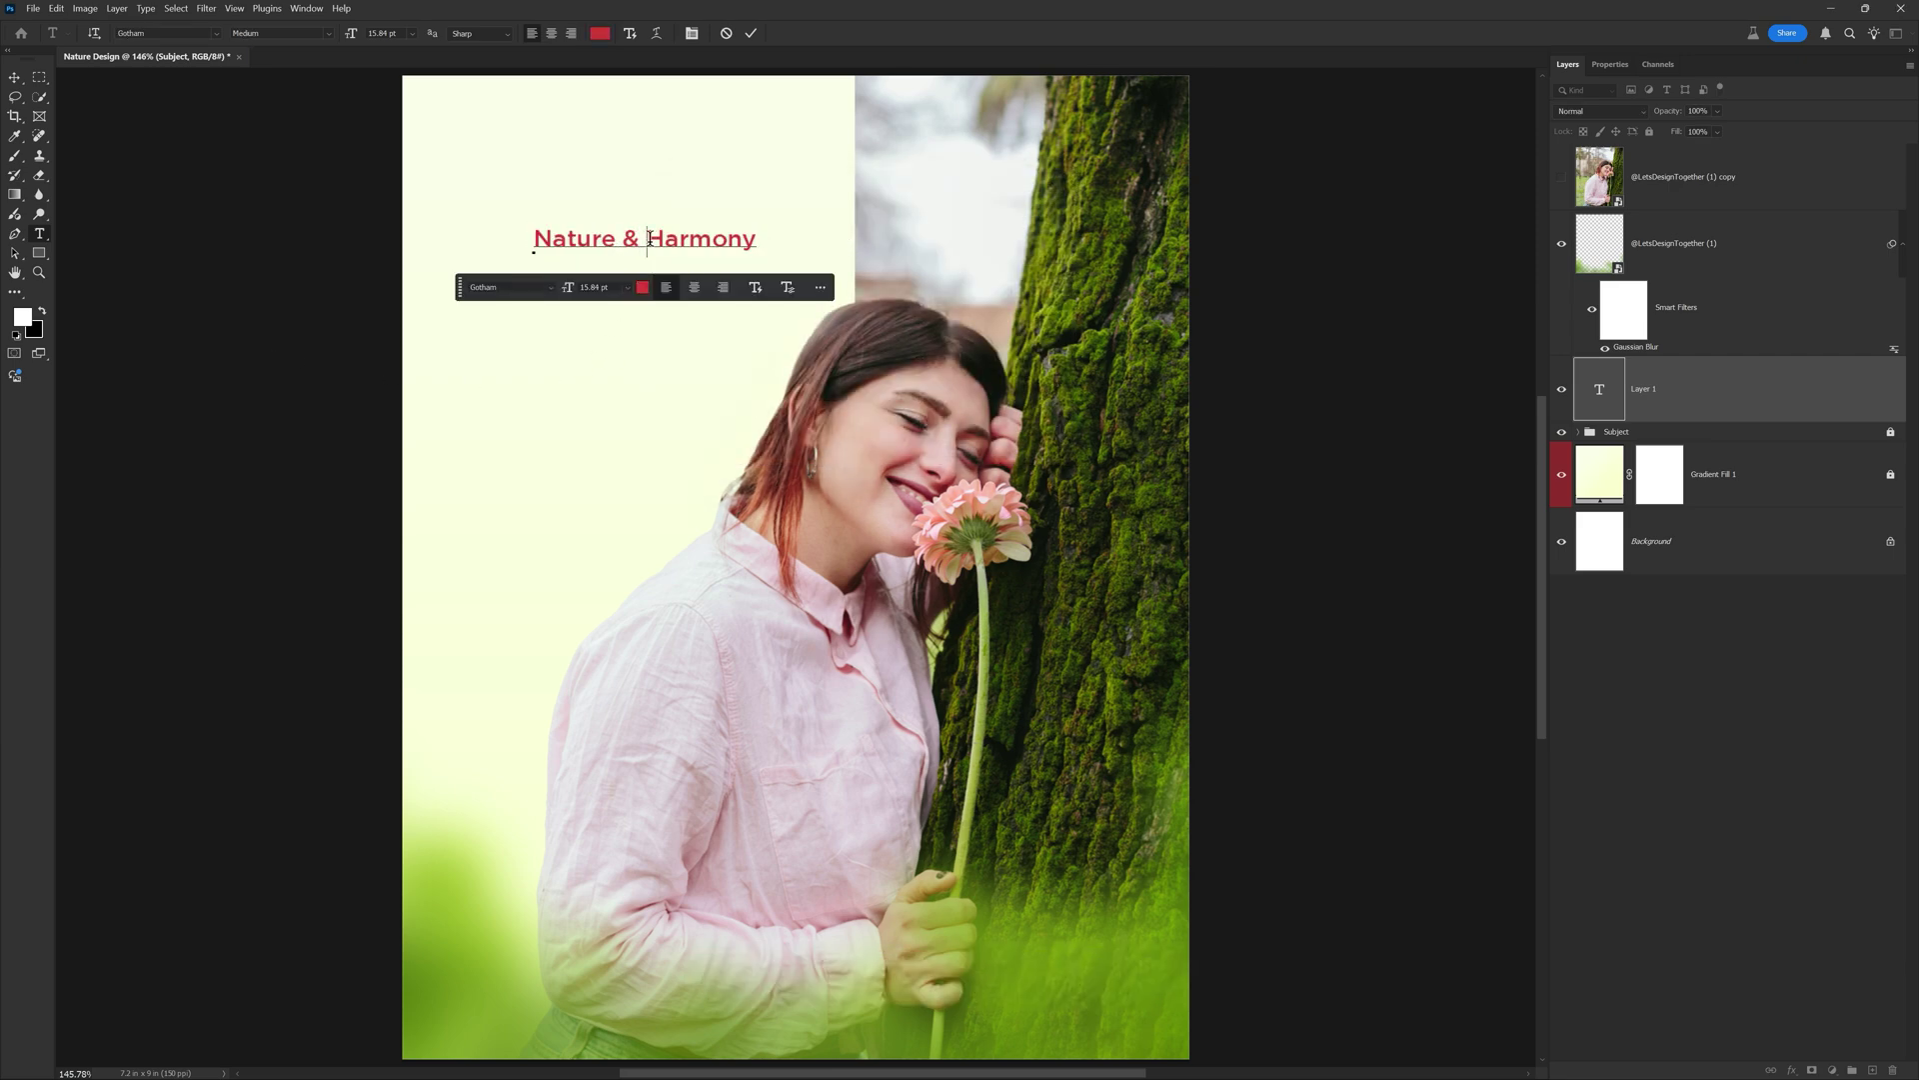
# - Split the title onto two lines, make it bold, and set 'Nature &' to 14 pt
pyautogui.press('Return')
pyautogui.hotkey('ctrl', 'a')
pyautogui.hotkey('ctrl', 't')
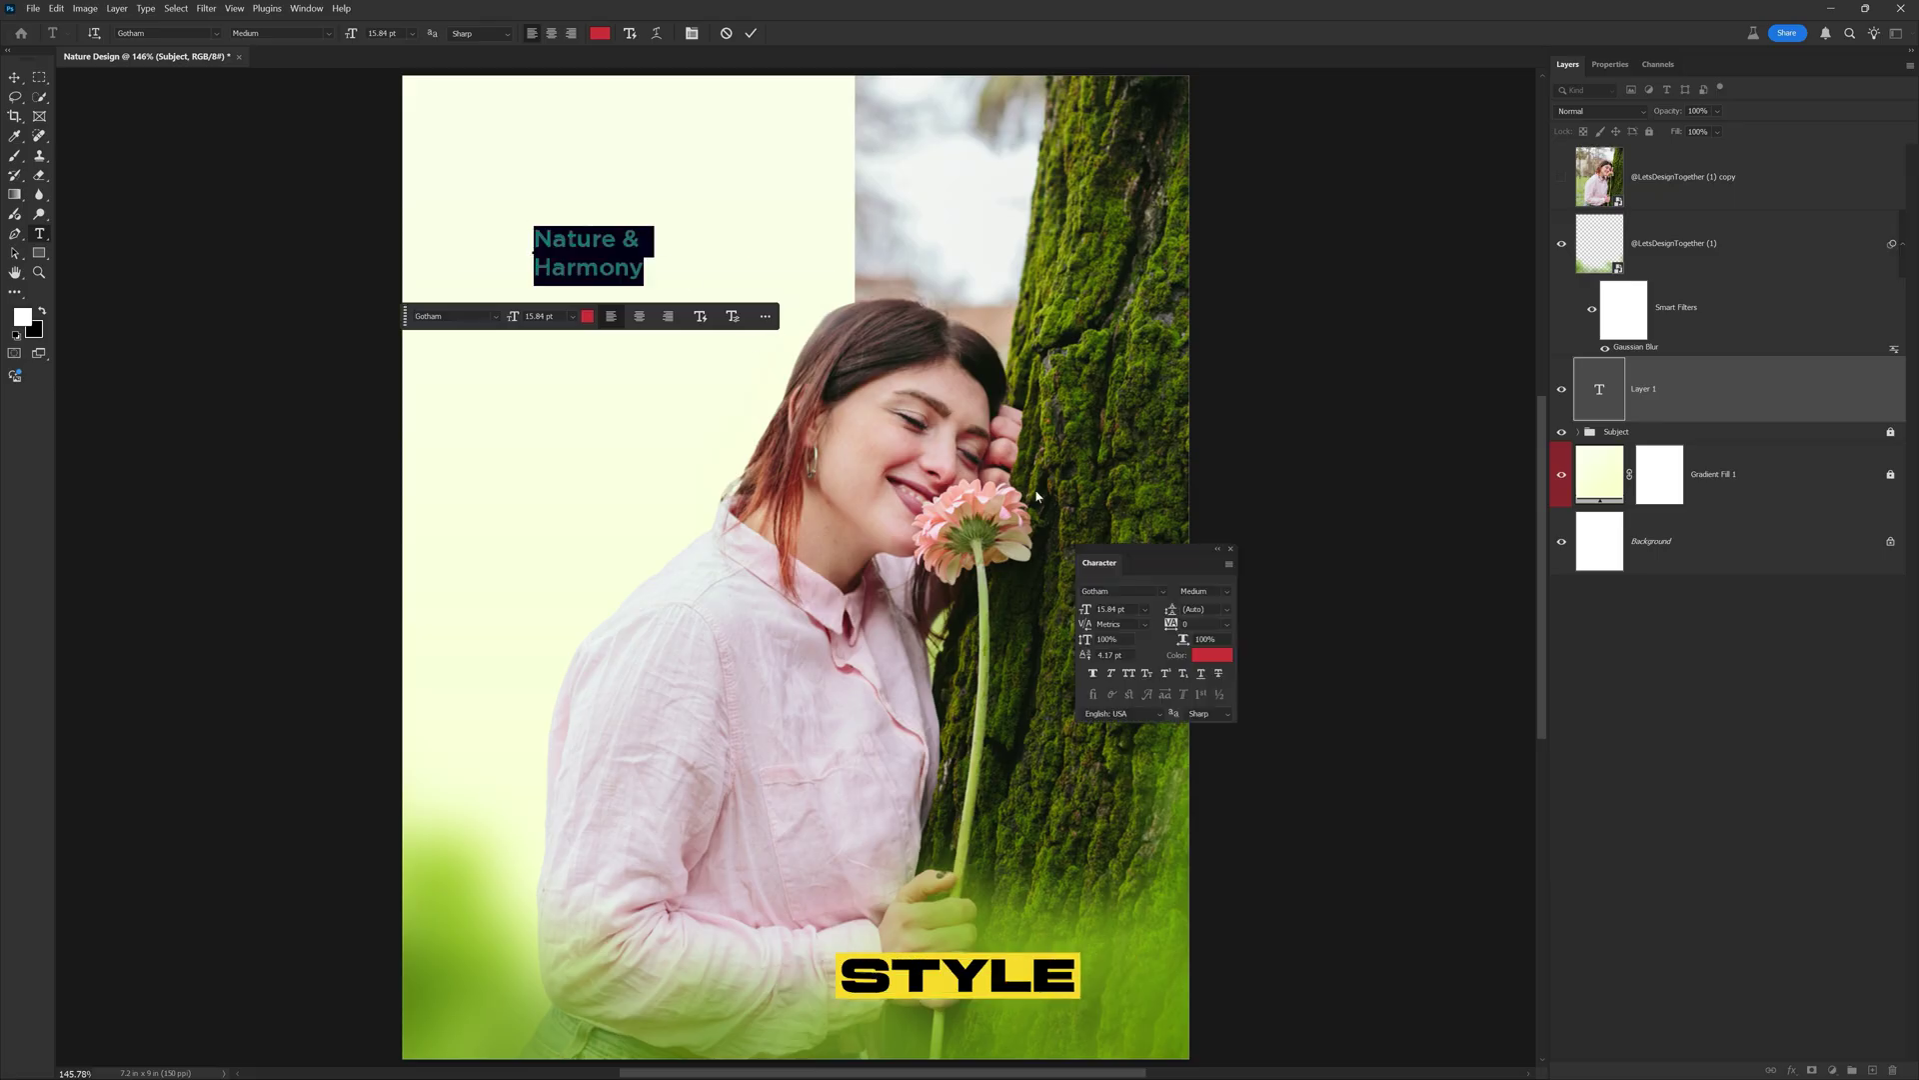
pyautogui.moveTo(1140, 562); pyautogui.dragTo(972, 256)
pyautogui.click(1035, 285)
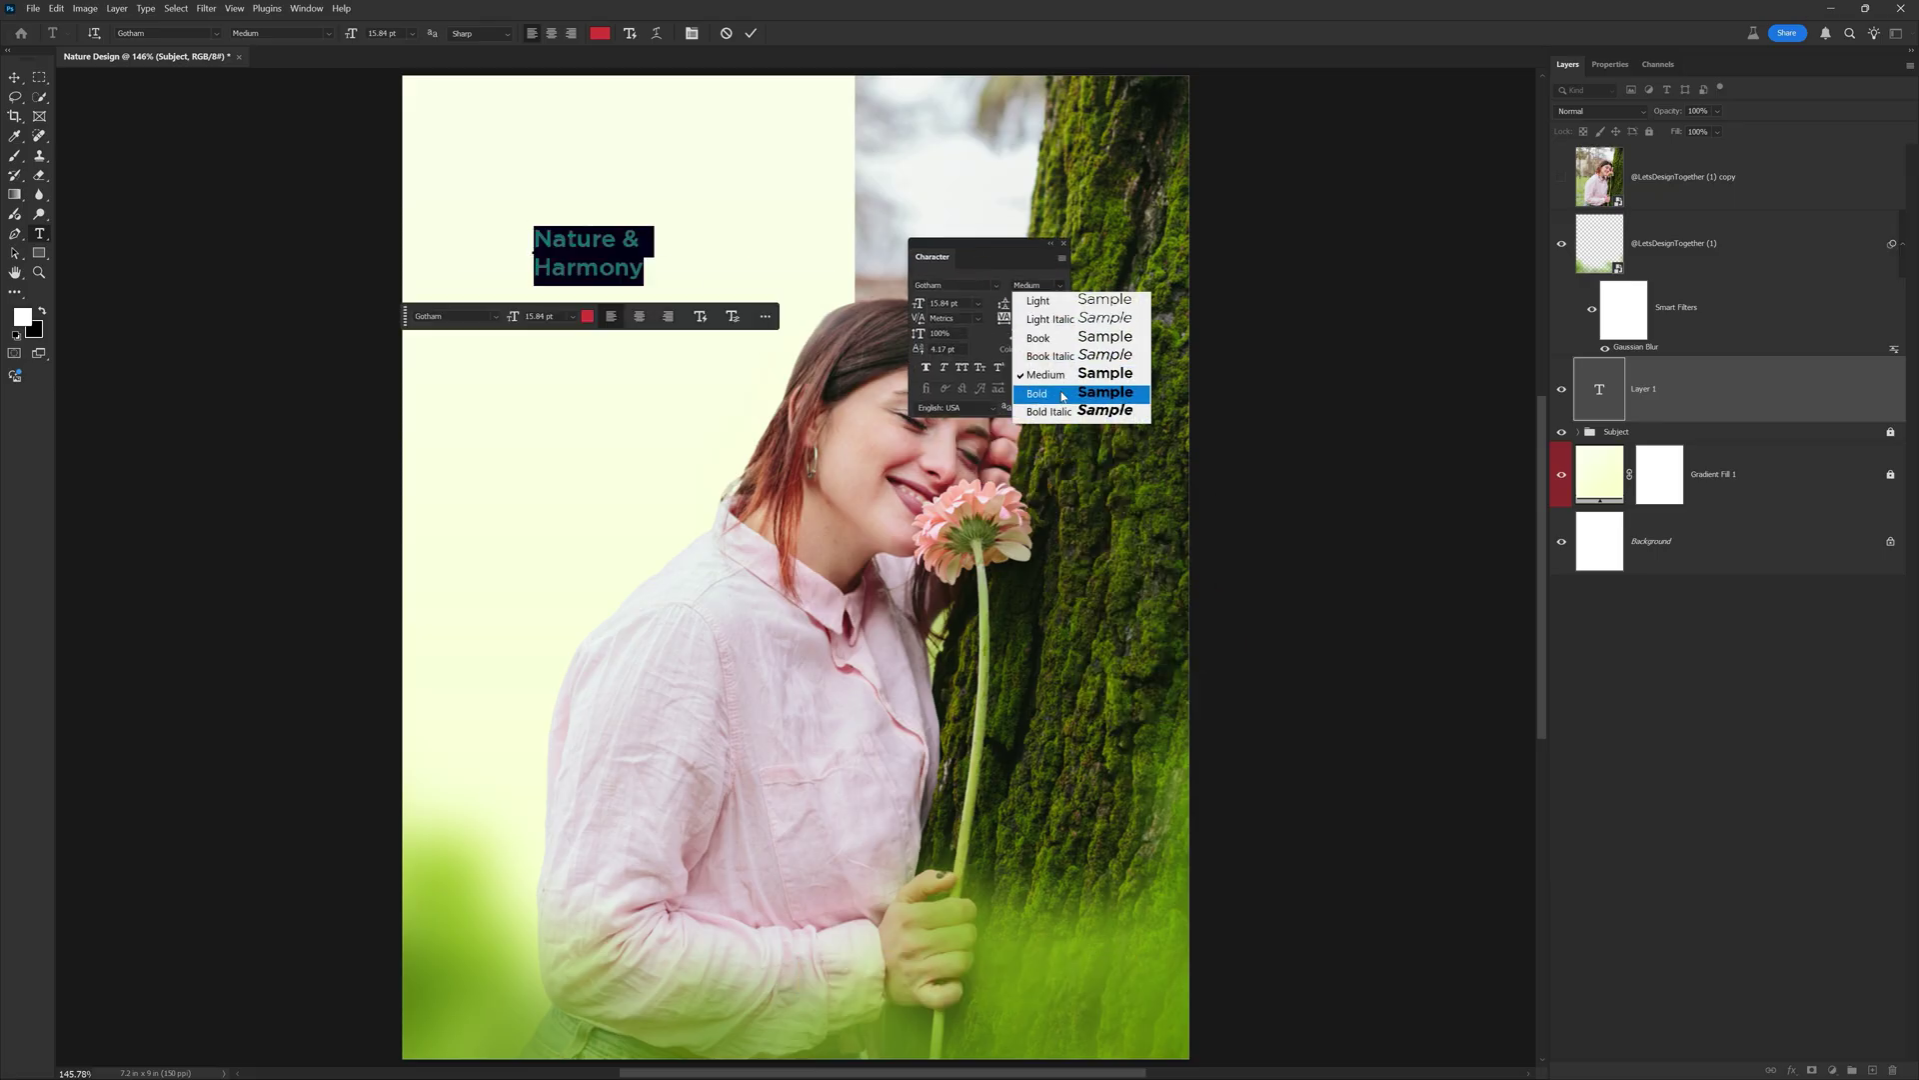
pyautogui.click(1063, 393)
pyautogui.click(622, 241)
pyautogui.click(978, 303)
pyautogui.click(977, 418)
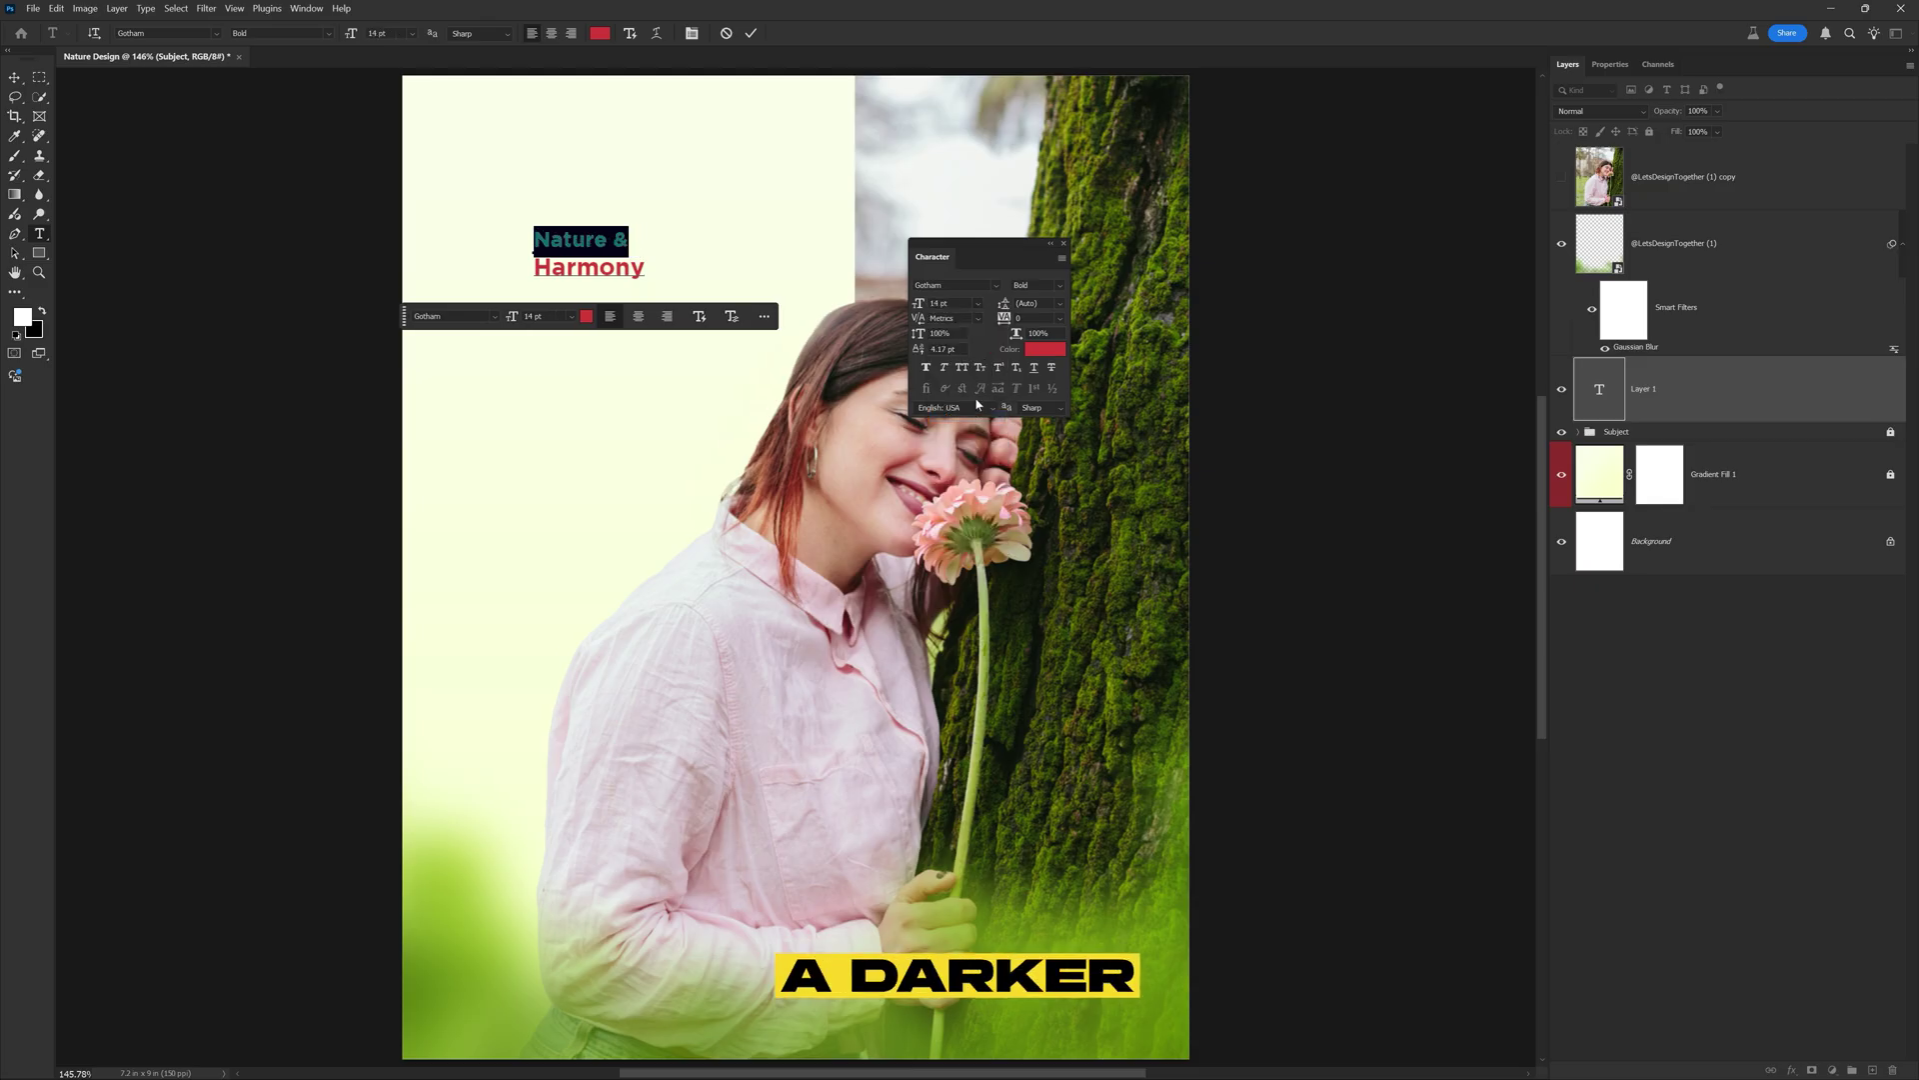
# - Colour 'Nature &' with a dark moss green sampled from the tree photo
pyautogui.click(1045, 348)
pyautogui.click(1130, 223)
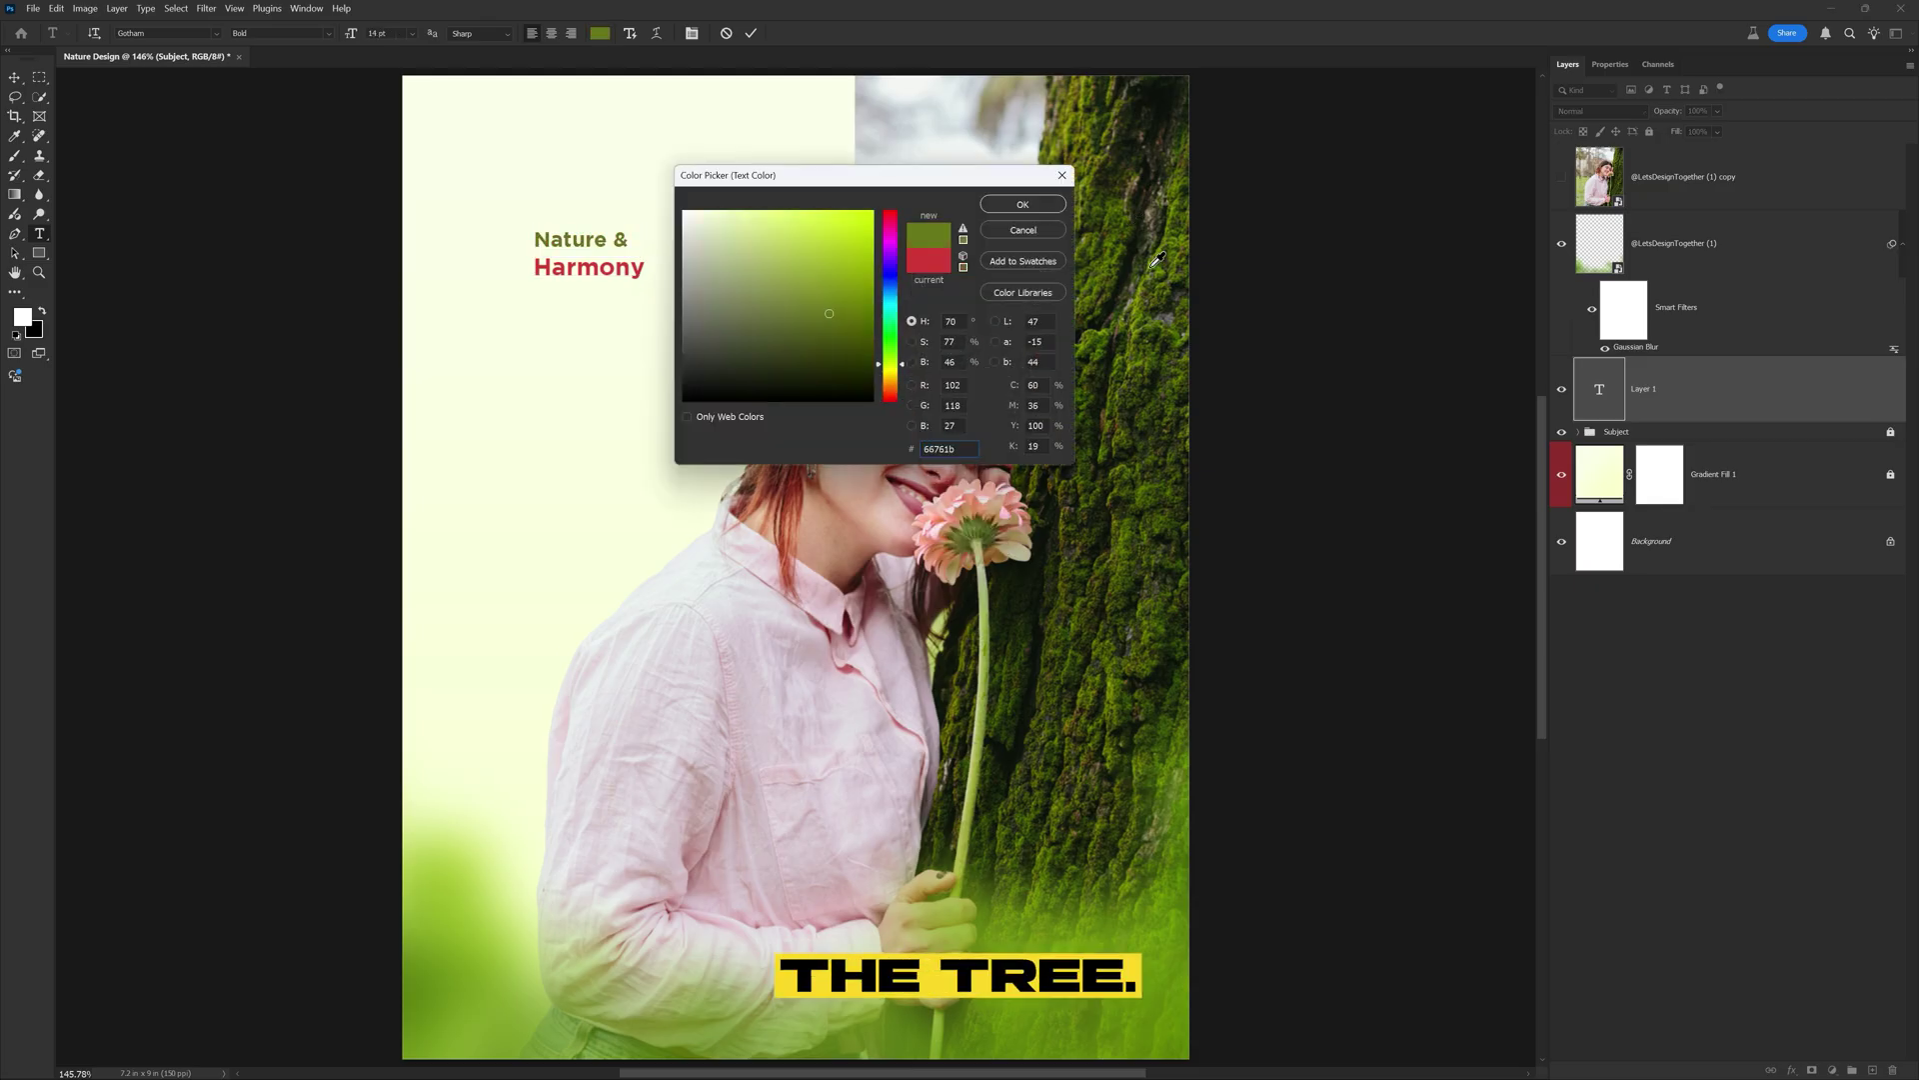
pyautogui.click(1124, 266)
pyautogui.click(1133, 436)
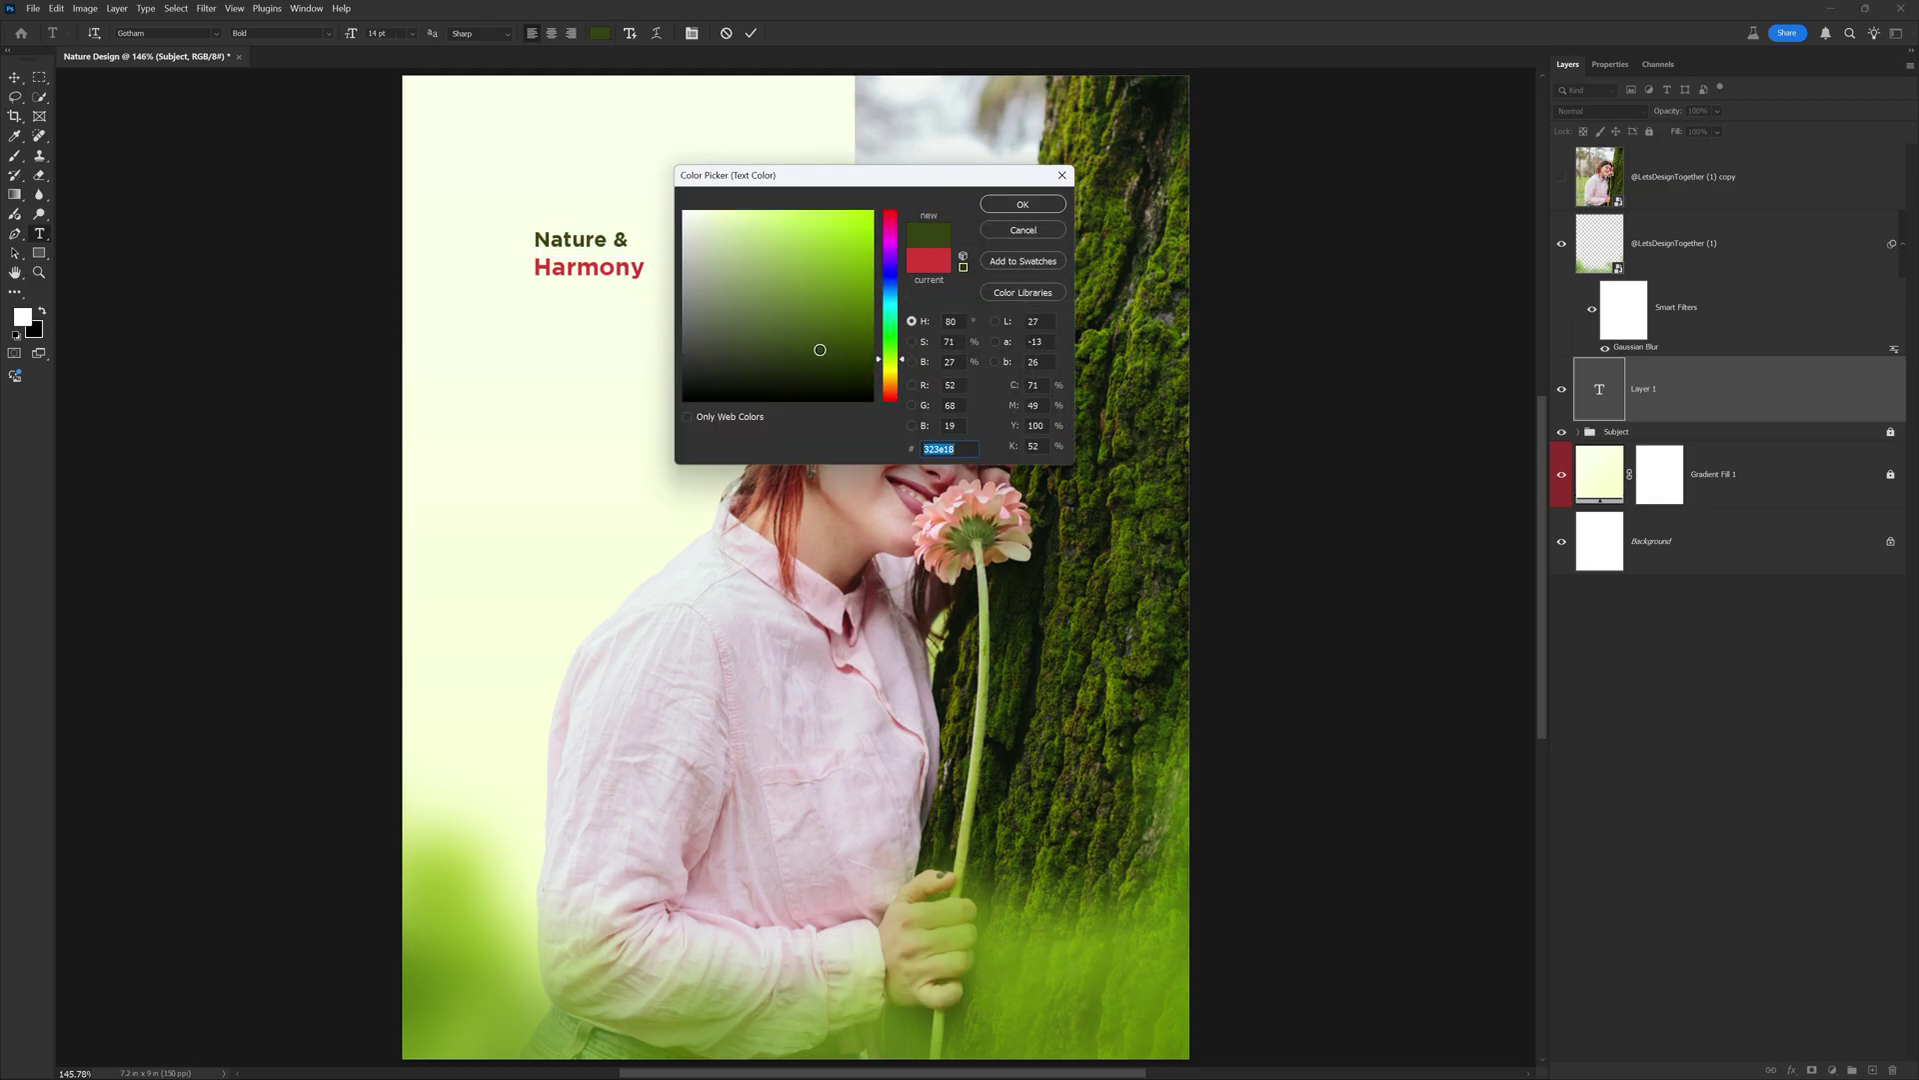
# - Recolour the word 'Harmony' with a green sampled from the photo
pyautogui.click(1016, 206)
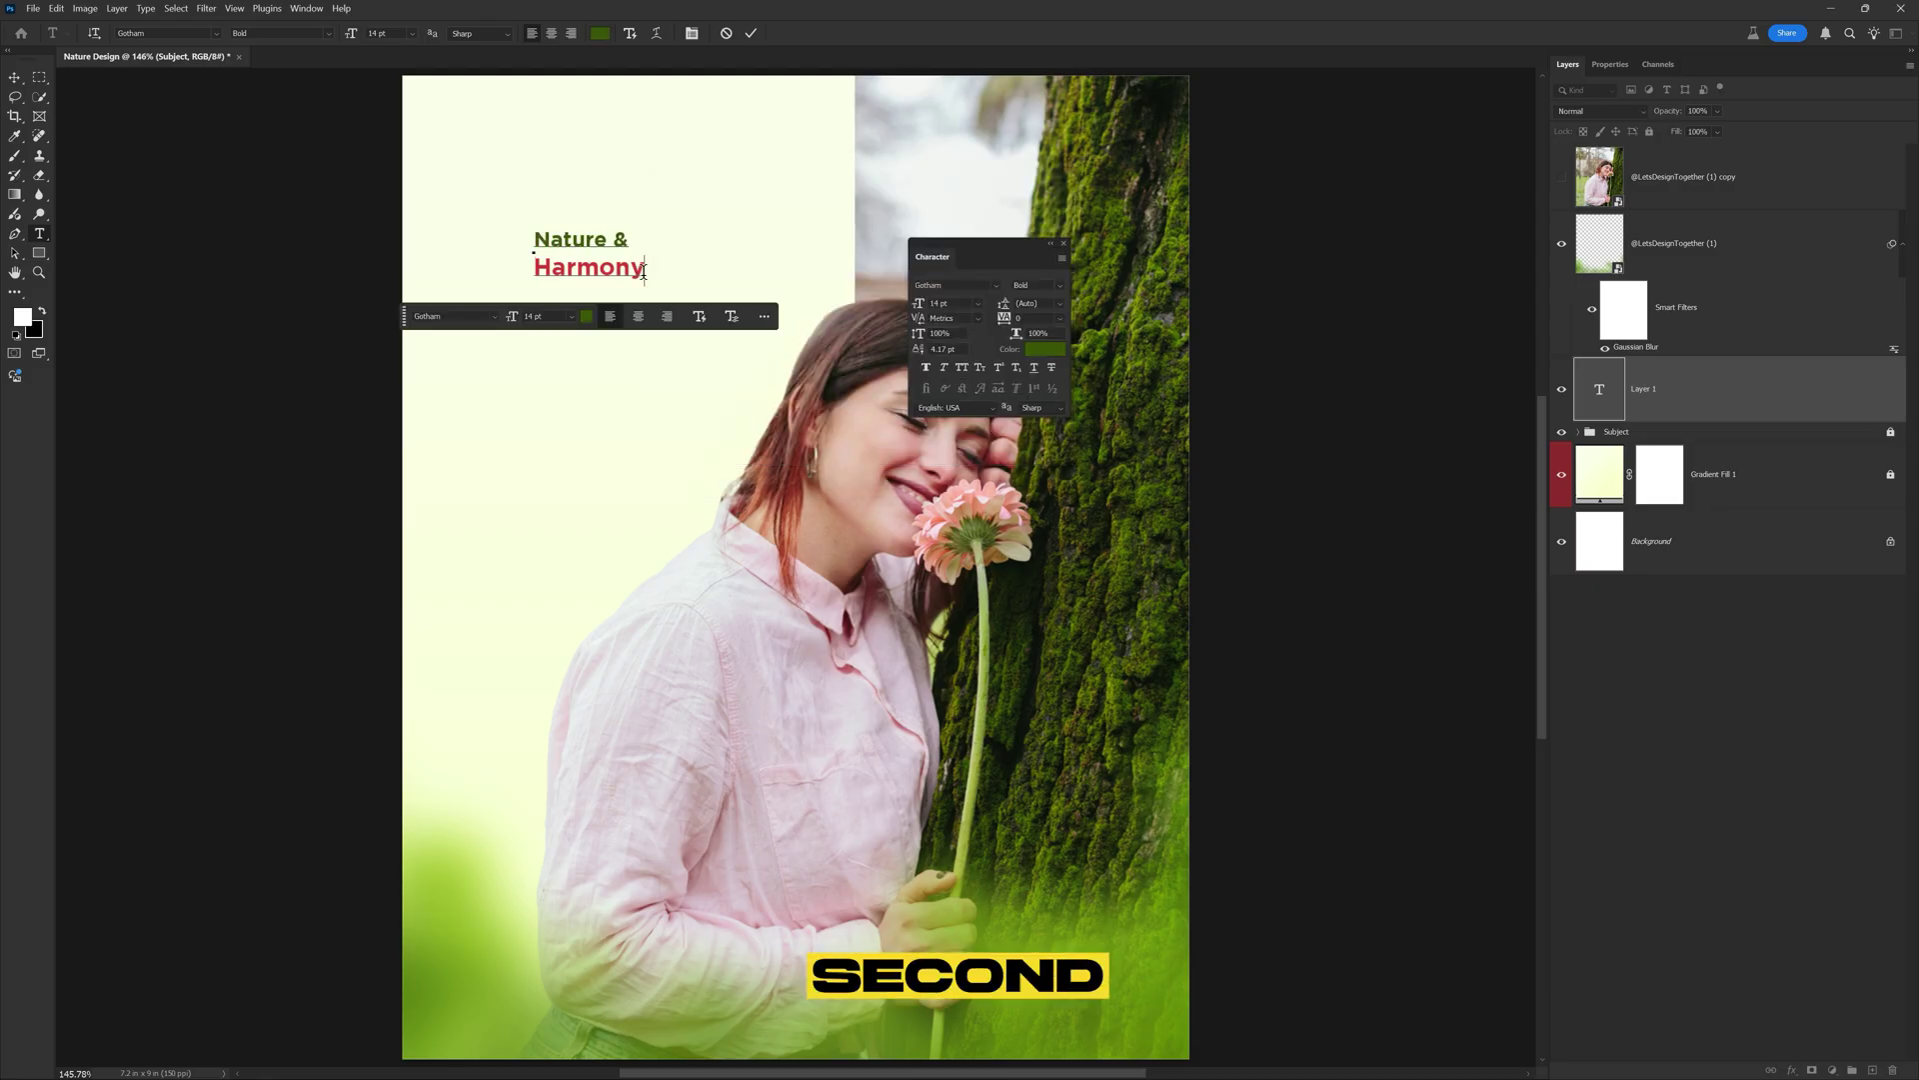
pyautogui.doubleClick(636, 271)
pyautogui.click(587, 316)
pyautogui.click(1073, 937)
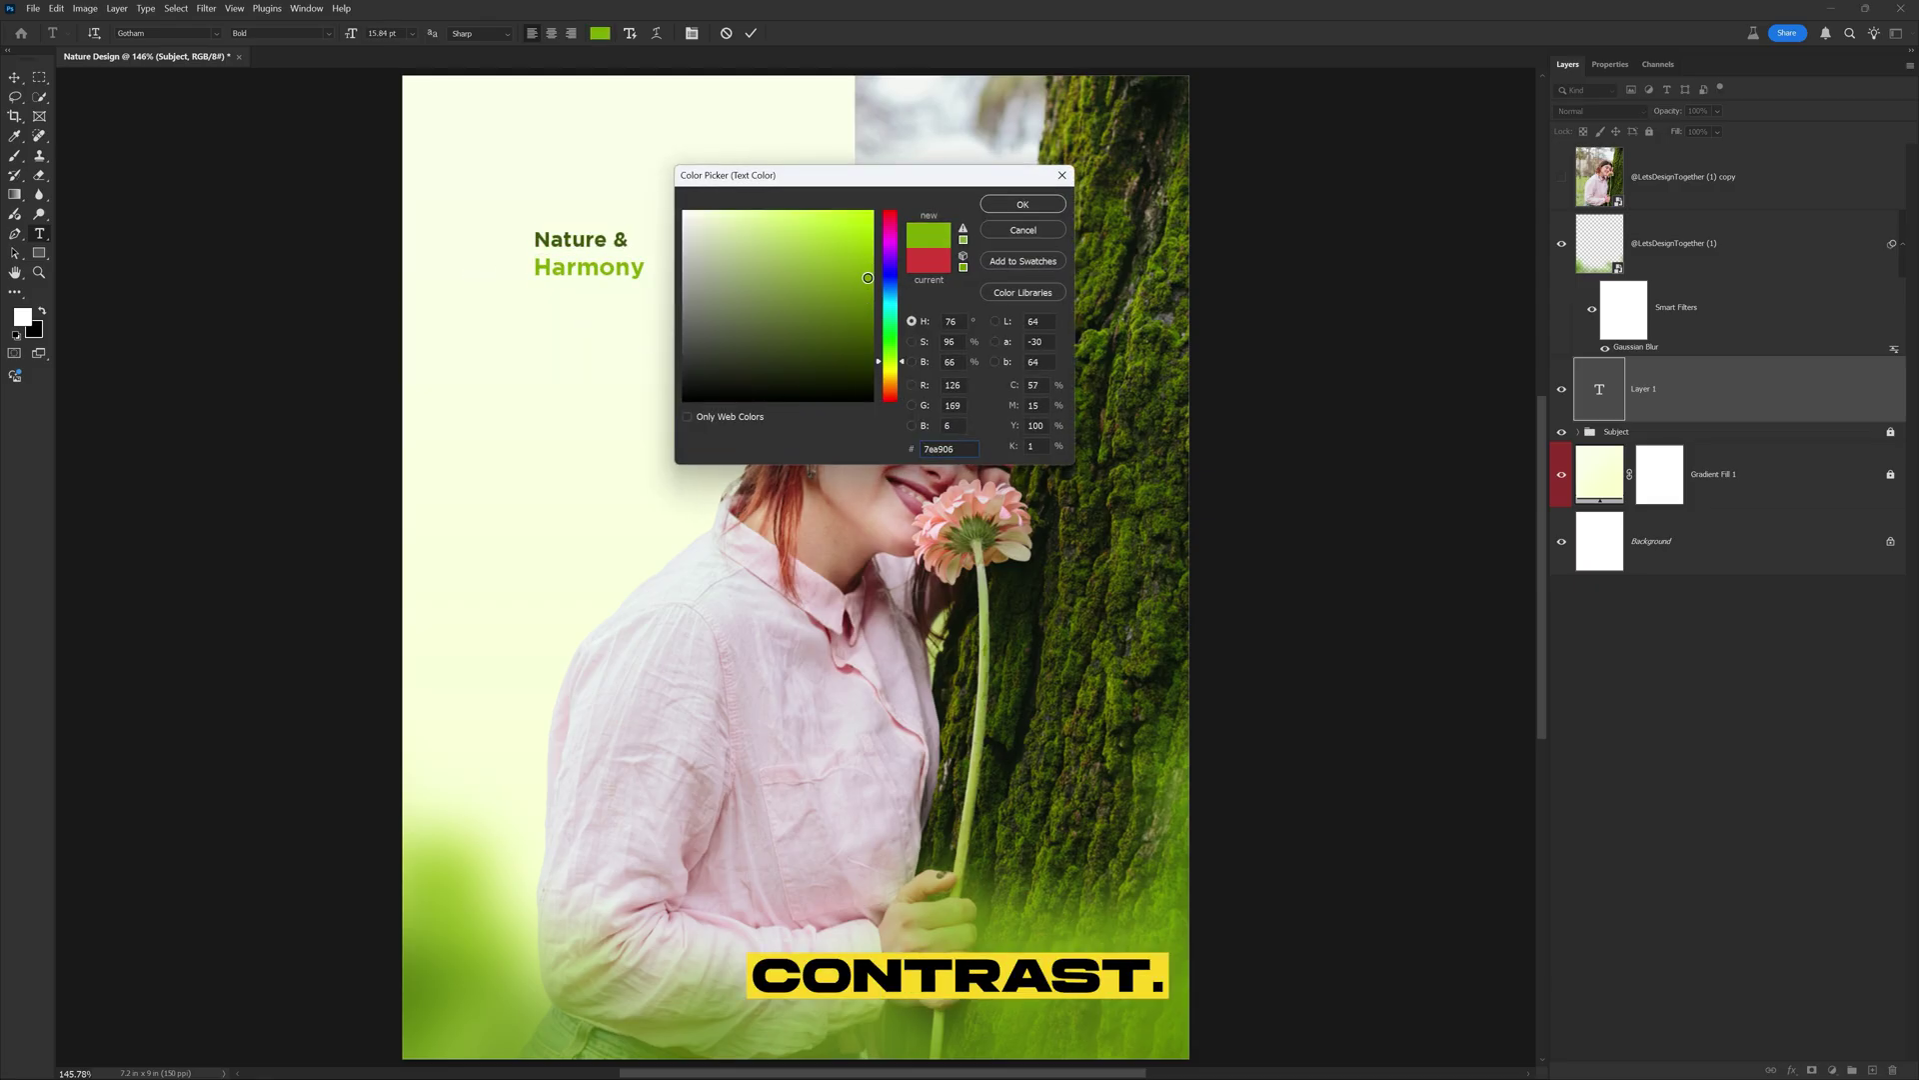
pyautogui.click(1023, 204)
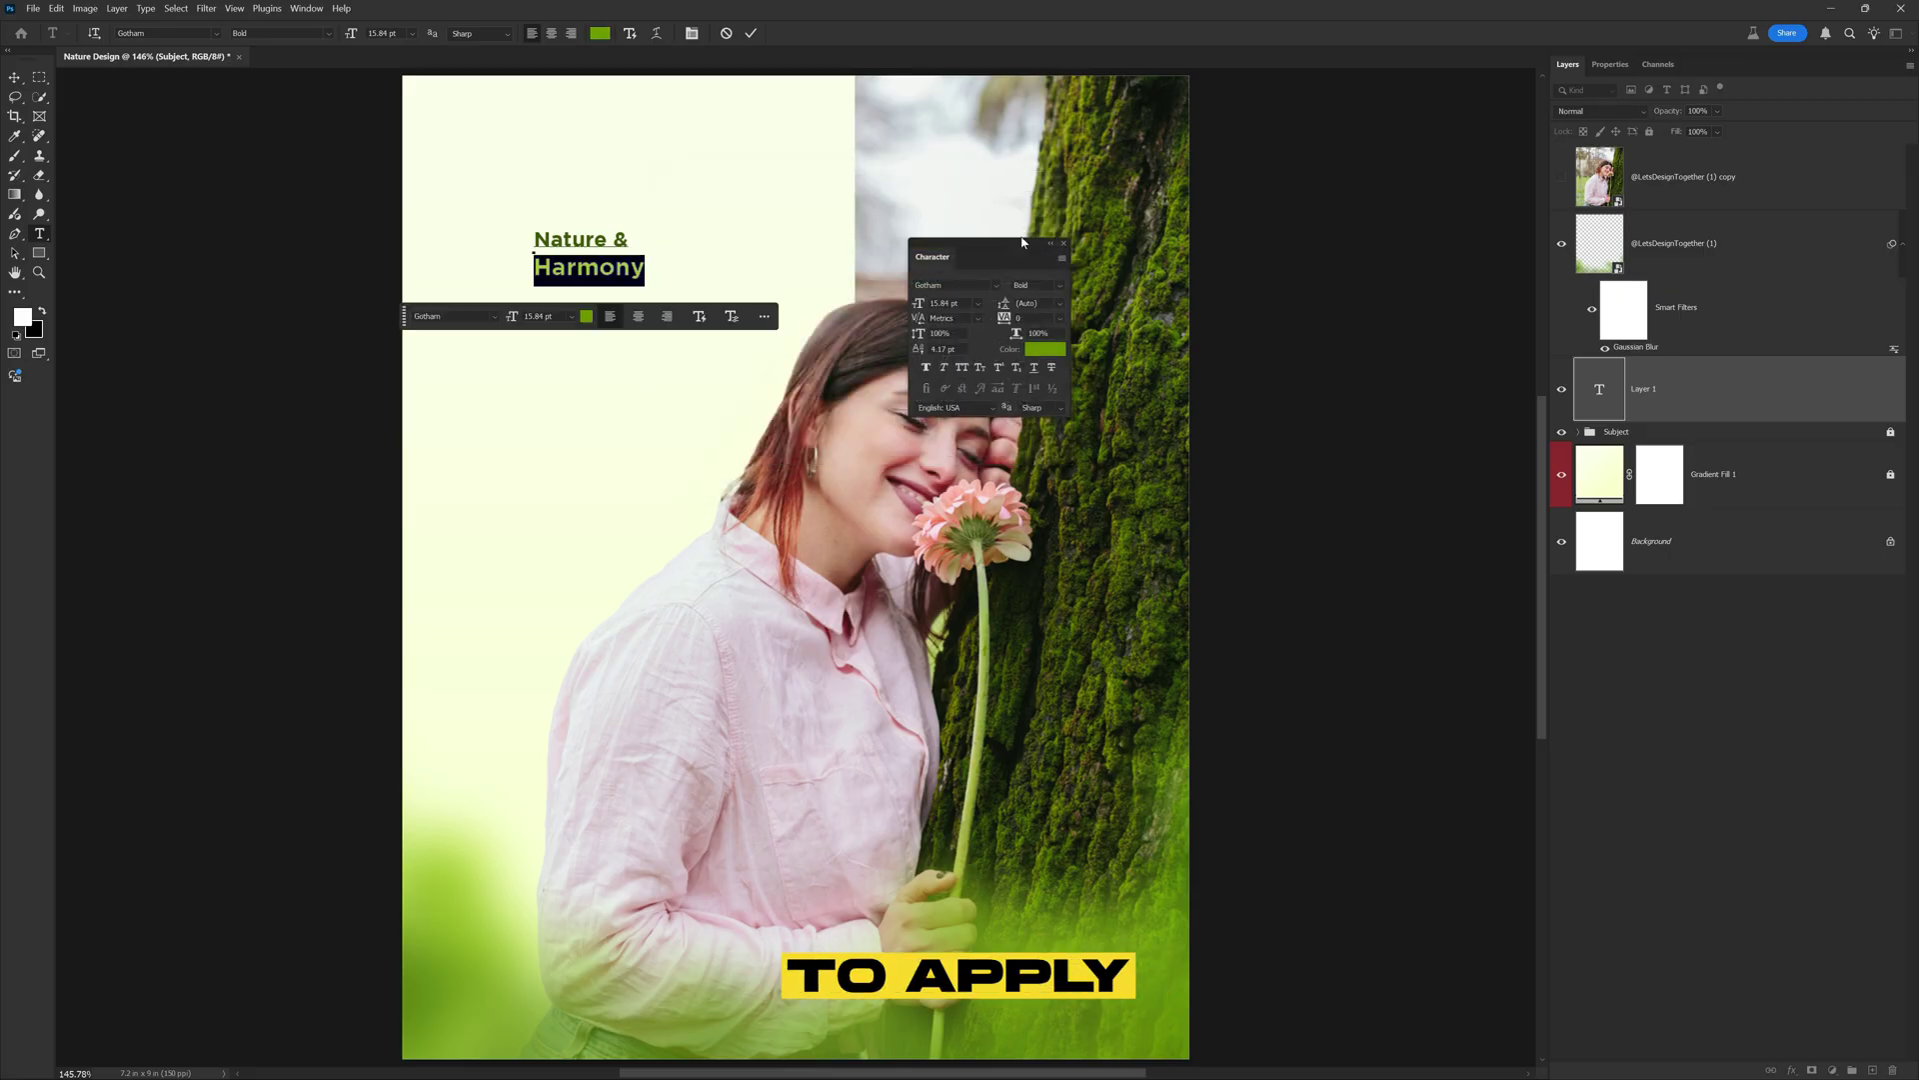
# - Tighten the heading's line spacing, then scale it up and shift it left
pyautogui.moveTo(929, 348); pyautogui.dragTo(925, 350)
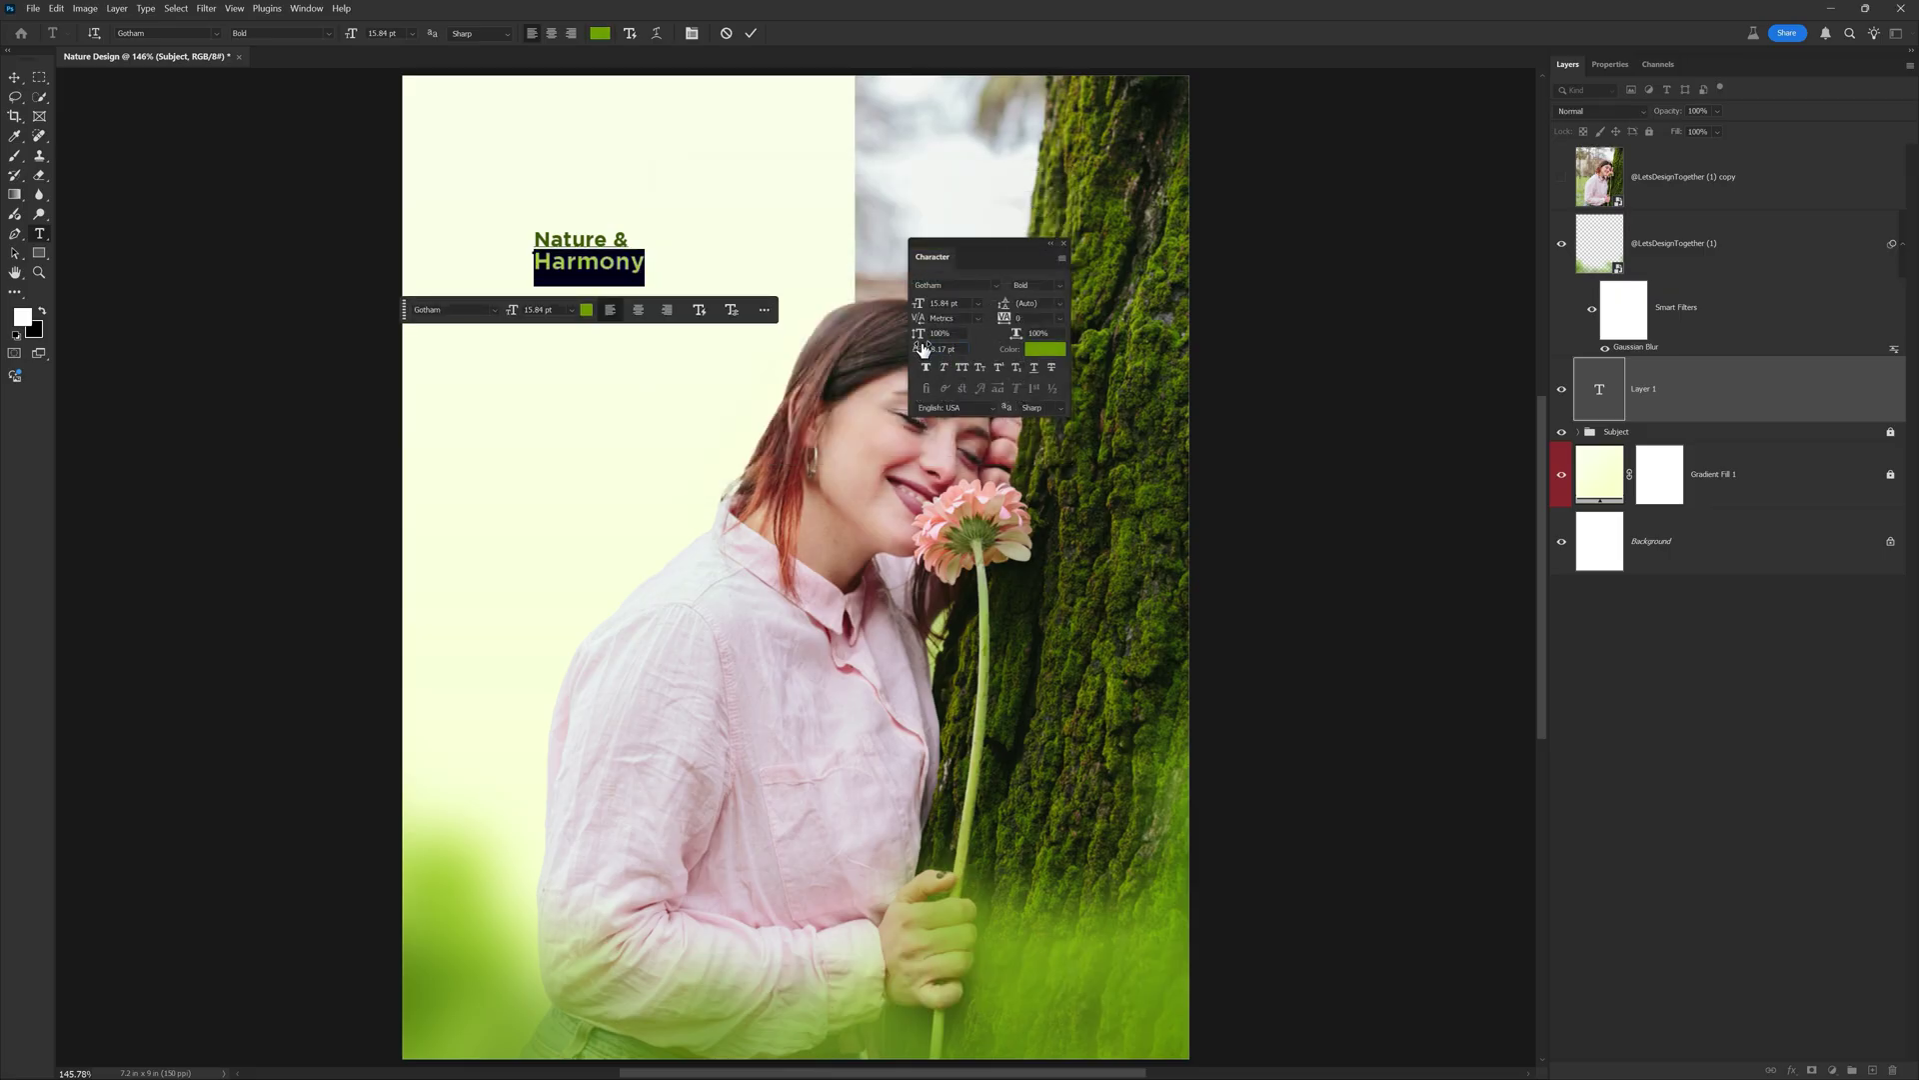
pyautogui.click(751, 33)
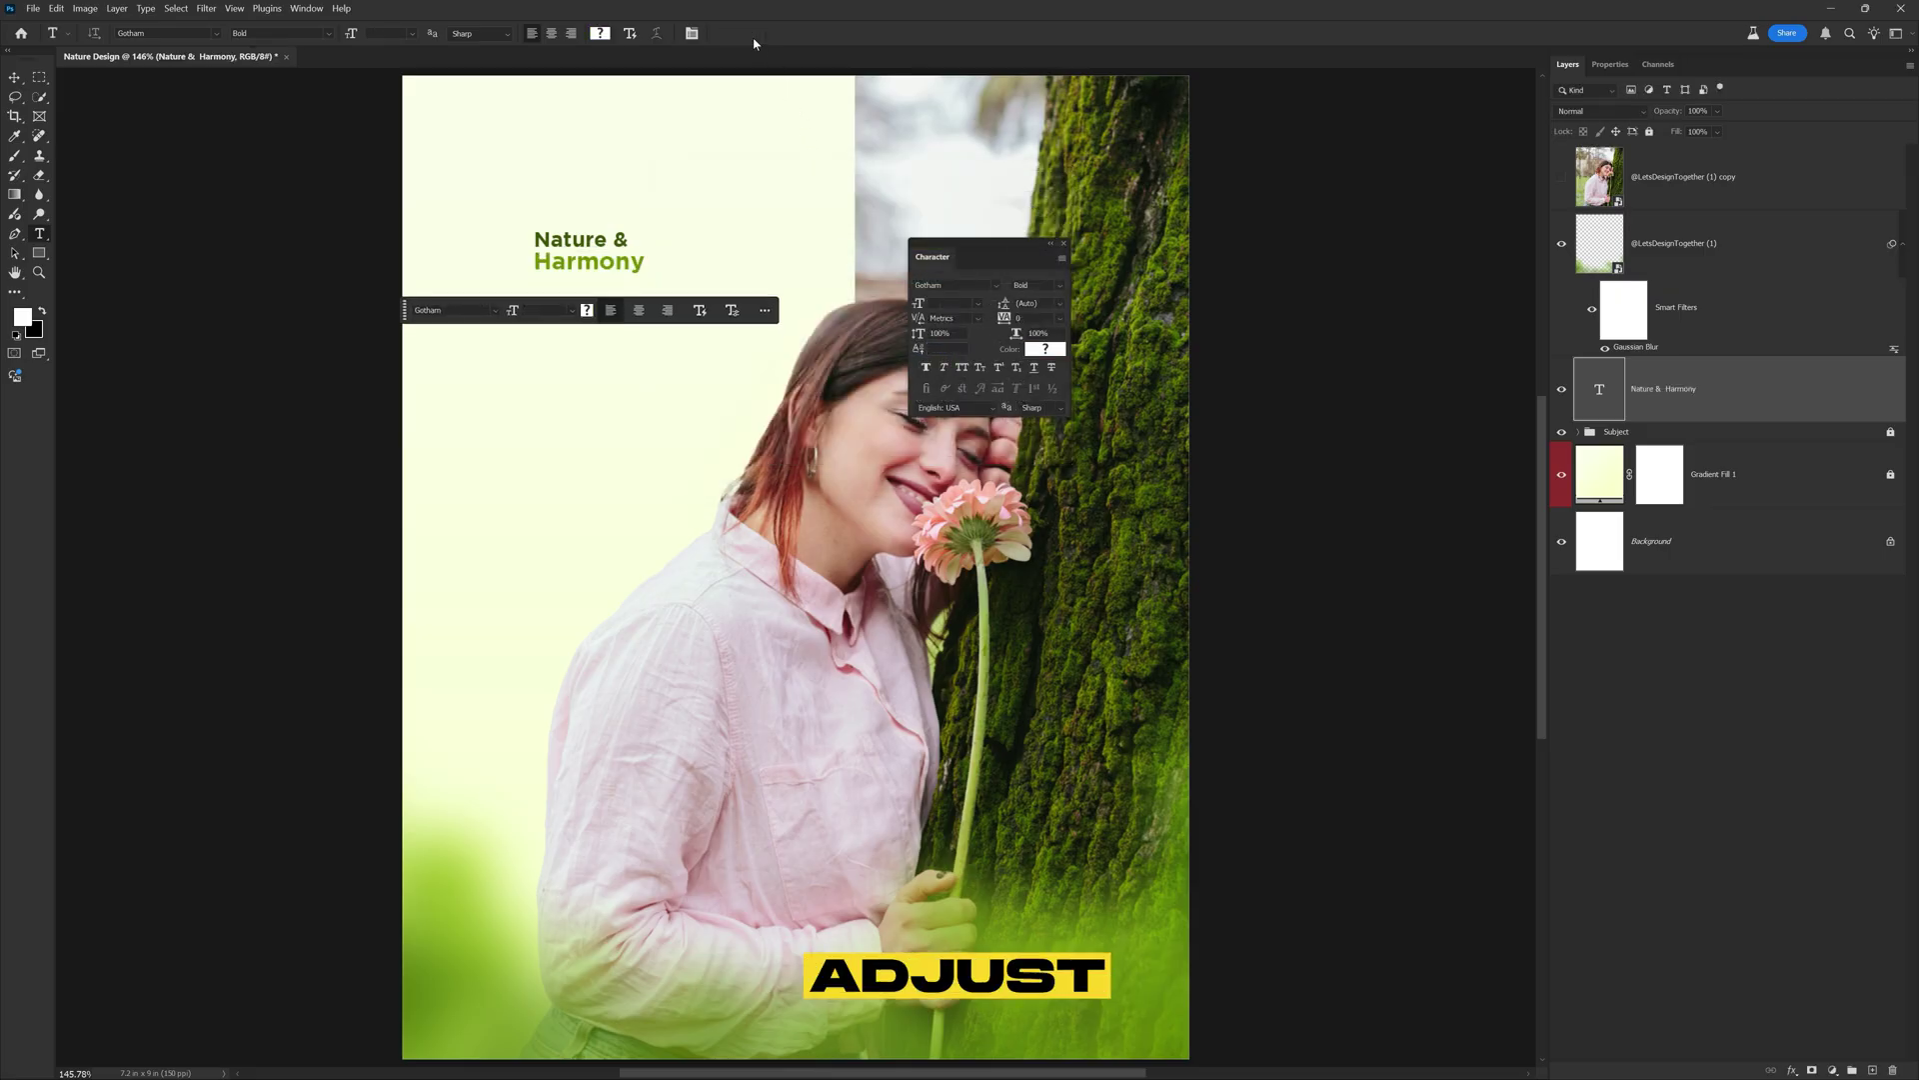
pyautogui.hotkey('ctrl', 't')
pyautogui.moveTo(646, 272); pyautogui.dragTo(584, 293)
pyautogui.moveTo(707, 364); pyautogui.dragTo(682, 332)
pyautogui.press('Return')
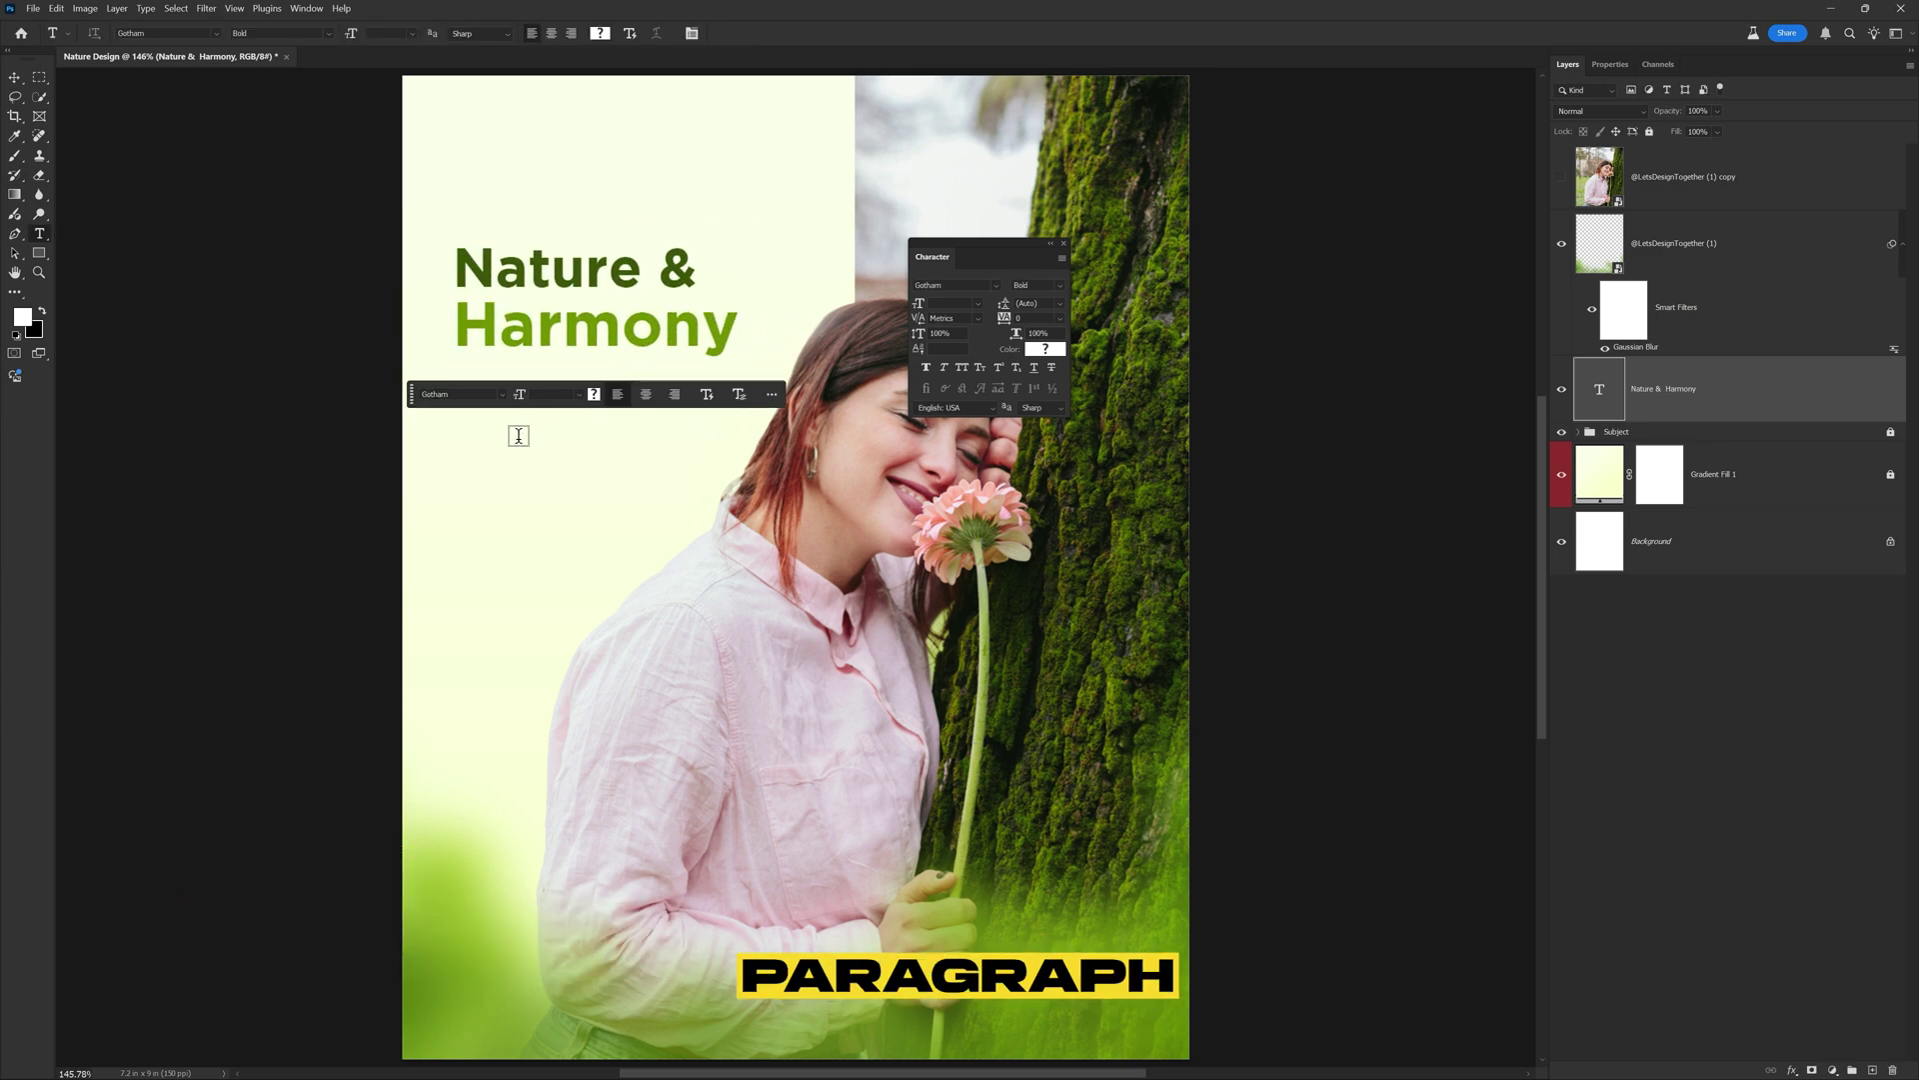
# - Start a text layer below the heading and copy the three paragraph lines from the script notes
pyautogui.click(470, 455)
pyautogui.hotkey('alt', 'Tab')
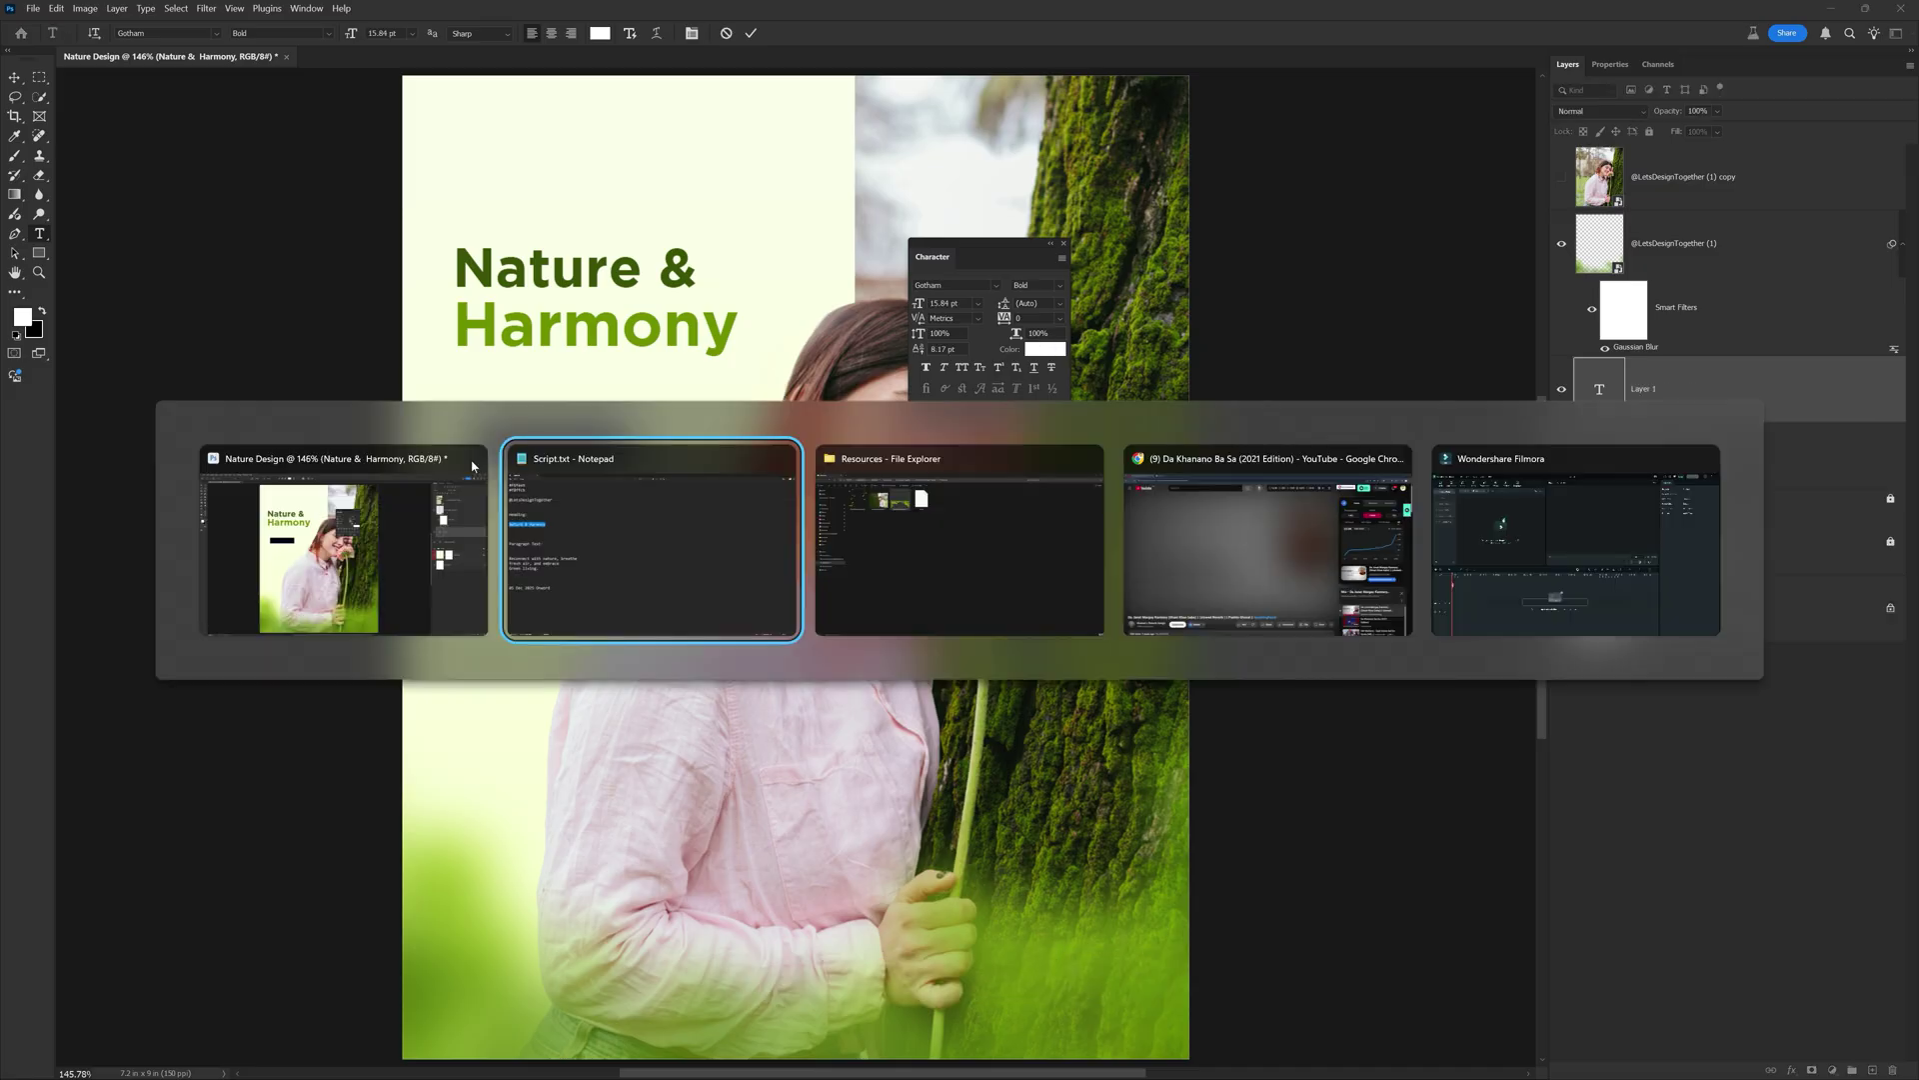
pyautogui.hotkey('shift', 'Down')
pyautogui.hotkey('shift', 'Down')
pyautogui.hotkey('shift', 'End')
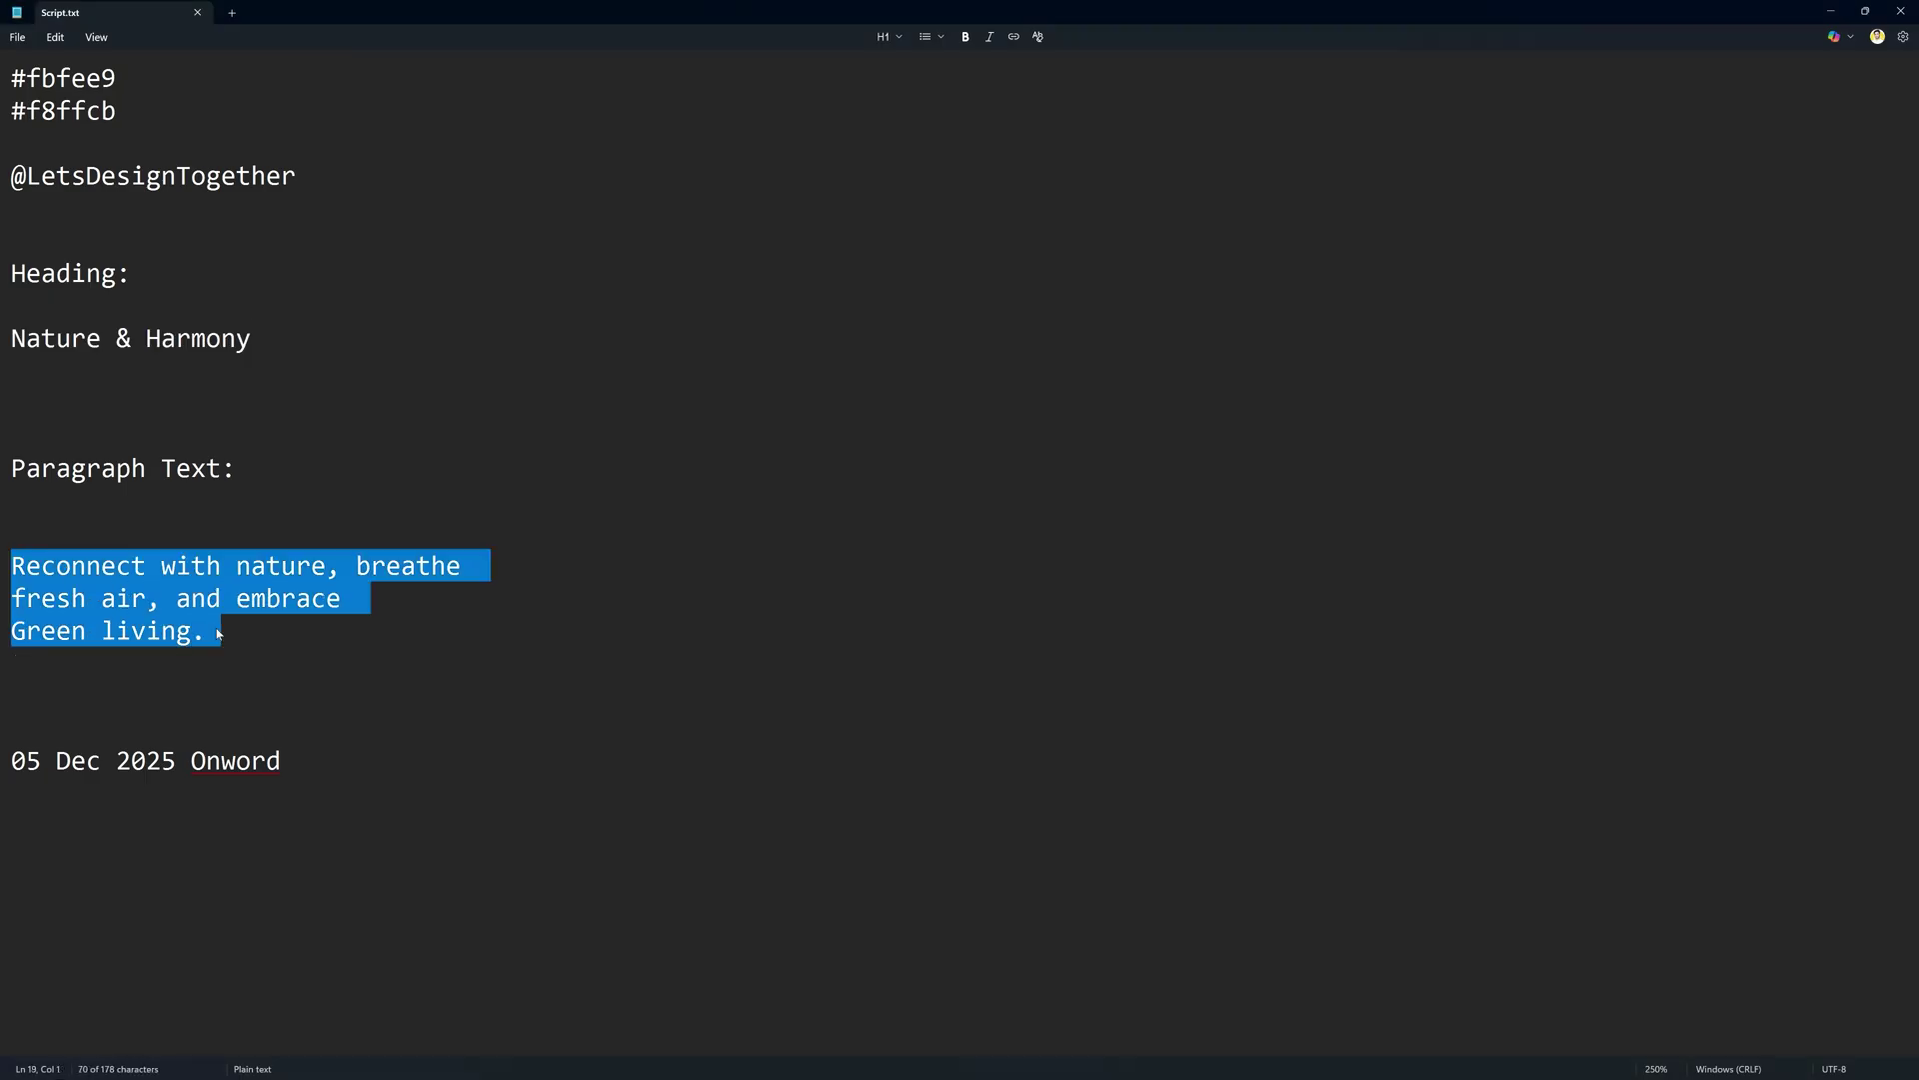
pyautogui.hotkey('ctrl', 'c')
pyautogui.hotkey('alt', 'Tab')
# - Paste the paragraph and set it in Book weight, dark green sampled from 'Nature'
pyautogui.hotkey('ctrl', 'v')
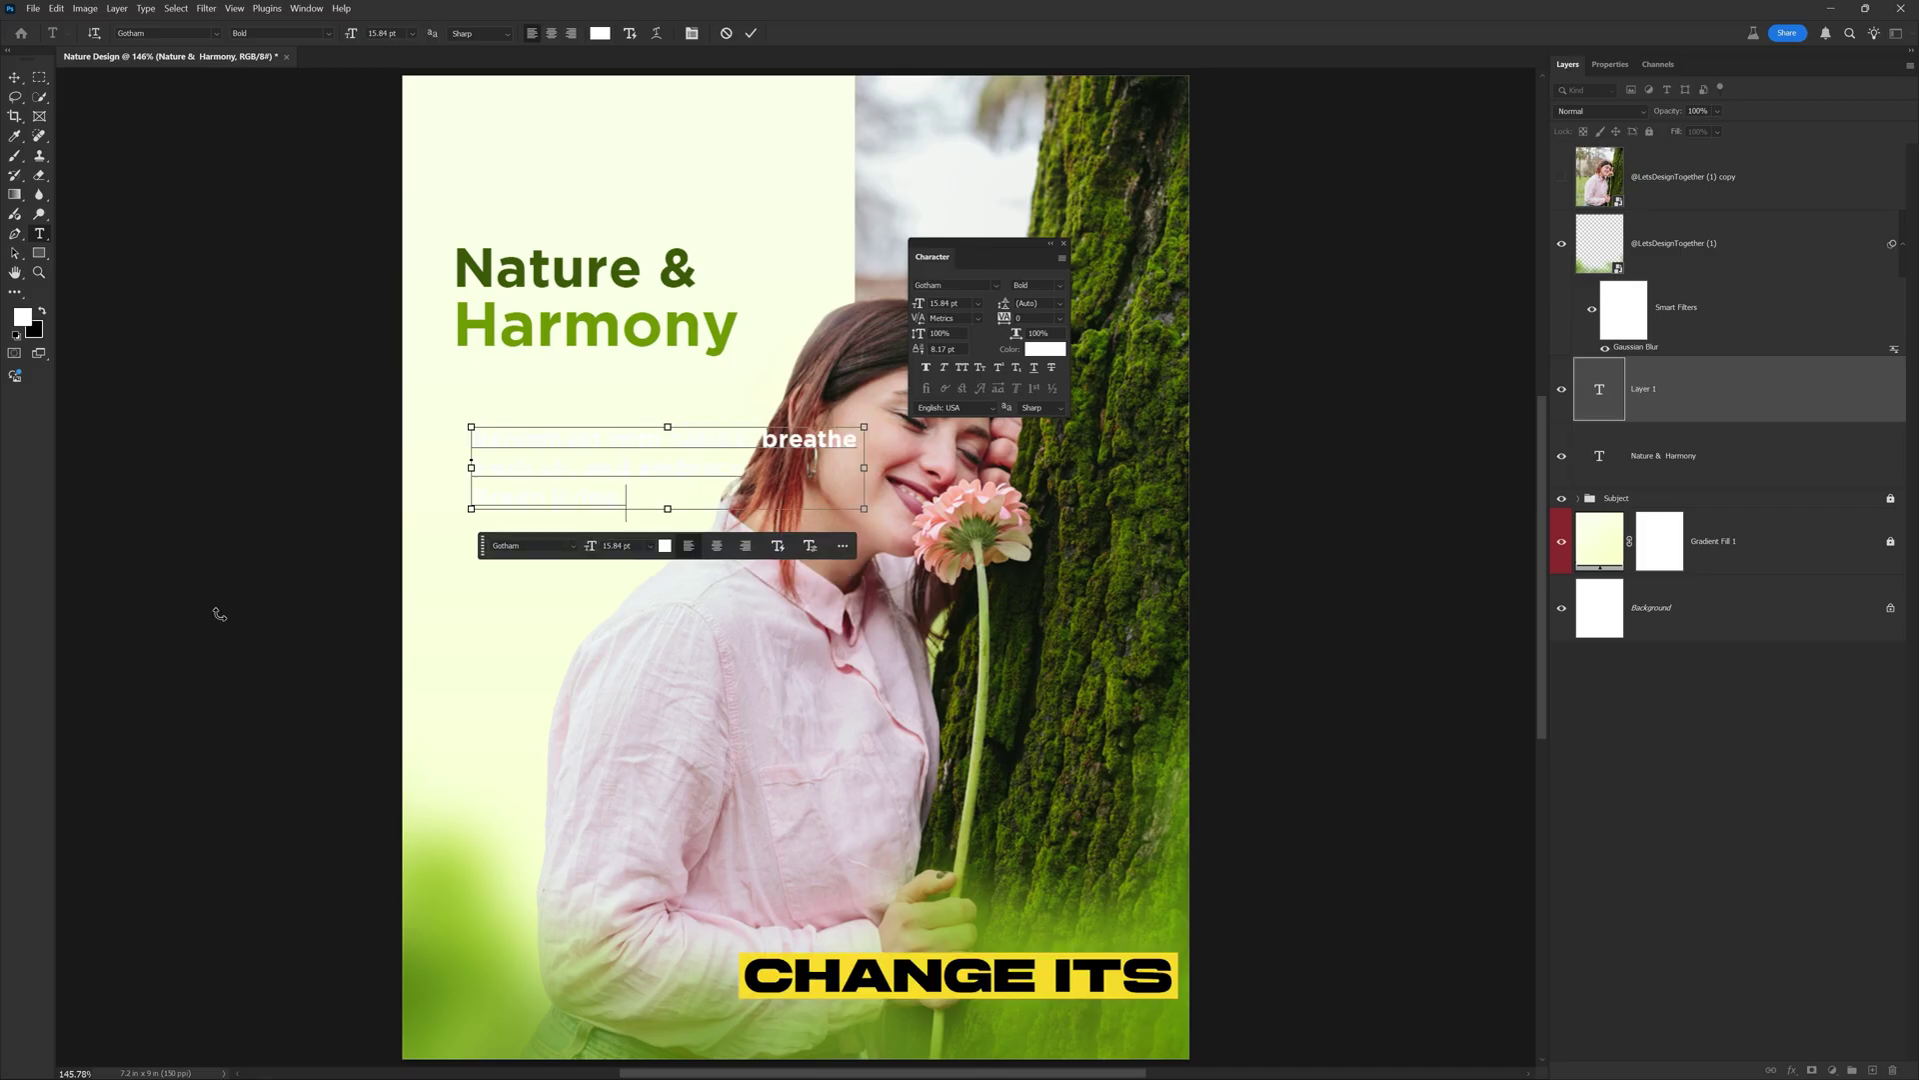
pyautogui.click(664, 546)
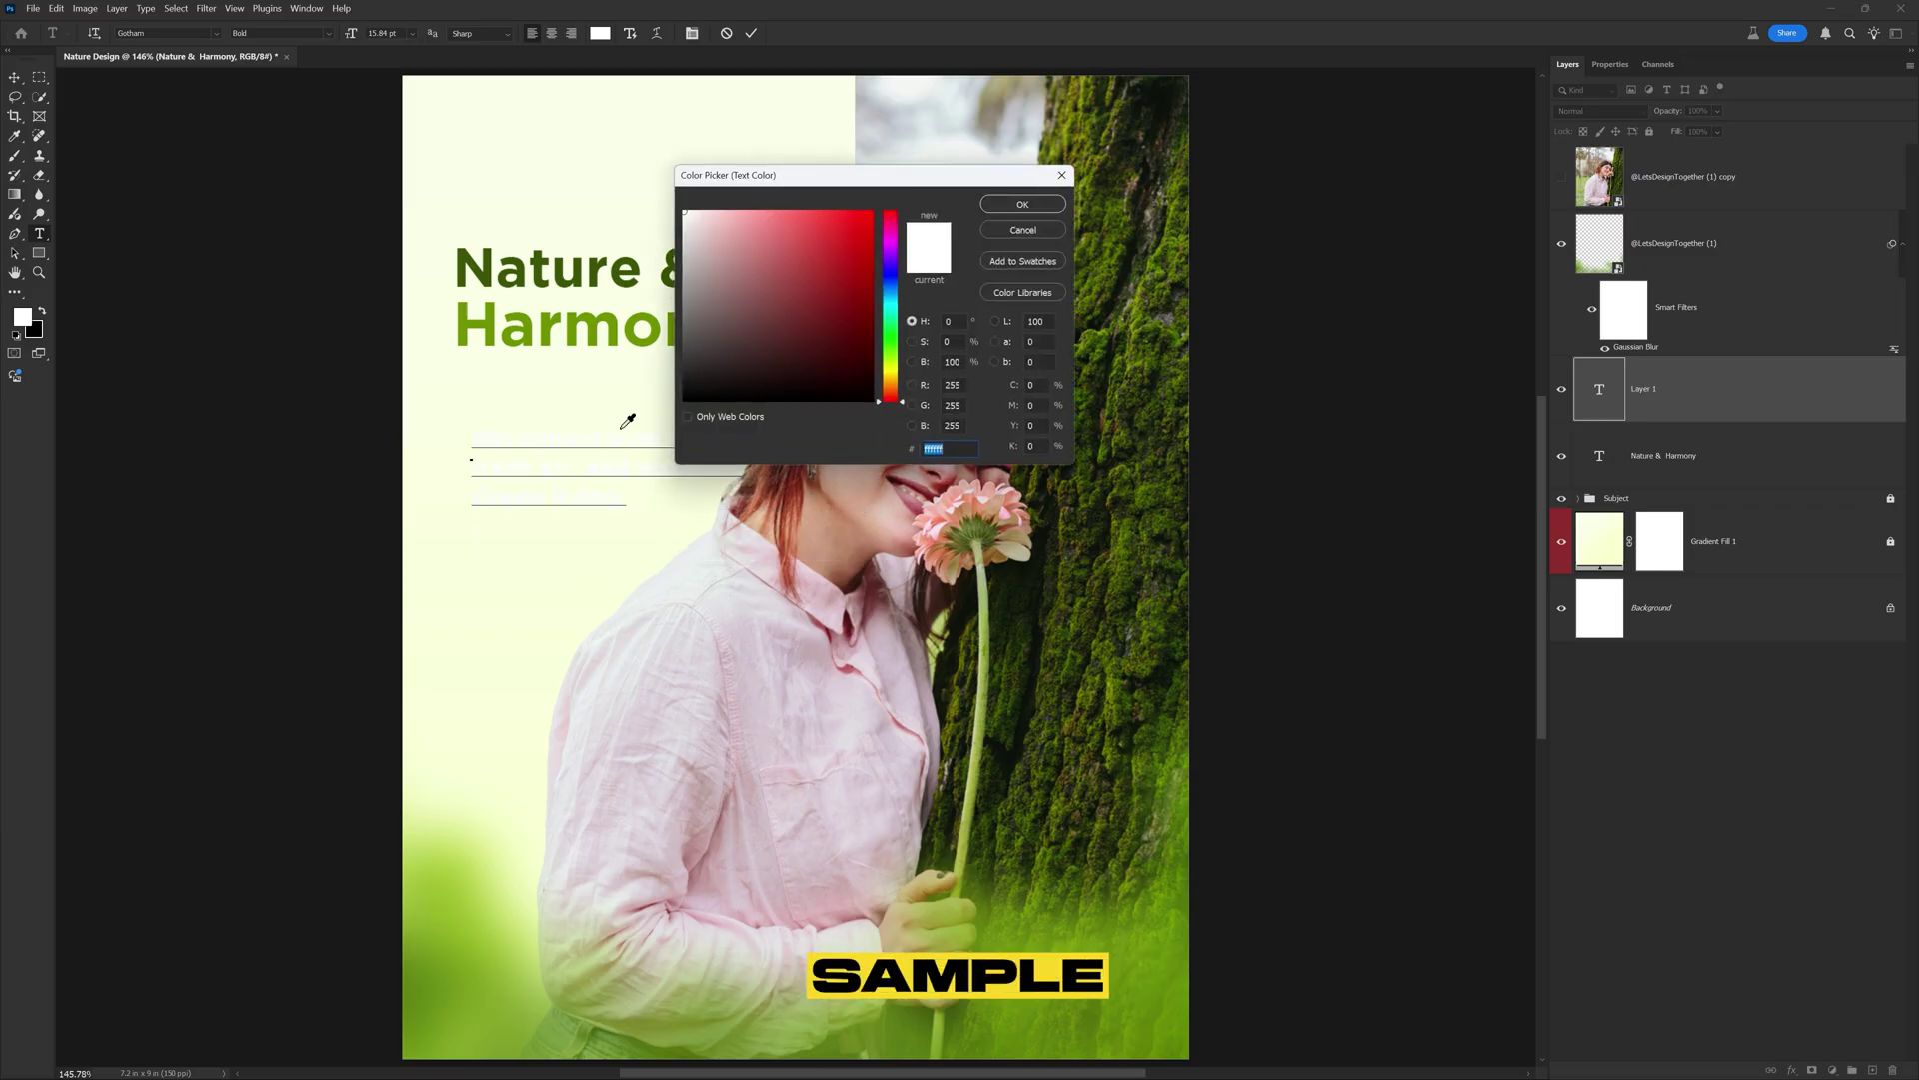
pyautogui.click(497, 262)
pyautogui.click(1023, 204)
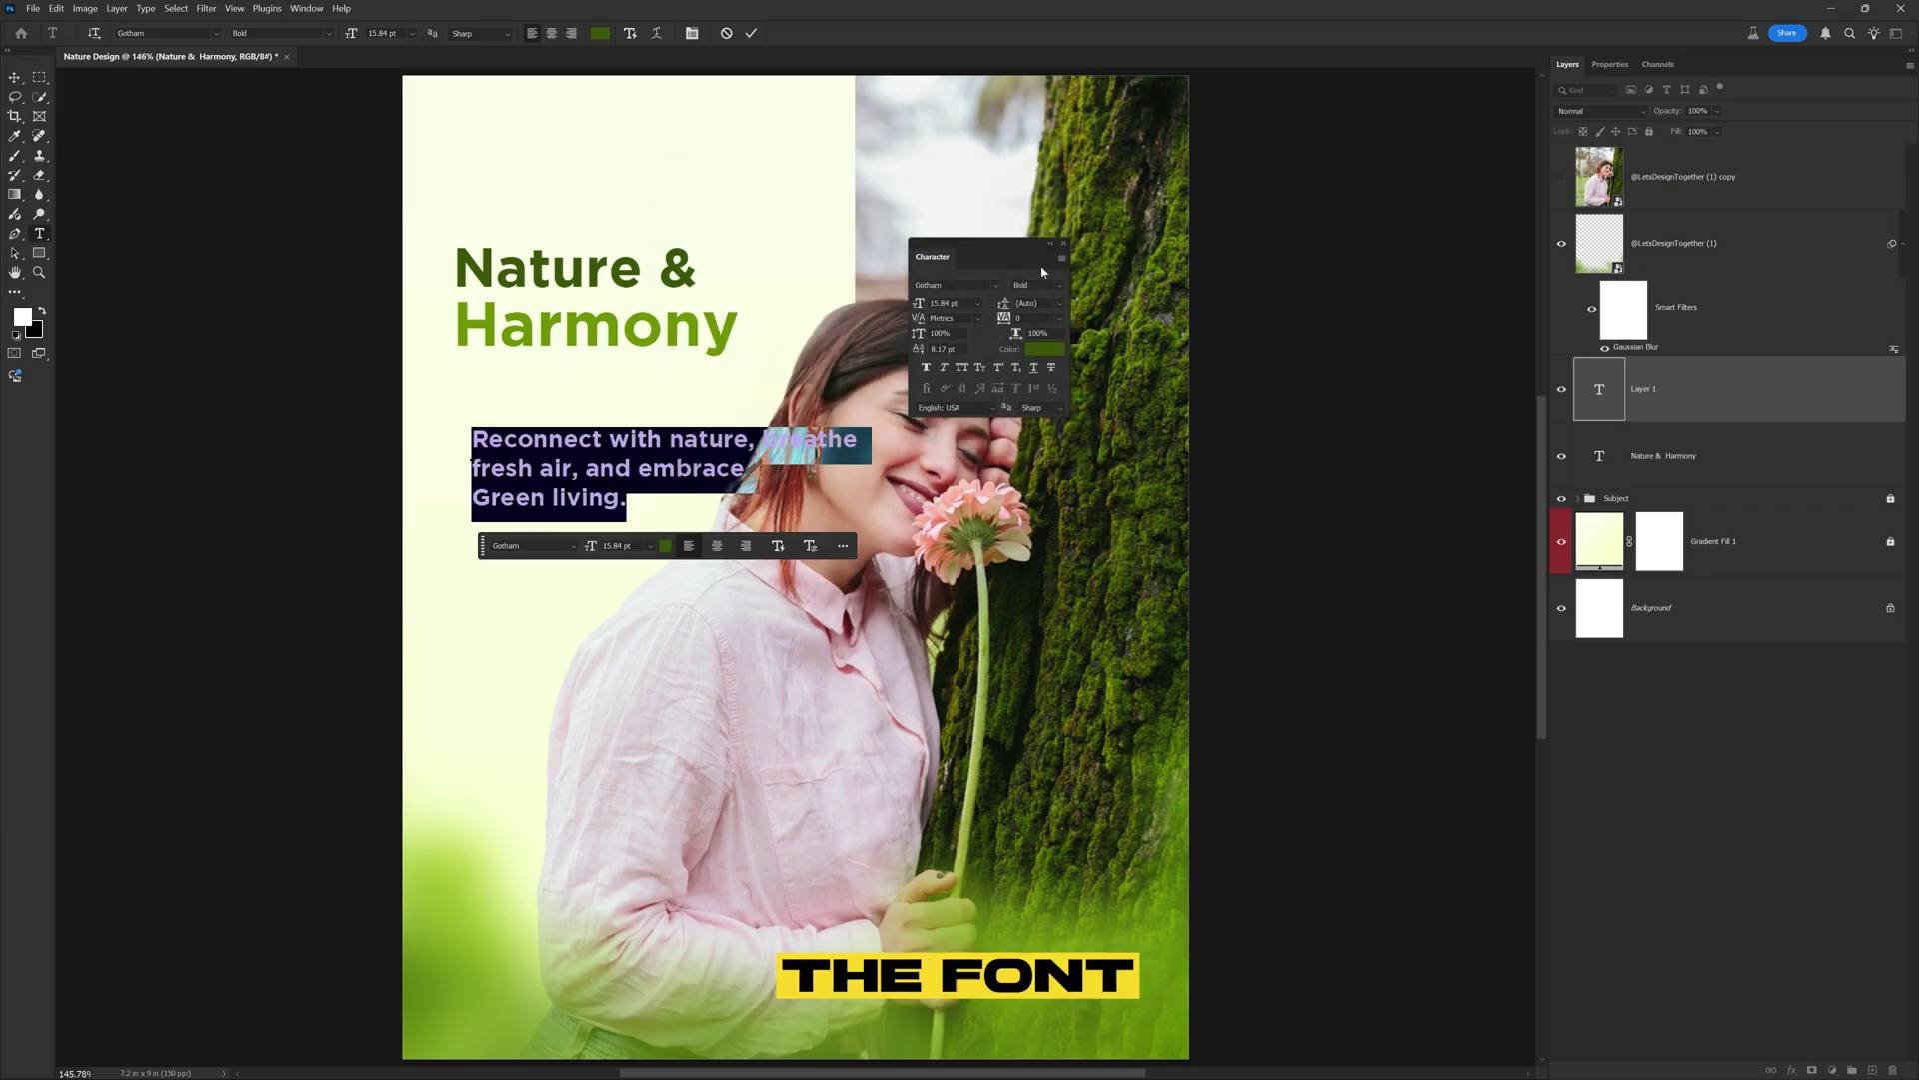
pyautogui.click(1058, 287)
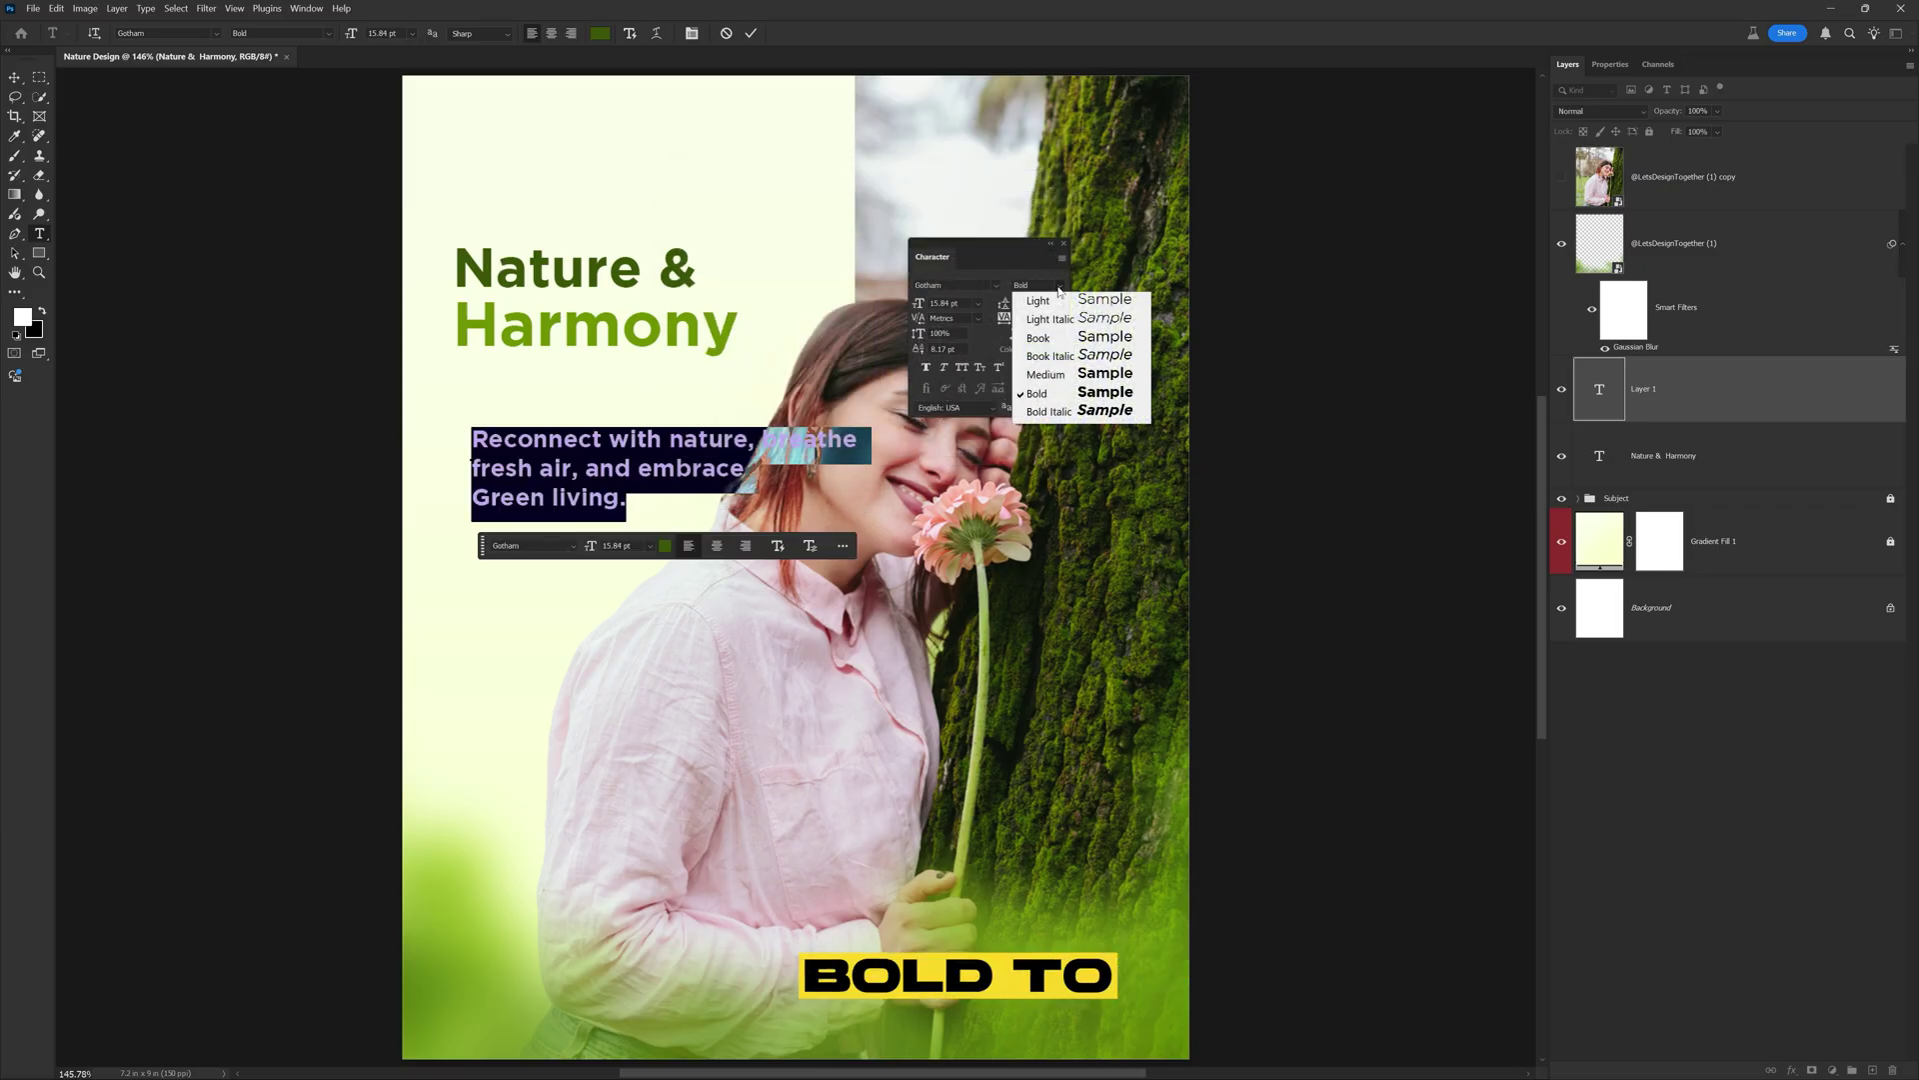
pyautogui.click(1045, 338)
pyautogui.click(677, 471)
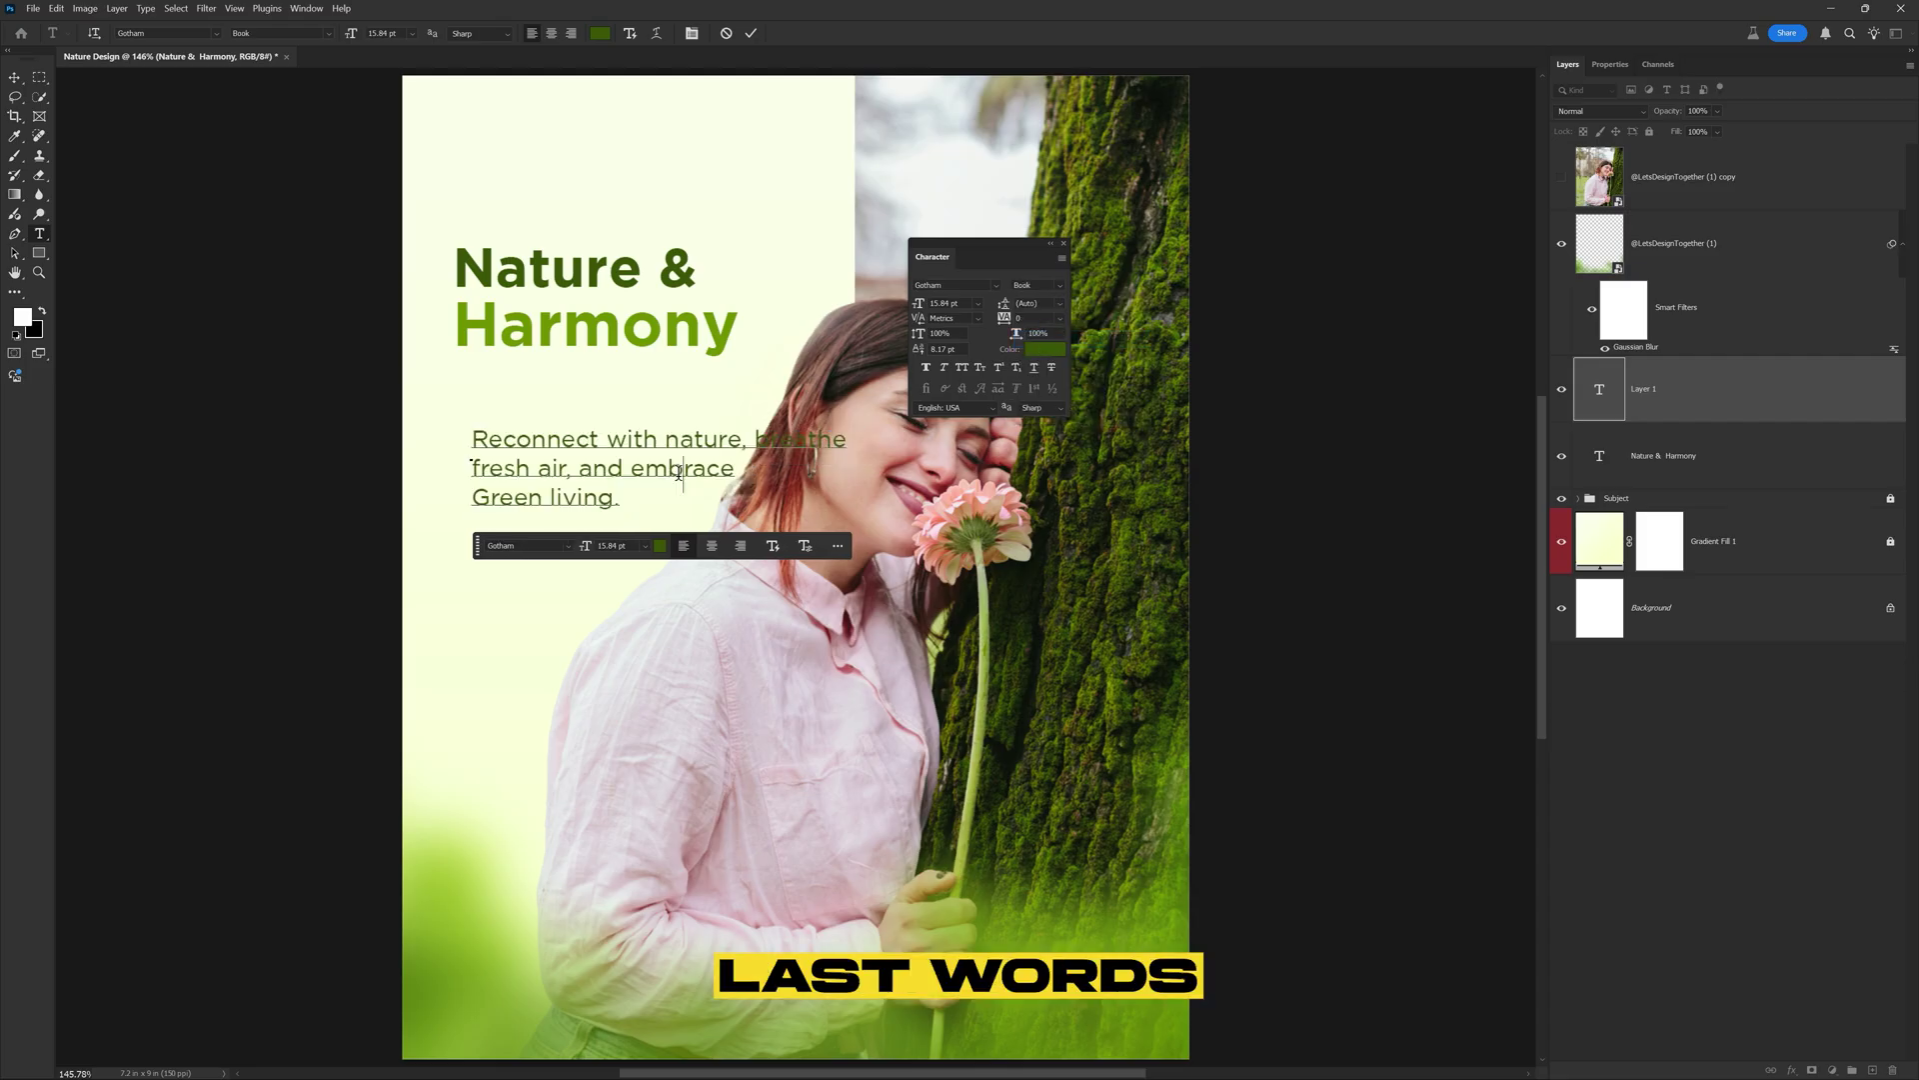
# - Make 'Green living.' a lighter version of the Harmony green
pyautogui.moveTo(617, 503); pyautogui.dragTo(492, 498)
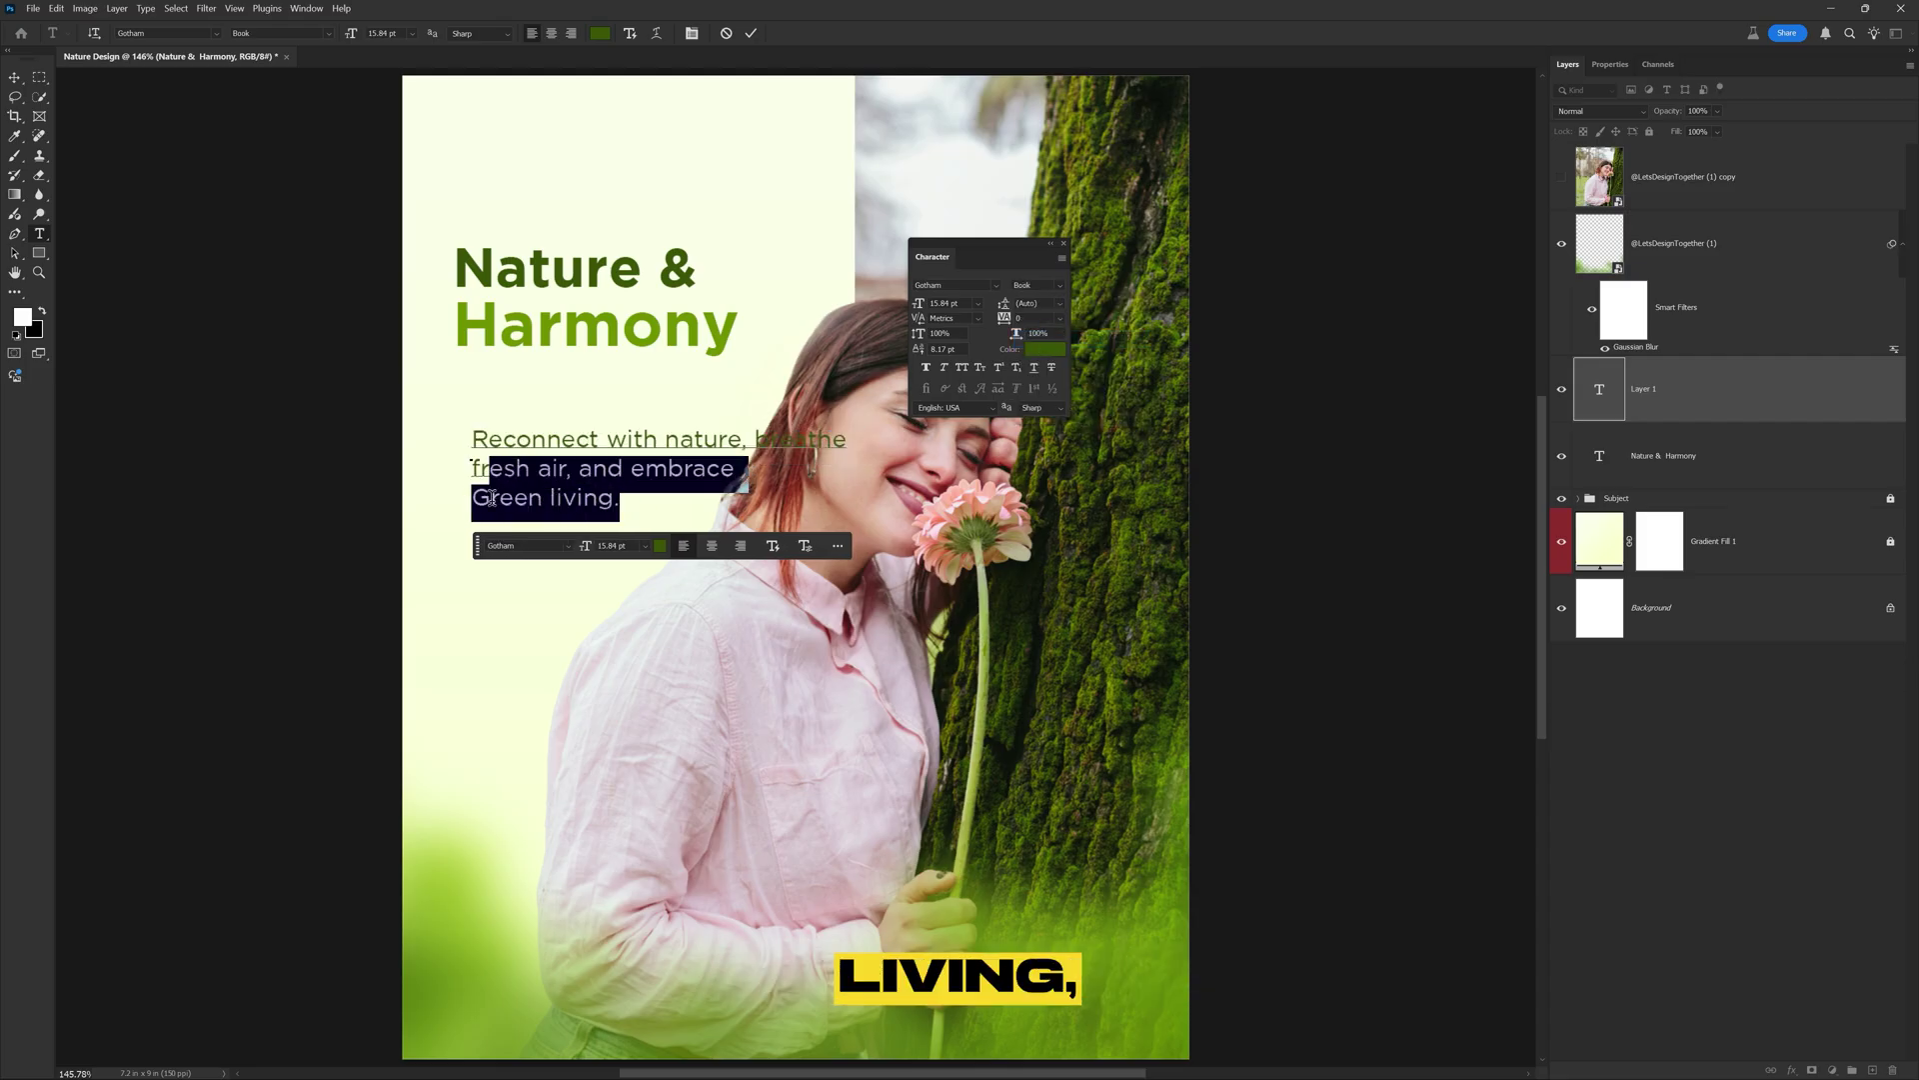
pyautogui.click(660, 545)
pyautogui.click(578, 327)
pyautogui.moveTo(871, 245); pyautogui.dragTo(847, 243)
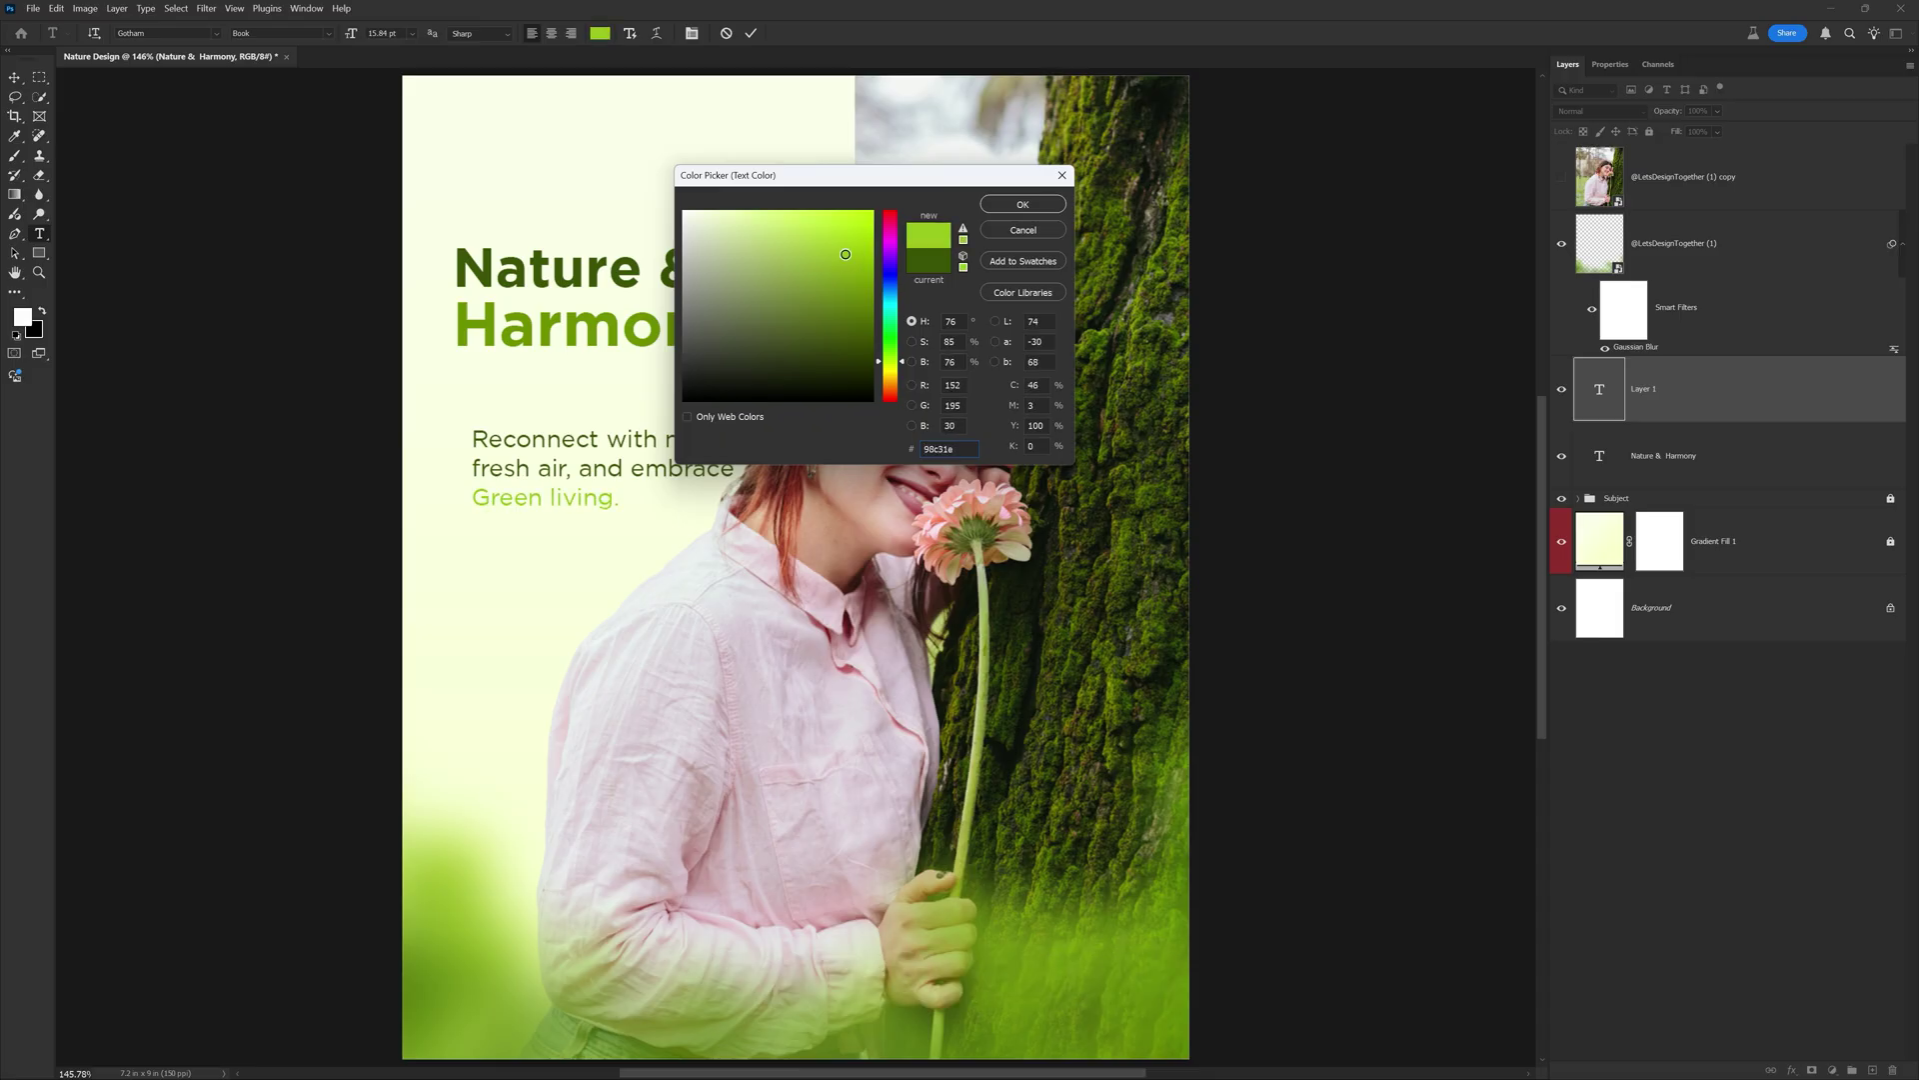
pyautogui.click(1018, 205)
pyautogui.click(752, 35)
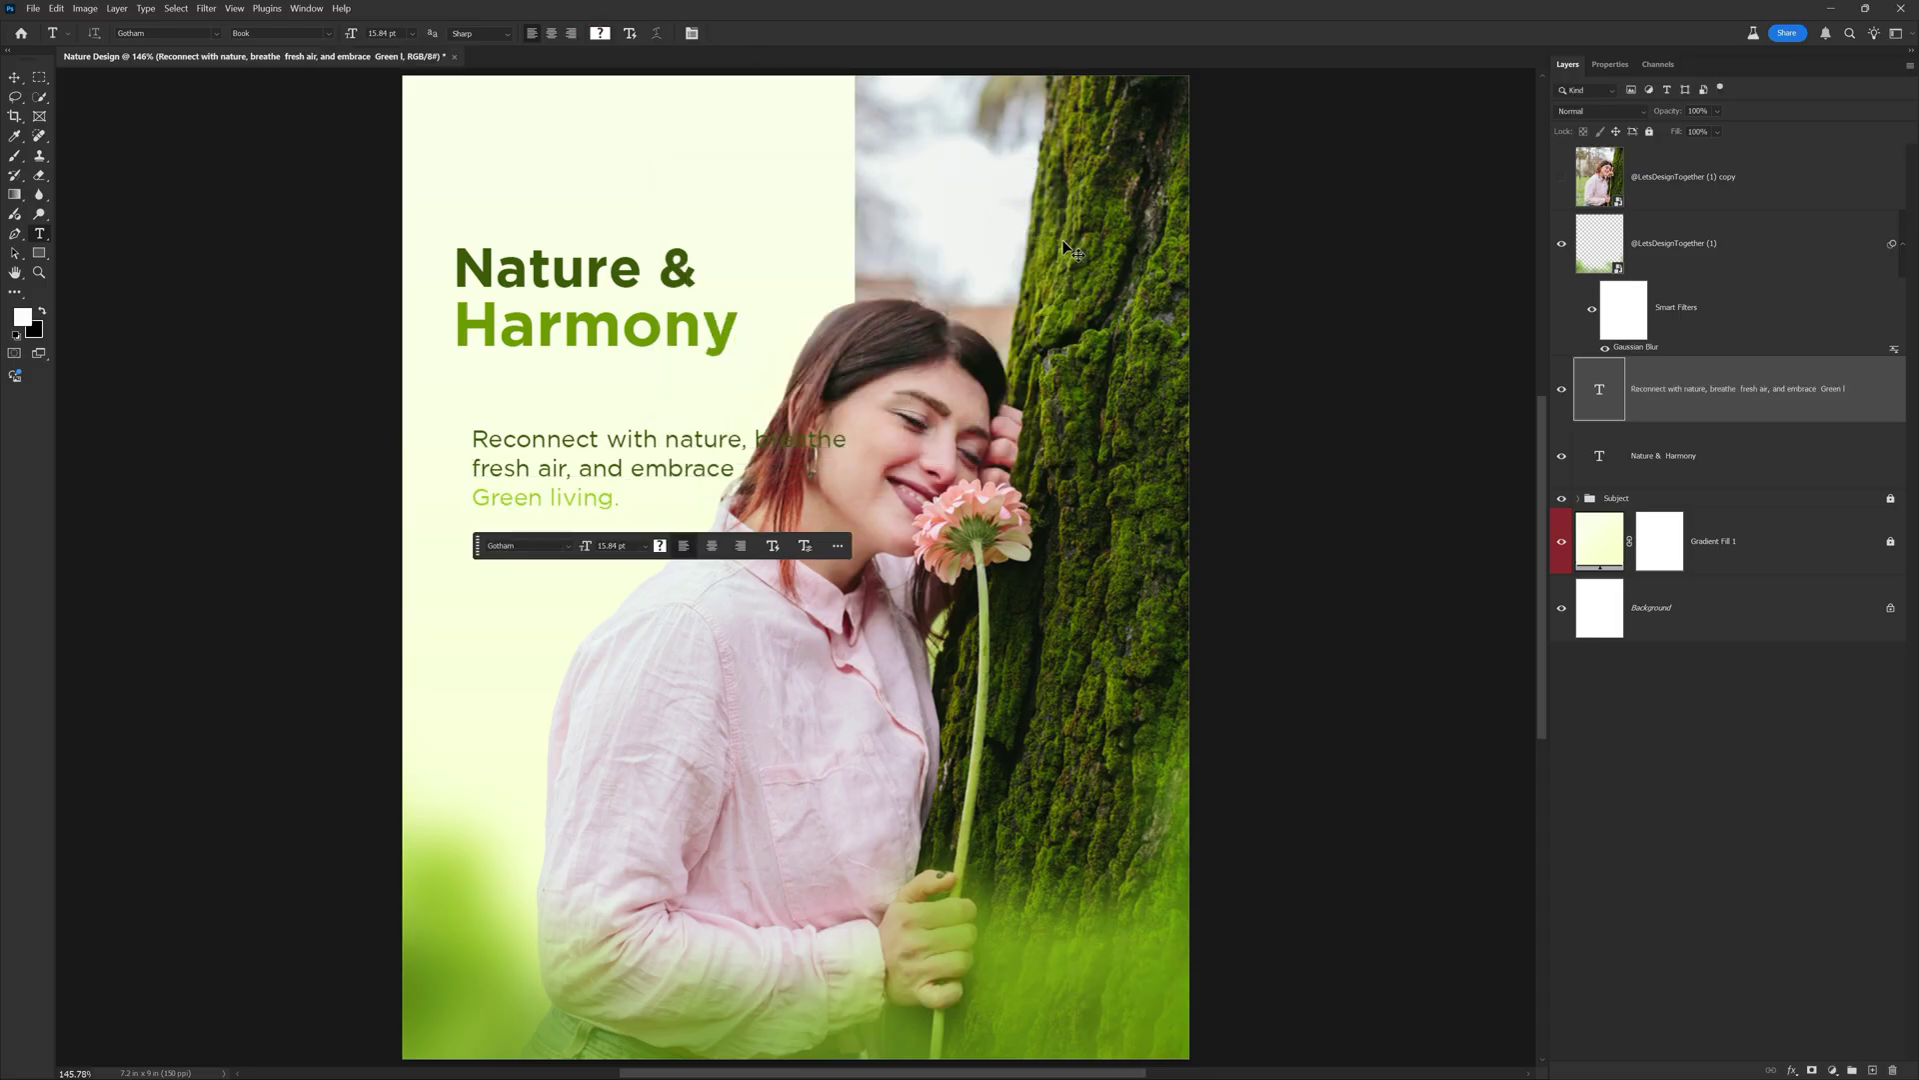
# - Scale the paragraph down to 75%
pyautogui.hotkey('ctrl', 't')
pyautogui.moveTo(852, 508); pyautogui.dragTo(670, 462)
pyautogui.press('Return')
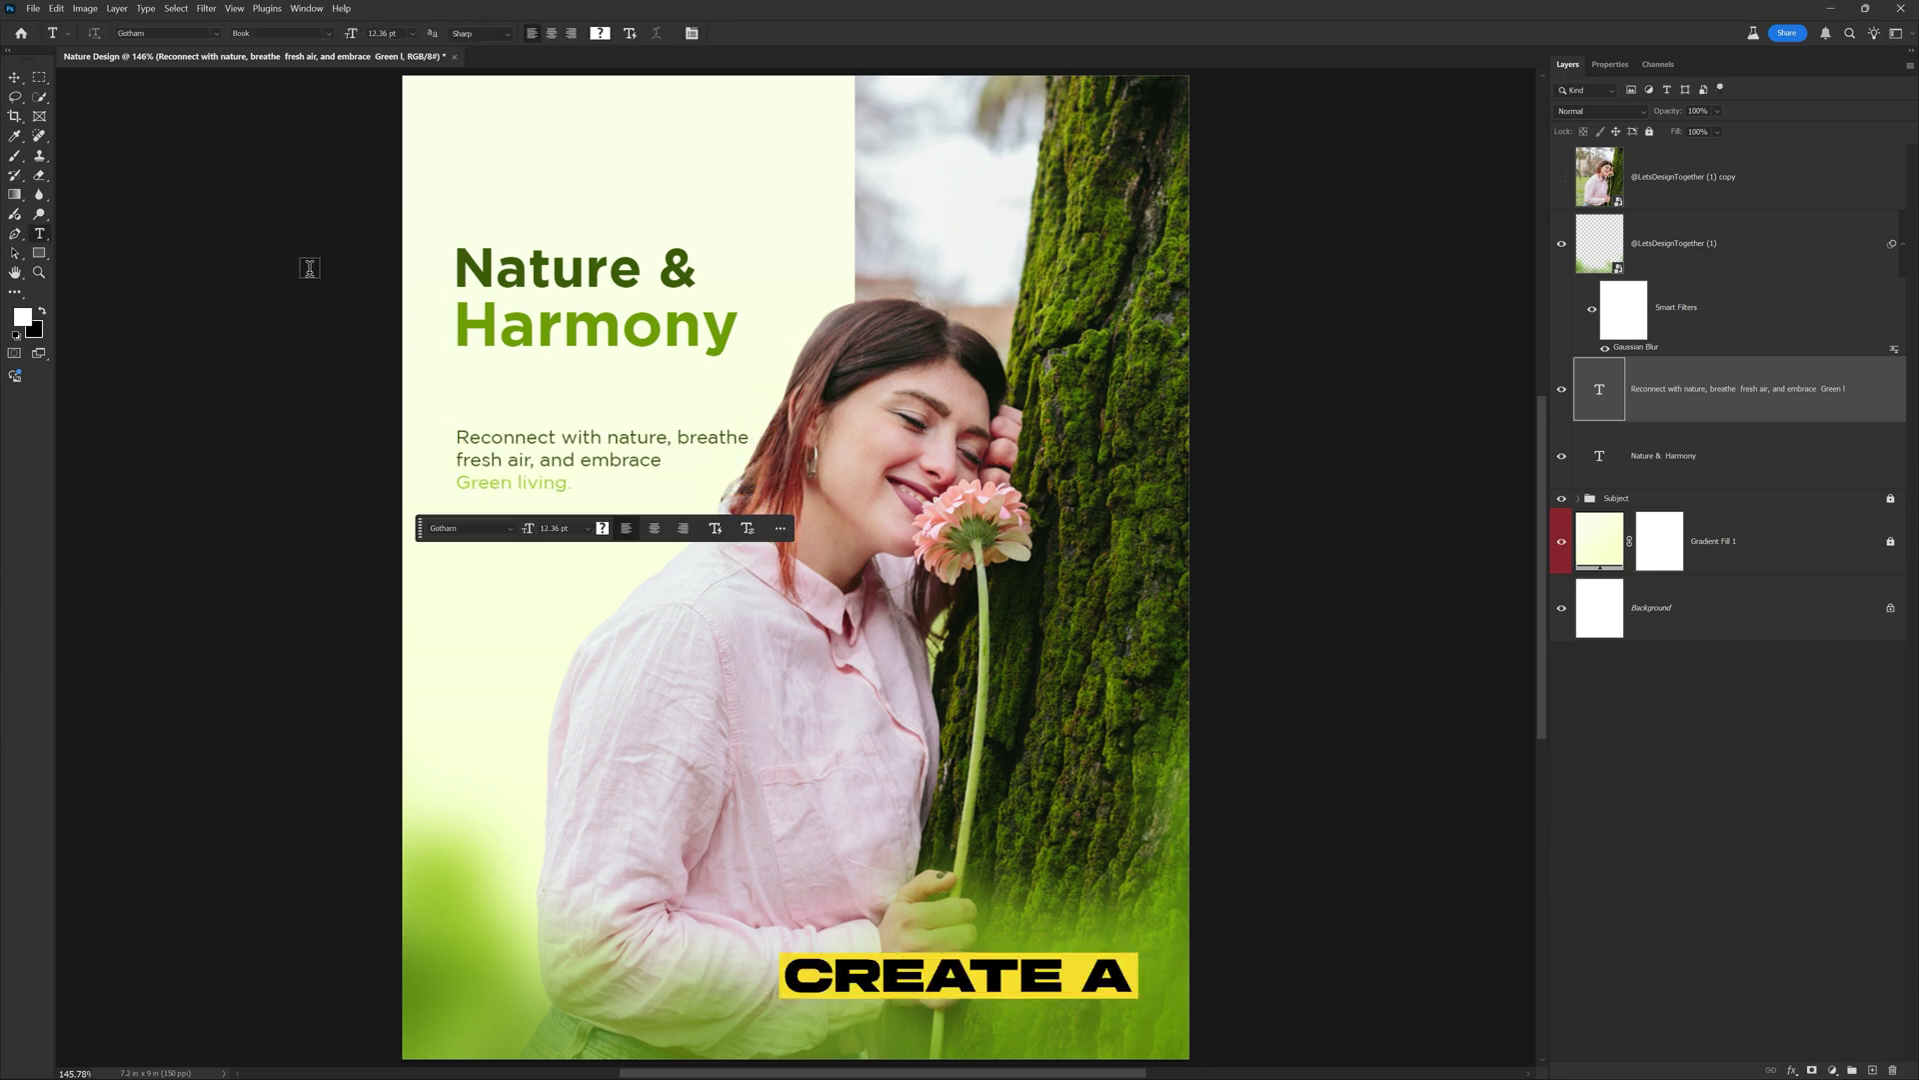
# - Fill a thin strip under 'Green living.' with the Harmony green and trim it to the text width
pyautogui.press('m')
pyautogui.moveTo(454, 494); pyautogui.dragTo(573, 471)
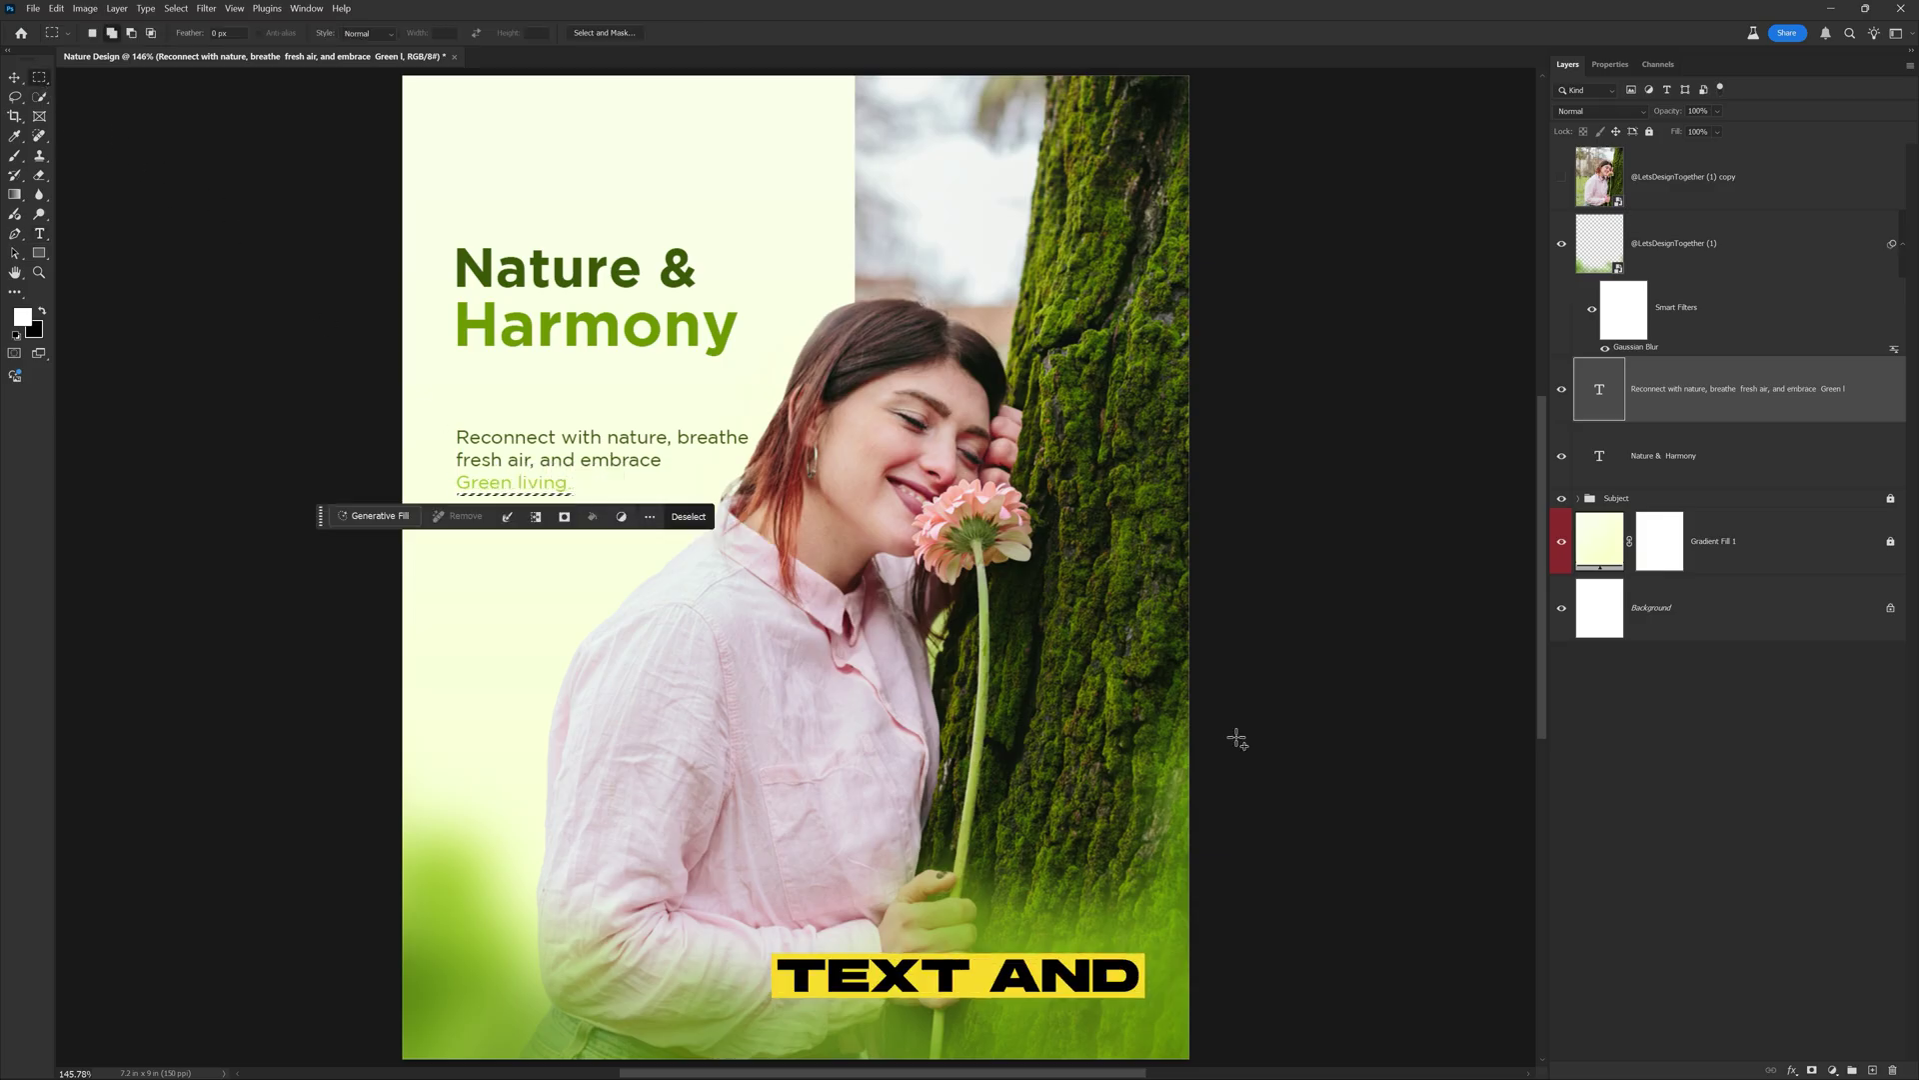
pyautogui.click(1832, 1069)
pyautogui.click(1829, 796)
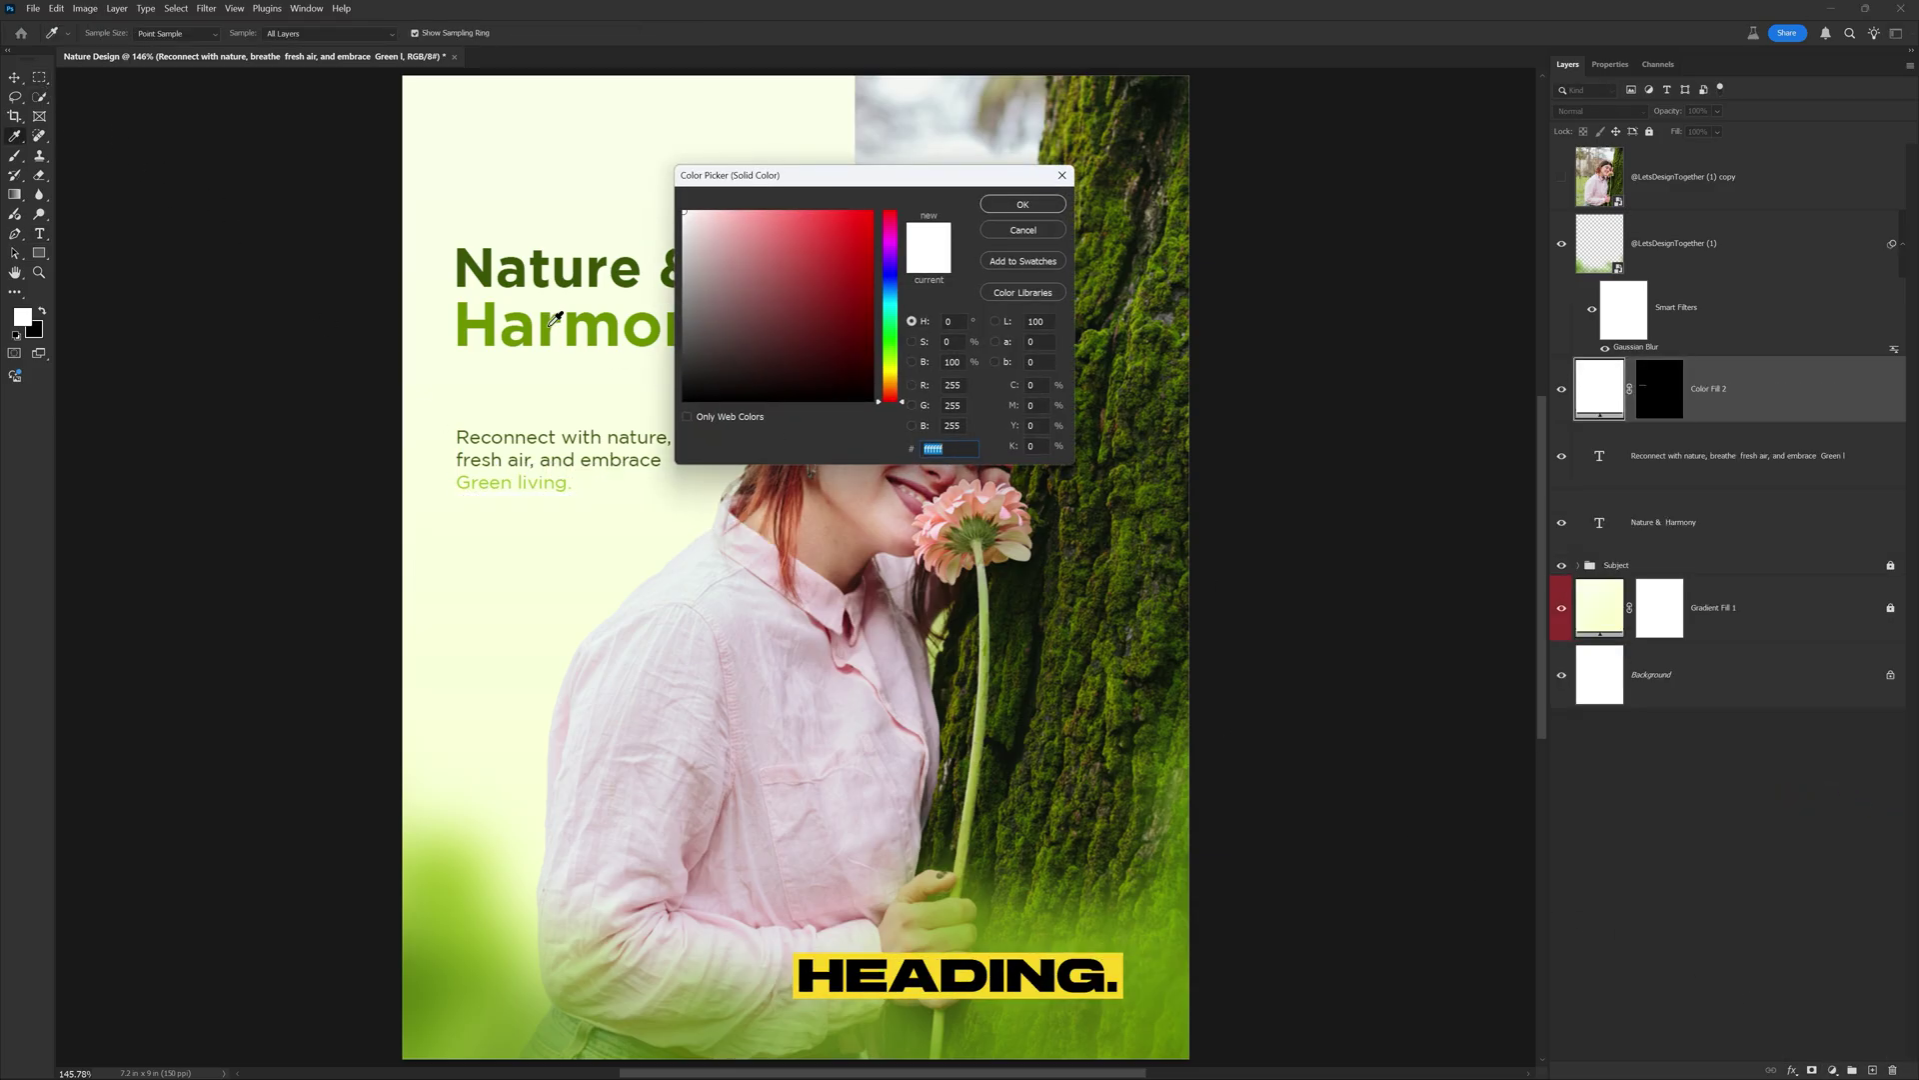
pyautogui.click(556, 318)
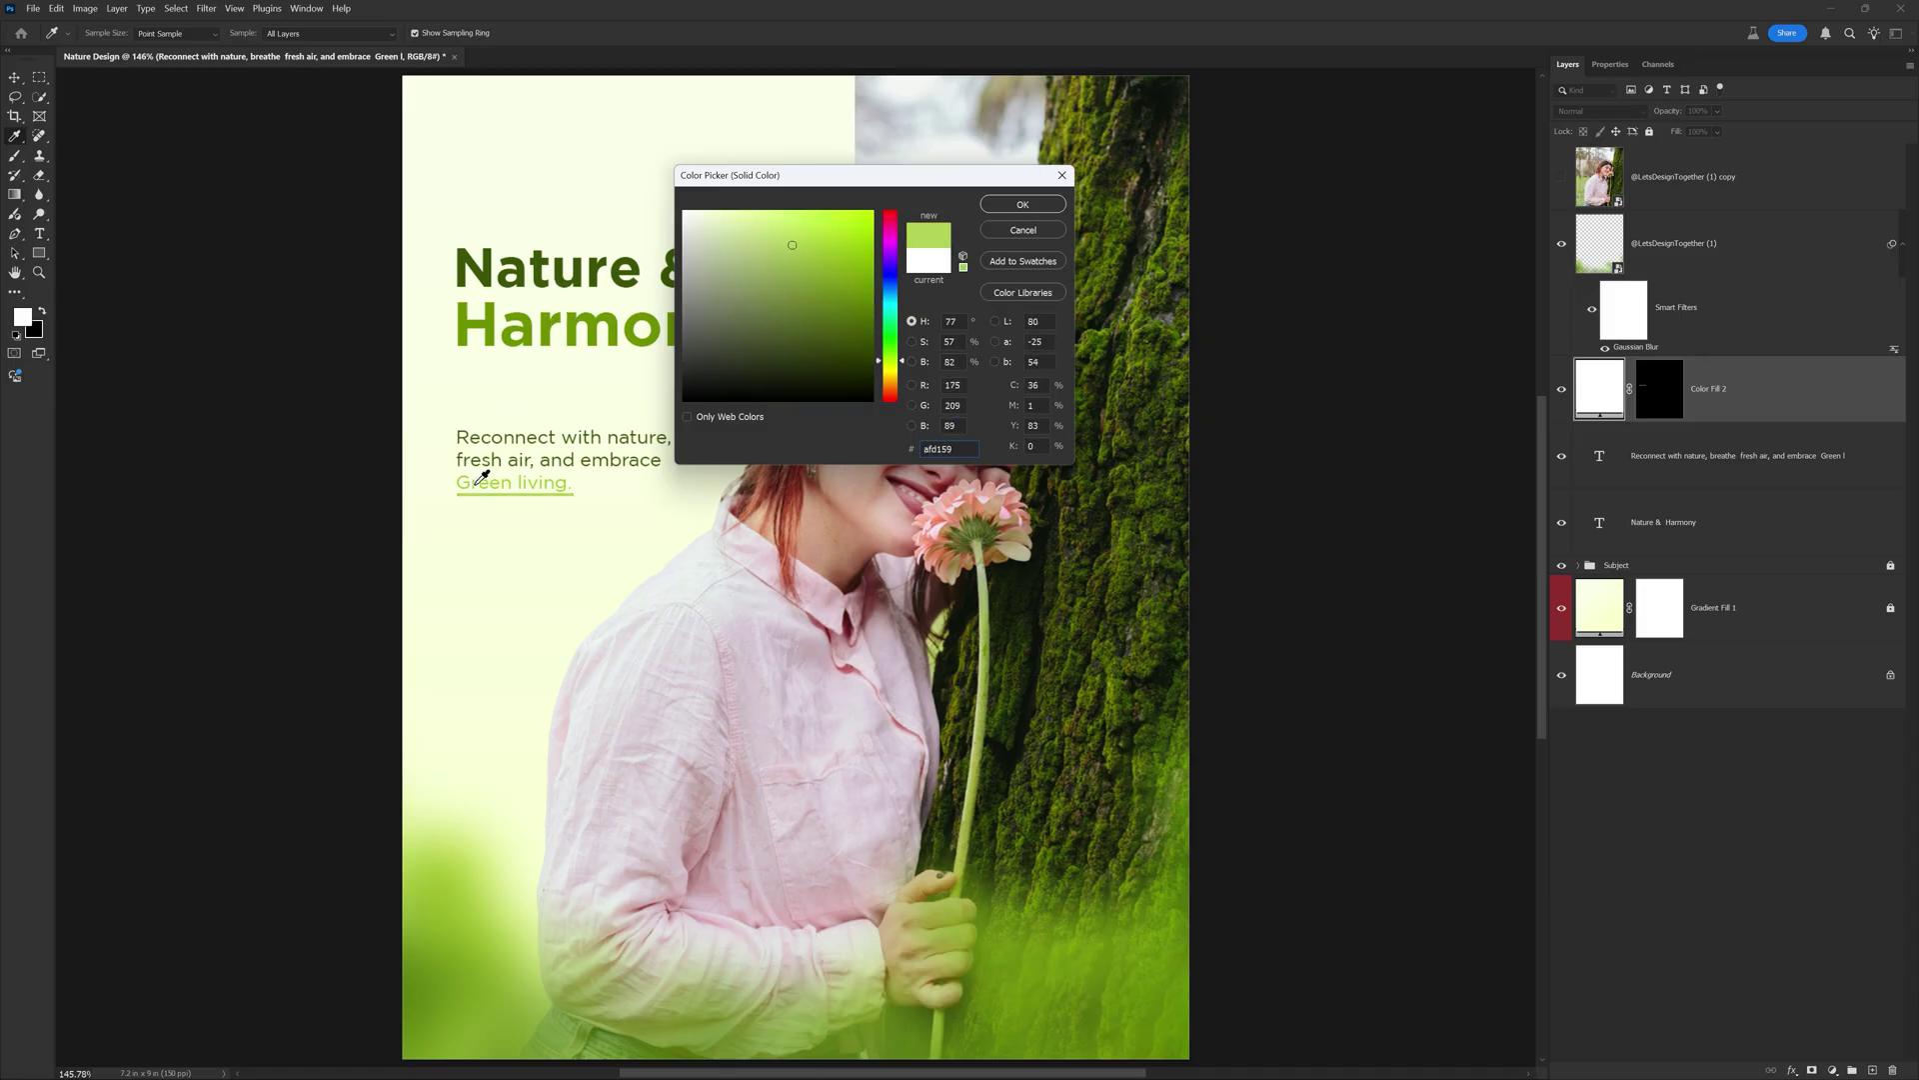
pyautogui.click(1051, 205)
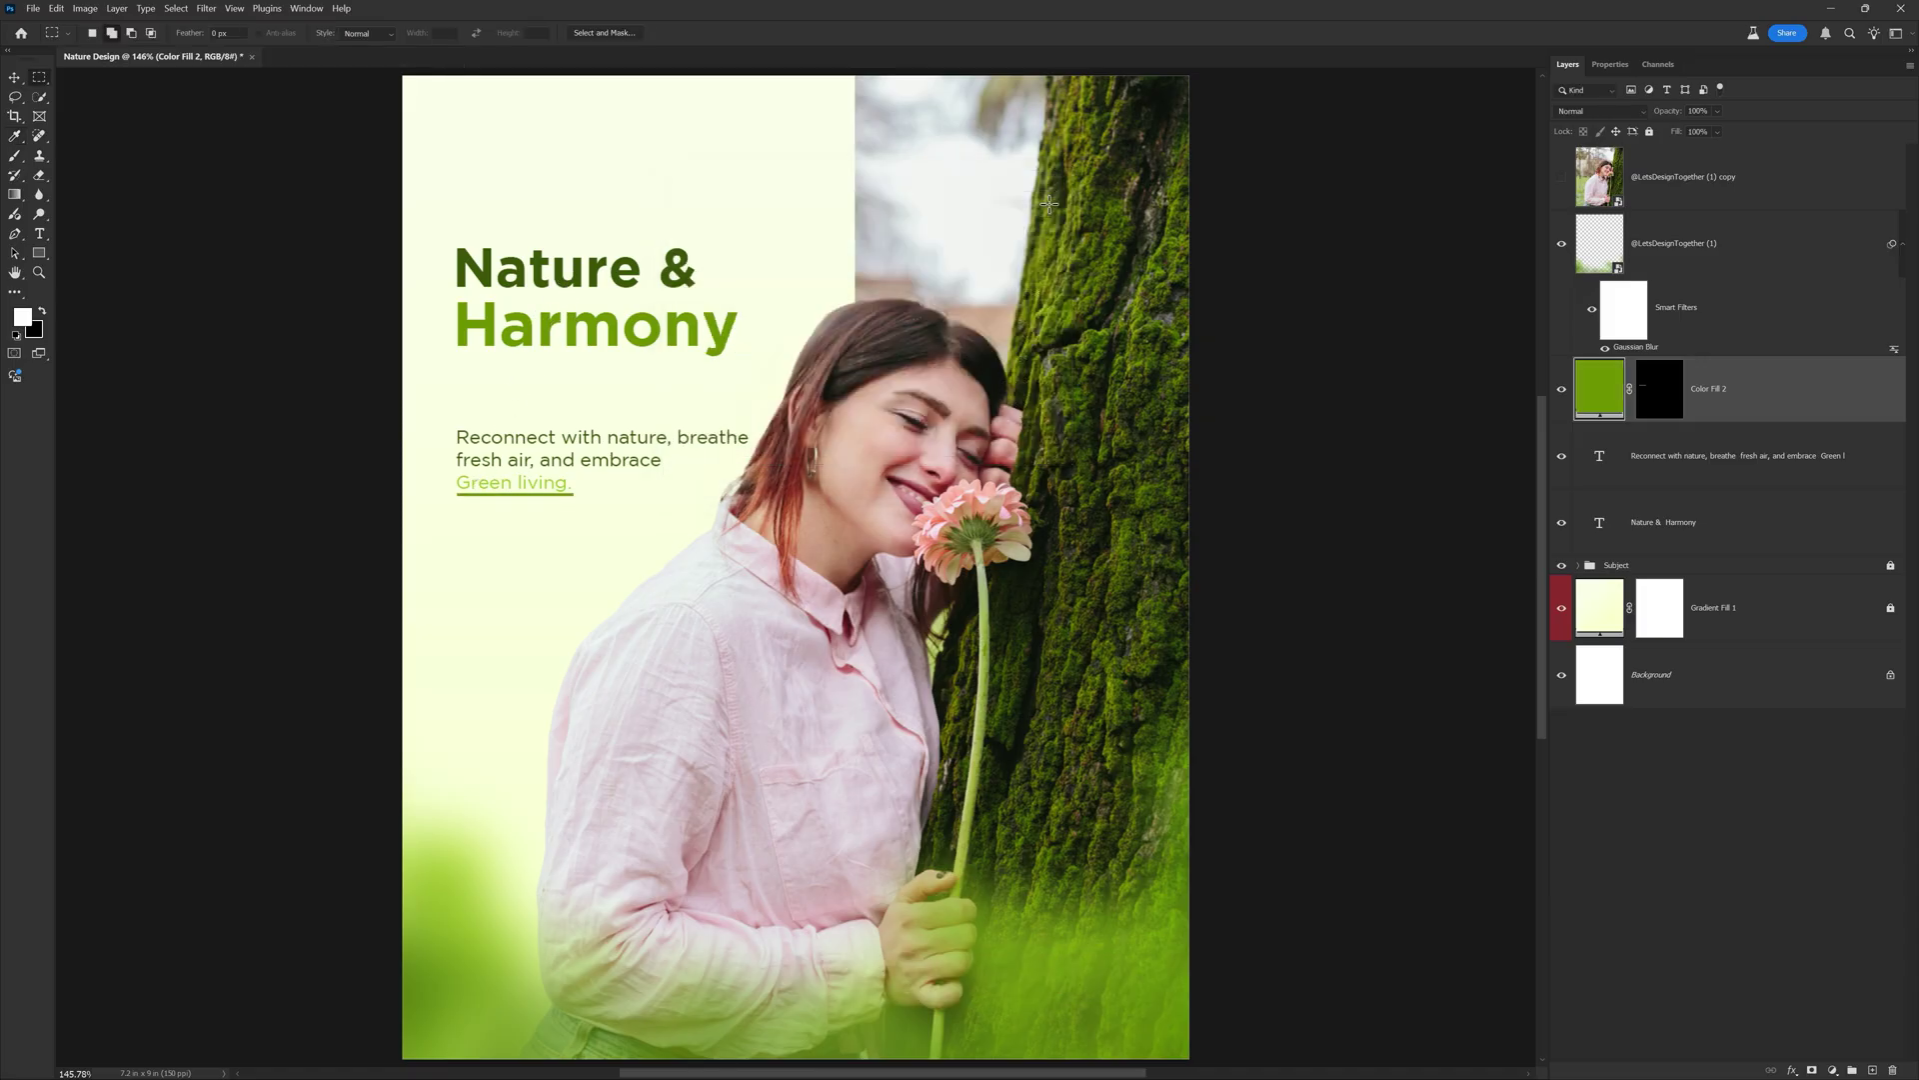
pyautogui.hotkey('ctrl', '+')
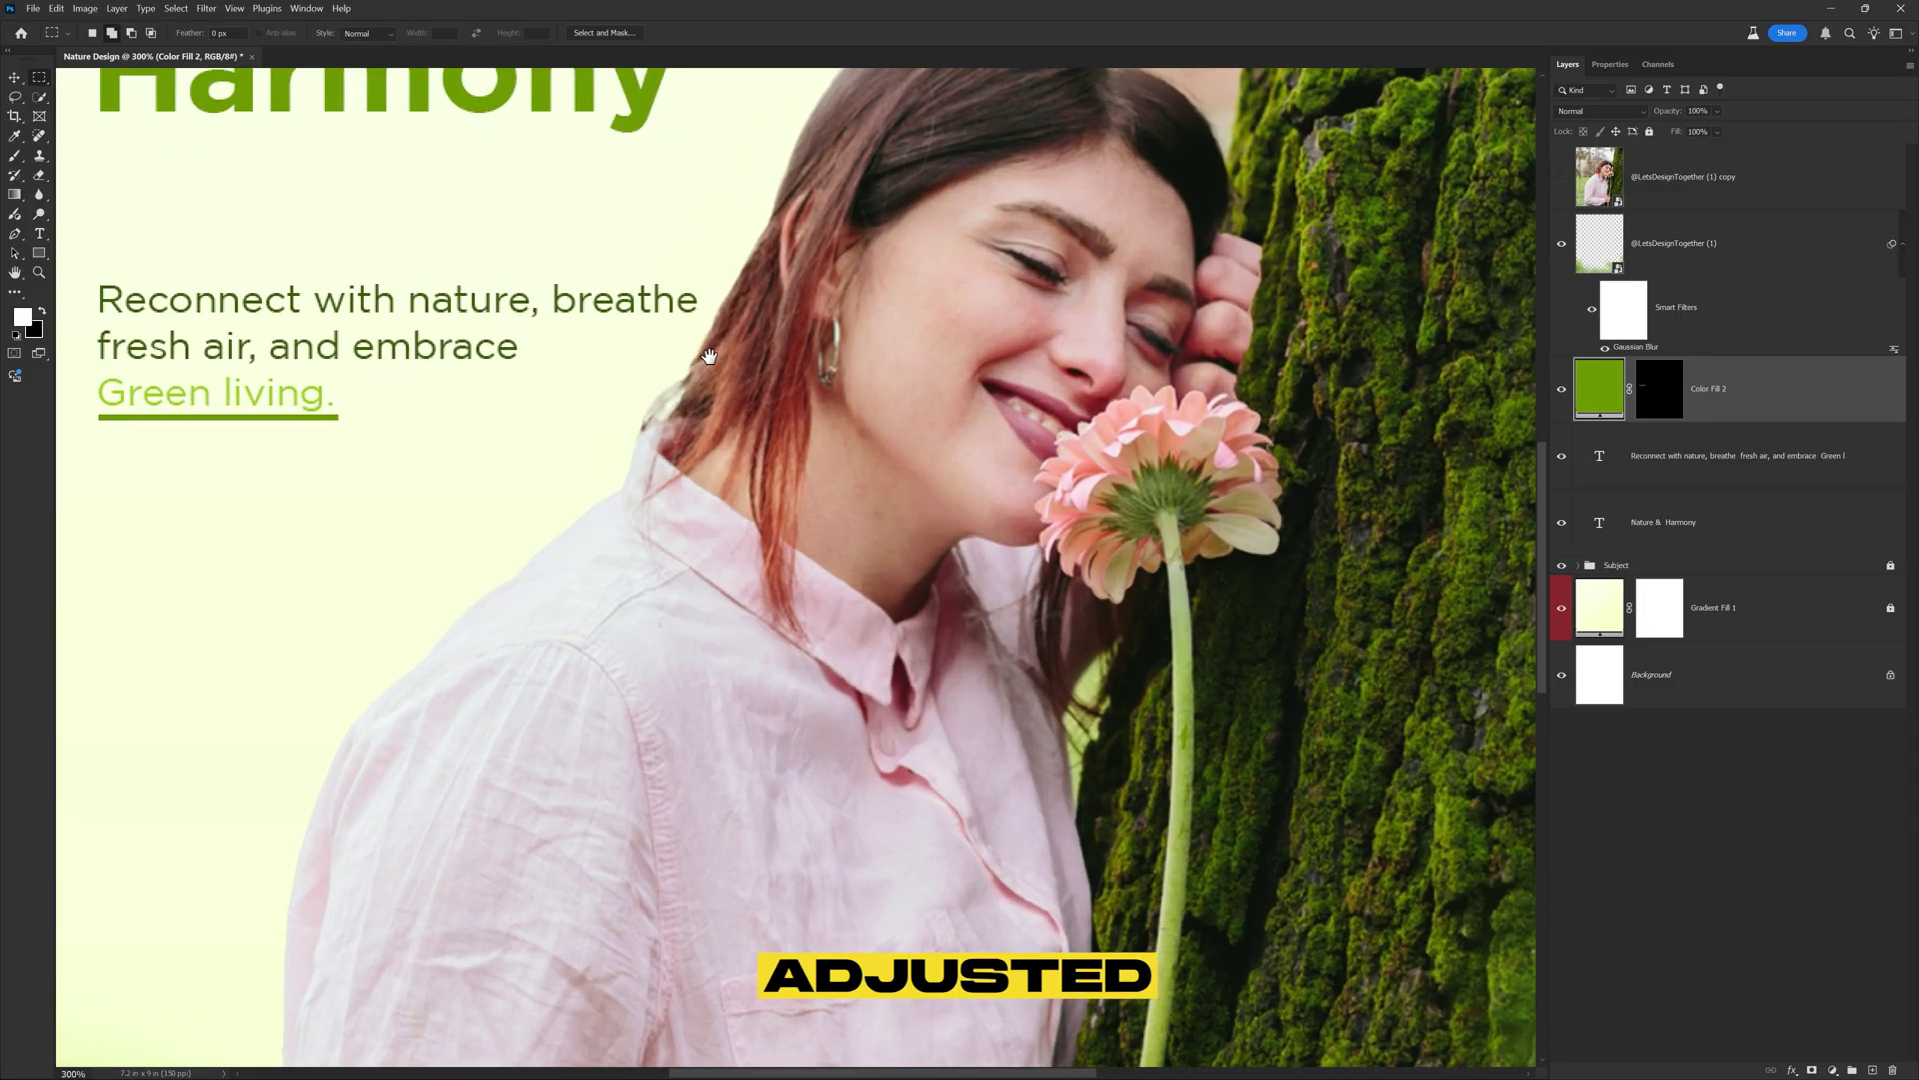
pyautogui.hotkey('ctrl', '+')
pyautogui.hotkey('ctrl', 't')
pyautogui.moveTo(610, 405); pyautogui.dragTo(606, 405)
# - Colour the date '05 Dec 2025' with the dark green sampled from the heading
pyautogui.hotkey('ctrl', '0')
pyautogui.hotkey('ctrl', 't')
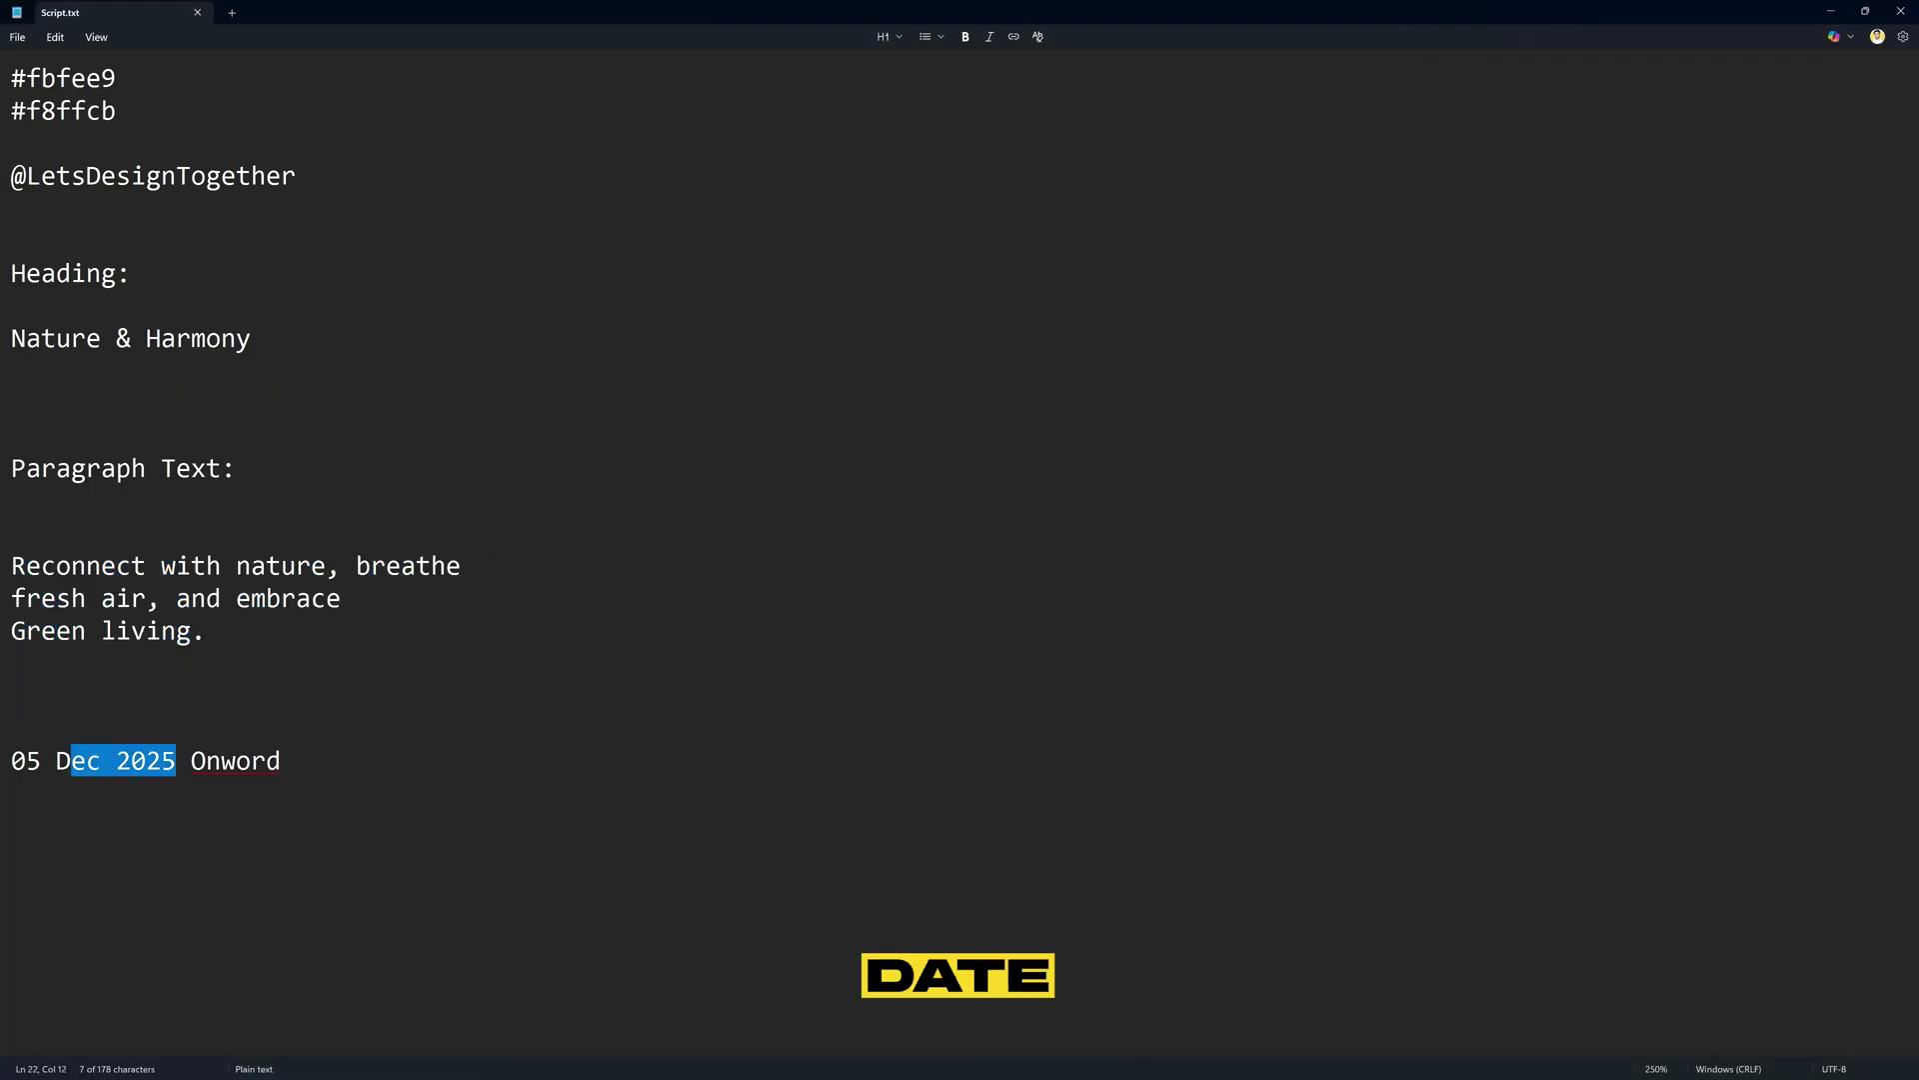
pyautogui.hotkey('shift', 'Home')
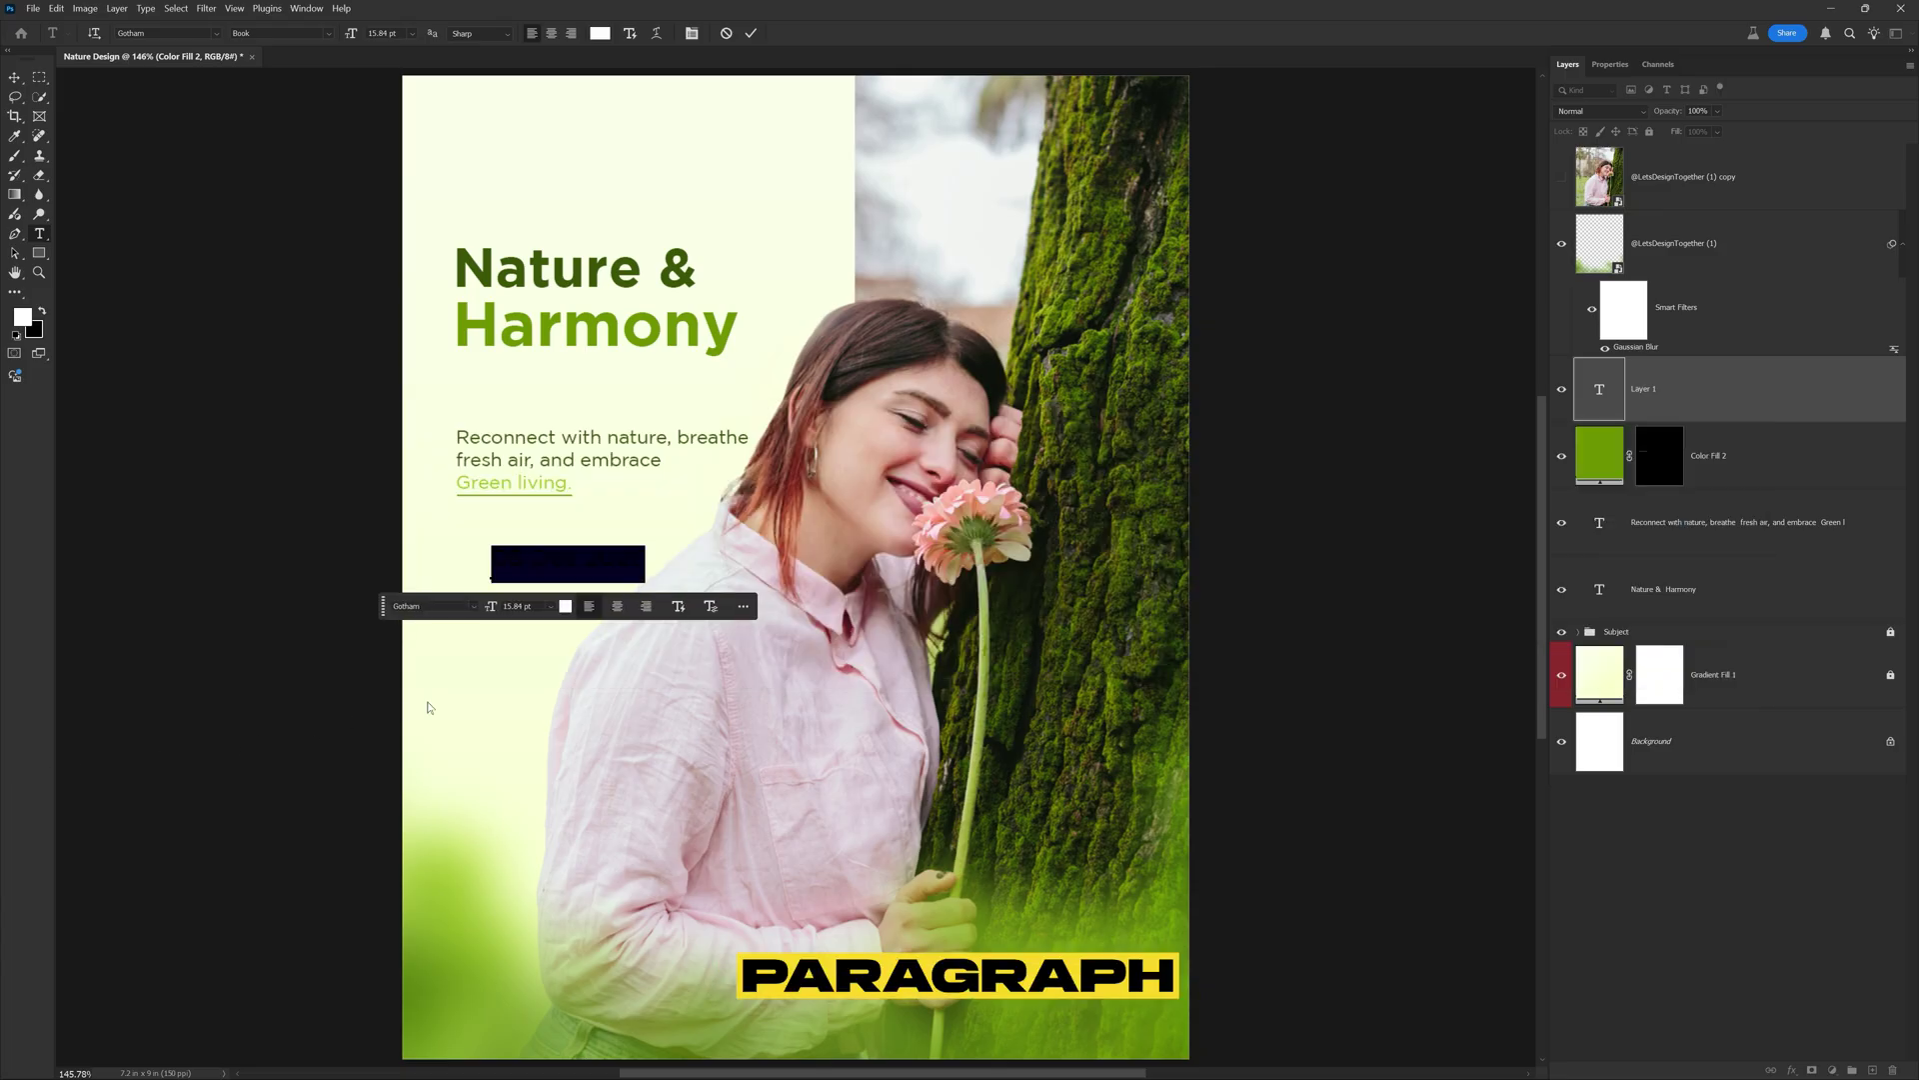
pyautogui.click(565, 605)
pyautogui.click(495, 262)
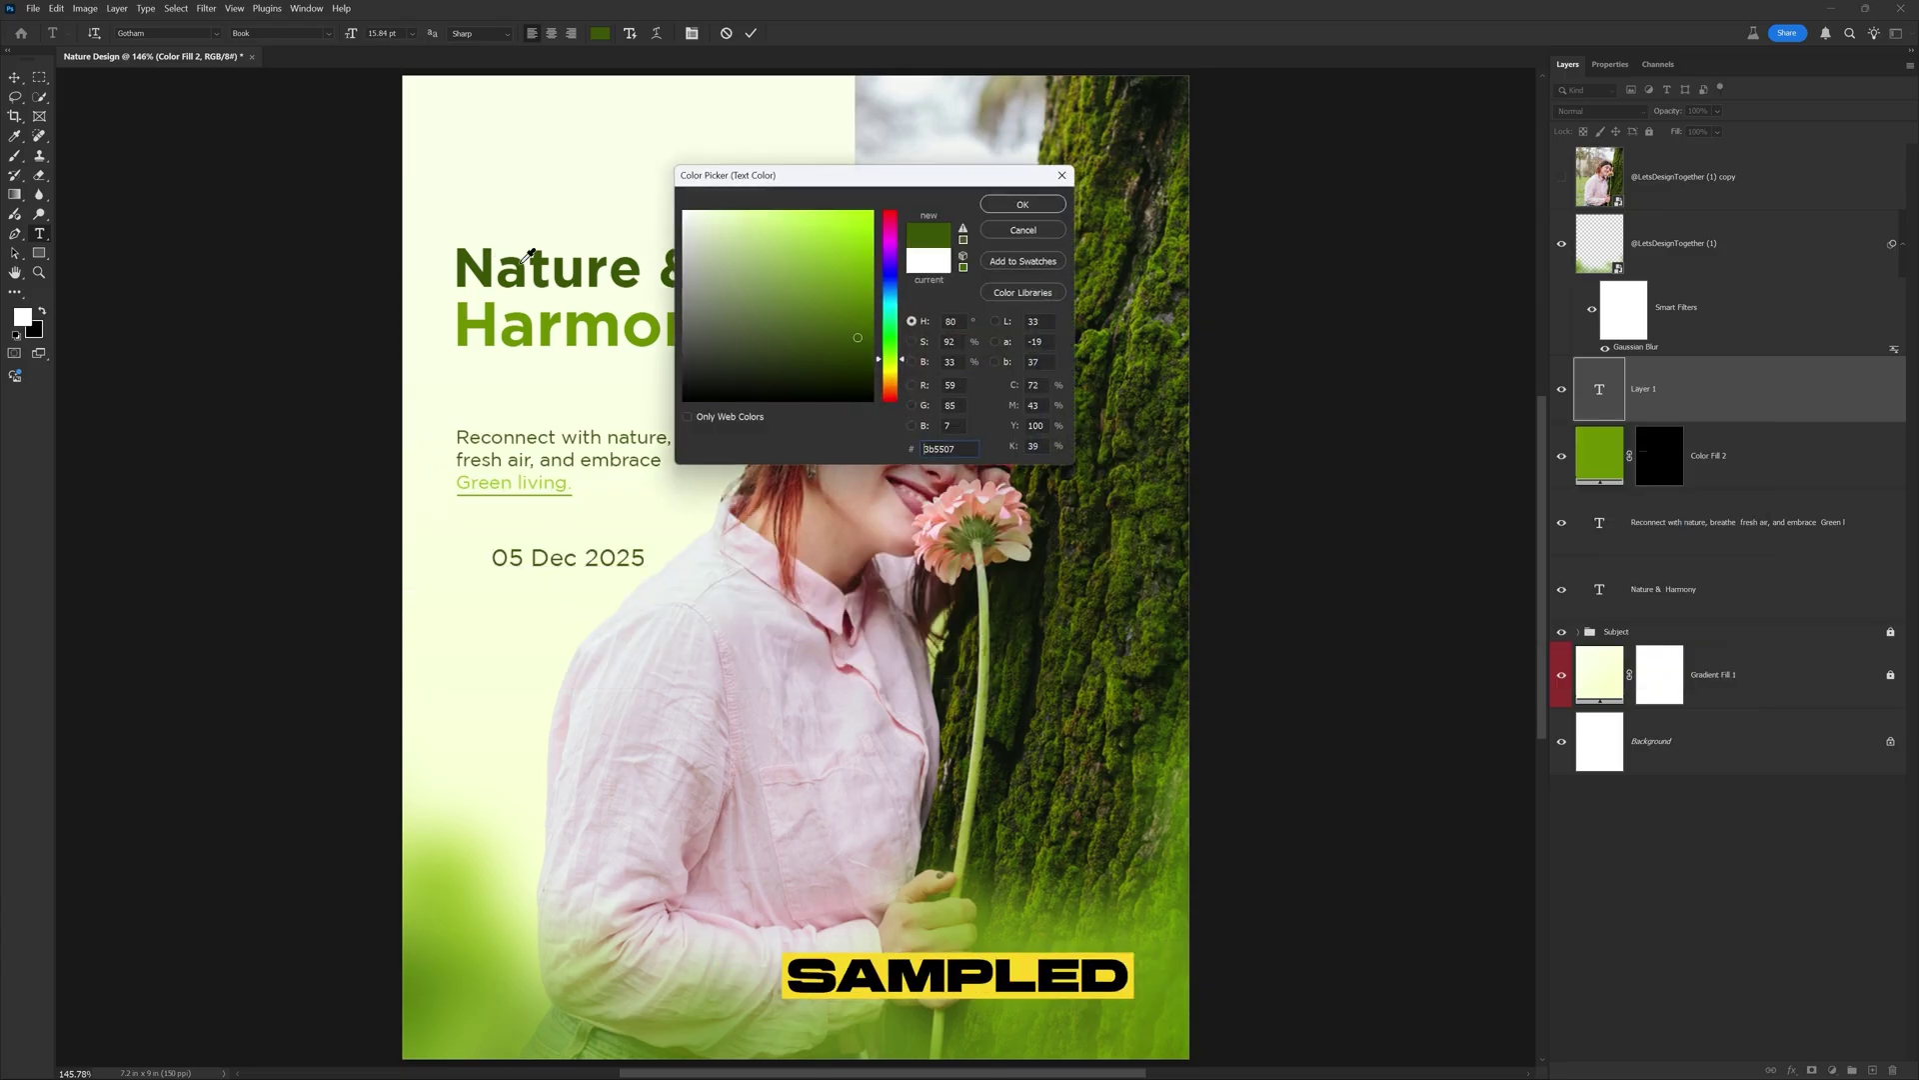
pyautogui.click(995, 208)
# - Set the date to Medium weight, scale it slightly and align it with the paragraph
pyautogui.hotkey('ctrl', 't')
pyautogui.click(1036, 285)
pyautogui.click(1045, 374)
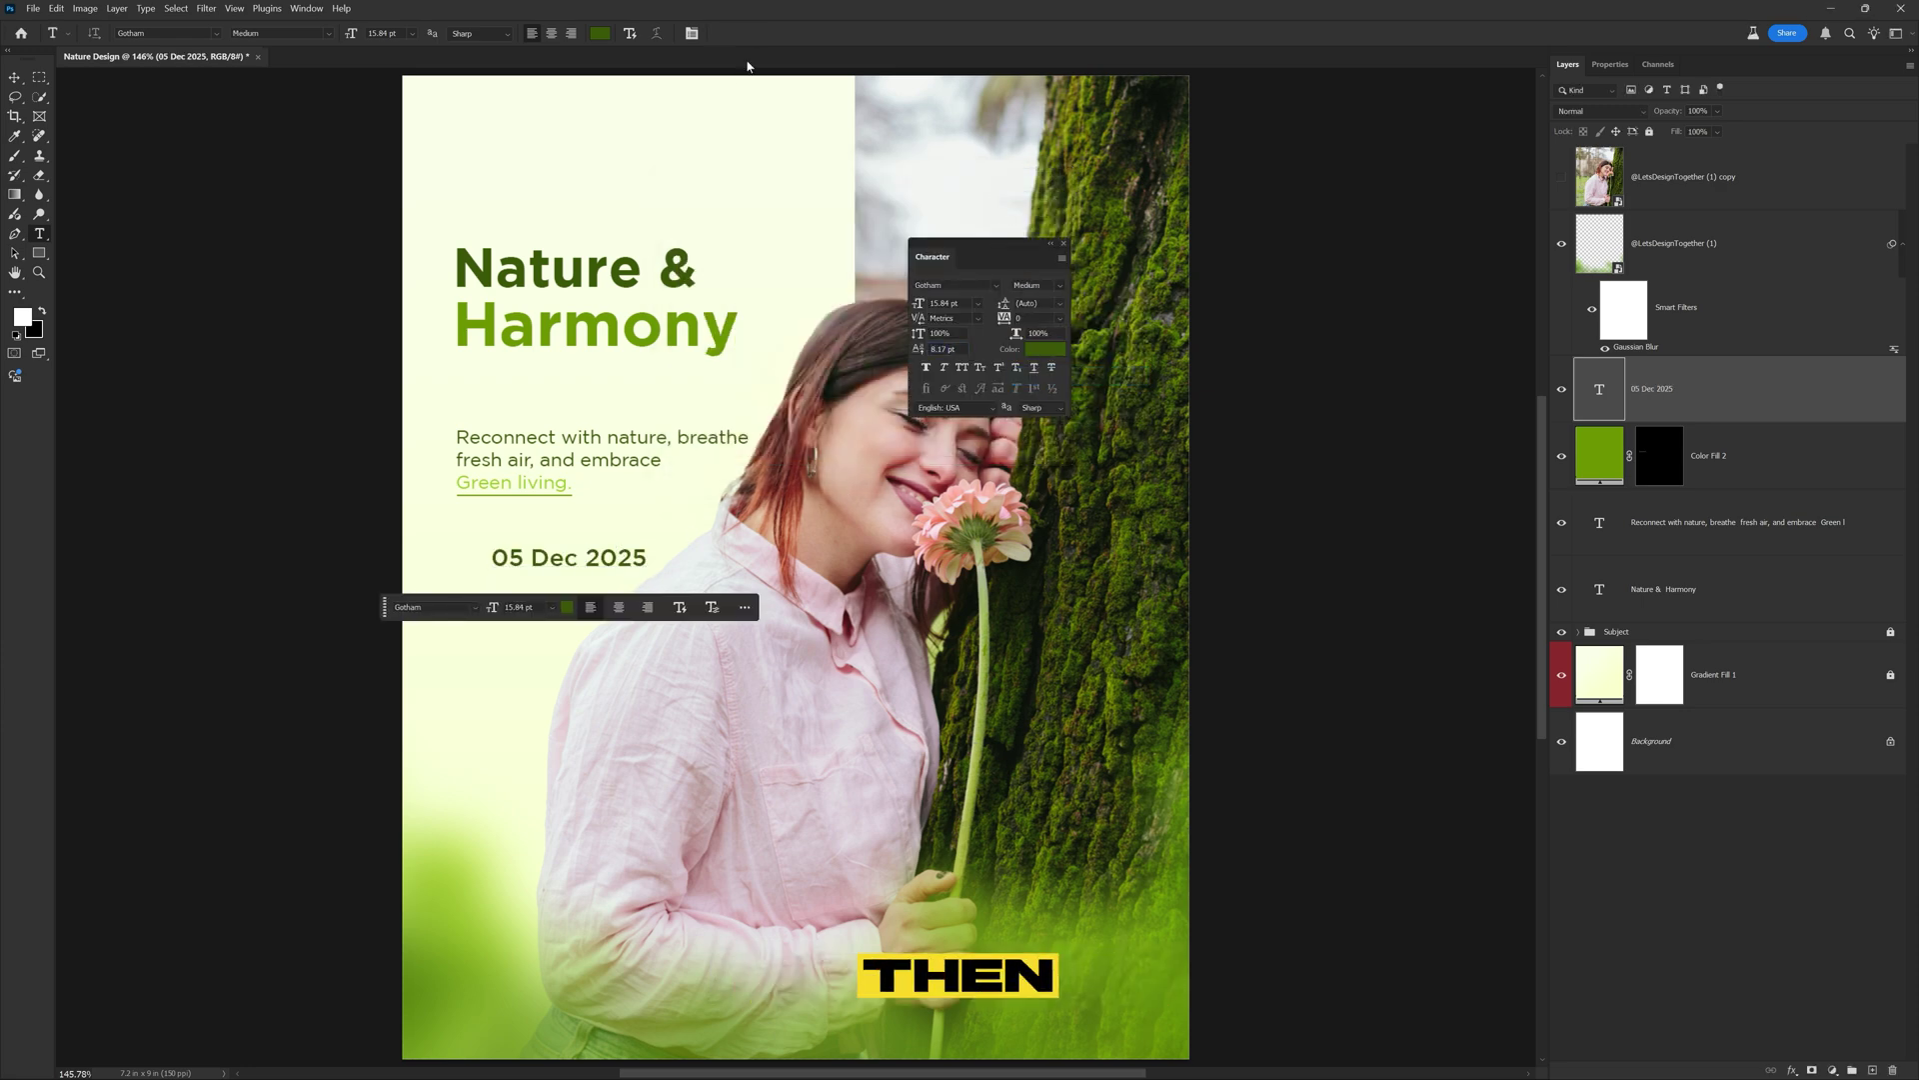
pyautogui.hotkey('ctrl', 'Return')
pyautogui.hotkey('ctrl', 't')
pyautogui.moveTo(638, 570); pyautogui.dragTo(655, 572)
pyautogui.moveTo(606, 560); pyautogui.dragTo(585, 548)
pyautogui.press('Return')
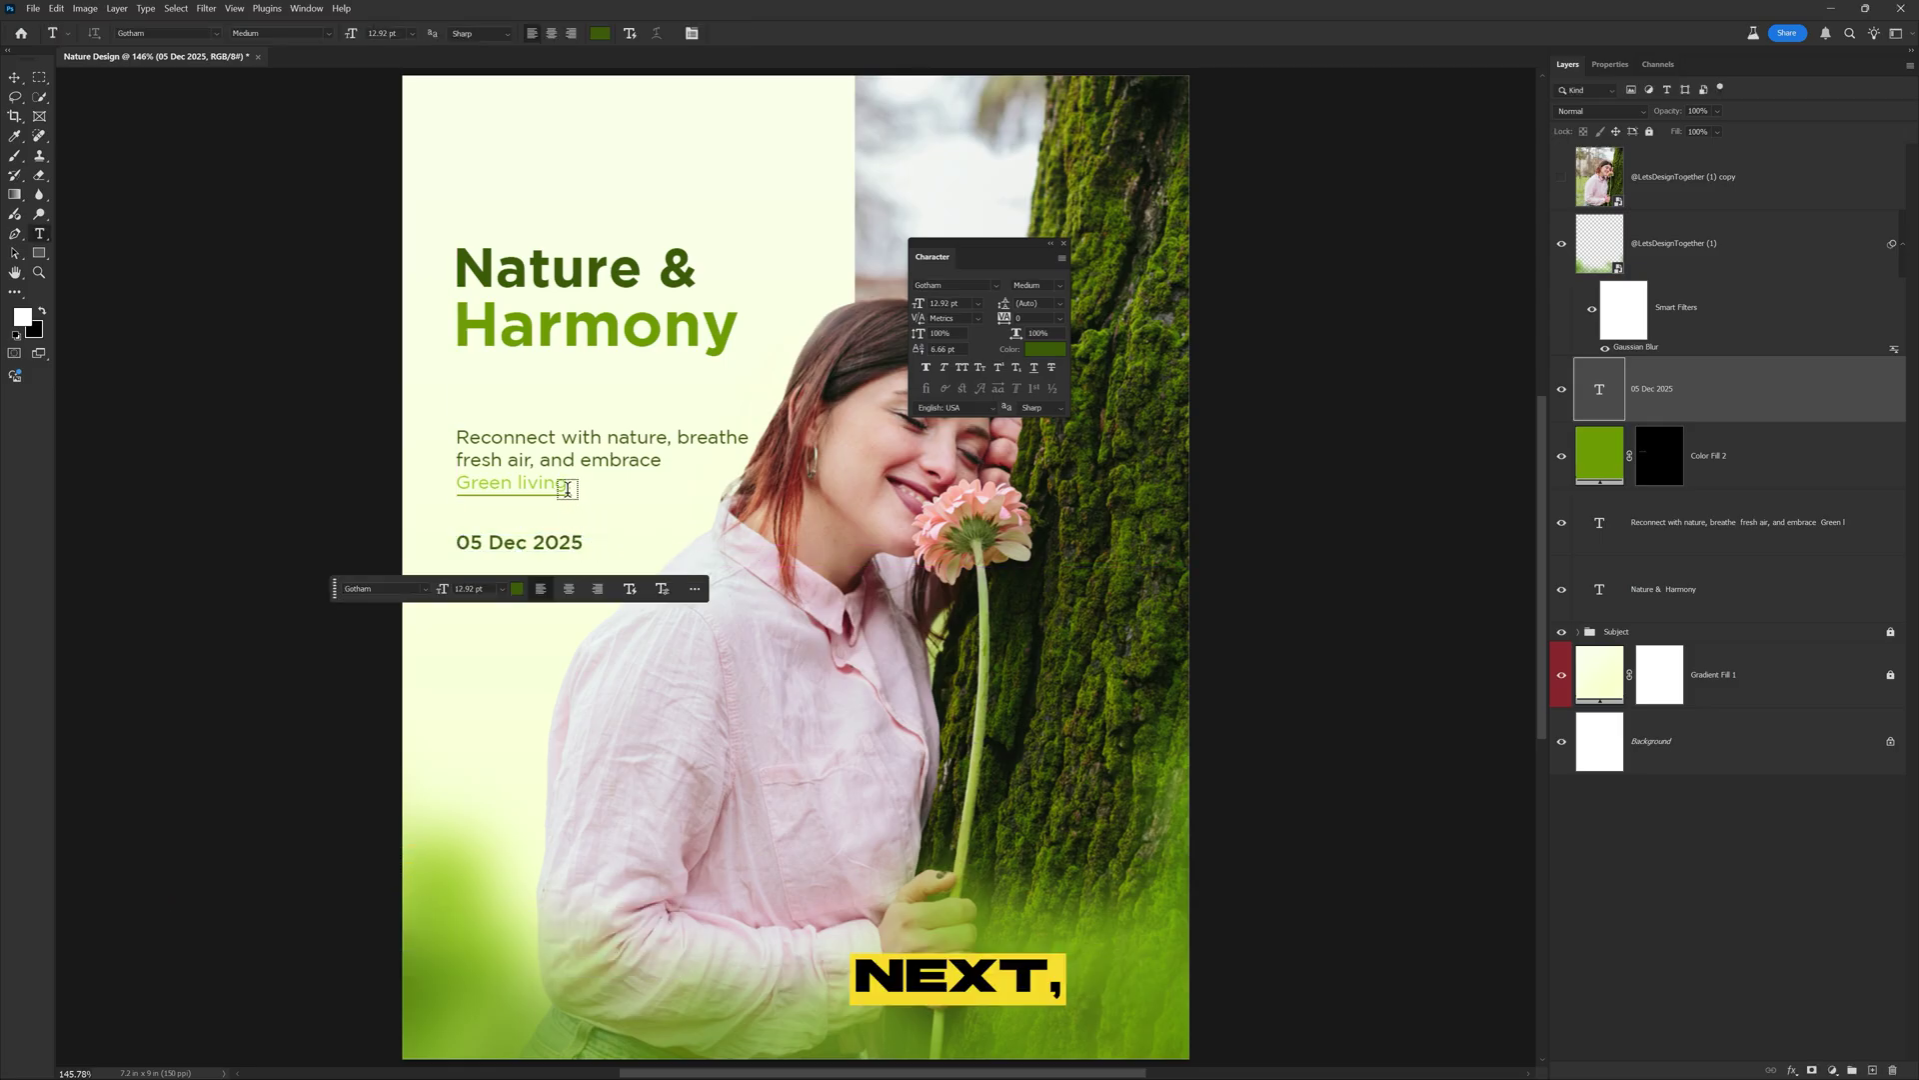
# - Set 'Green living' in the paragraph to Medium weight
pyautogui.click(566, 485)
pyautogui.moveTo(430, 482); pyautogui.dragTo(432, 482)
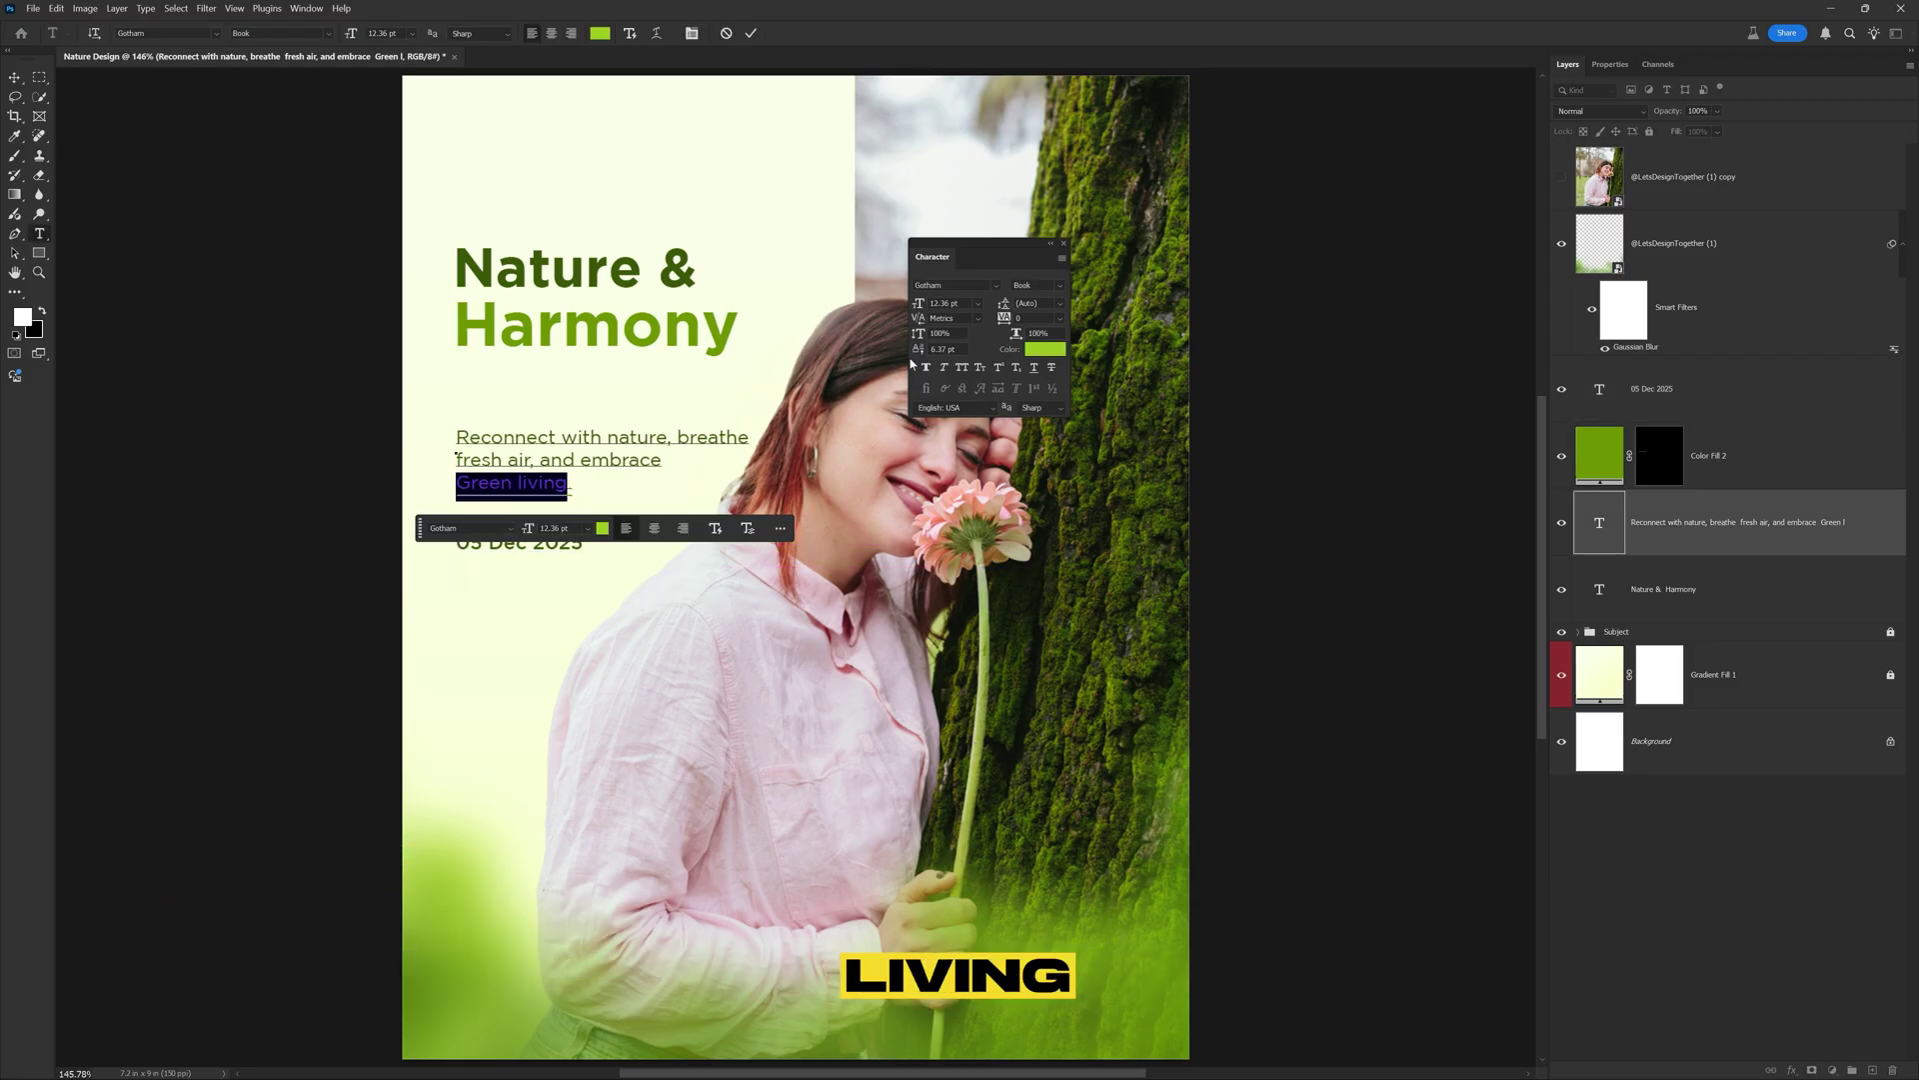
pyautogui.click(1061, 291)
pyautogui.click(1057, 376)
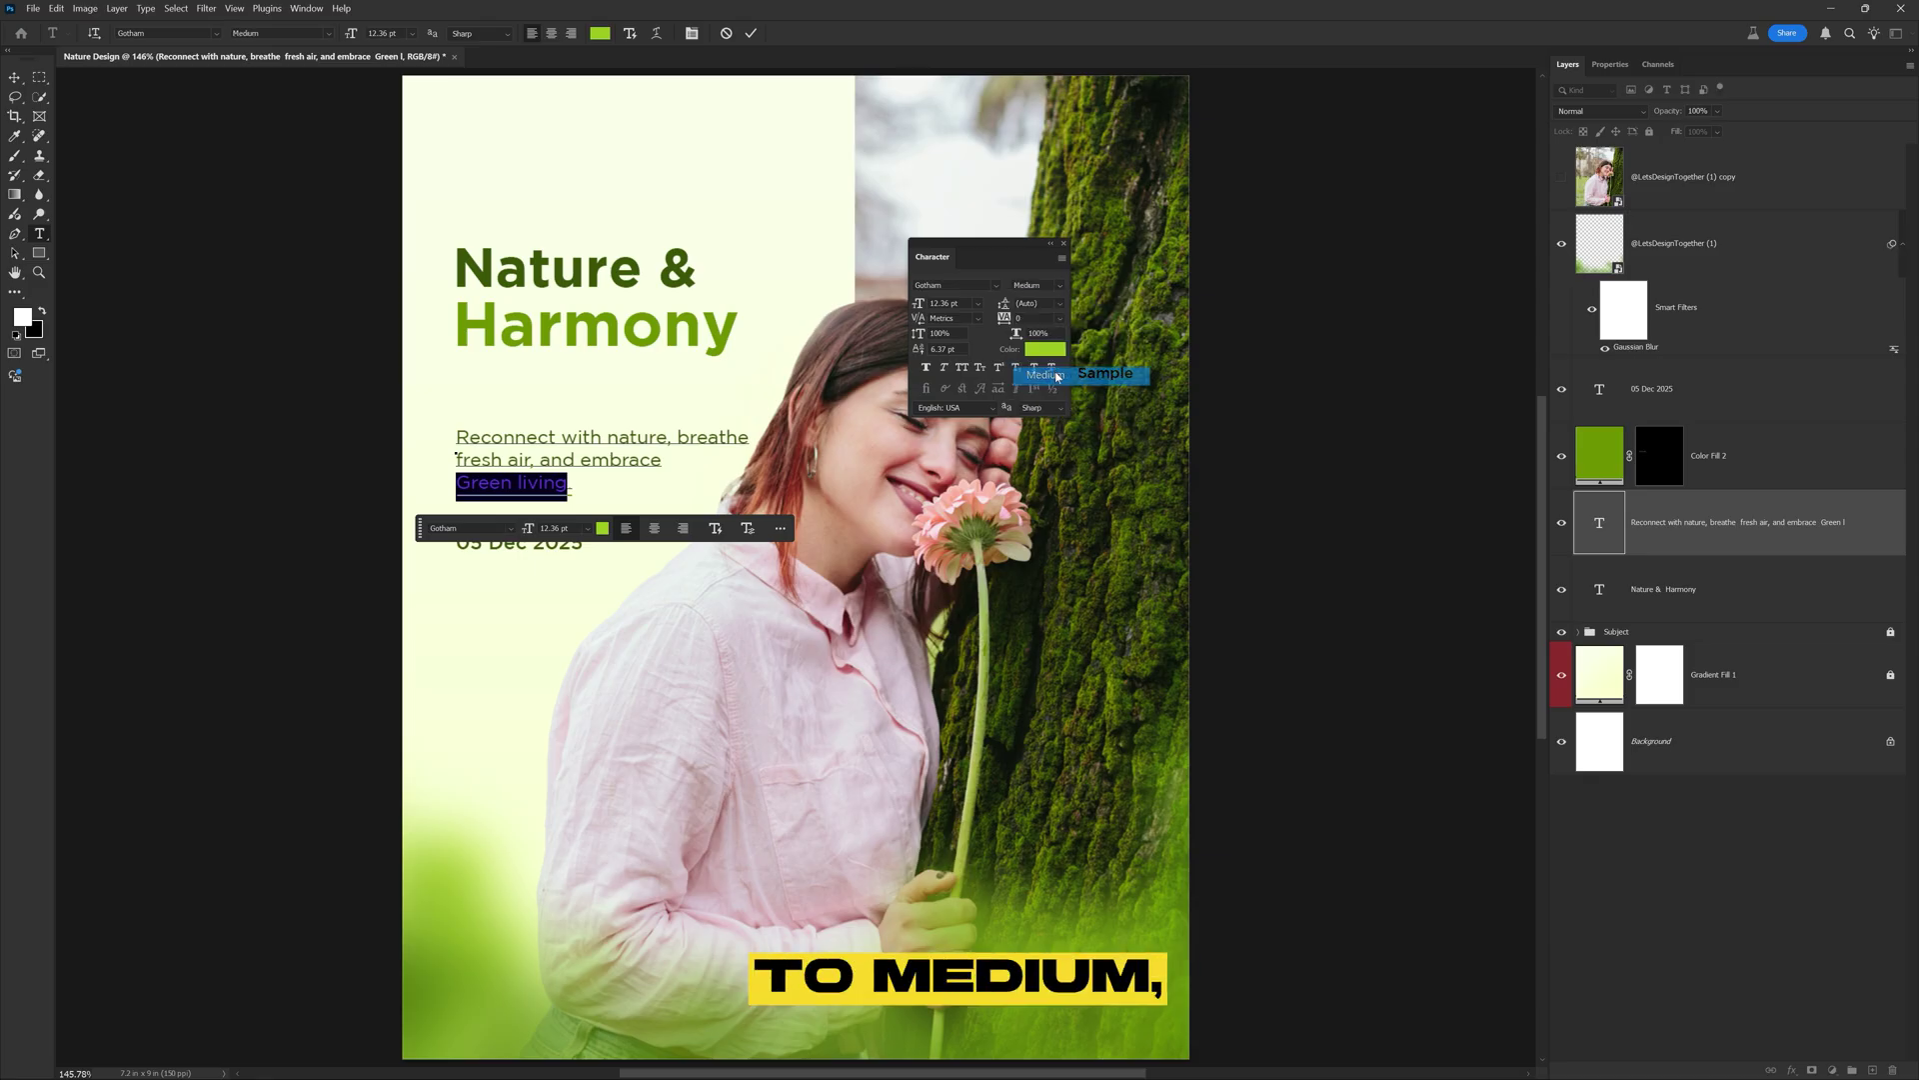
pyautogui.click(578, 441)
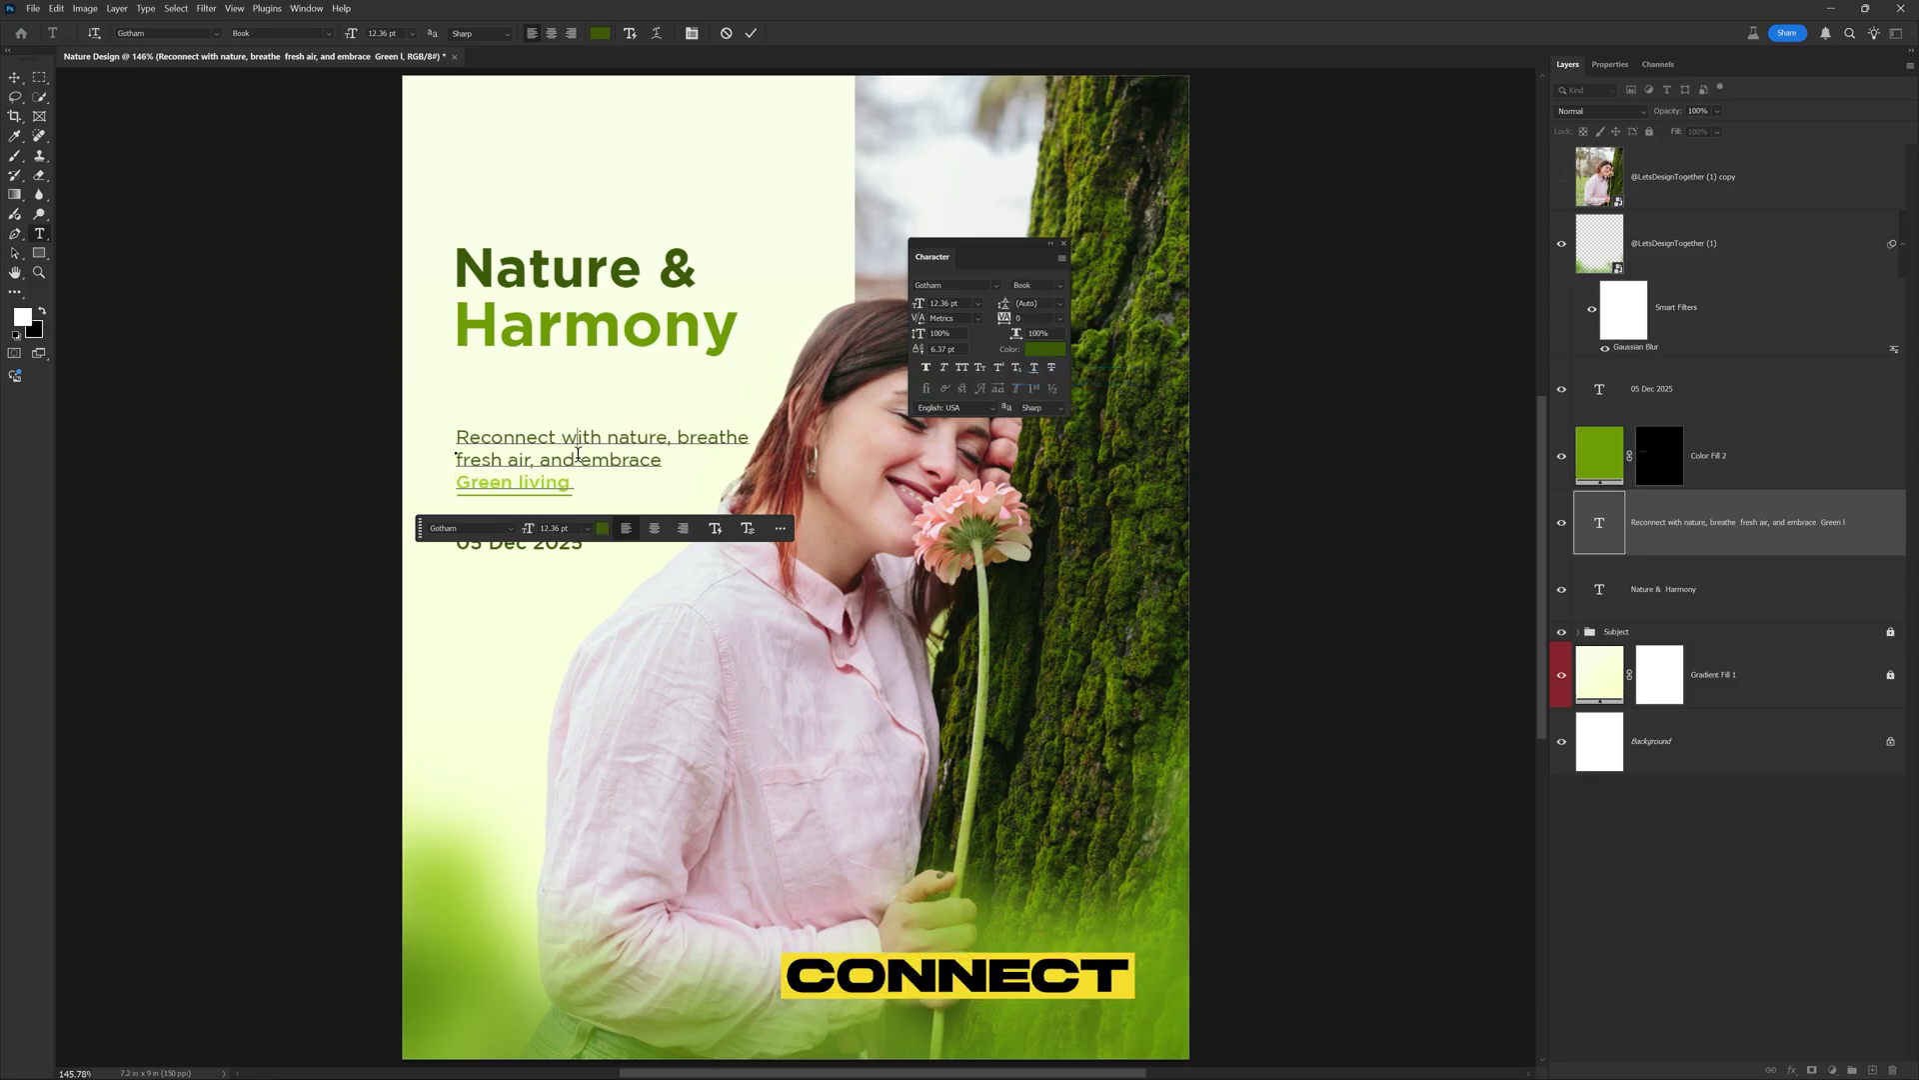
pyautogui.press('Escape')
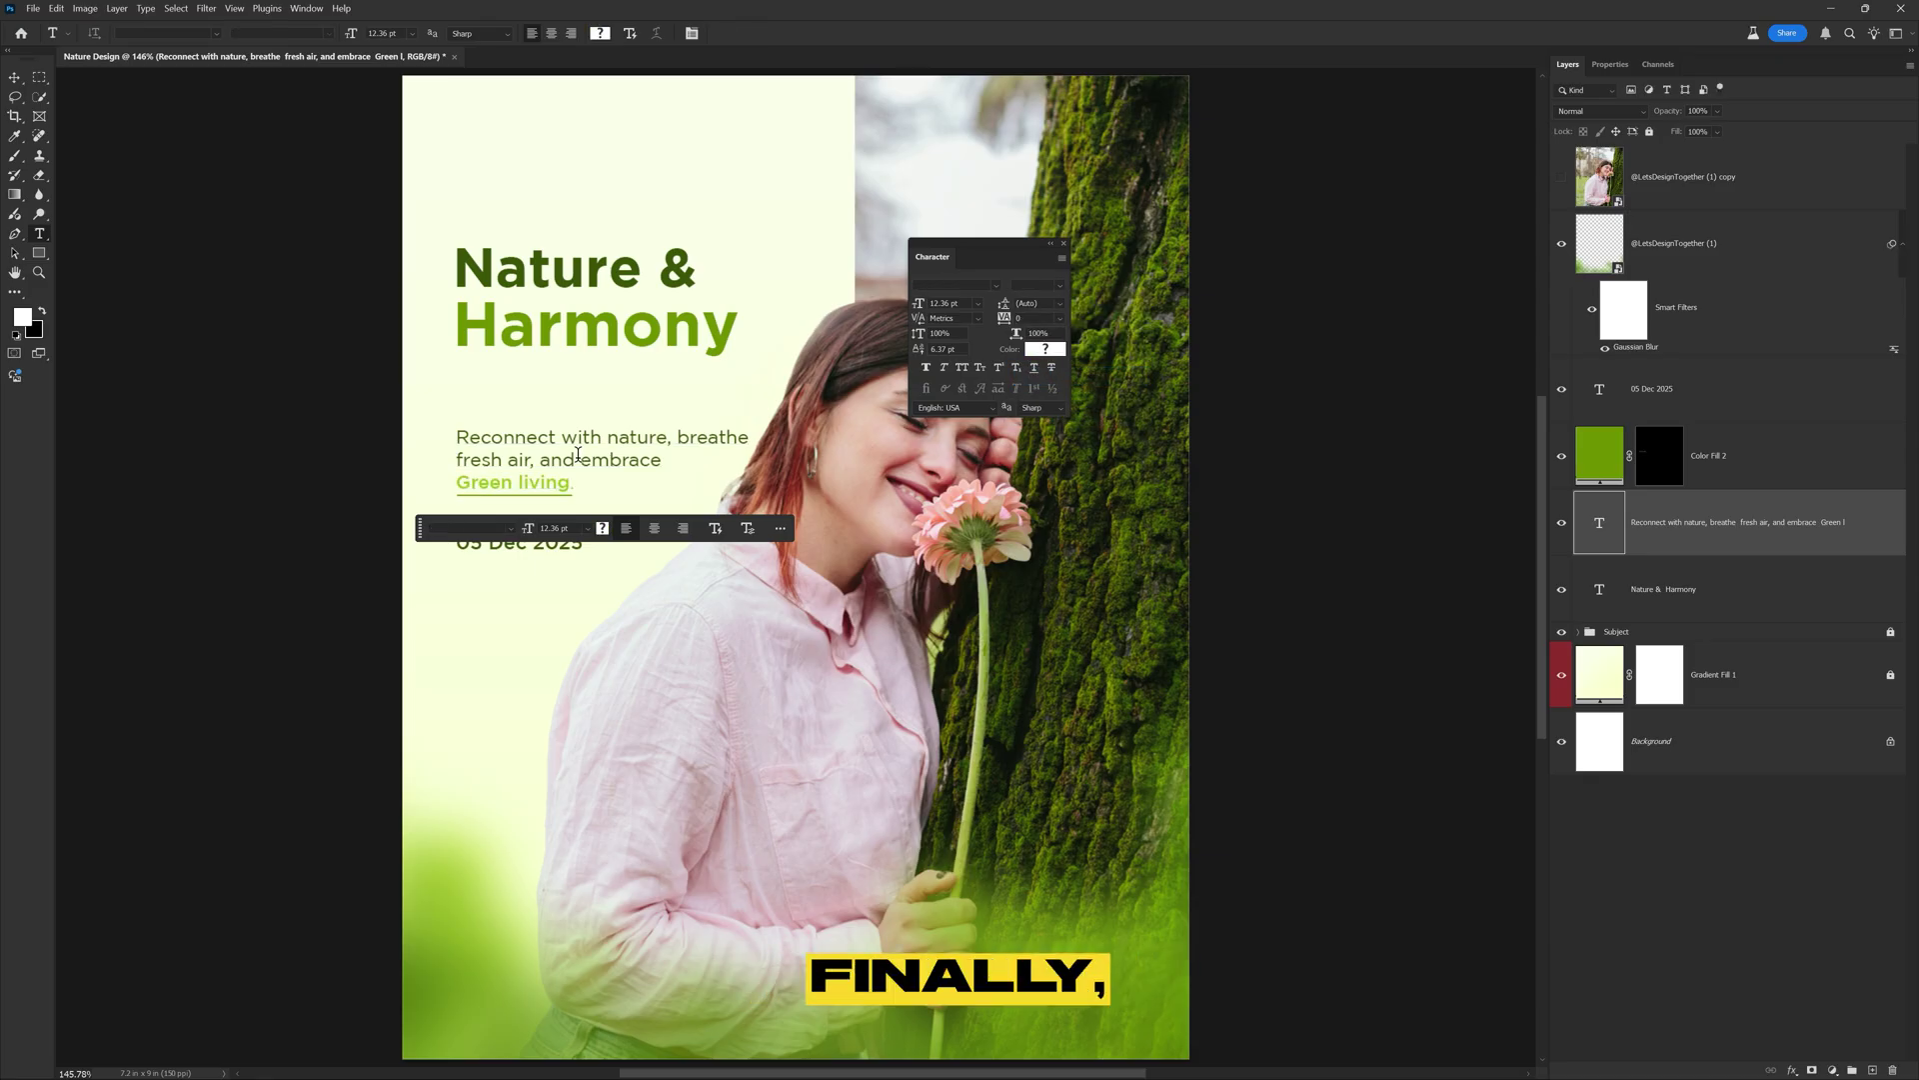
# - Add a text line below the date containing 'Onword' copied from the script notes
pyautogui.click(489, 600)
pyautogui.hotkey('alt', 'Tab')
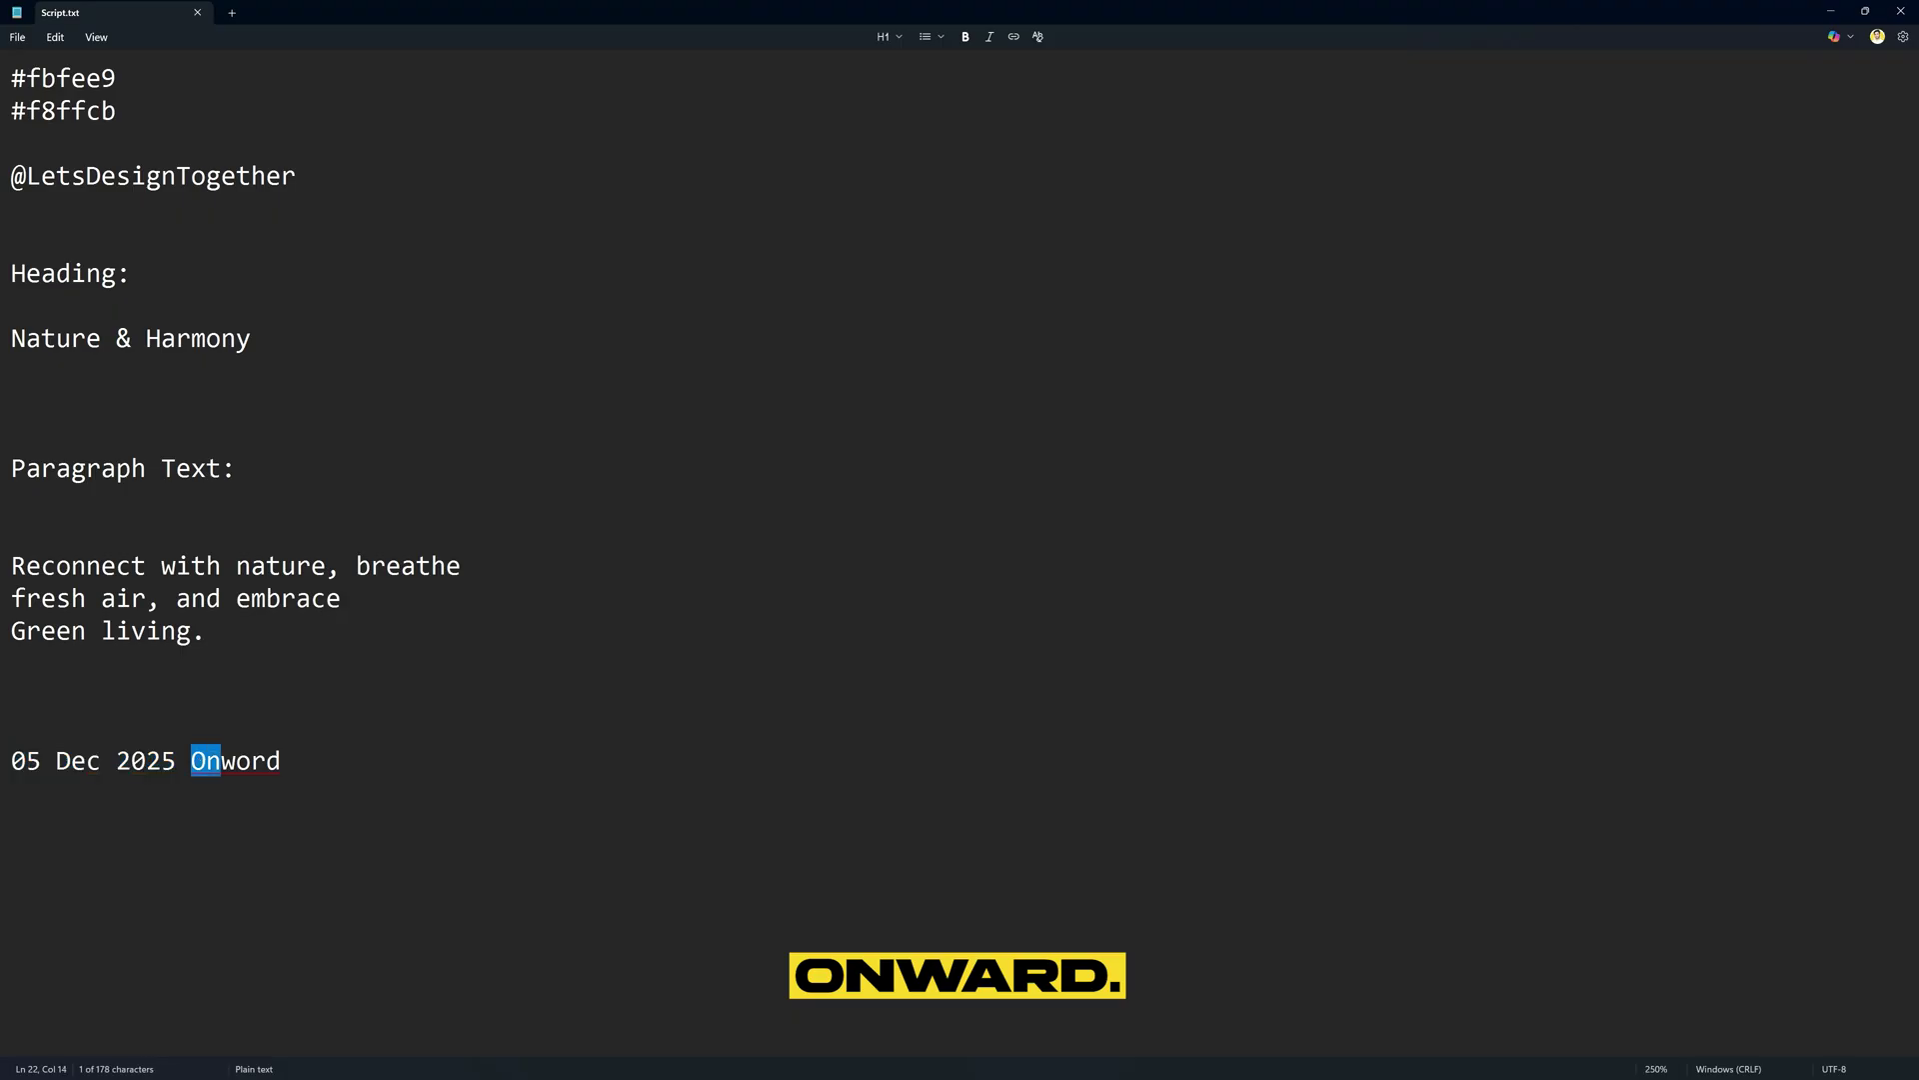
pyautogui.hotkey('ctrl', 'c')
pyautogui.hotkey('alt', 'Tab')
pyautogui.hotkey('ctrl', 'v')
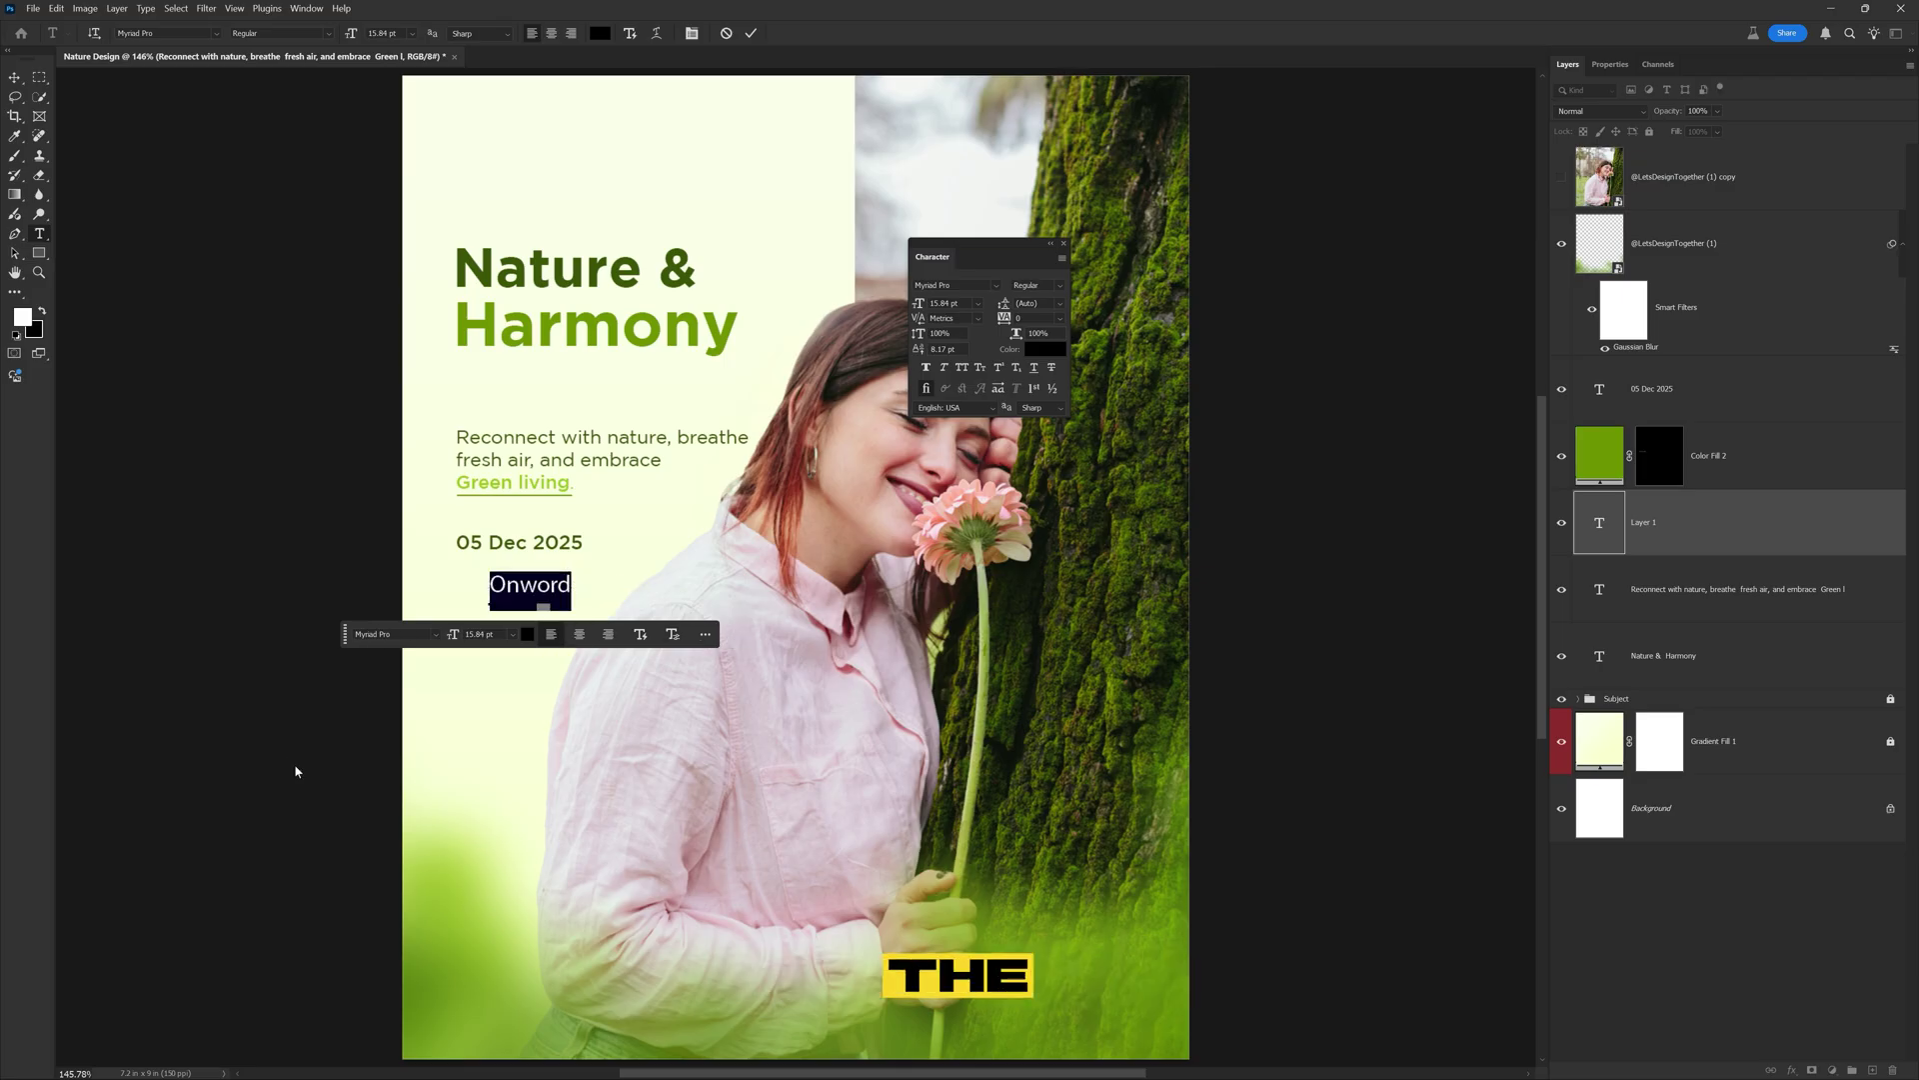
# - Make 'Onword' Bold in the green sampled from Harmony
pyautogui.click(1044, 350)
pyautogui.click(530, 331)
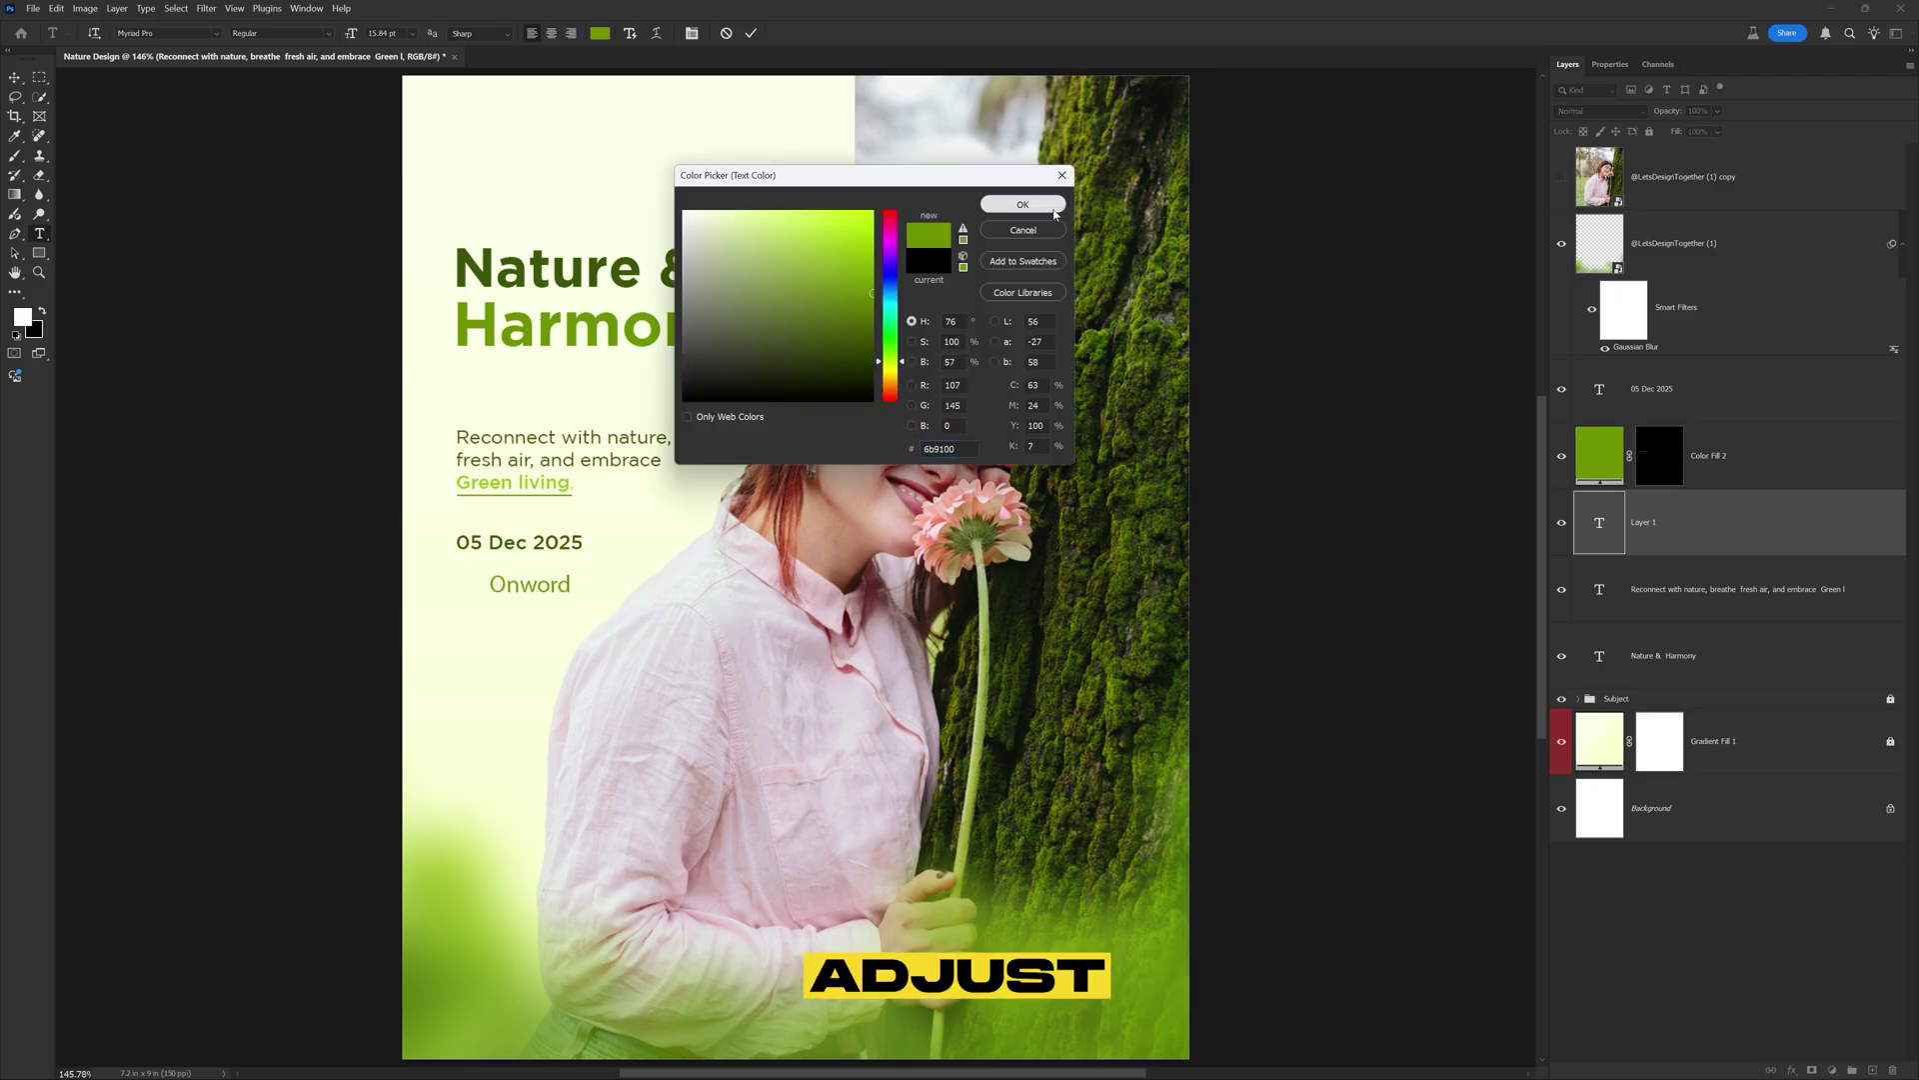
pyautogui.click(1054, 213)
pyautogui.click(1038, 285)
pyautogui.click(1040, 345)
pyautogui.click(540, 583)
pyautogui.moveTo(577, 586)
pyautogui.mouseDown()
pyautogui.moveTo(512, 550)
pyautogui.moveTo(556, 580)
pyautogui.mouseUp()
# - Commit Onword's size and select it together with the date layer
pyautogui.click(752, 33)
pyautogui.hotkey('ctrl', 't')
pyautogui.press('Return')
pyautogui.press('v')
pyautogui.keyDown('ctrl'); pyautogui.click(1699, 389); pyautogui.keyUp('ctrl')
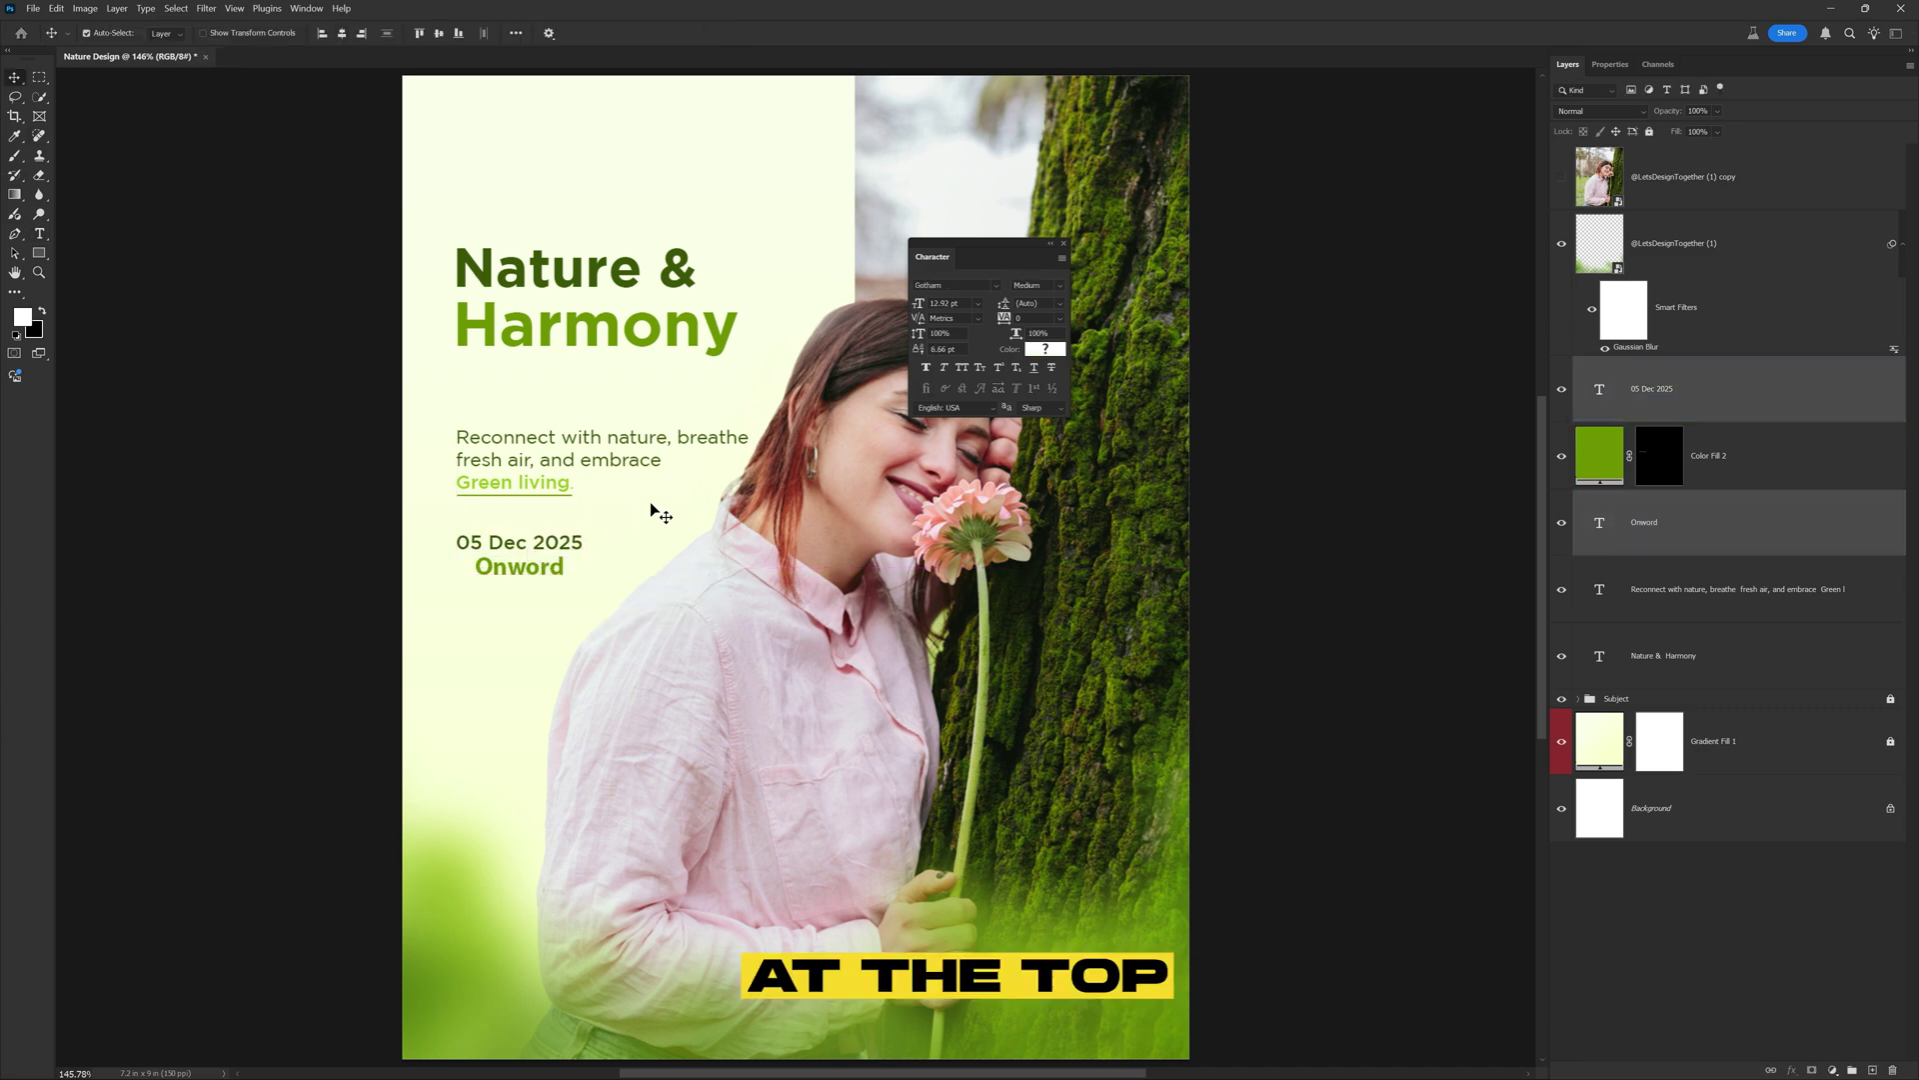
pyautogui.click(570, 549)
pyautogui.moveTo(572, 545); pyautogui.dragTo(572, 206)
pyautogui.doubleClick(570, 205)
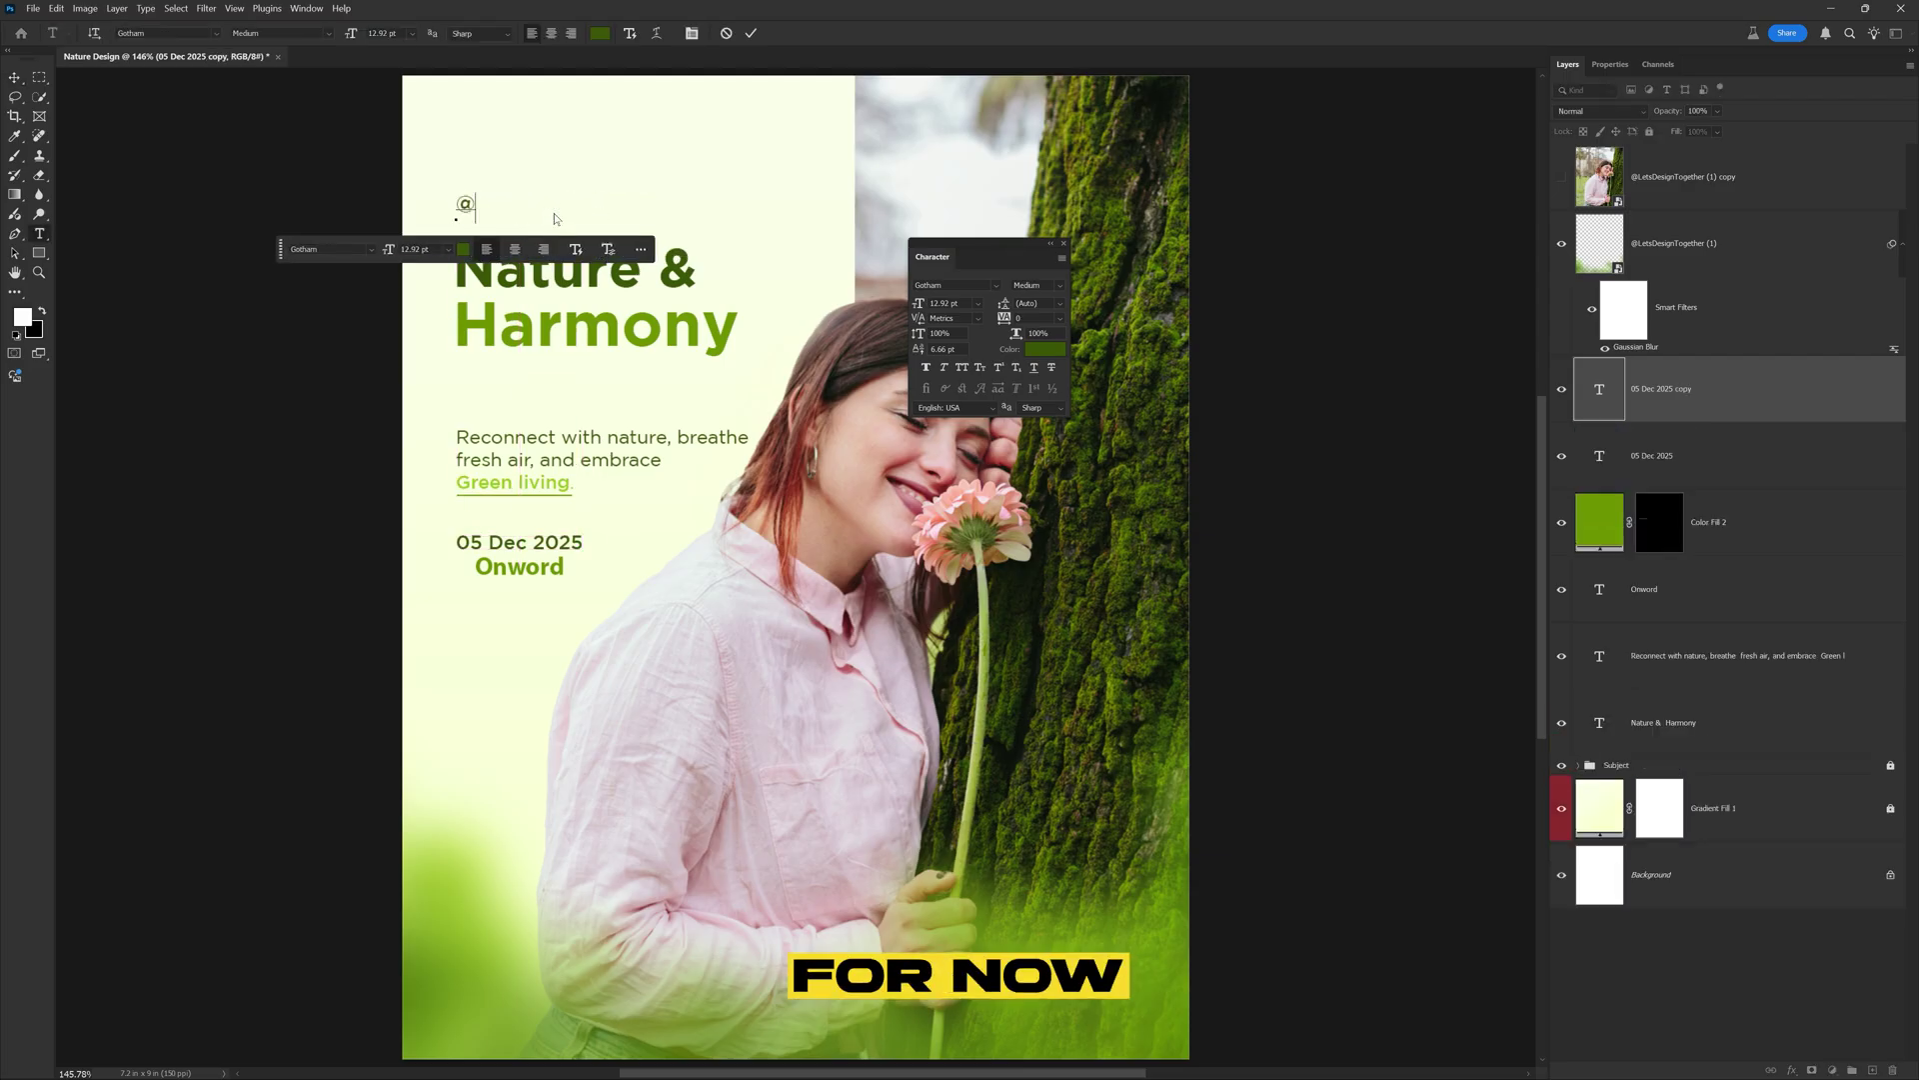
pyautogui.write('@LetsDesignTogether')
pyautogui.hotkey('ctrl', 'Return')
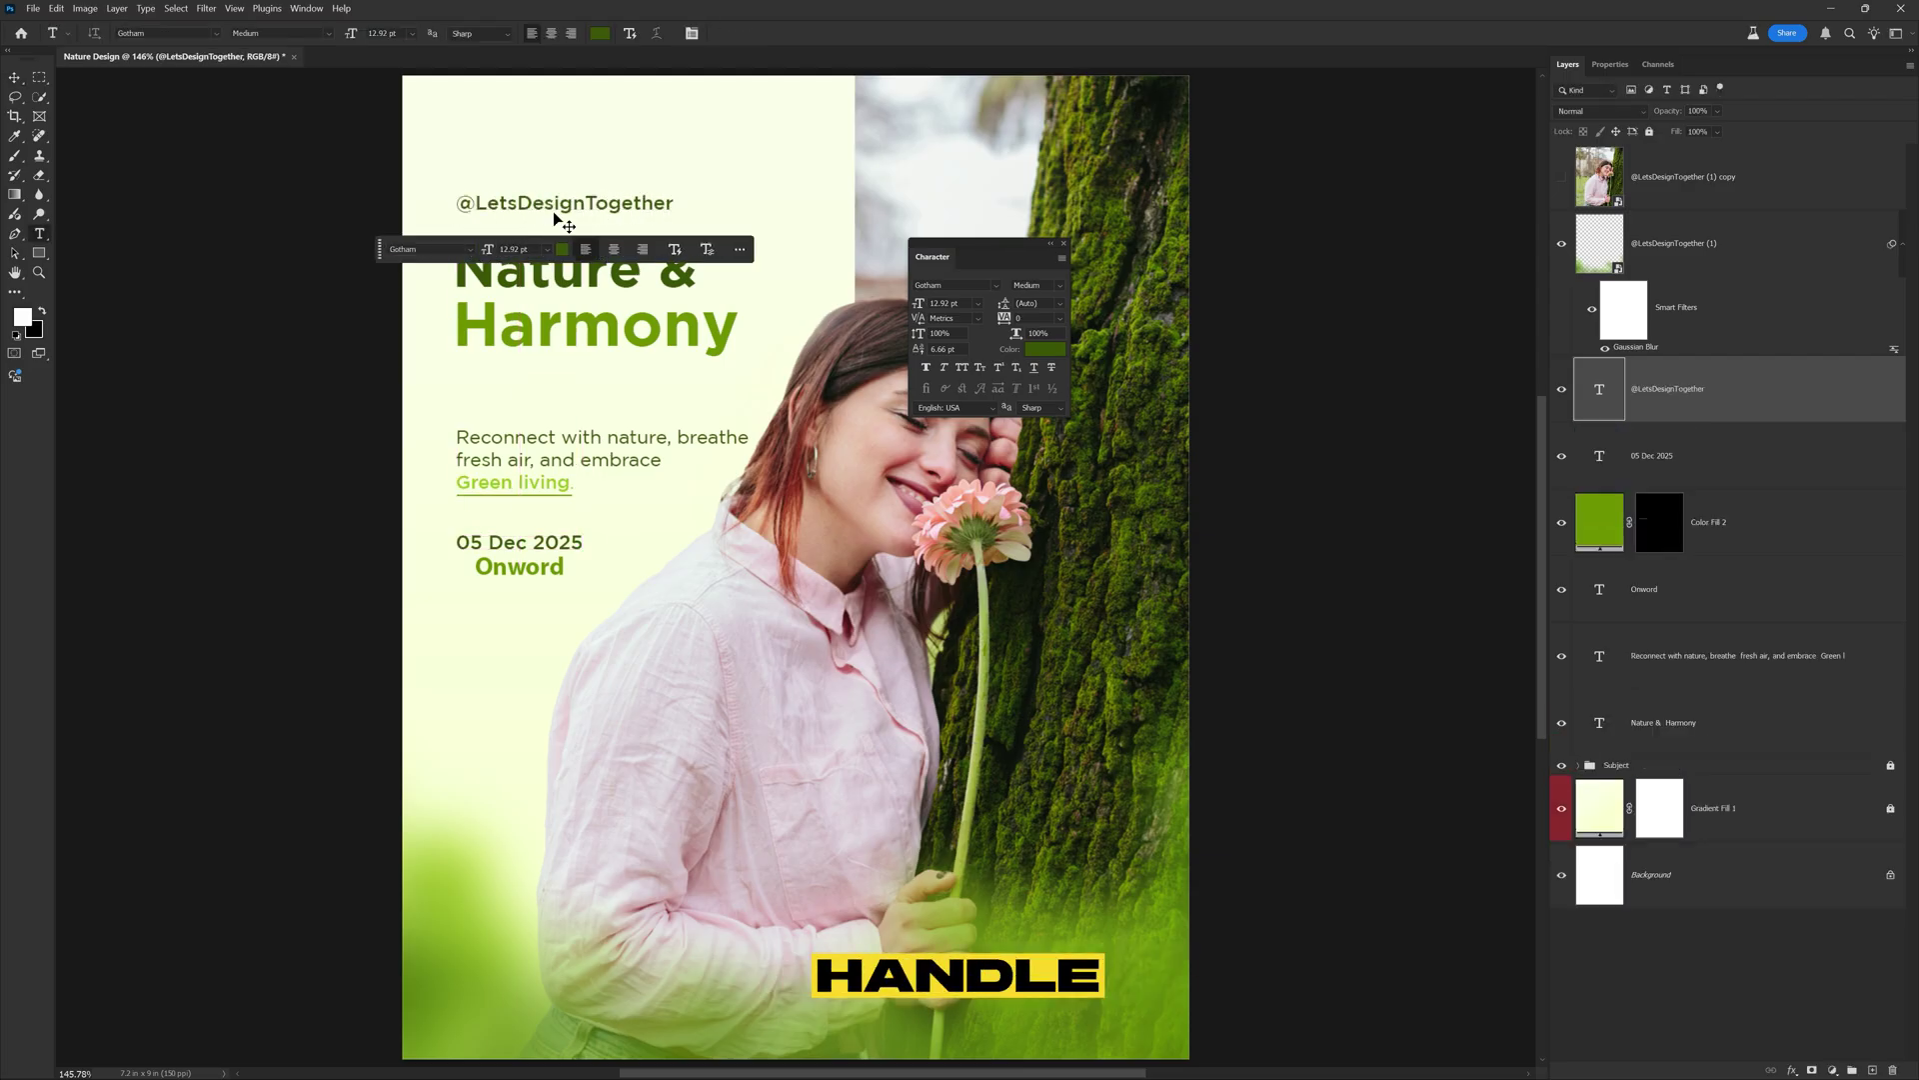
# - Shrink the handle into the top-left corner and lower the text blocks slightly
pyautogui.hotkey('ctrl', 't')
pyautogui.moveTo(673, 212); pyautogui.dragTo(572, 115)
pyautogui.click(748, 37)
pyautogui.click(14, 77)
pyautogui.moveTo(343, 223); pyautogui.dragTo(533, 584)
# - Enlarge the Nature & Harmony heading and shrink the paragraph to about 97.5%
pyautogui.click(578, 355)
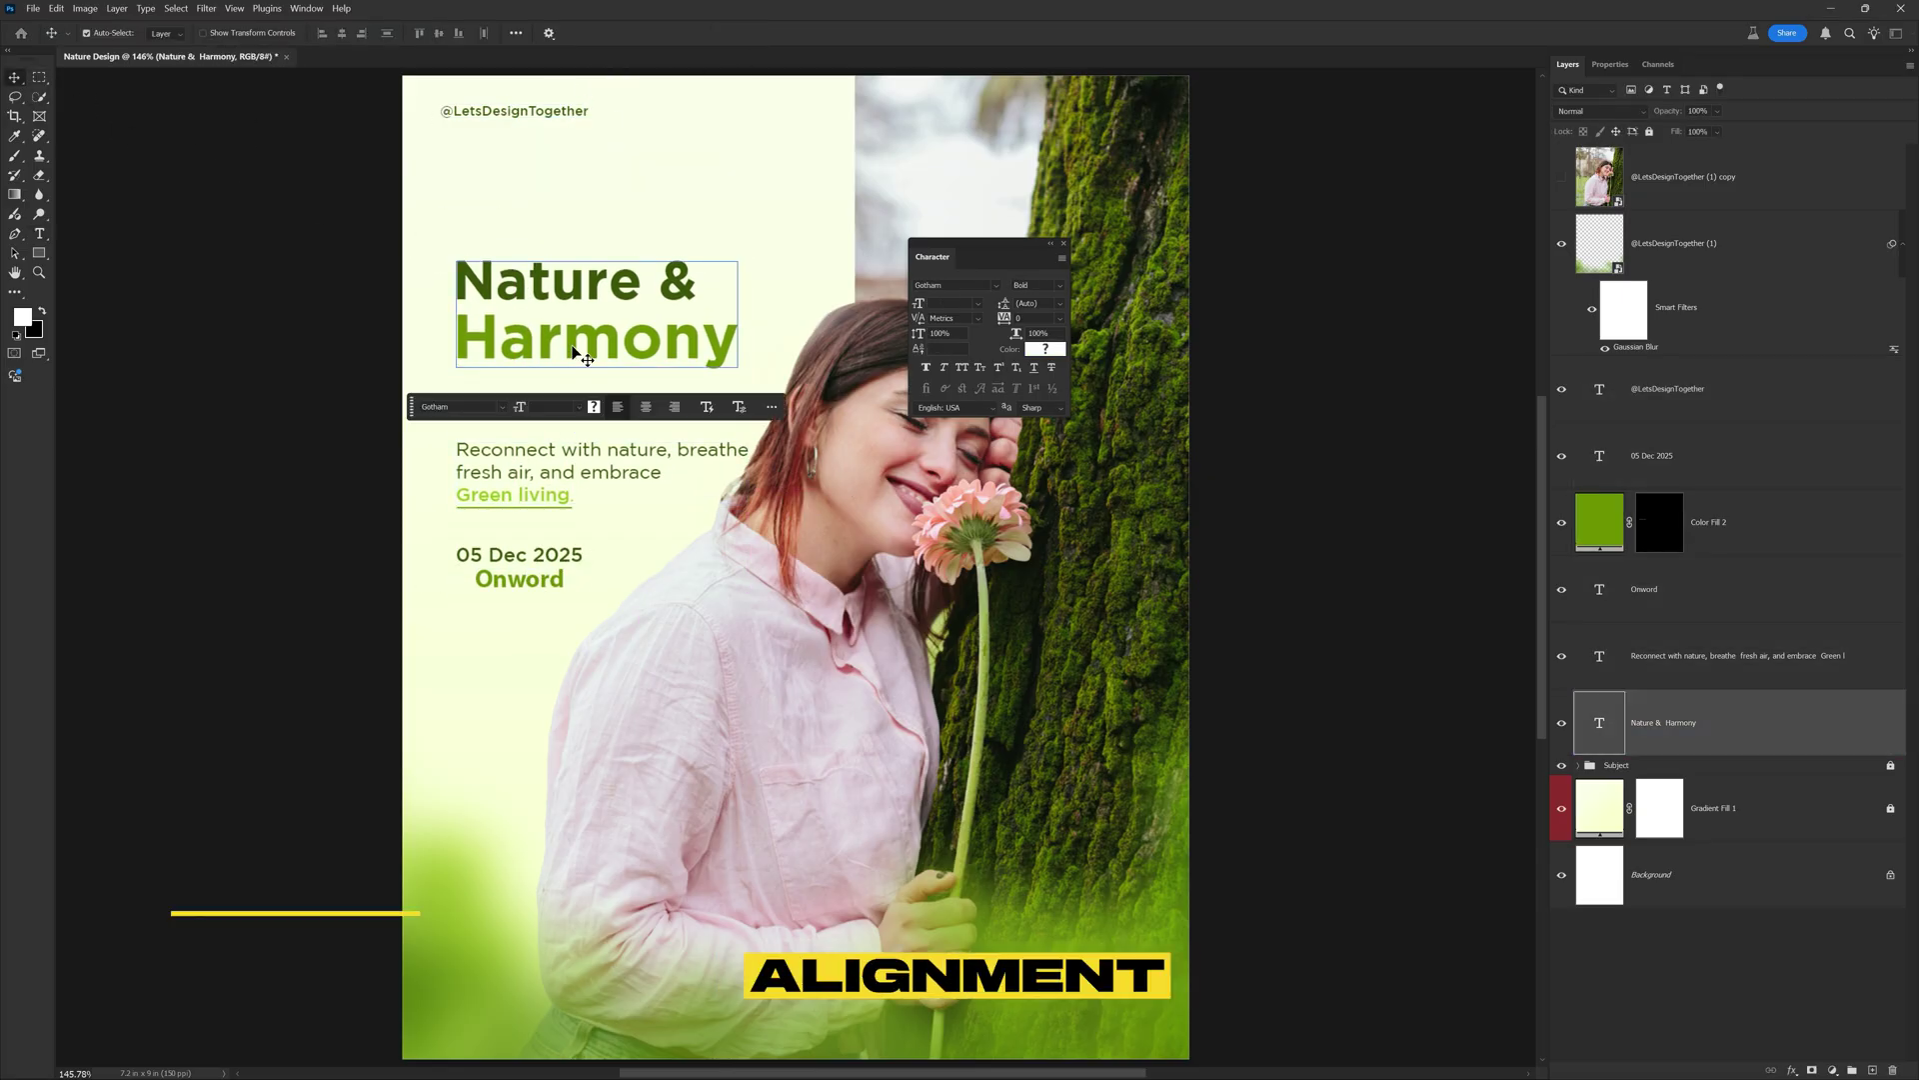
pyautogui.hotkey('ctrl', 't')
pyautogui.moveTo(738, 372); pyautogui.dragTo(771, 385)
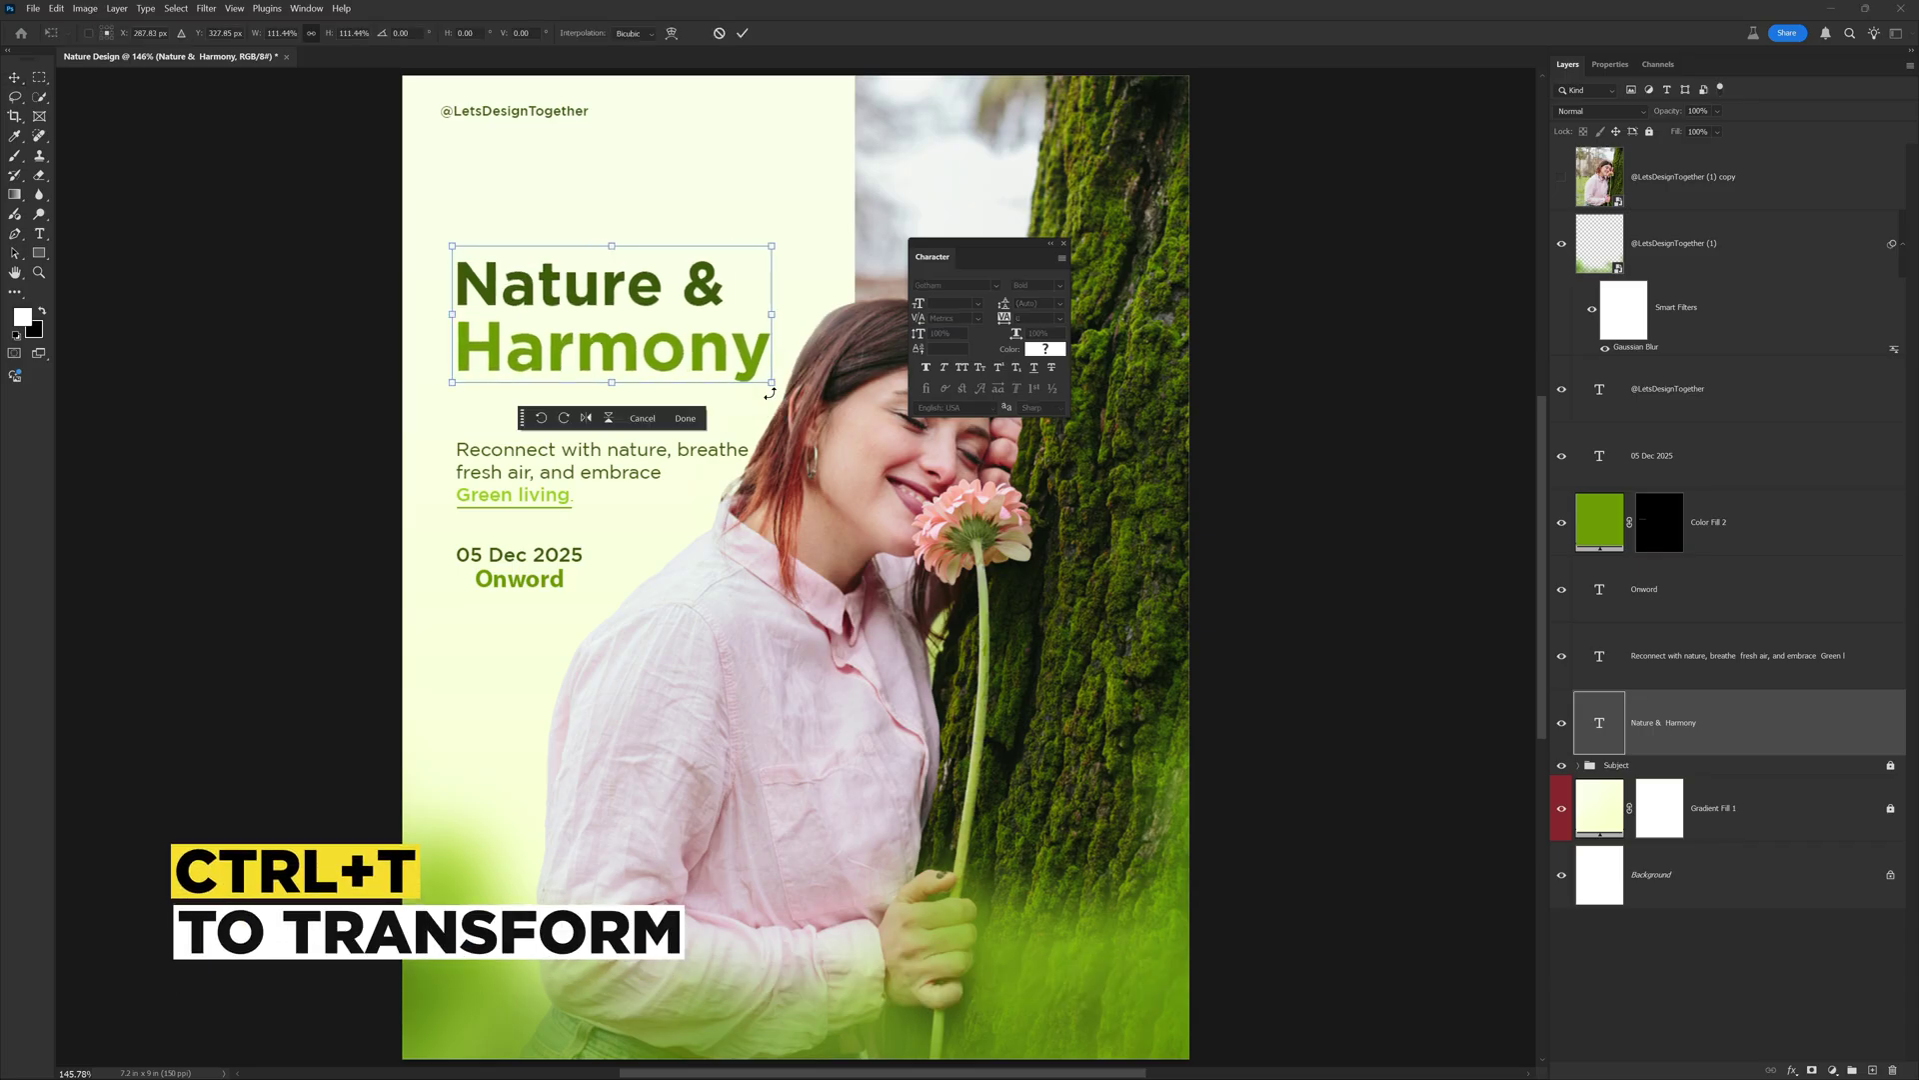
pyautogui.press('Return')
pyautogui.click(729, 461)
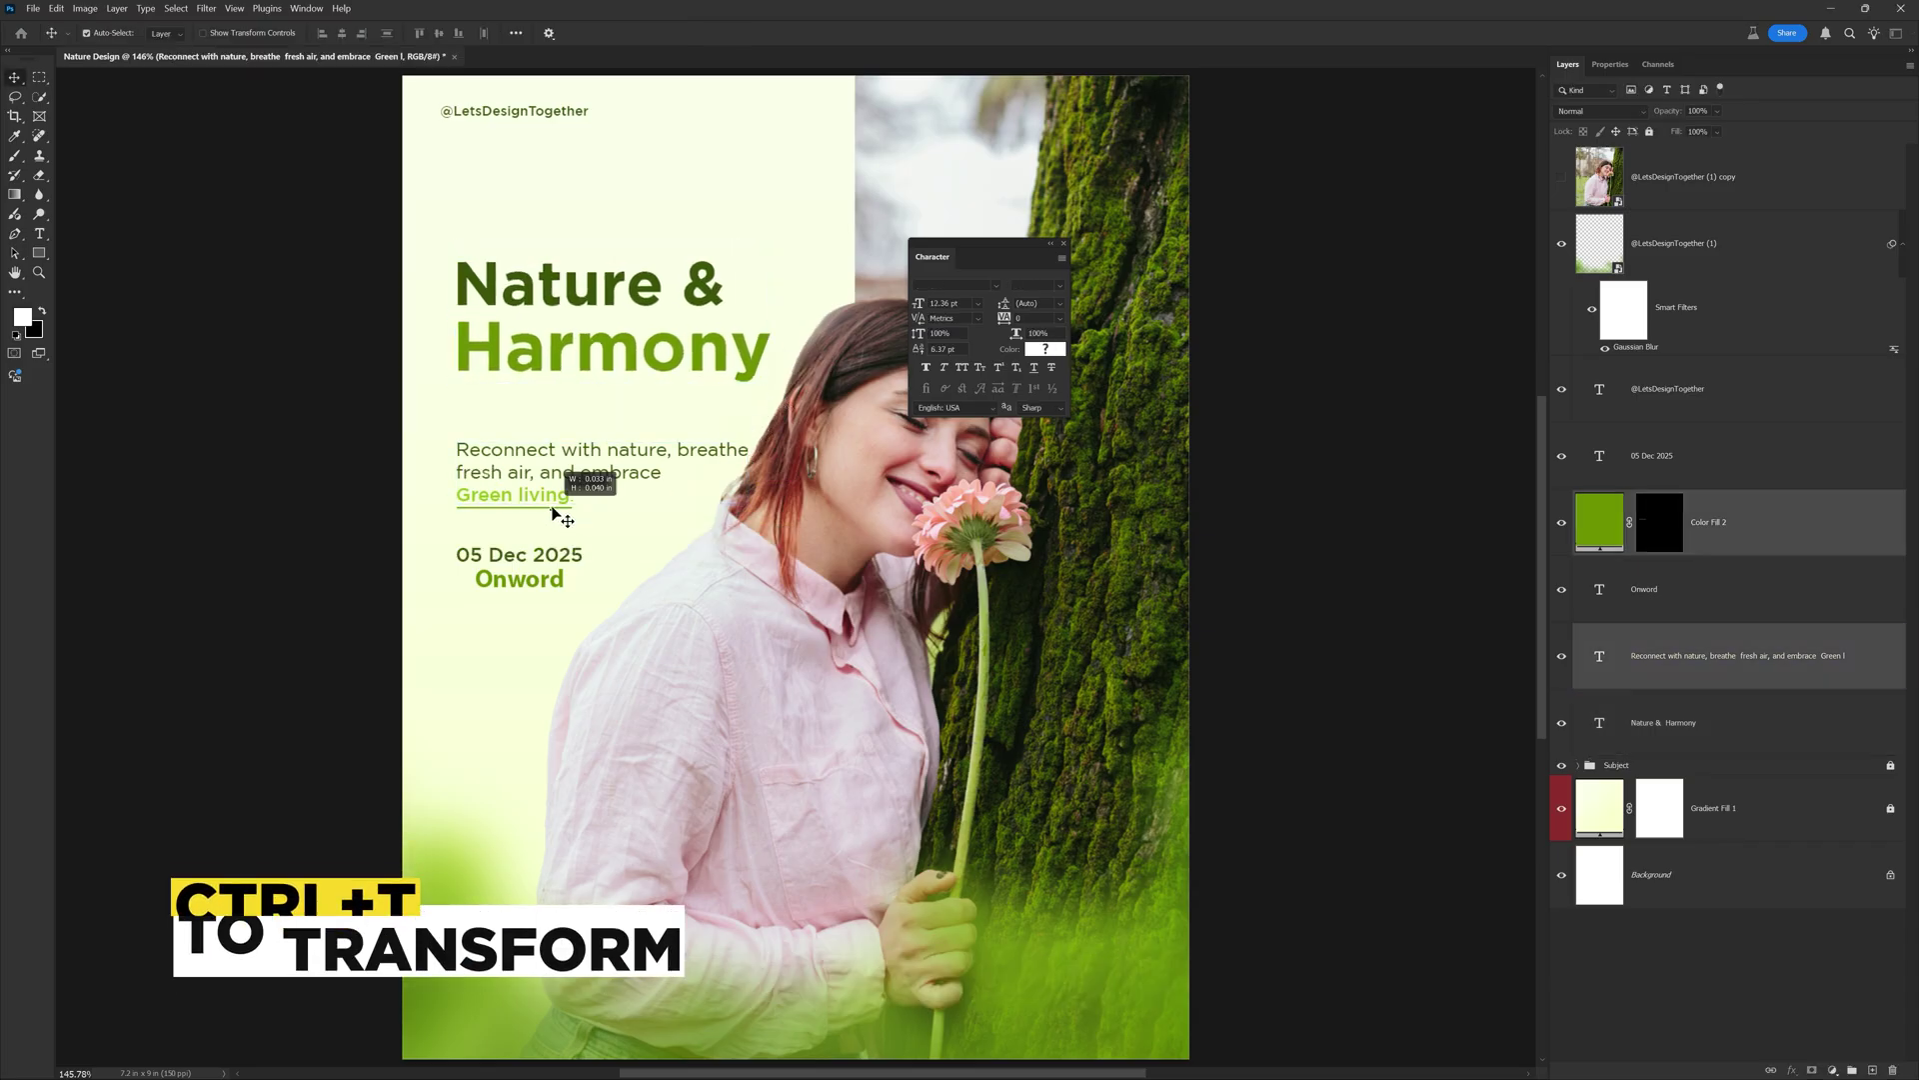
pyautogui.hotkey('ctrl', 't')
pyautogui.moveTo(747, 508); pyautogui.dragTo(739, 508)
pyautogui.press('Return')
# - Drag the scattered leaves image from the resources folder onto the poster
pyautogui.click(740, 516)
pyautogui.hotkey('alt', 'Tab')
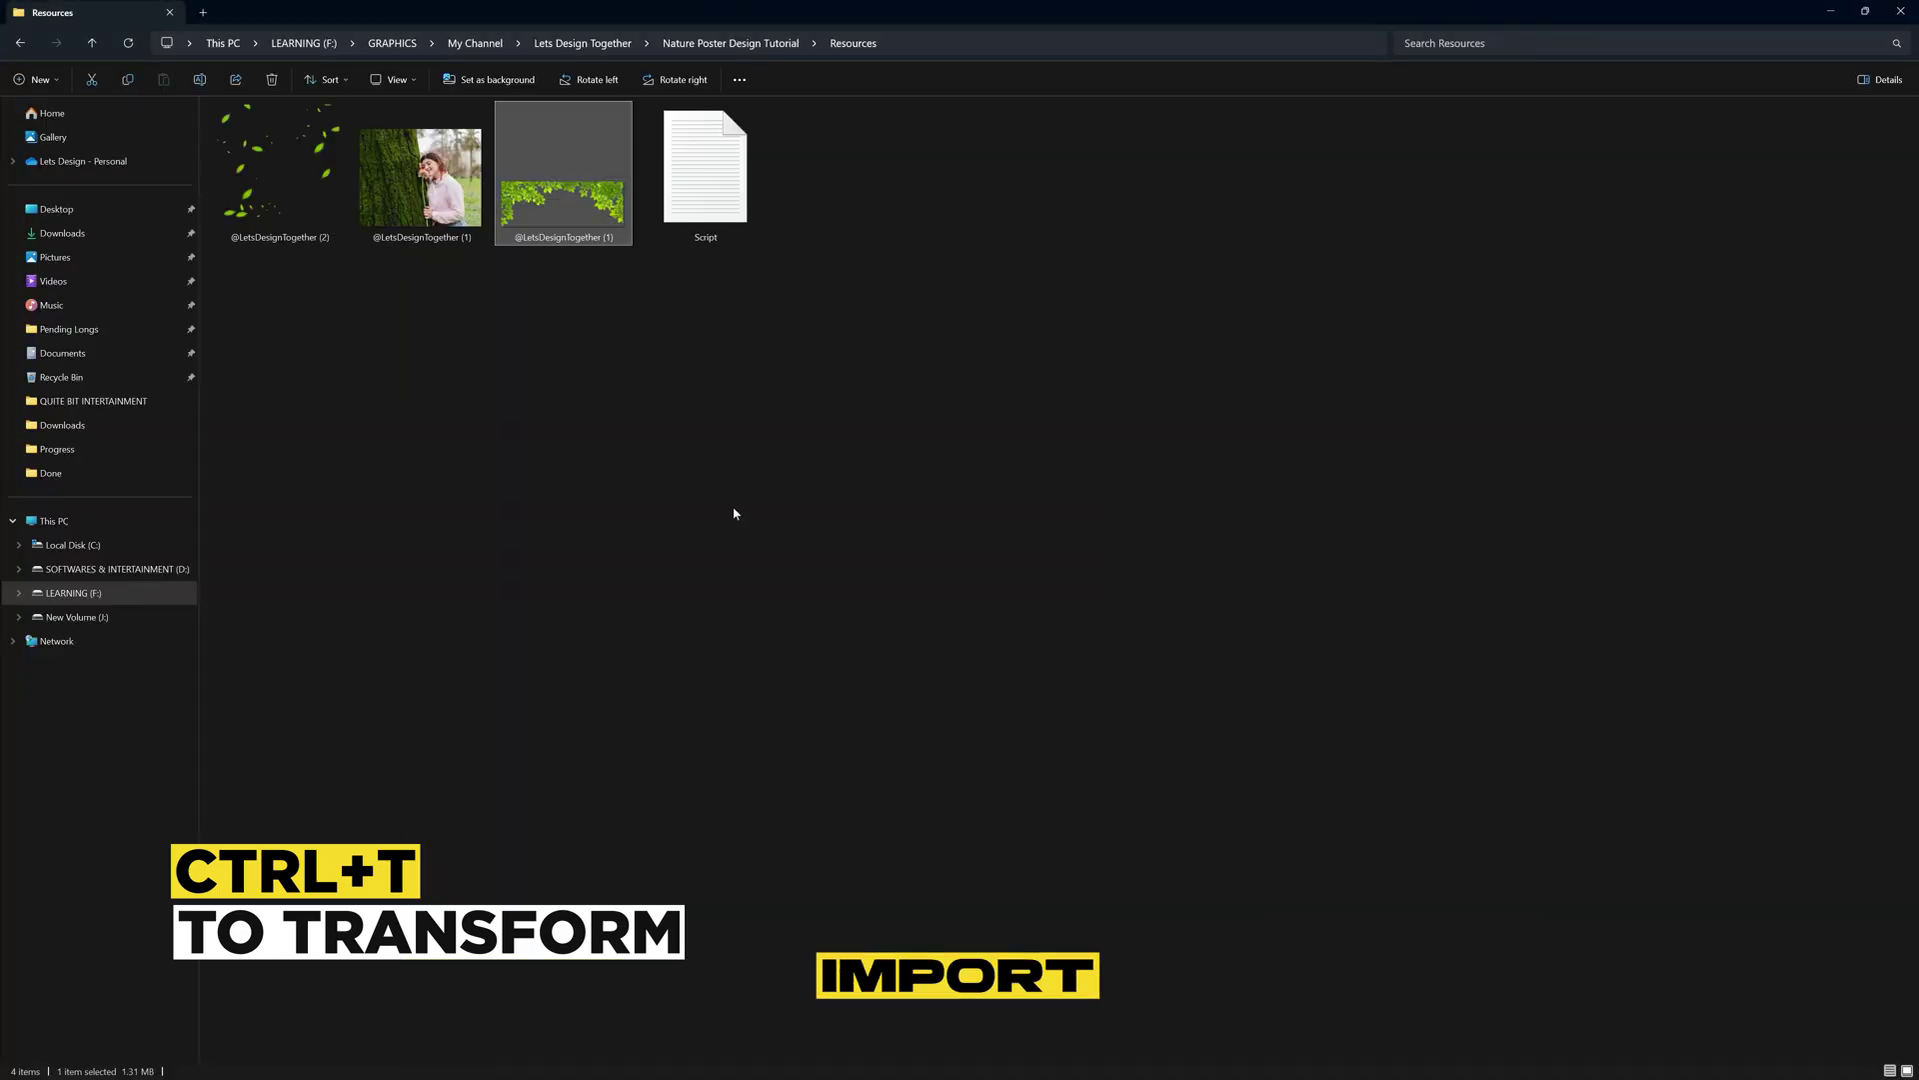
pyautogui.hotkey('alt', 'Tab')
pyautogui.moveTo(561, 171); pyautogui.dragTo(600, 411)
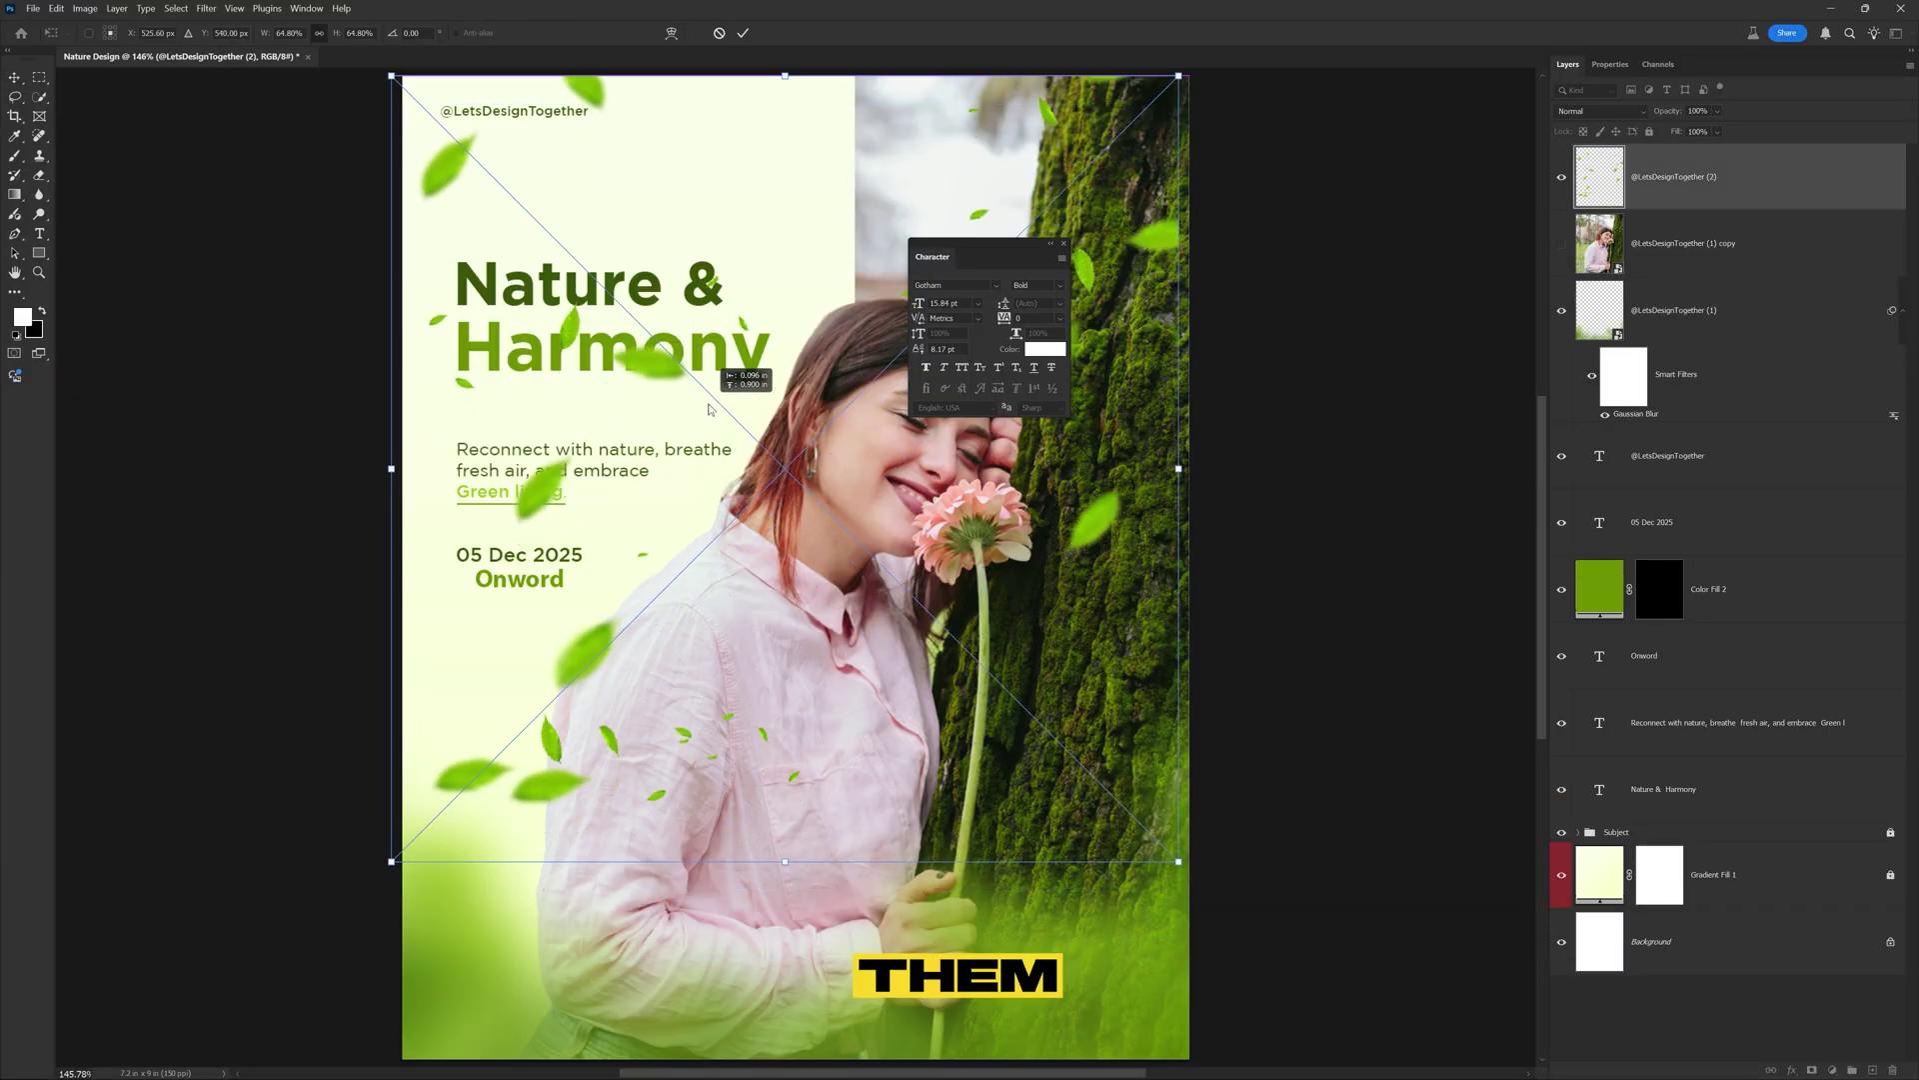
# - Mask the leaves layer and paint black with a ~206 px brush over the woman and text
pyautogui.click(743, 33)
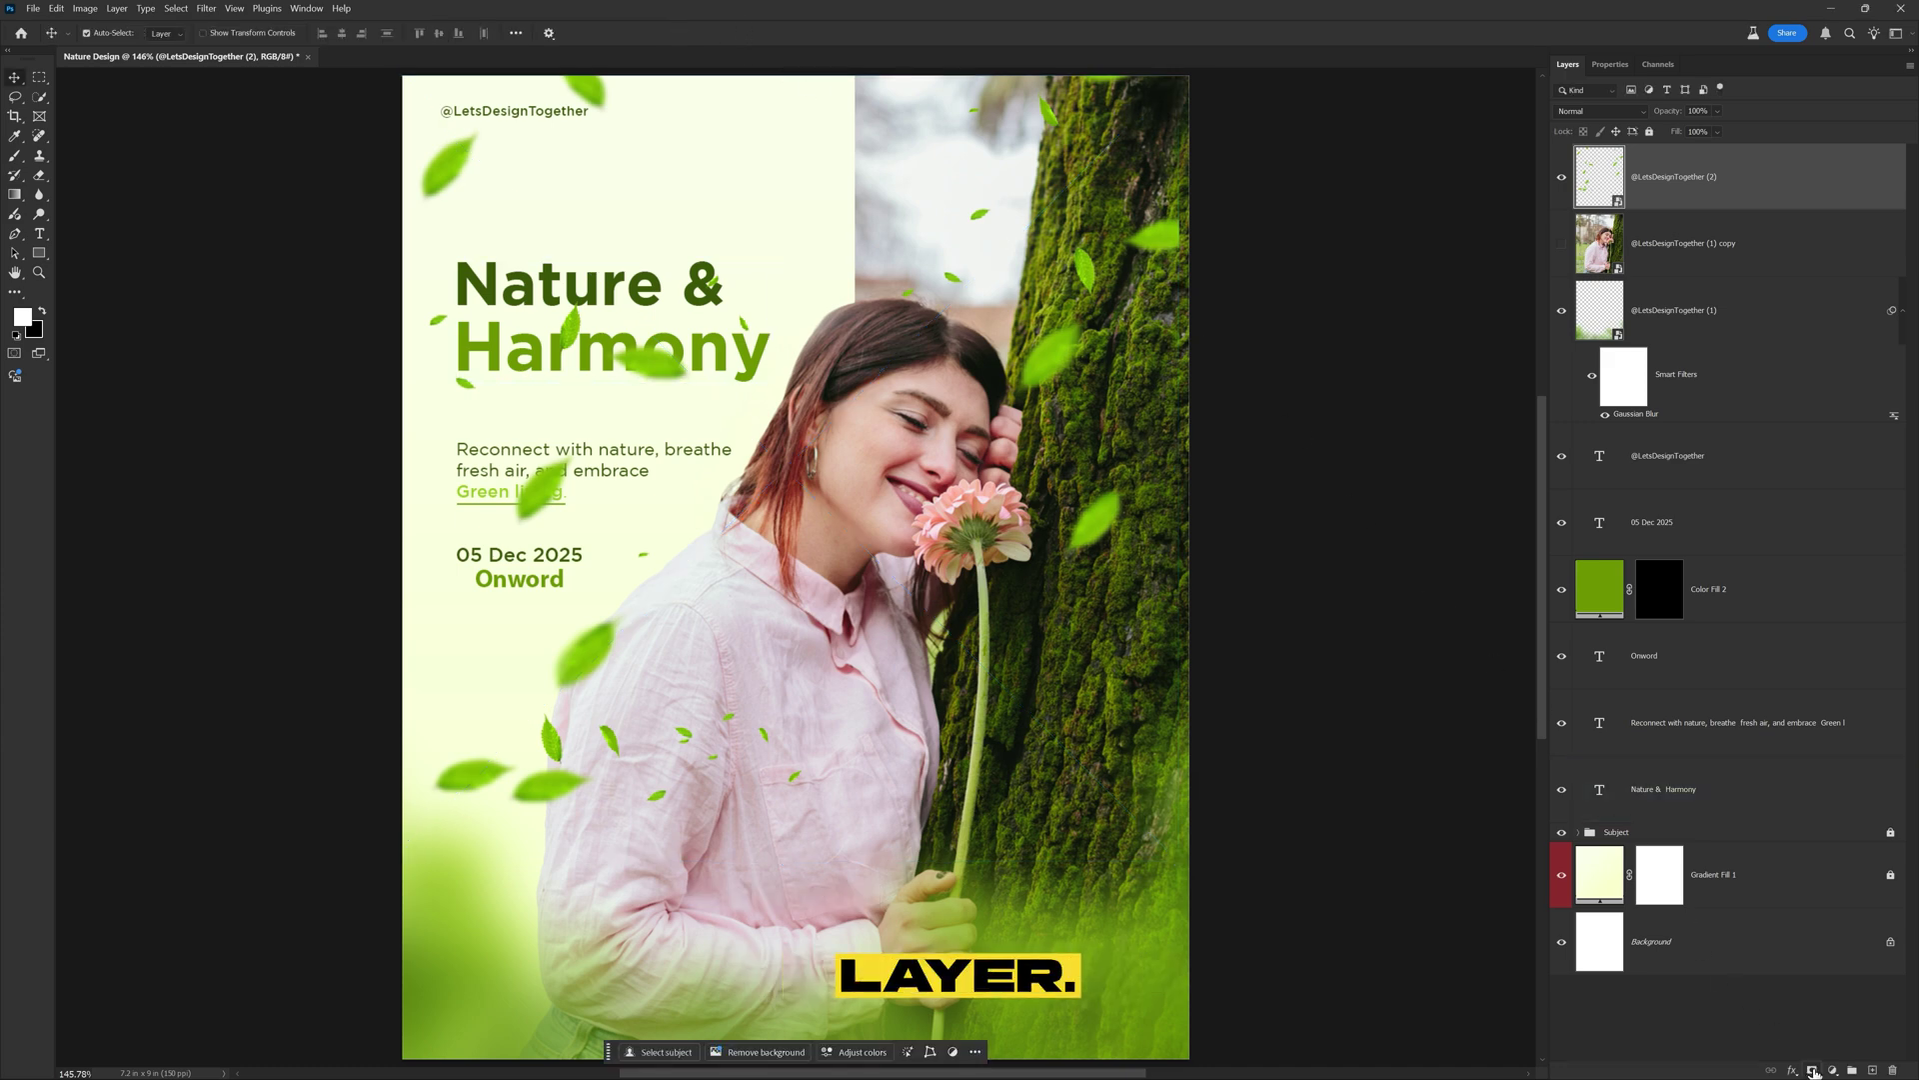
pyautogui.click(1813, 1071)
pyautogui.press('b')
pyautogui.rightClick(530, 300)
pyautogui.press('Escape')
pyautogui.moveTo(934, 532); pyautogui.dragTo(880, 500)
pyautogui.moveTo(707, 493); pyautogui.dragTo(720, 480)
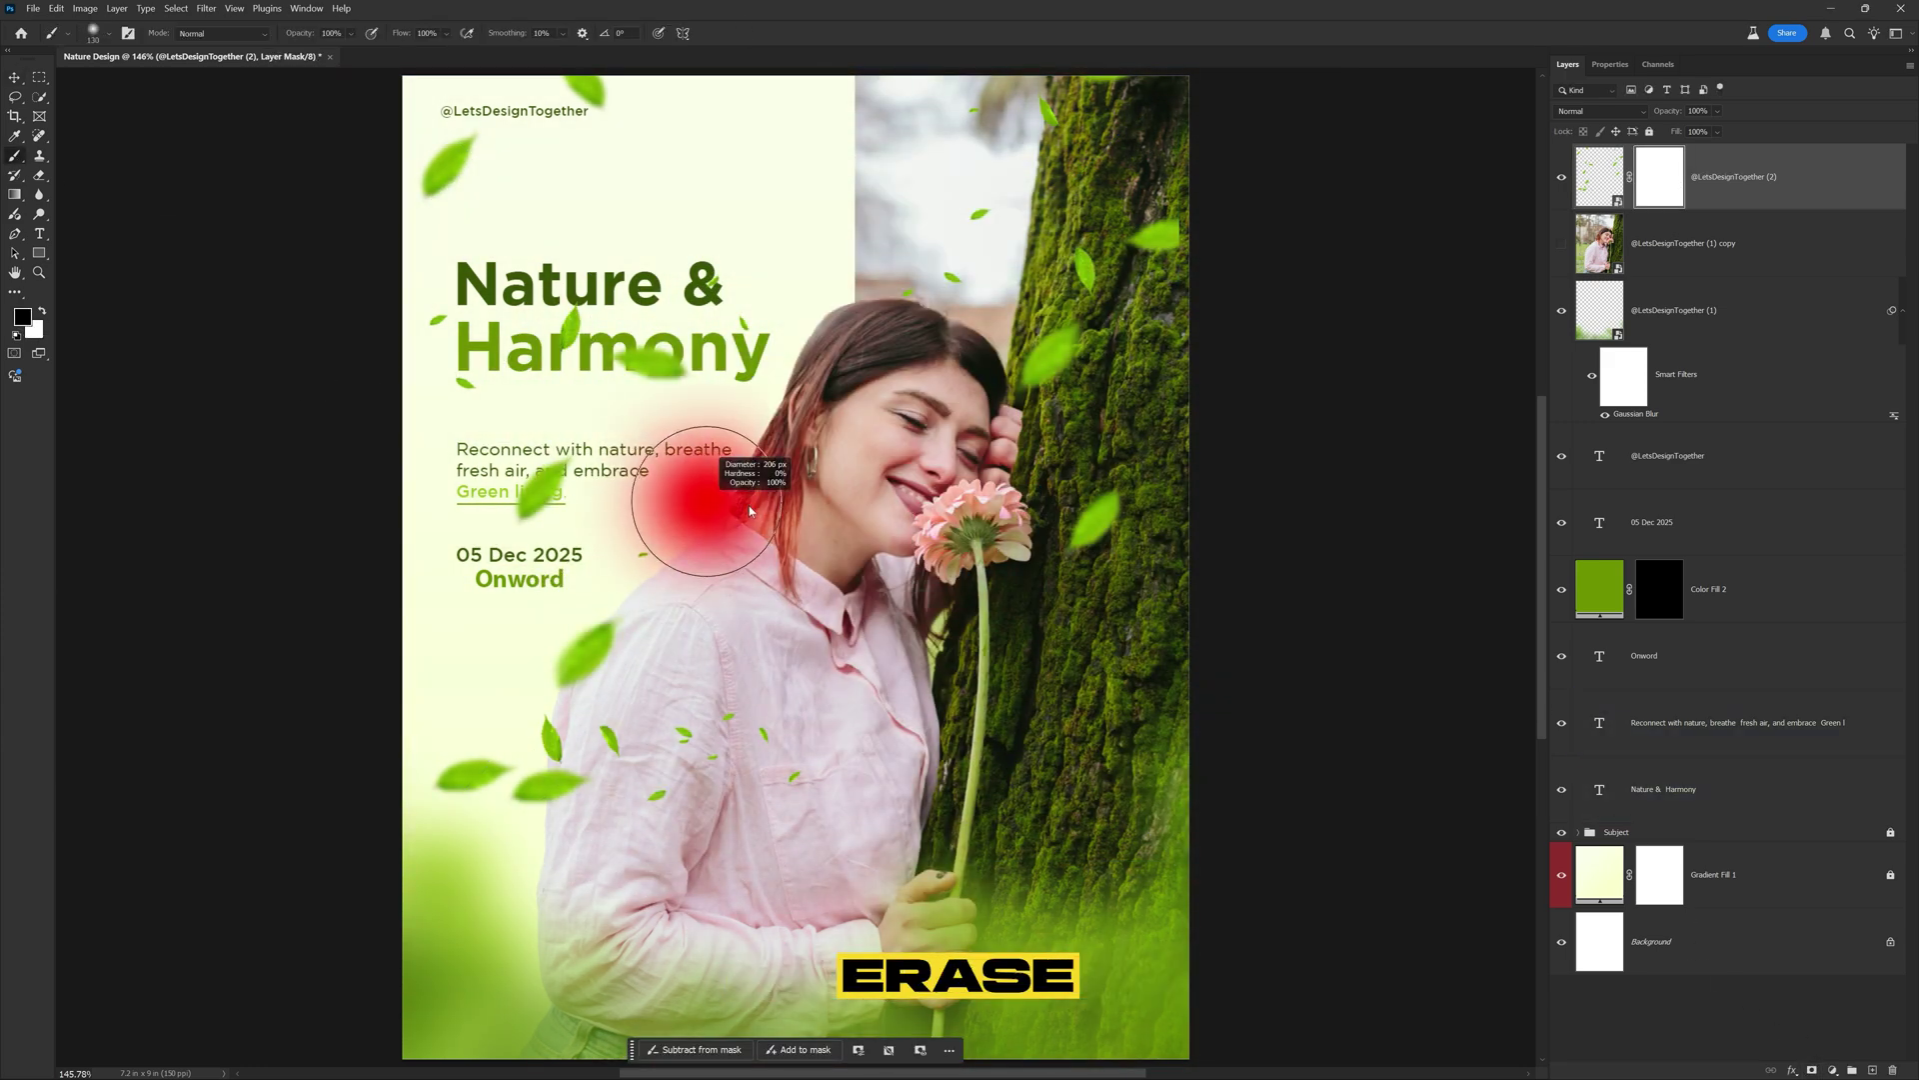
pyautogui.moveTo(595, 341)
pyautogui.mouseDown()
pyautogui.moveTo(666, 360)
pyautogui.moveTo(687, 415)
pyautogui.moveTo(682, 384)
pyautogui.moveTo(608, 346)
pyautogui.moveTo(565, 404)
pyautogui.moveTo(545, 371)
pyautogui.mouseUp()
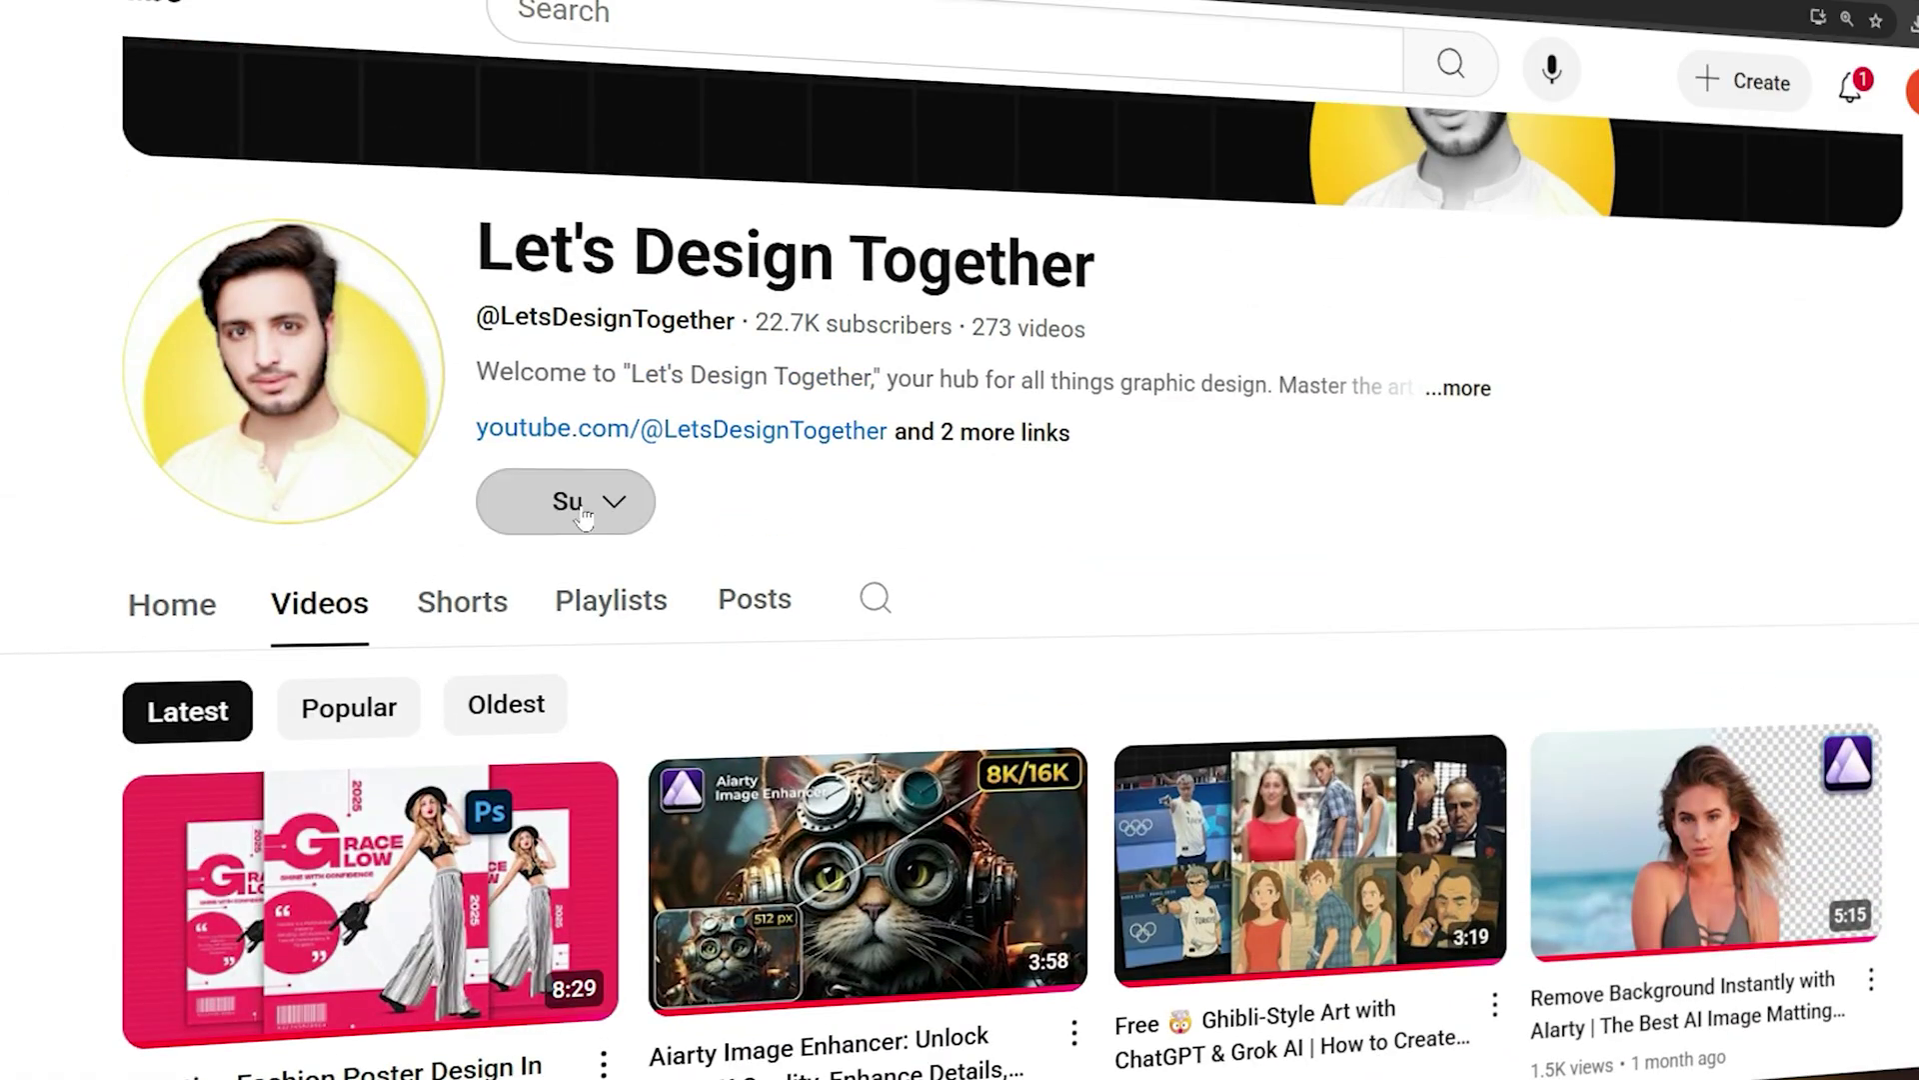
# - Subscribe to Let's Design Together and dismiss the notification options
pyautogui.click(585, 515)
pyautogui.click(745, 588)
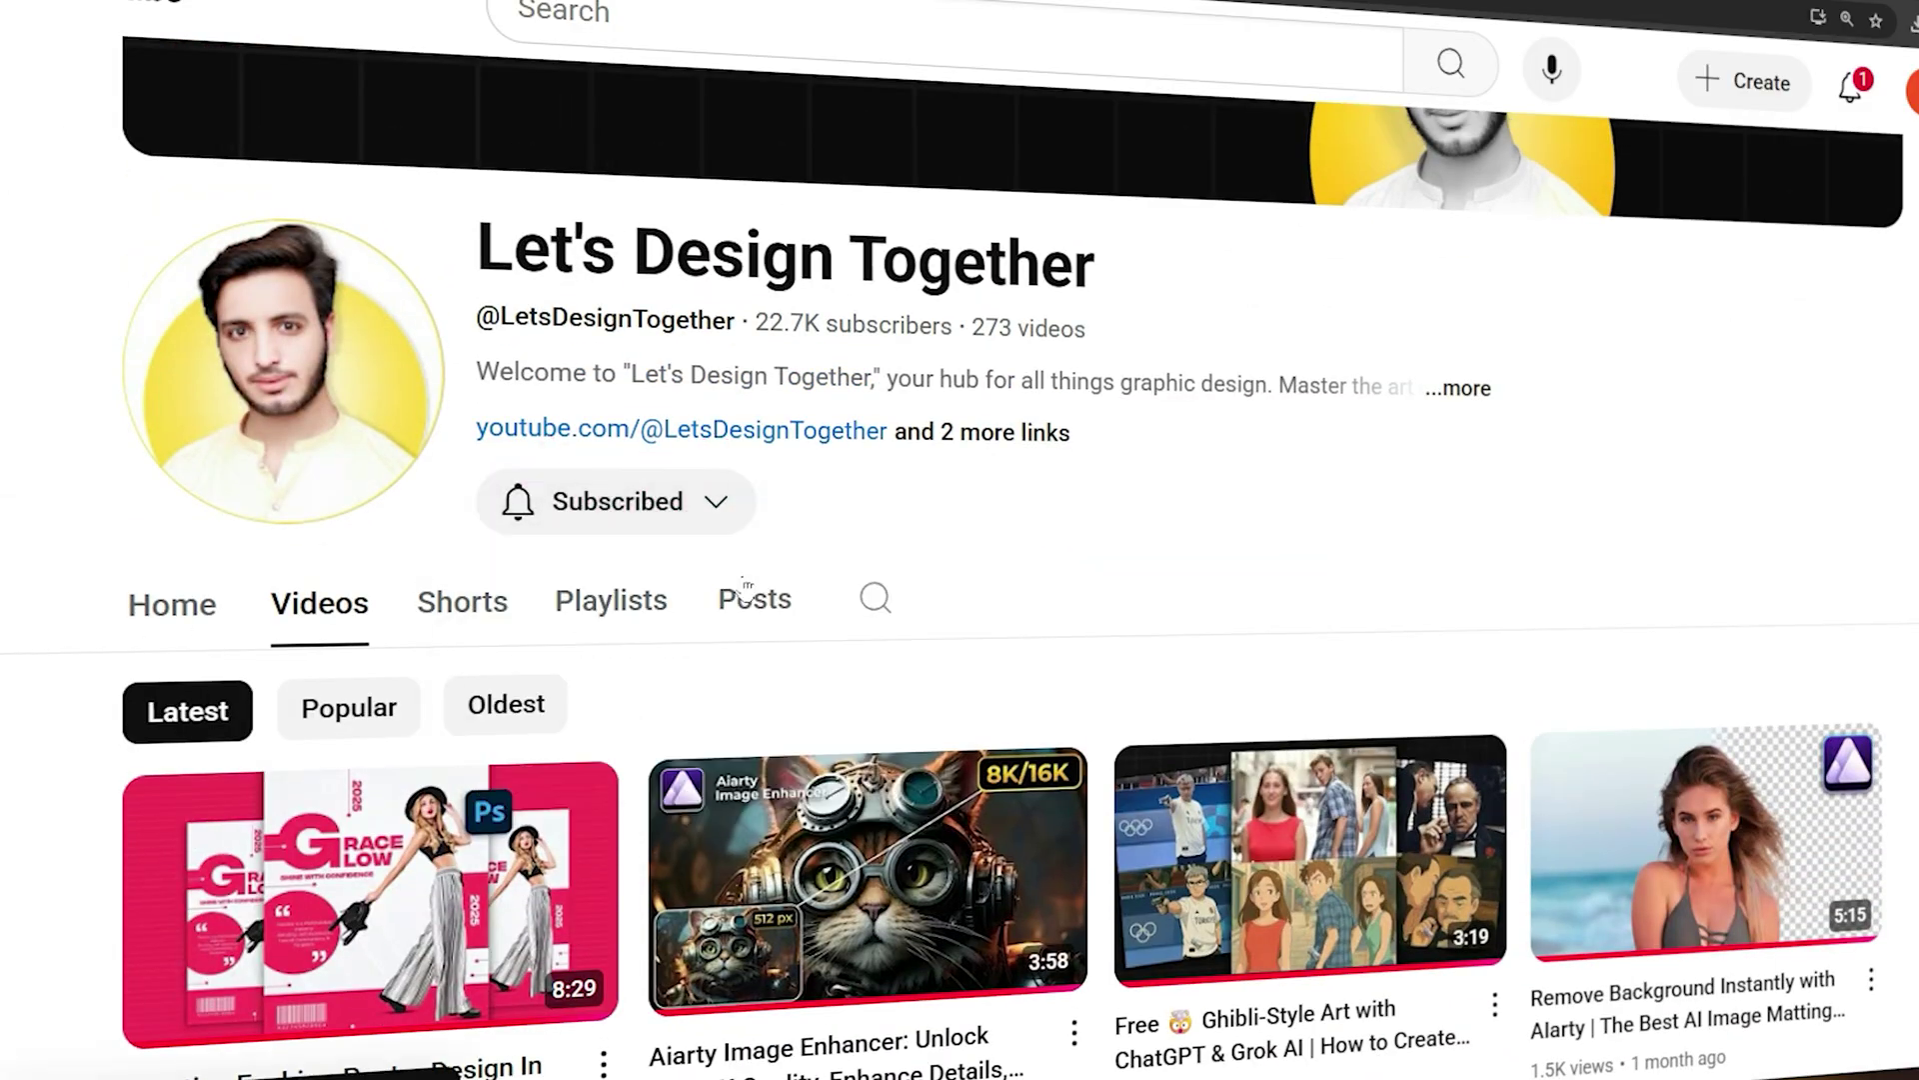